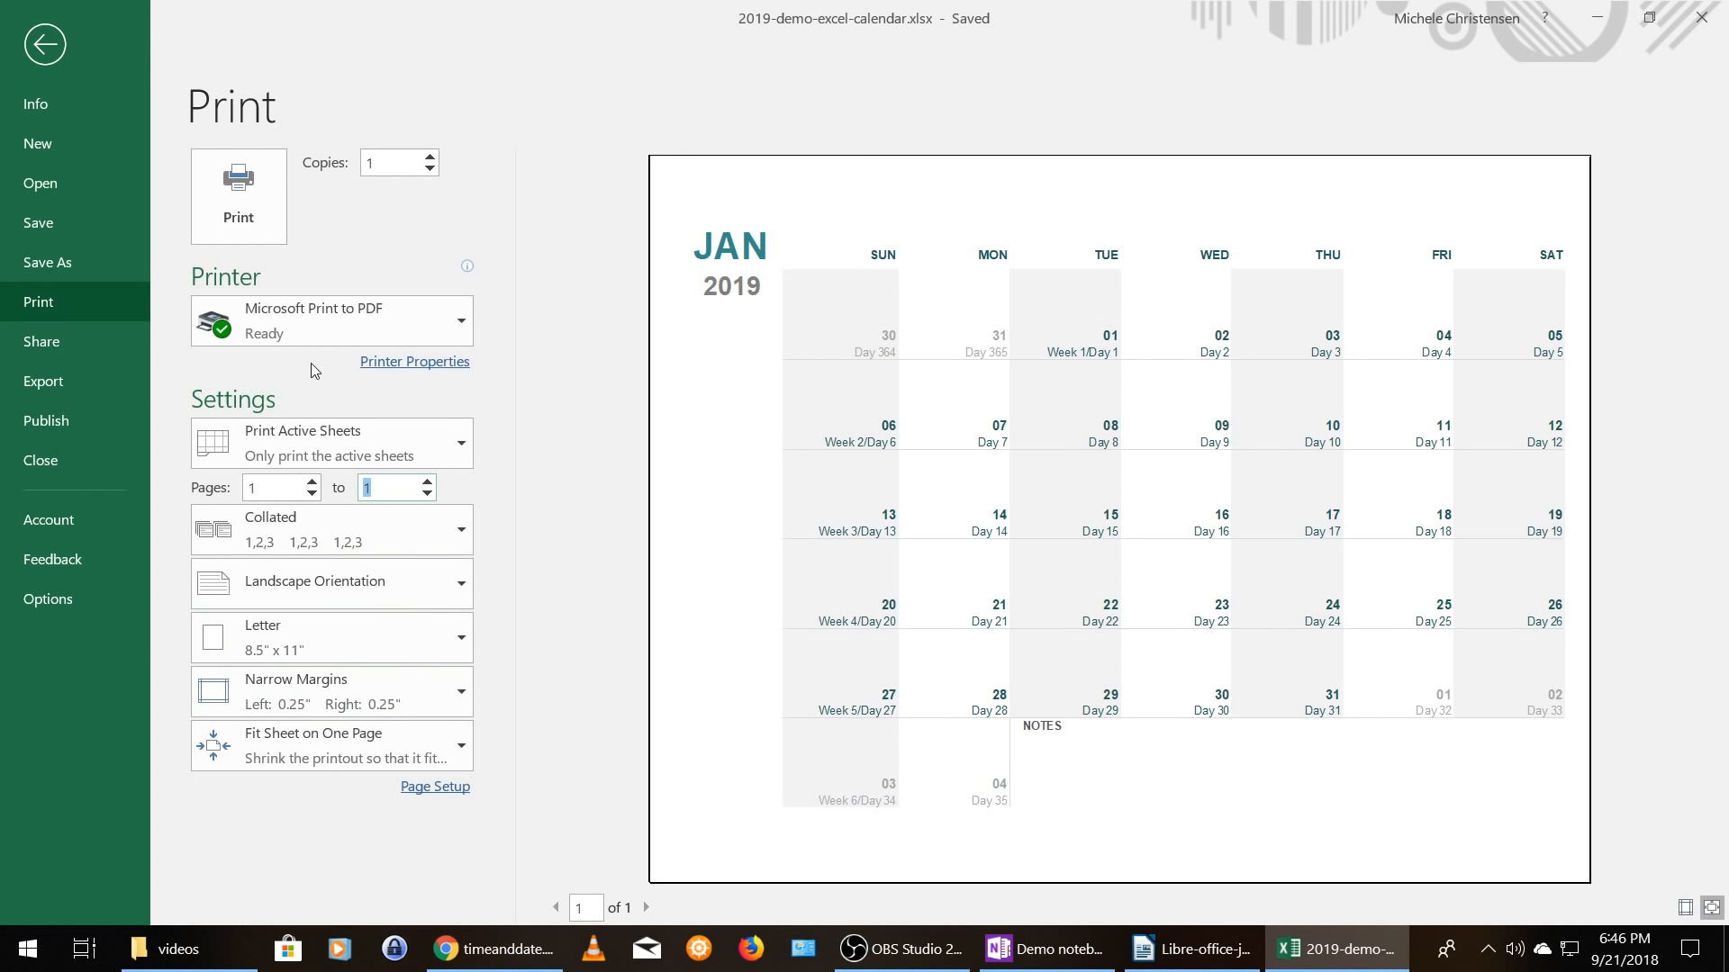
- Print the January calendar sheet to a PDF file named 2019-demo-excel-january in the demo folder
click(237, 198)
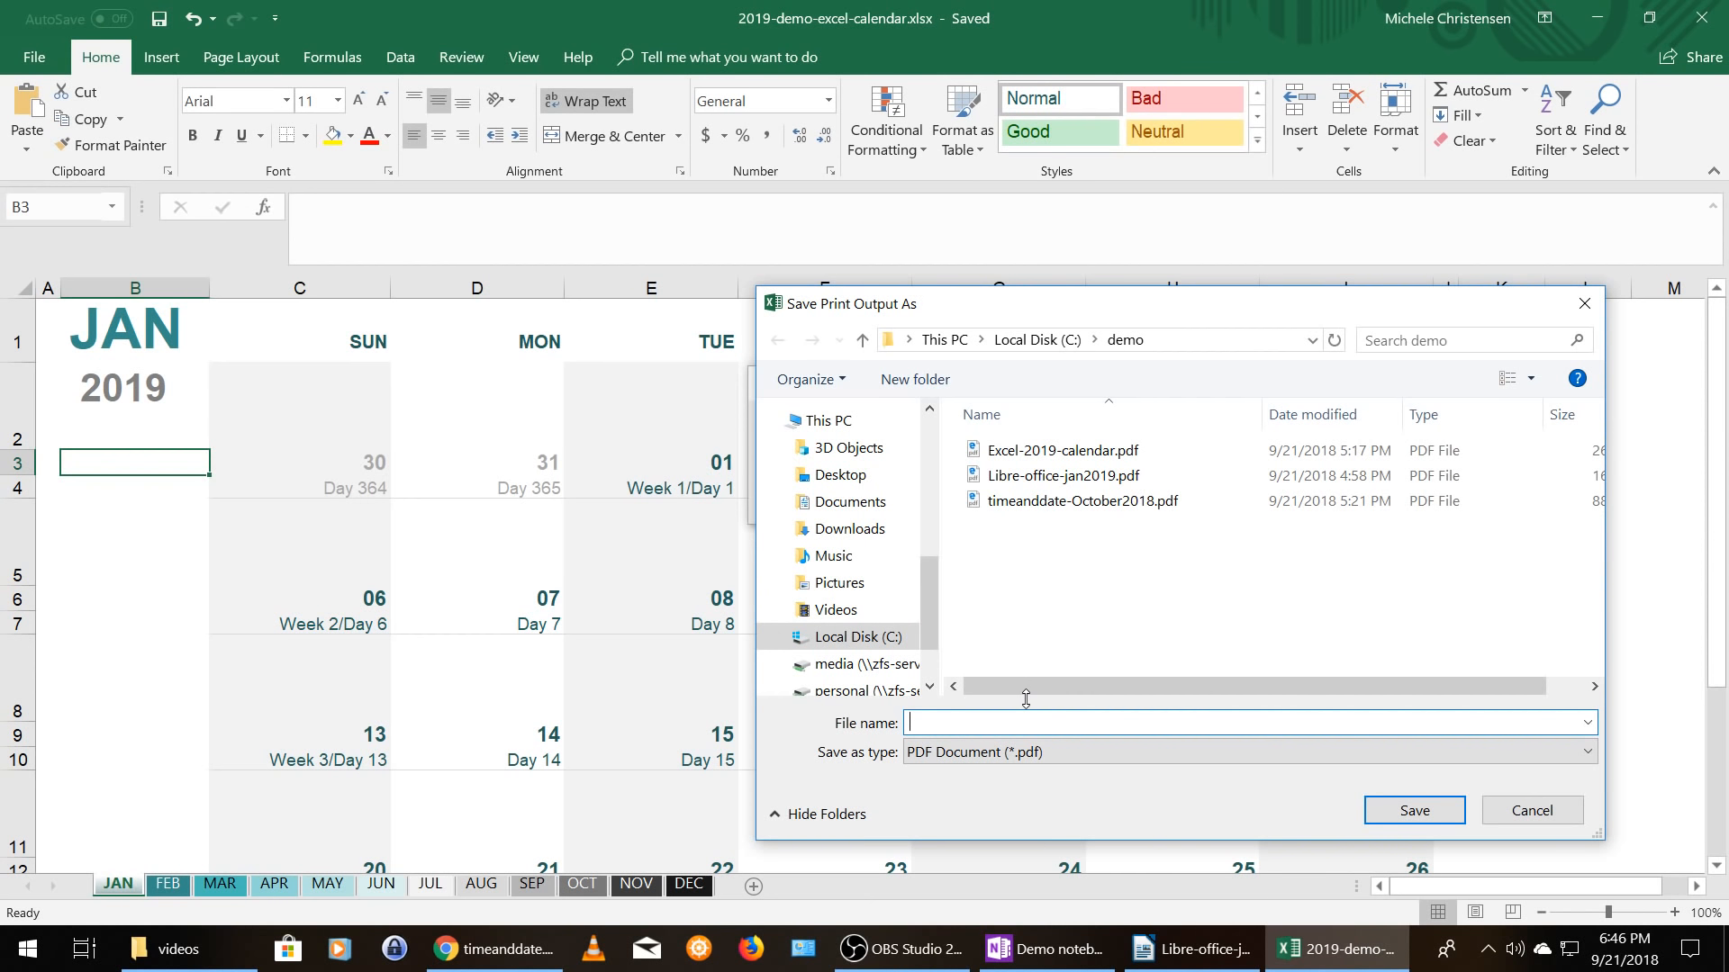
text(2019)
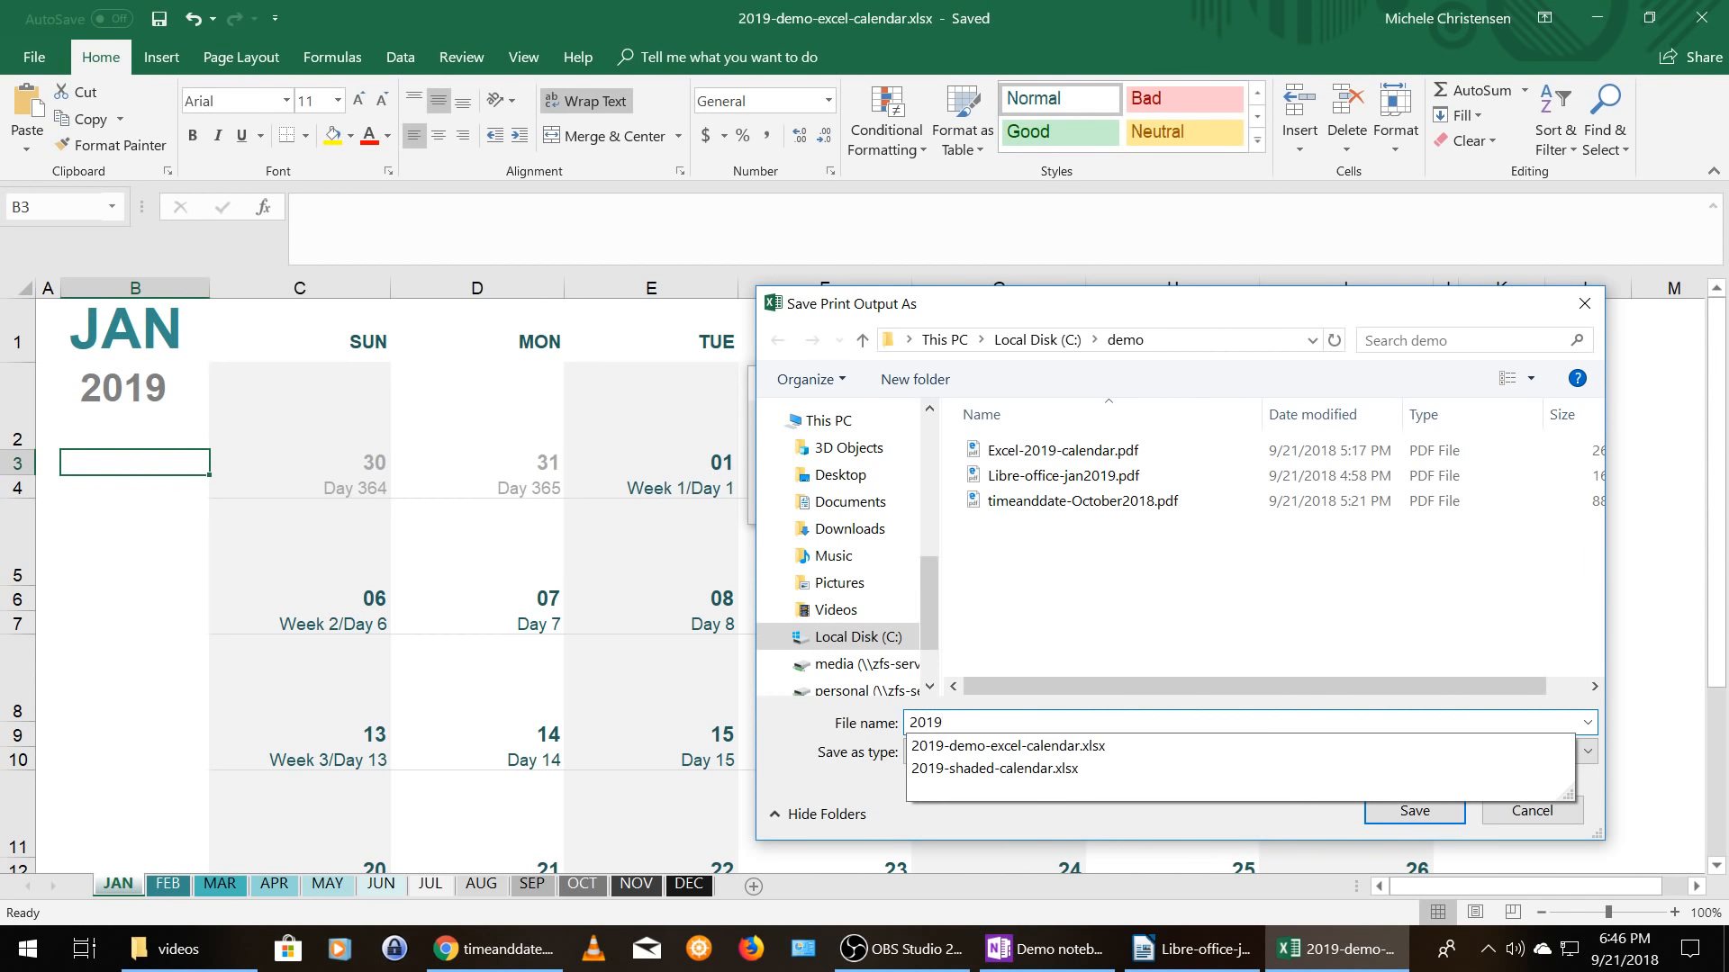
text(-demo)
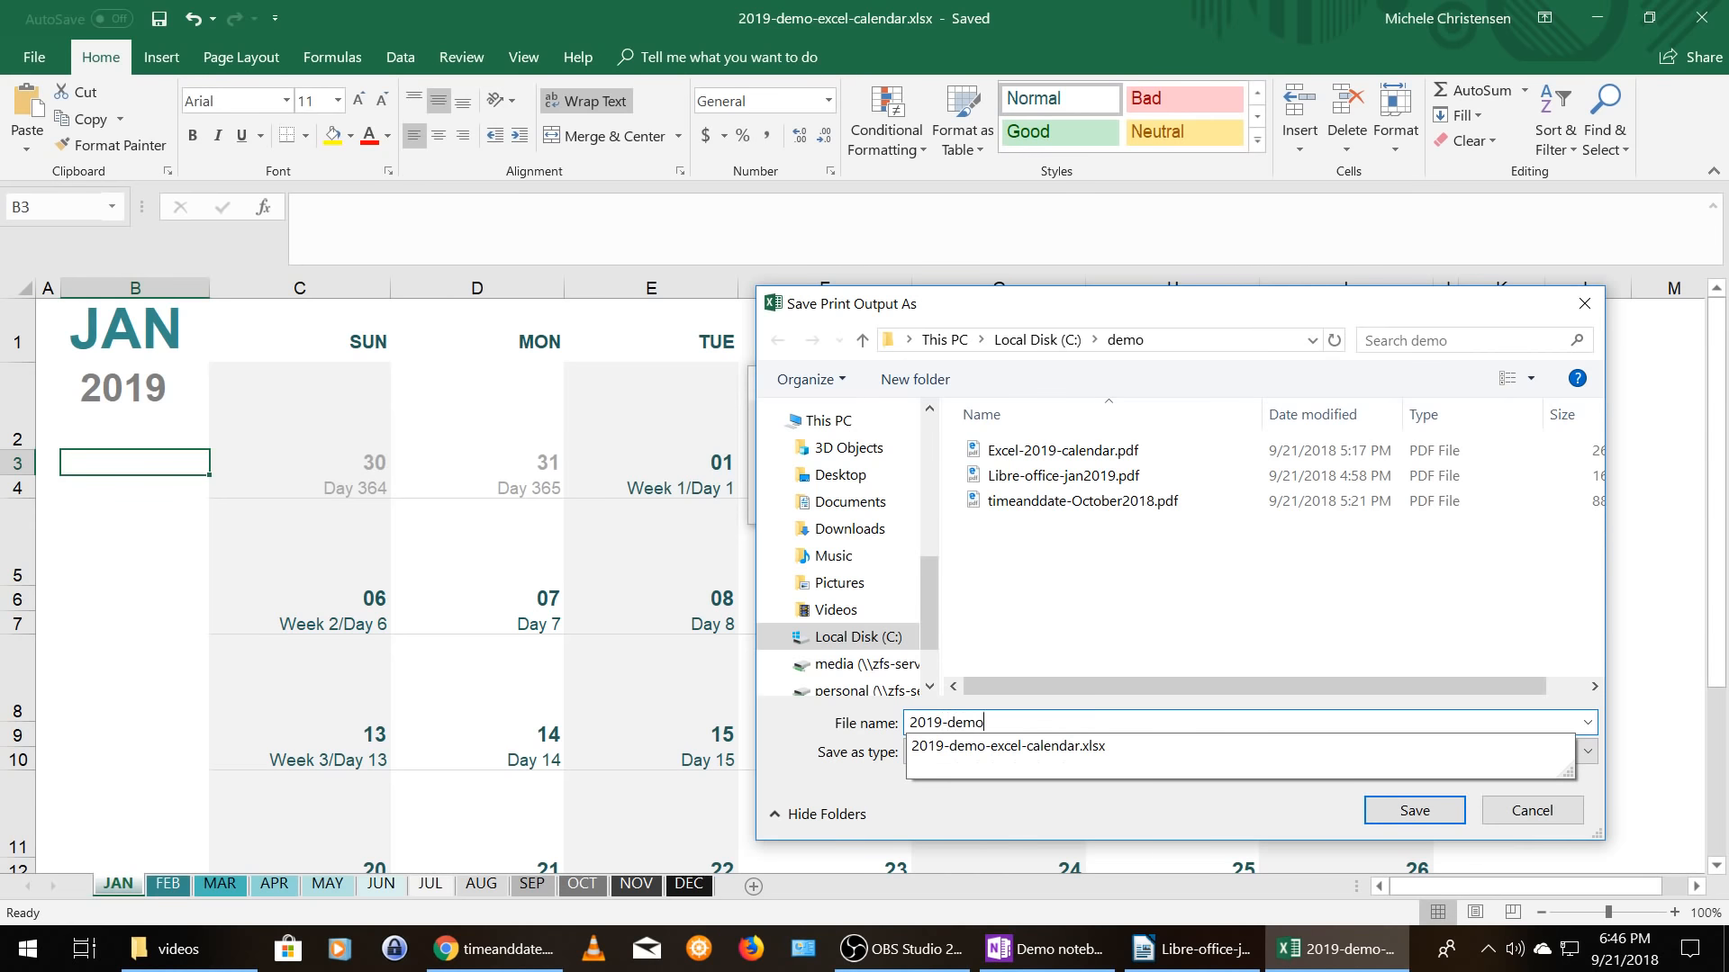
text(-excel-calendar-pdf)
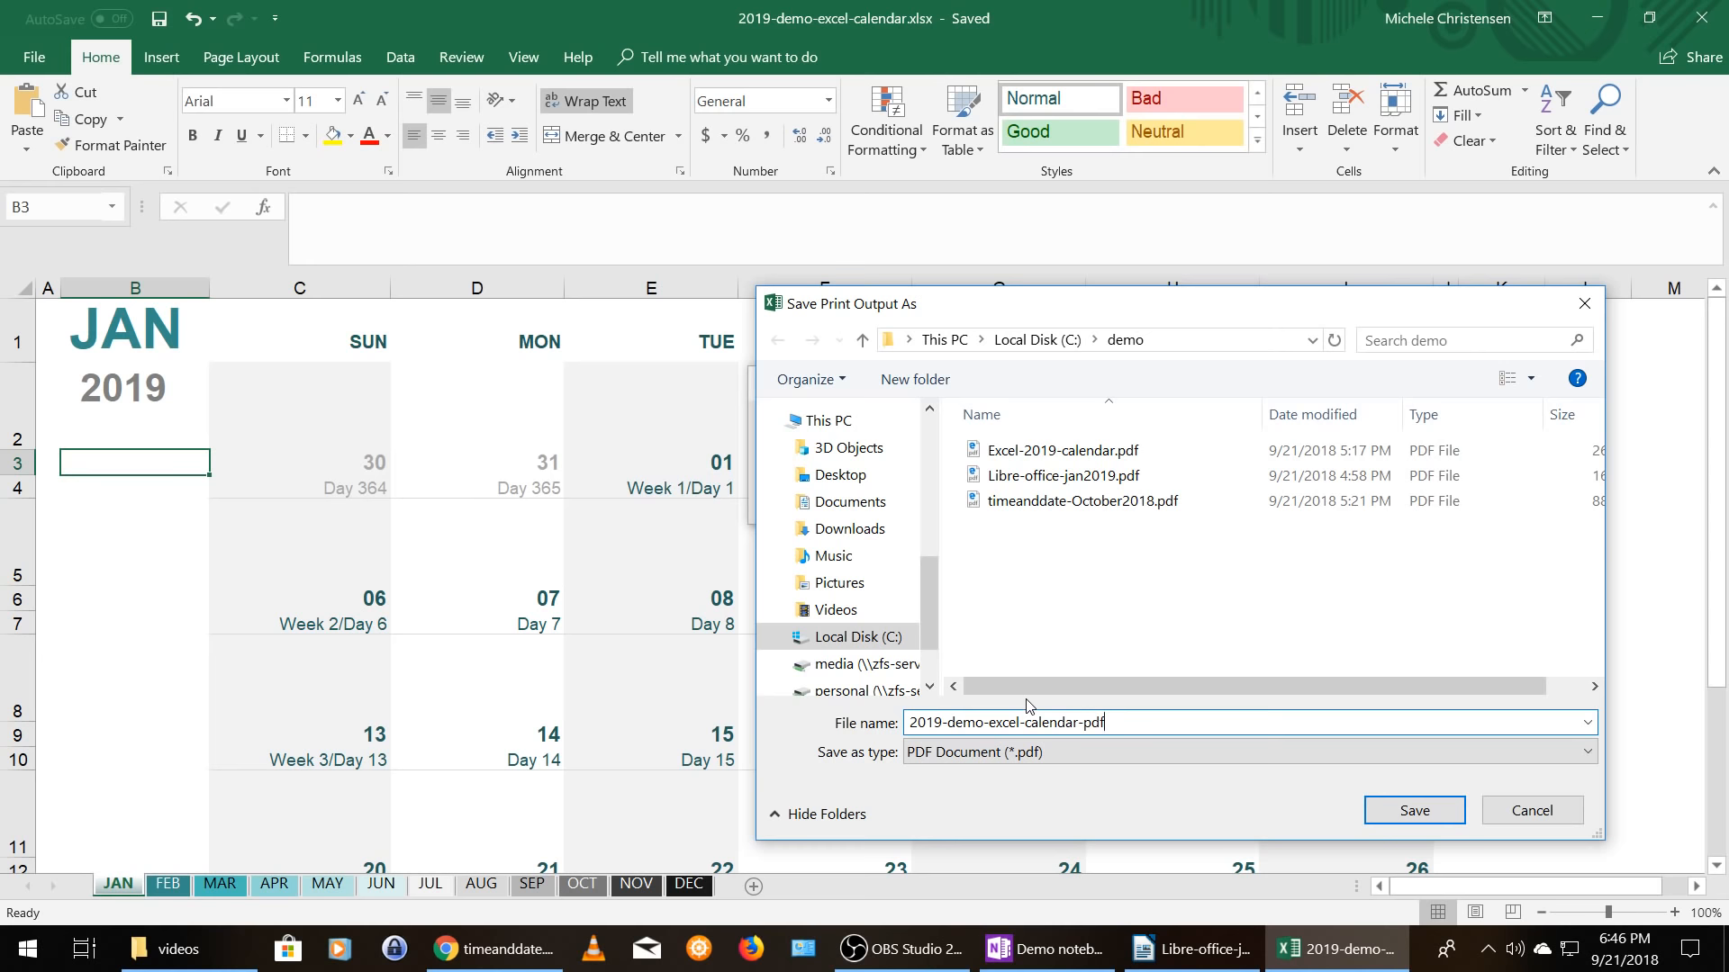
key(BackSpace)
key(BackSpace)
key(BackSpace)
key(BackSpace)
key(BackSpace)
key(BackSpace)
key(BackSpace)
key(BackSpace)
key(BackSpace)
key(BackSpace)
key(BackSpace)
key(BackSpace)
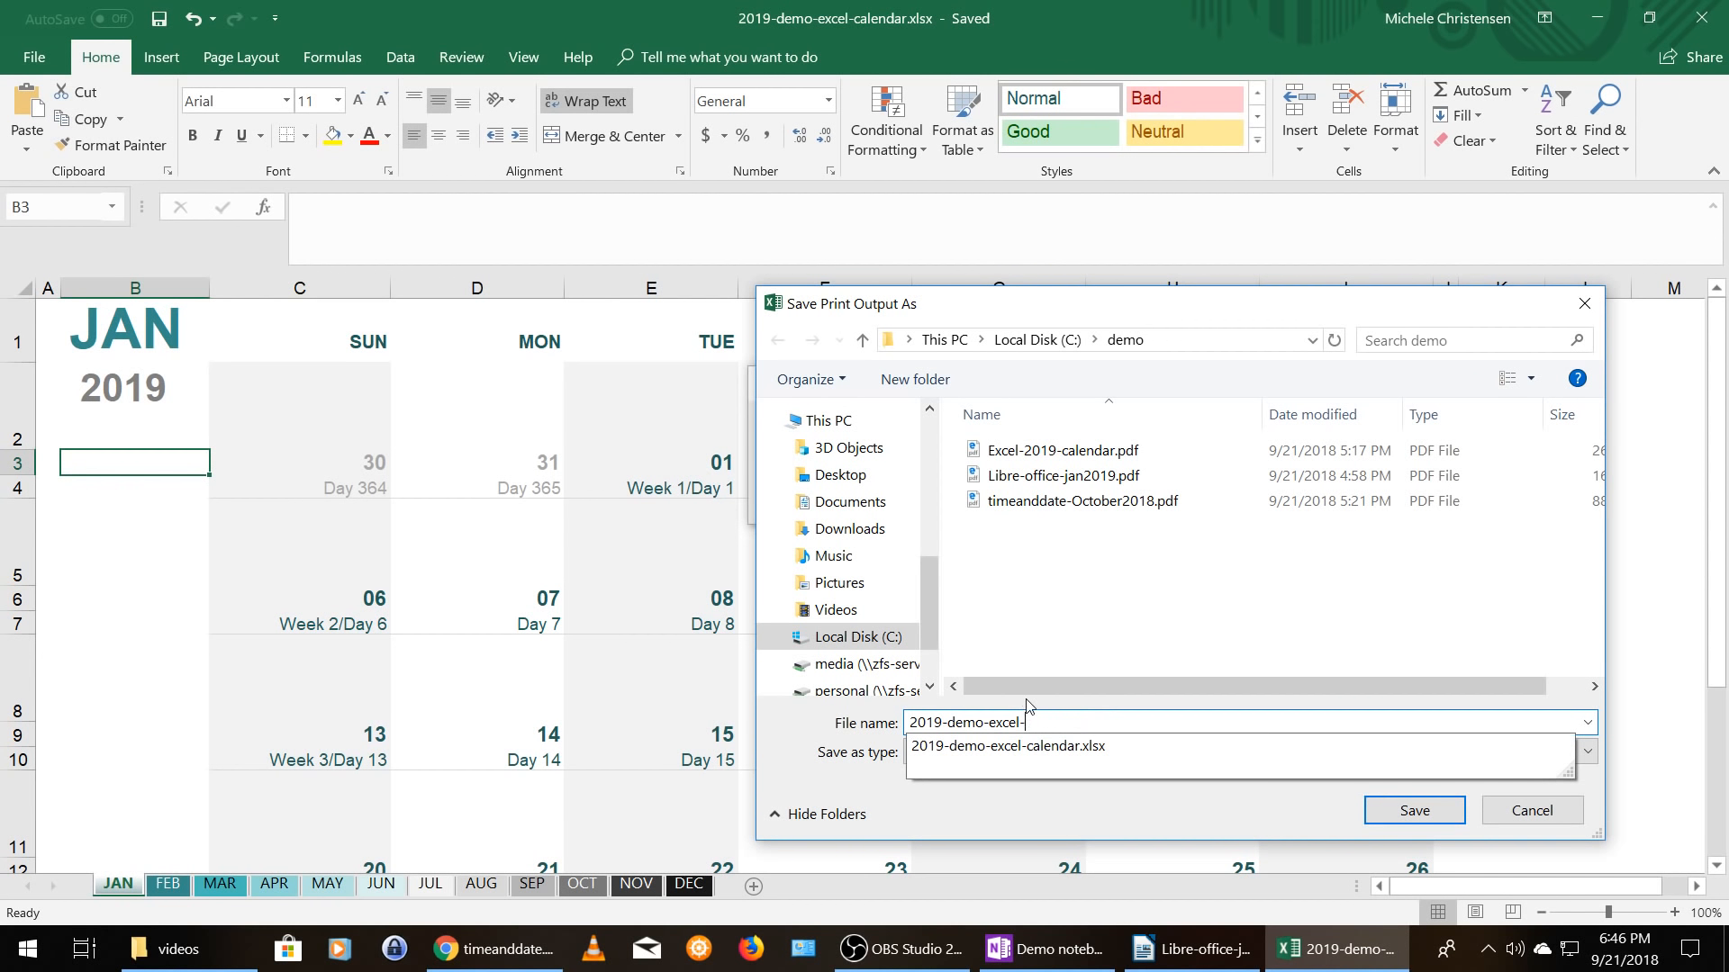
text(january)
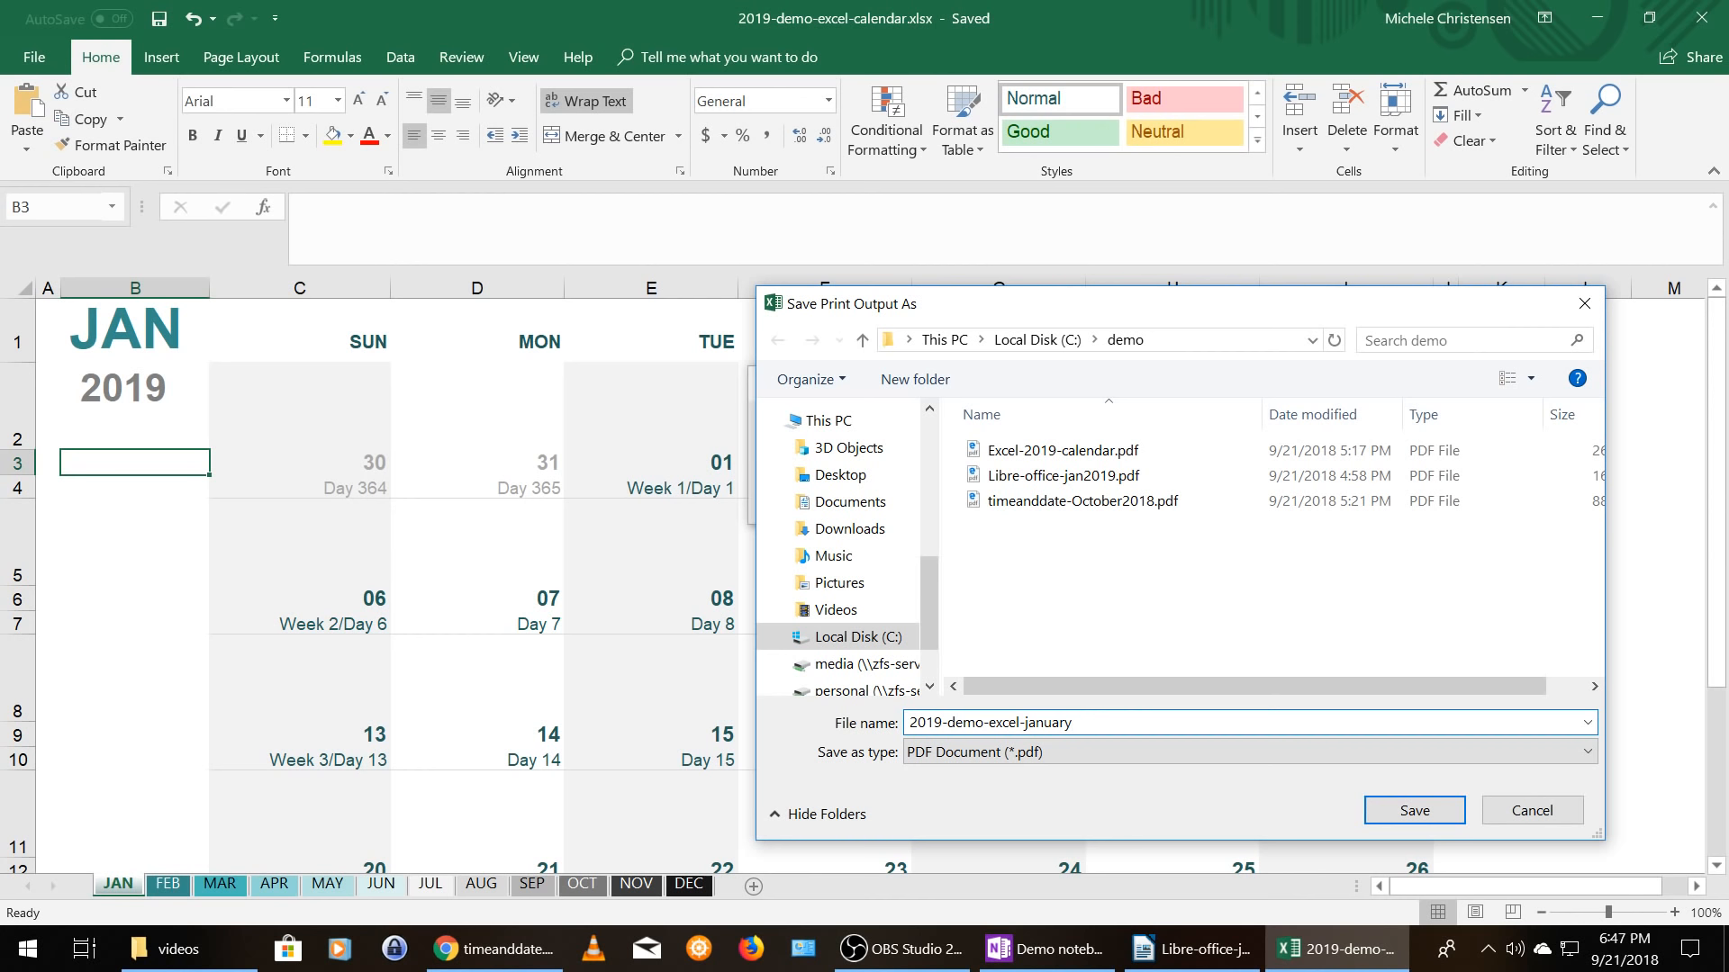
click(1391, 810)
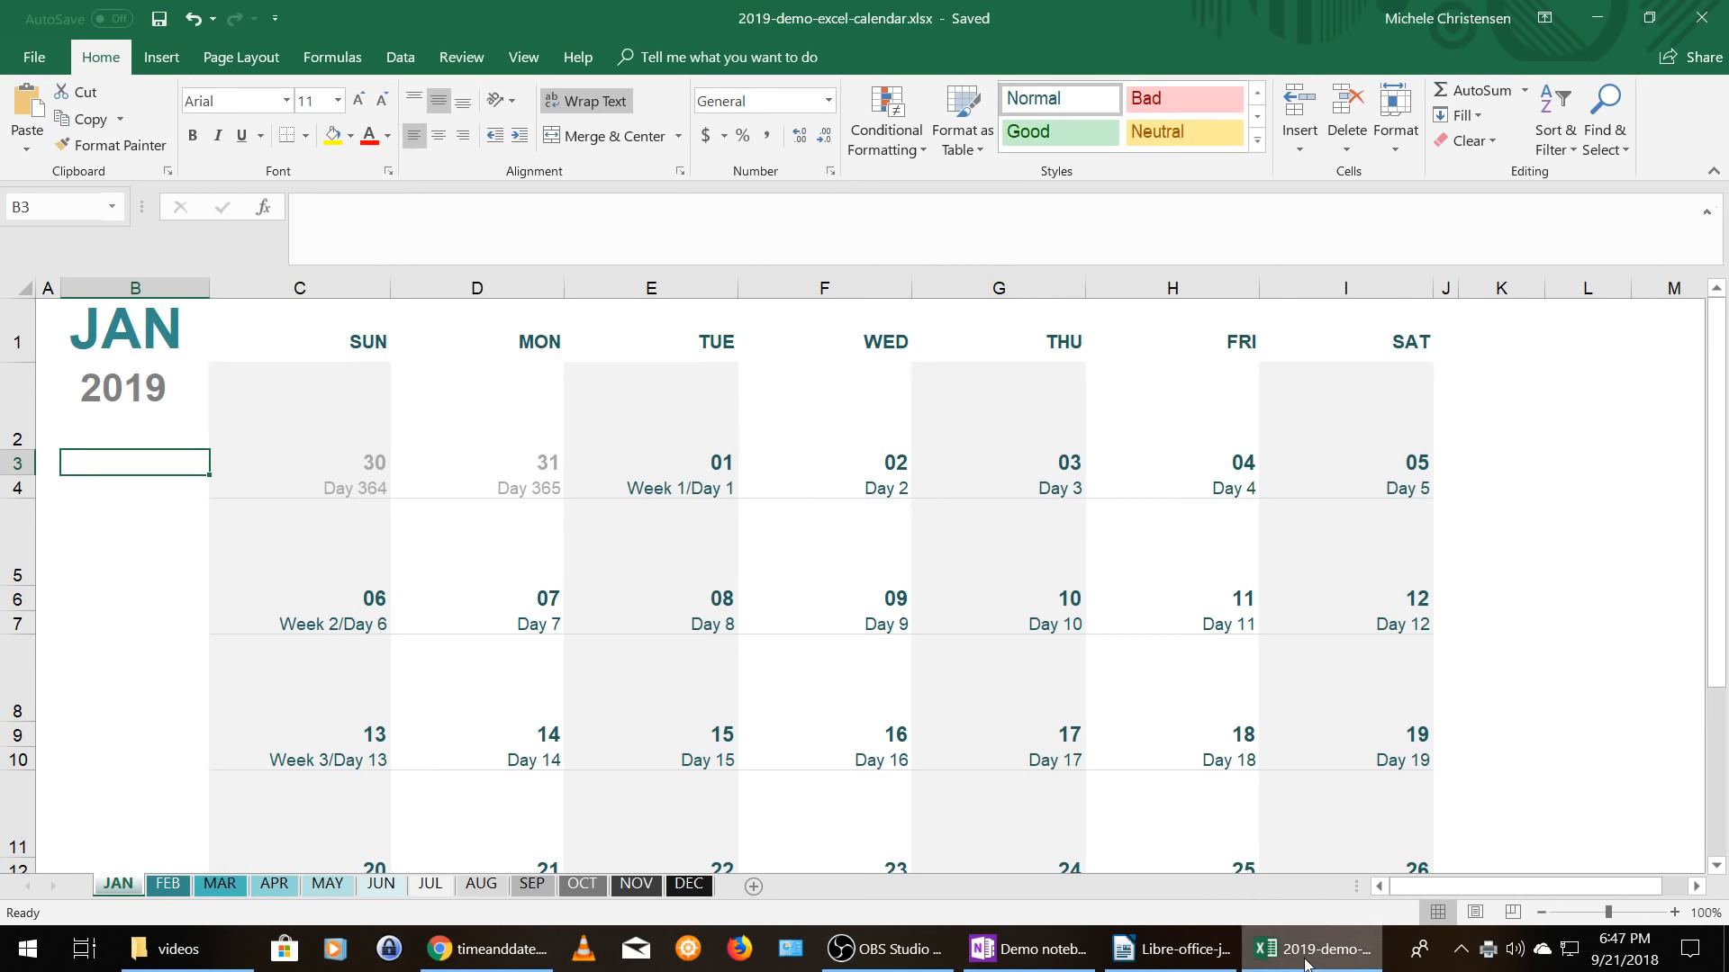
- Switch to Chrome and open timeanddate.com's printable PDF calendar creator with the monthly layout
mouse_move(1303, 964)
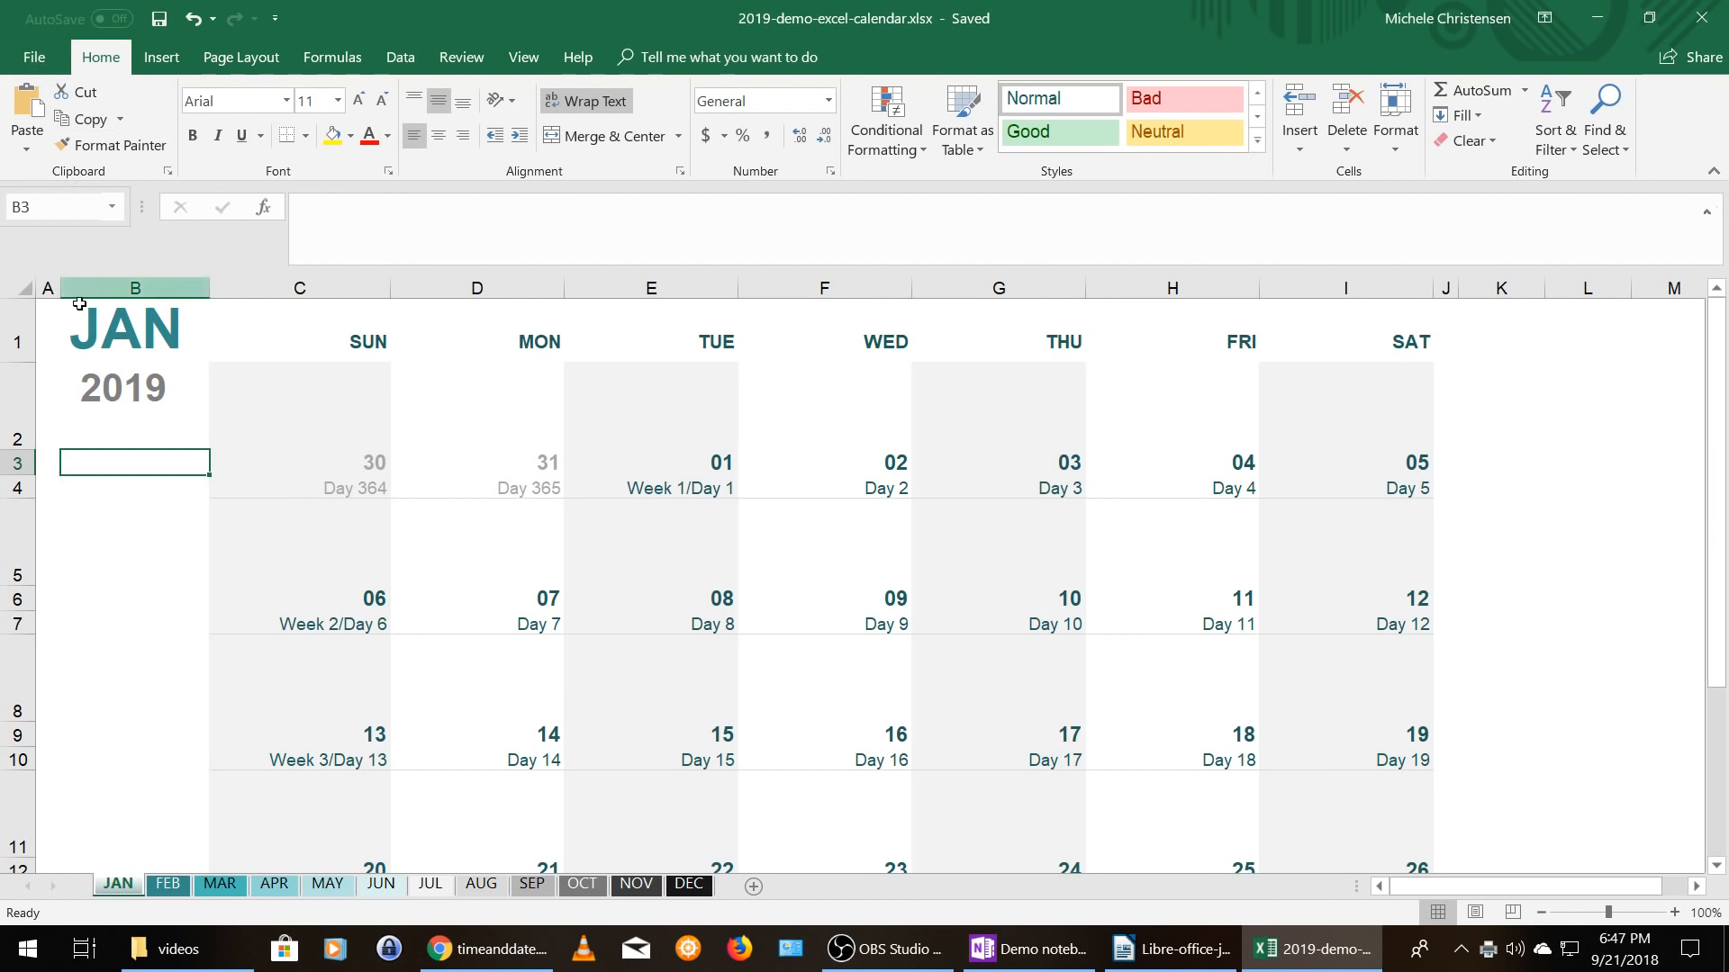
click(509, 952)
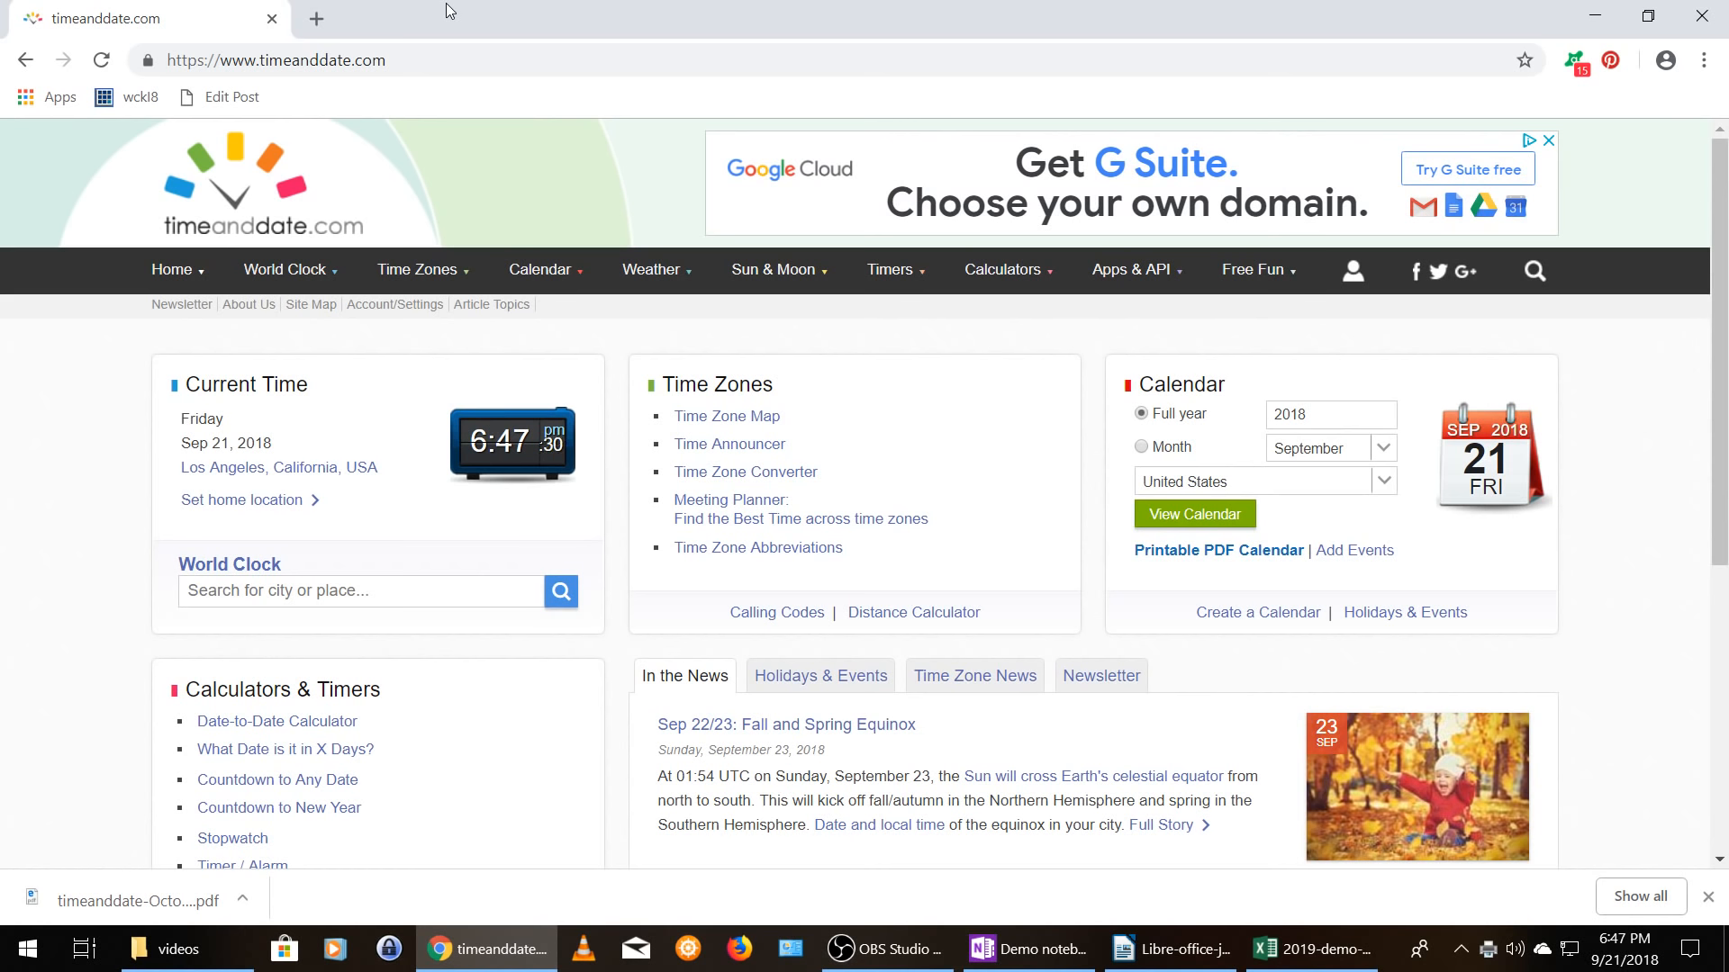
mouse_move(554, 281)
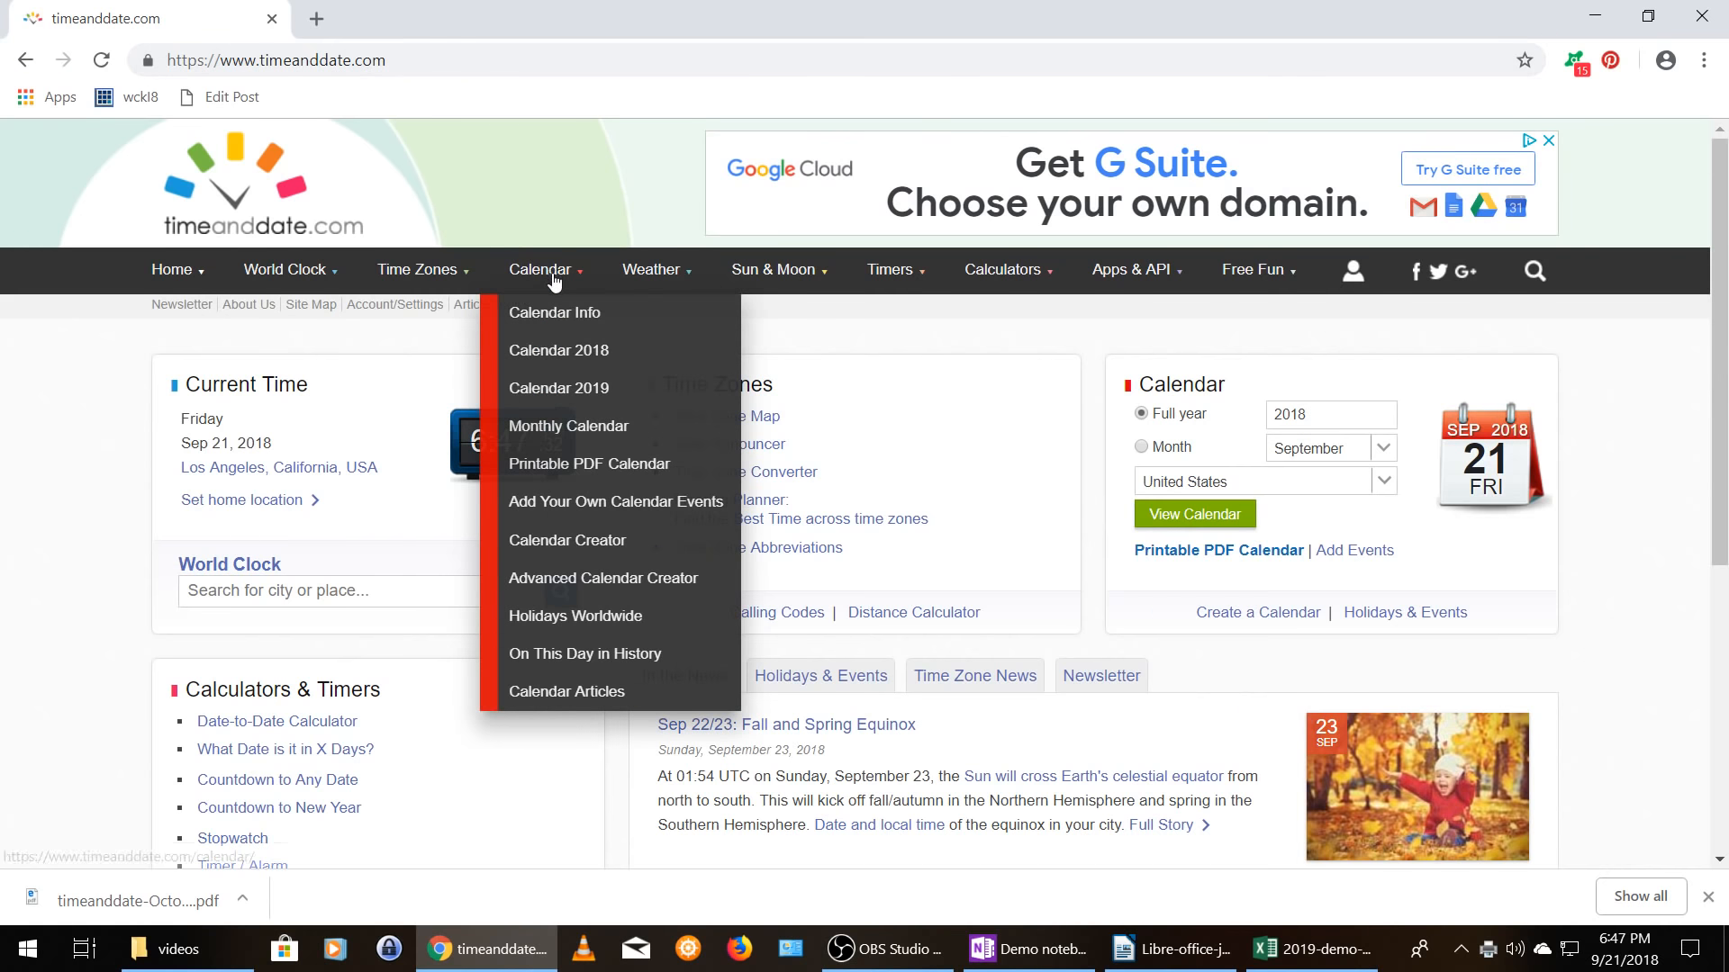
click(585, 465)
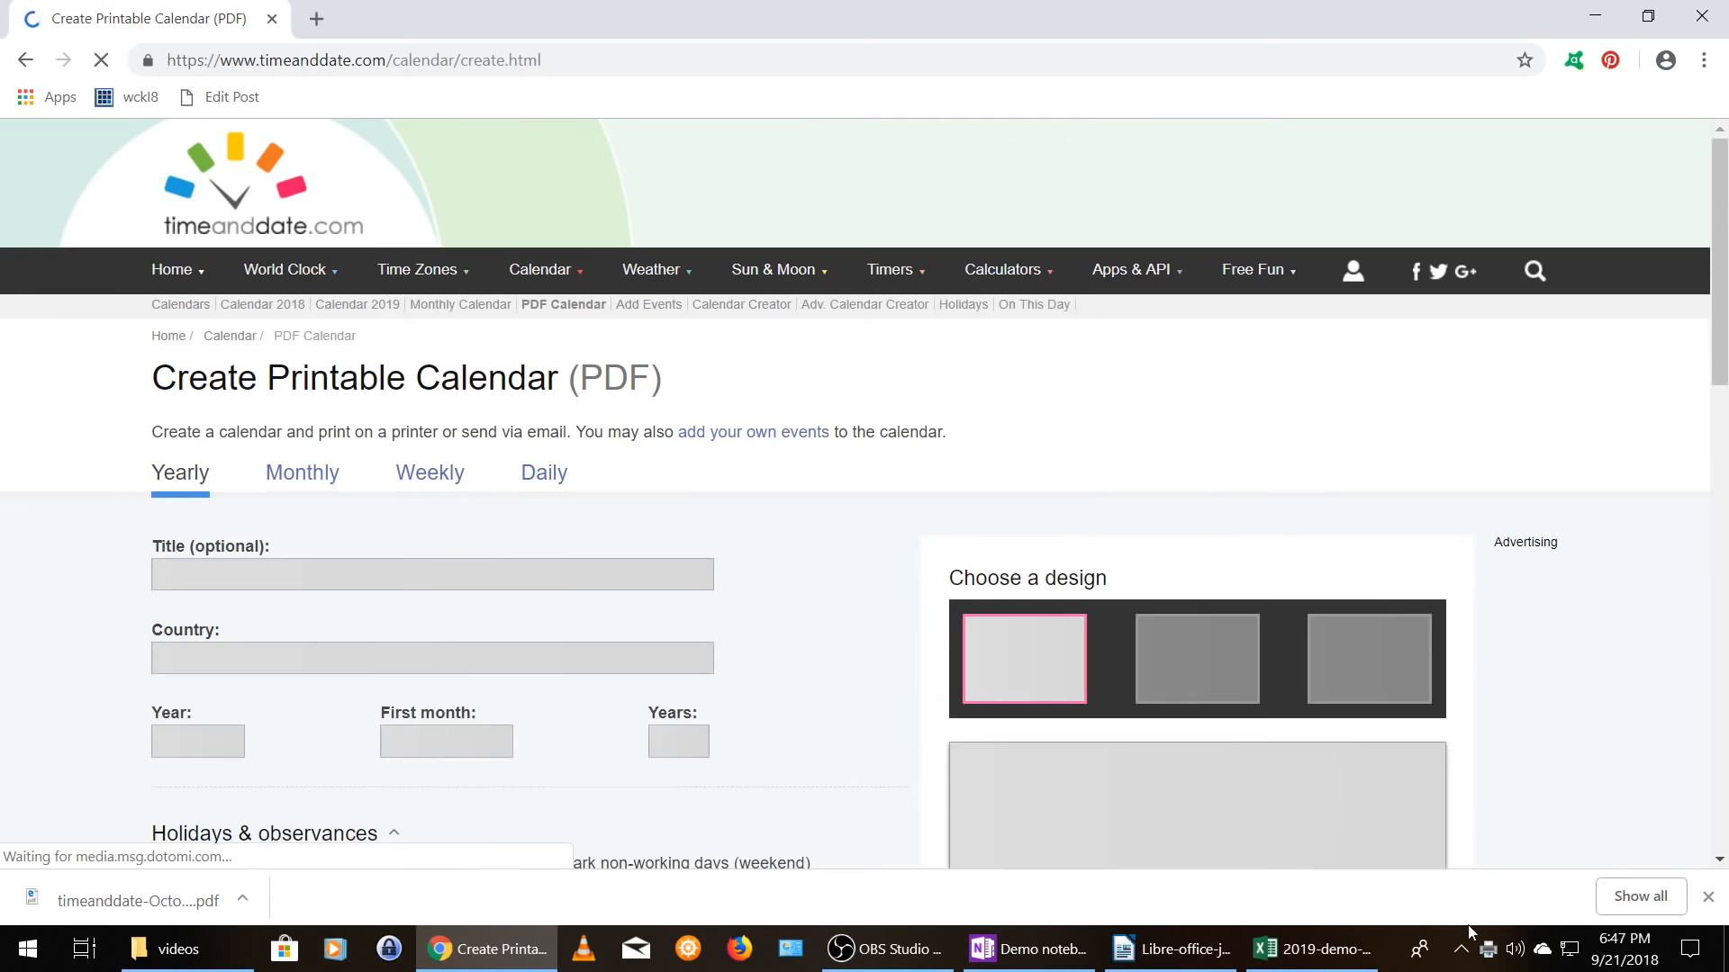
drag(1721, 204, 1723, 286)
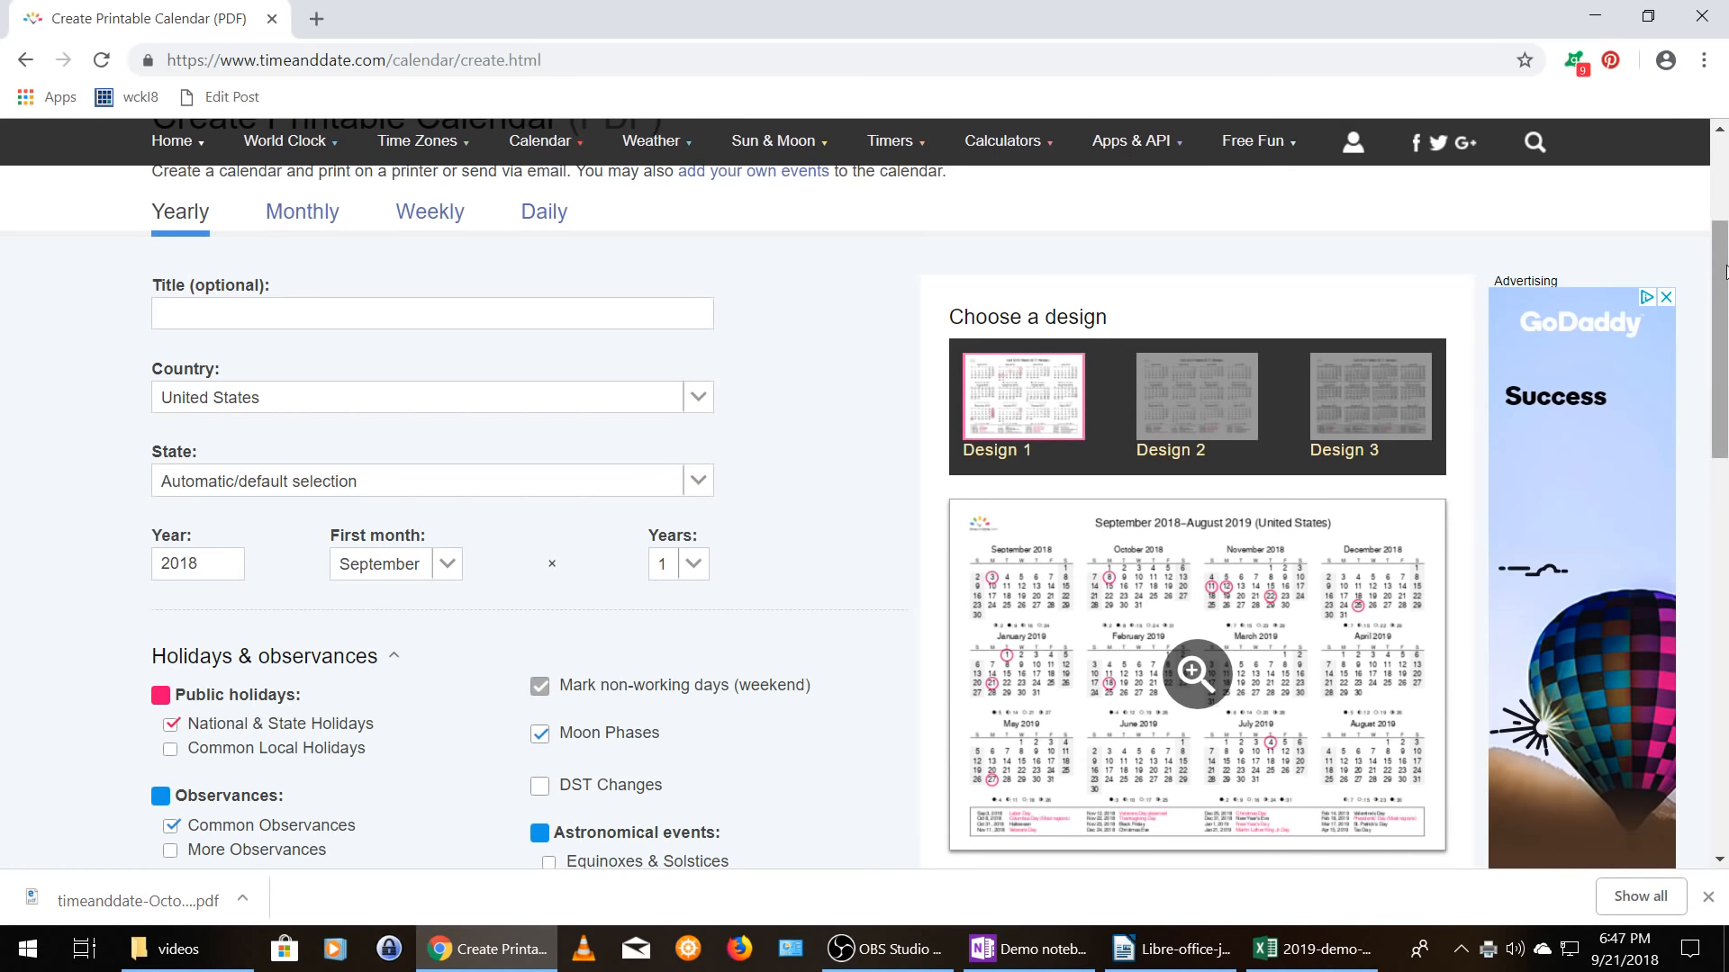
drag(1725, 270, 1725, 184)
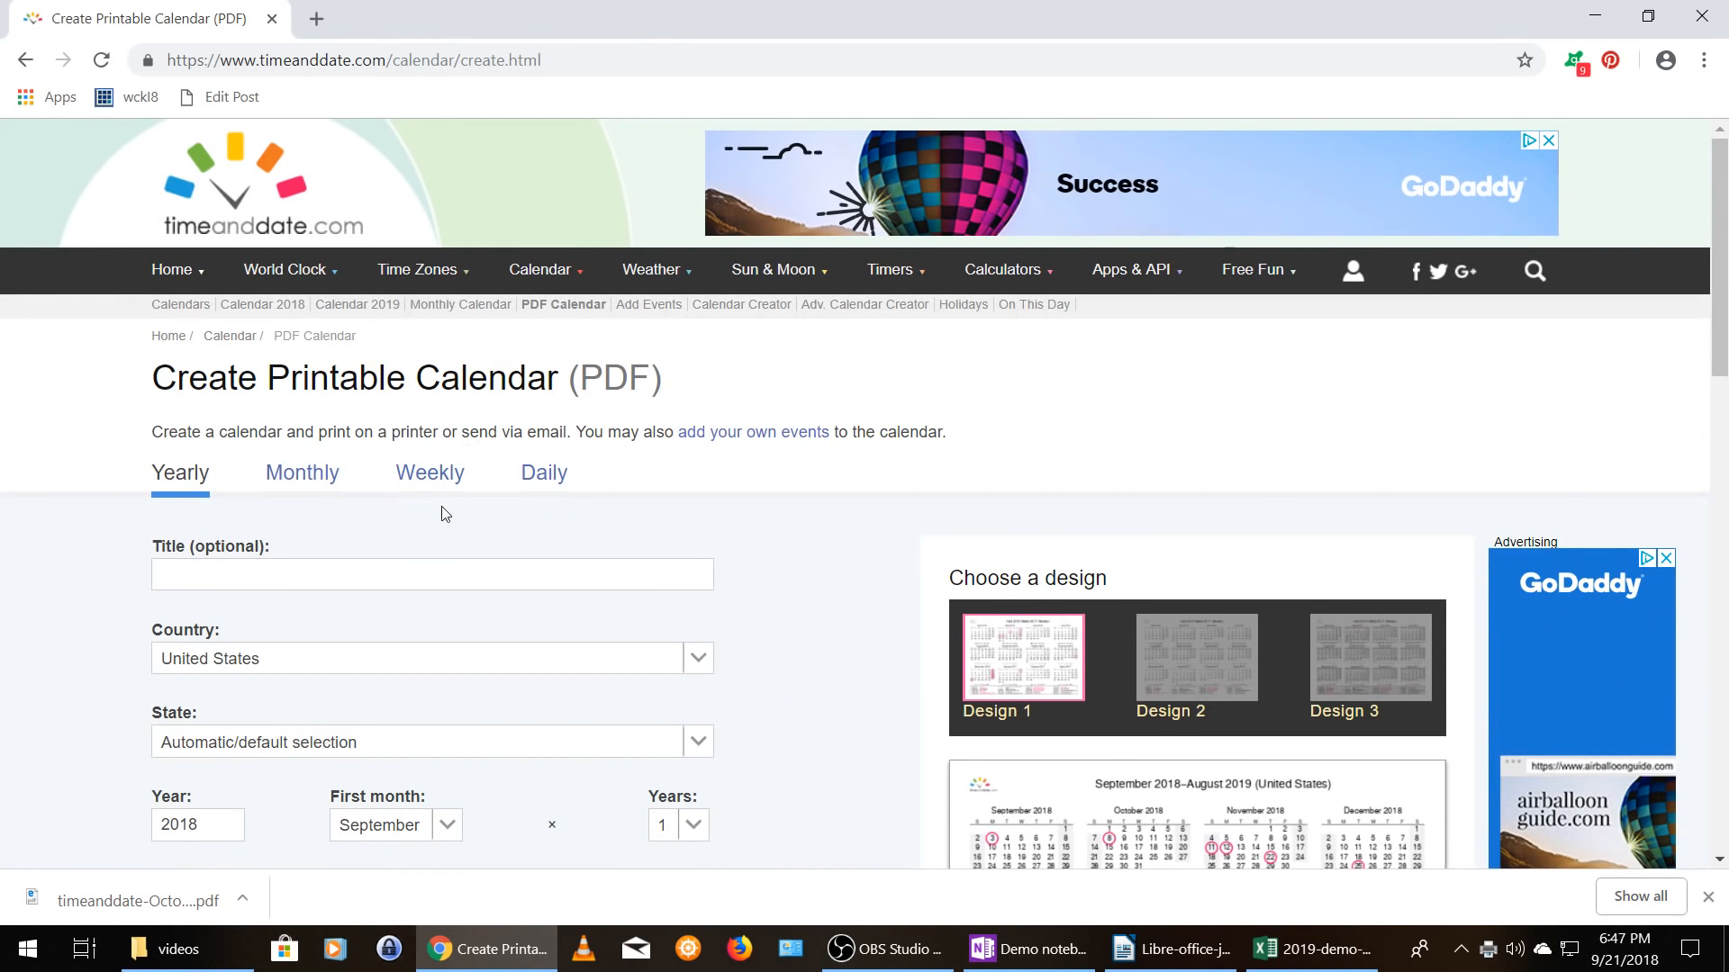
click(305, 473)
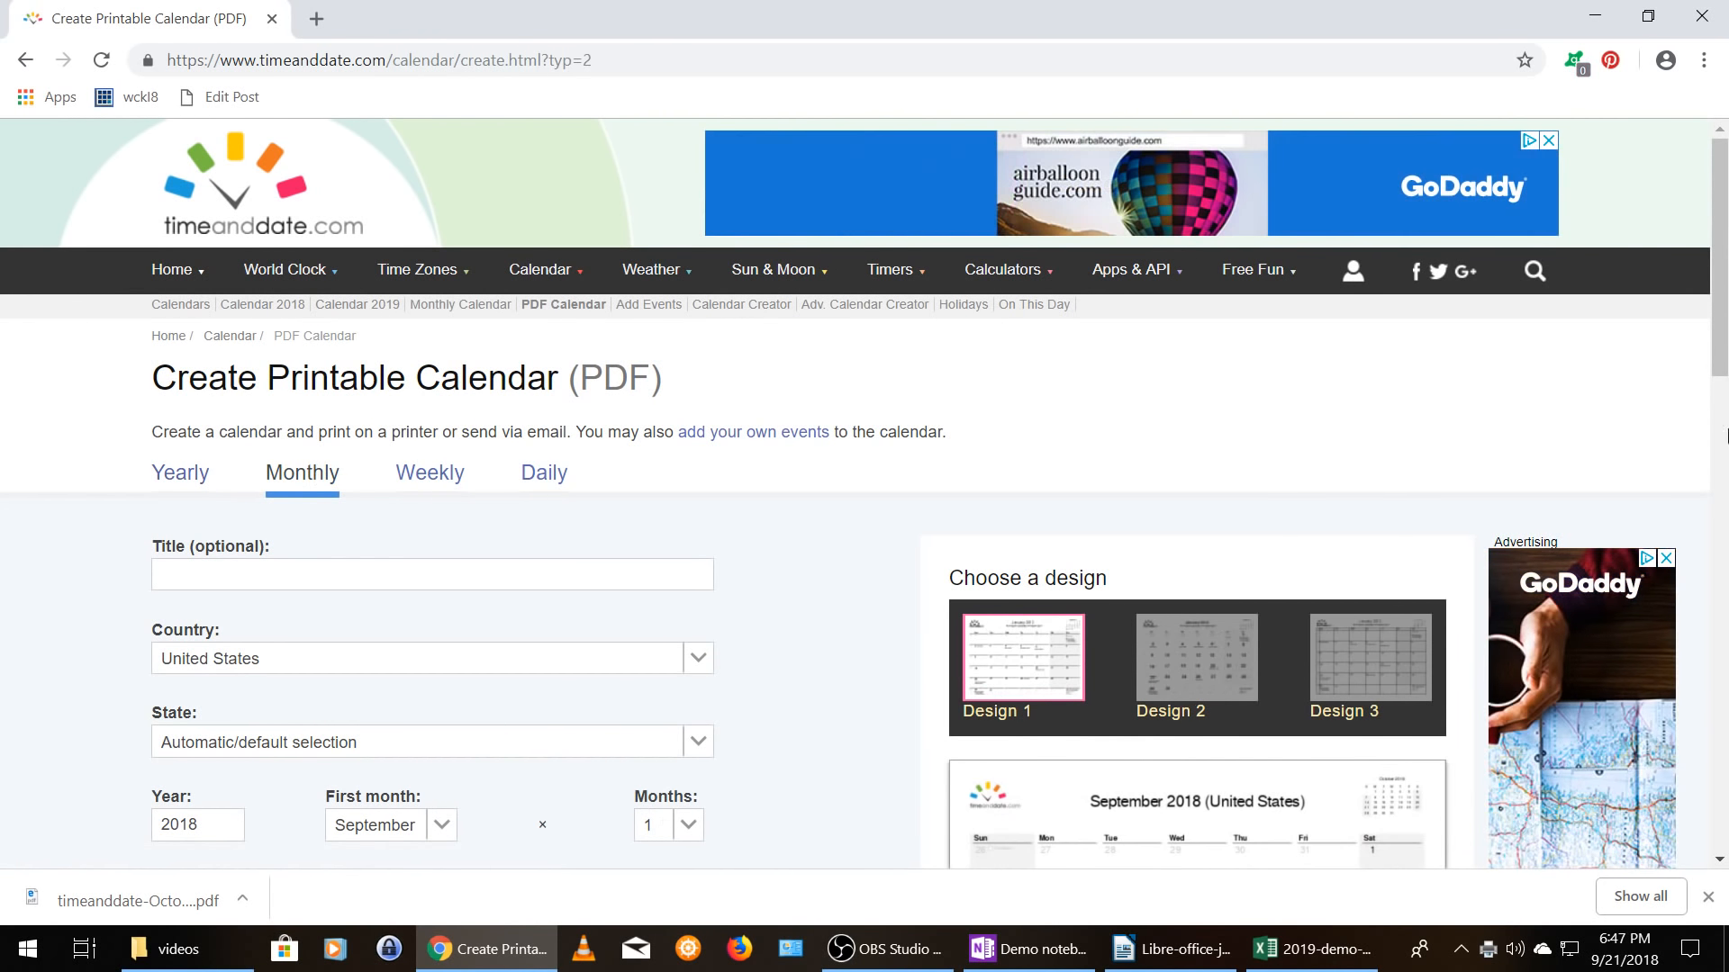
- Turn off the moon phases and the marking of non-working days for the September 2018 calendar
scroll(1701, 451, down, 4)
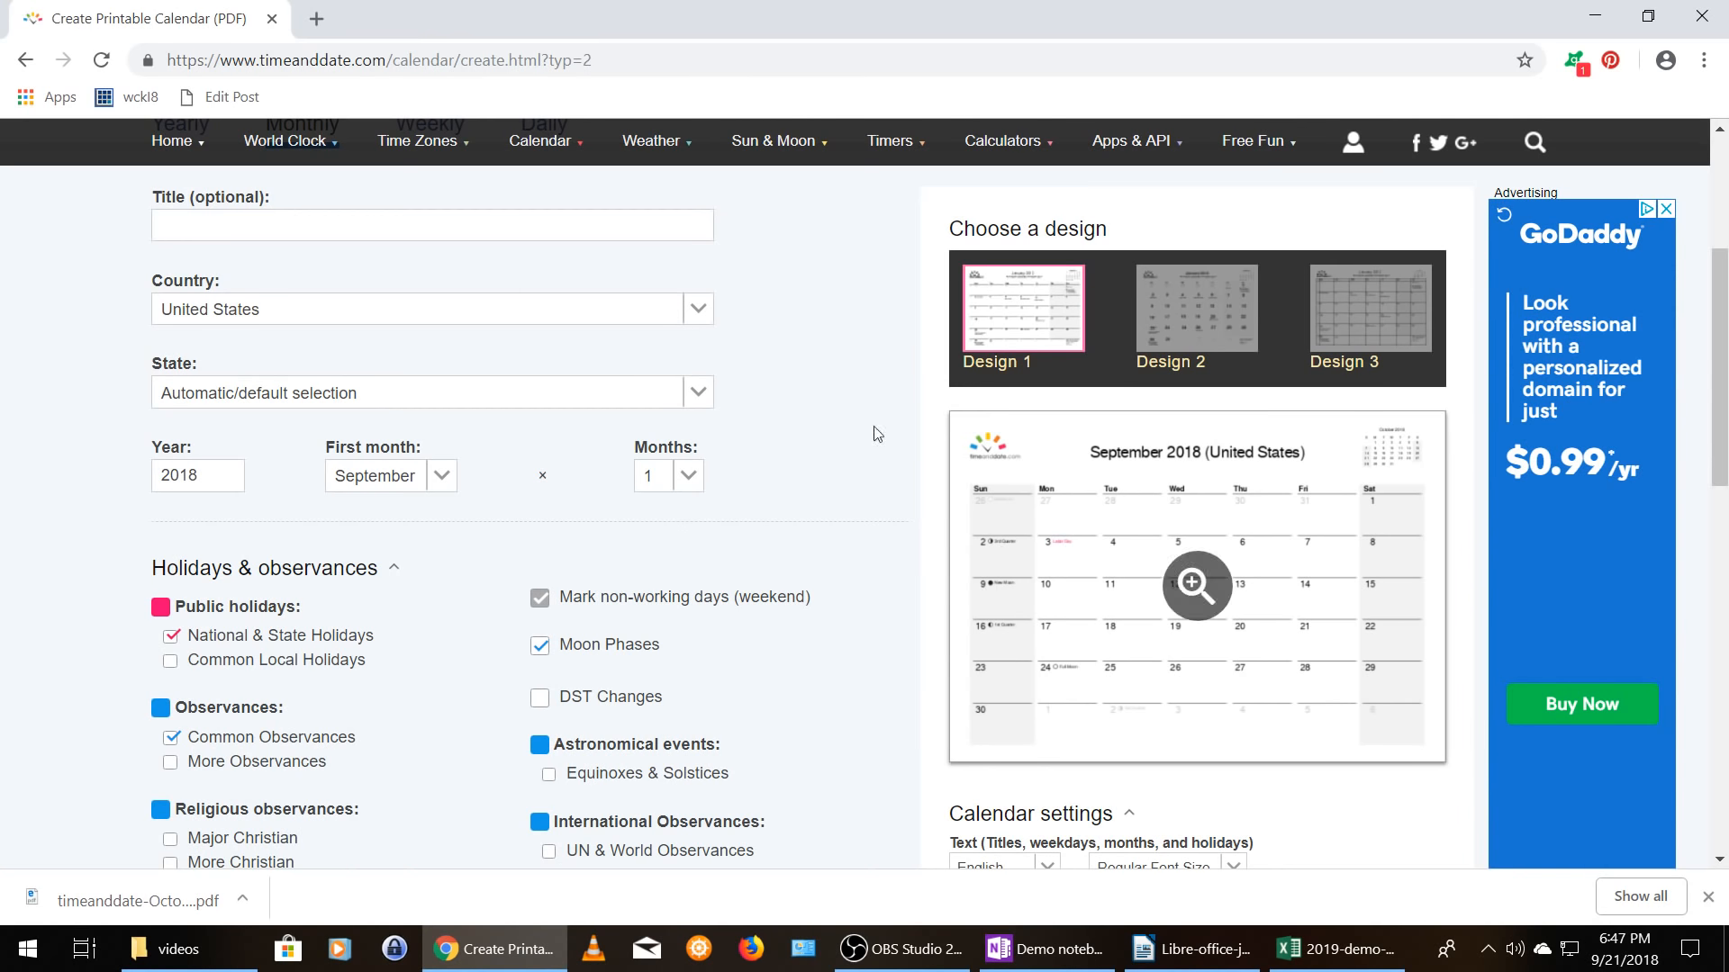
drag(1722, 284, 1713, 348)
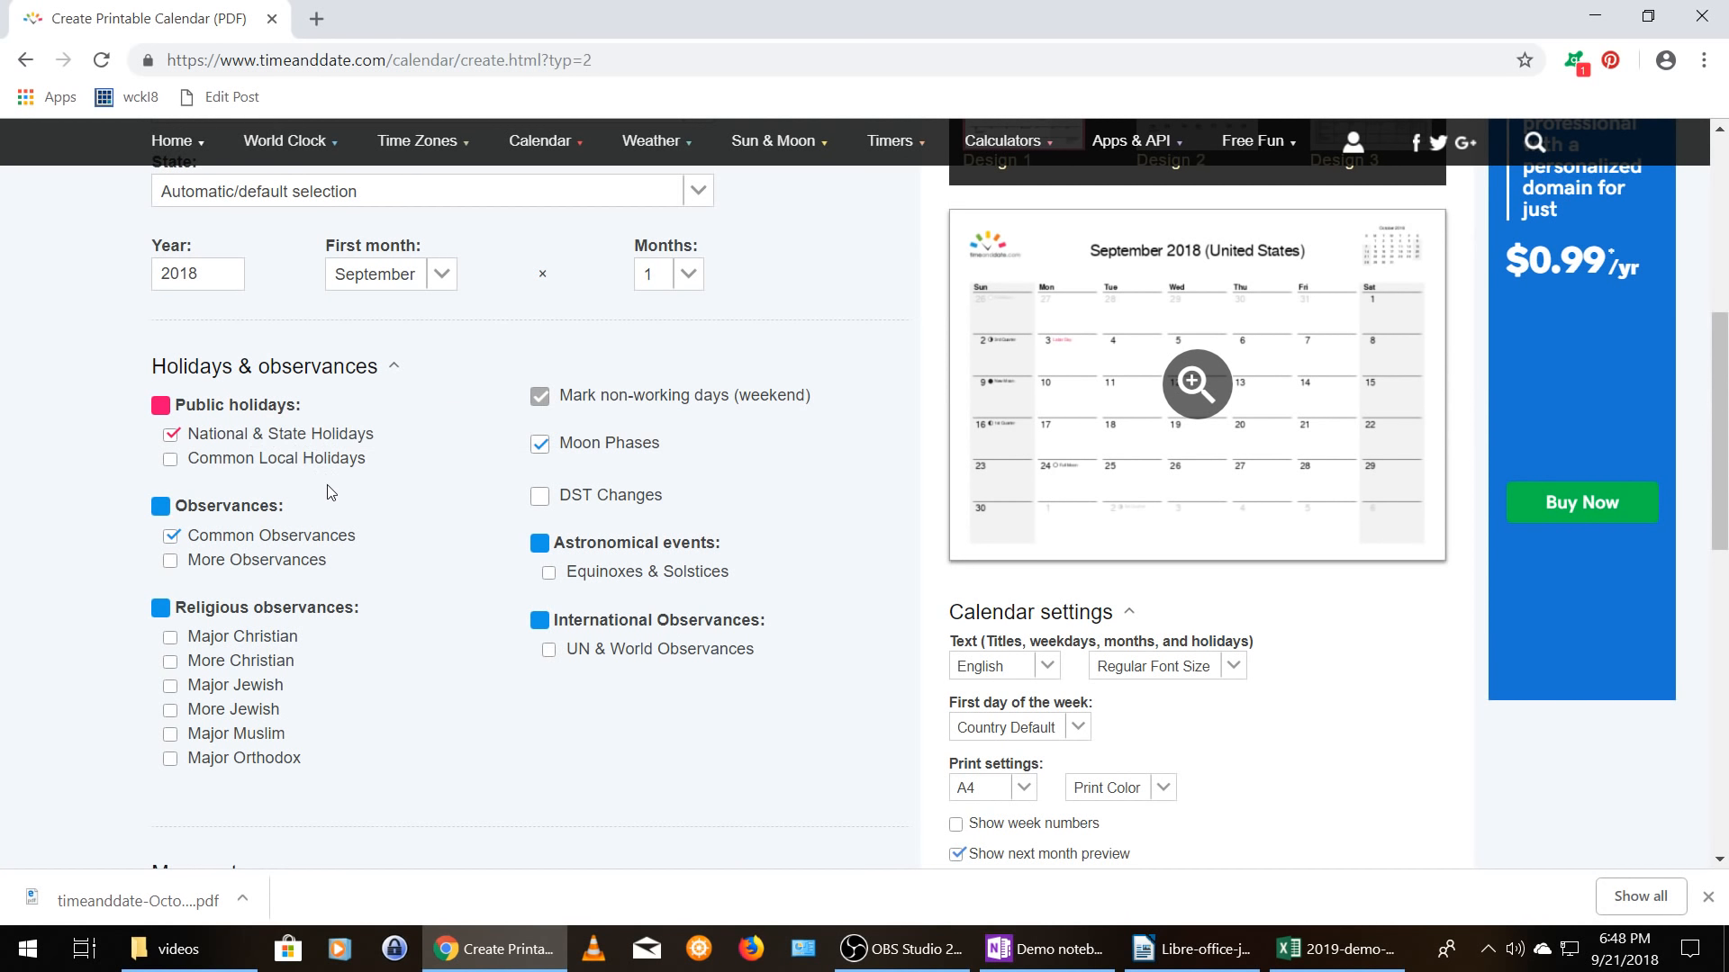
mouse_move(301, 540)
click(540, 447)
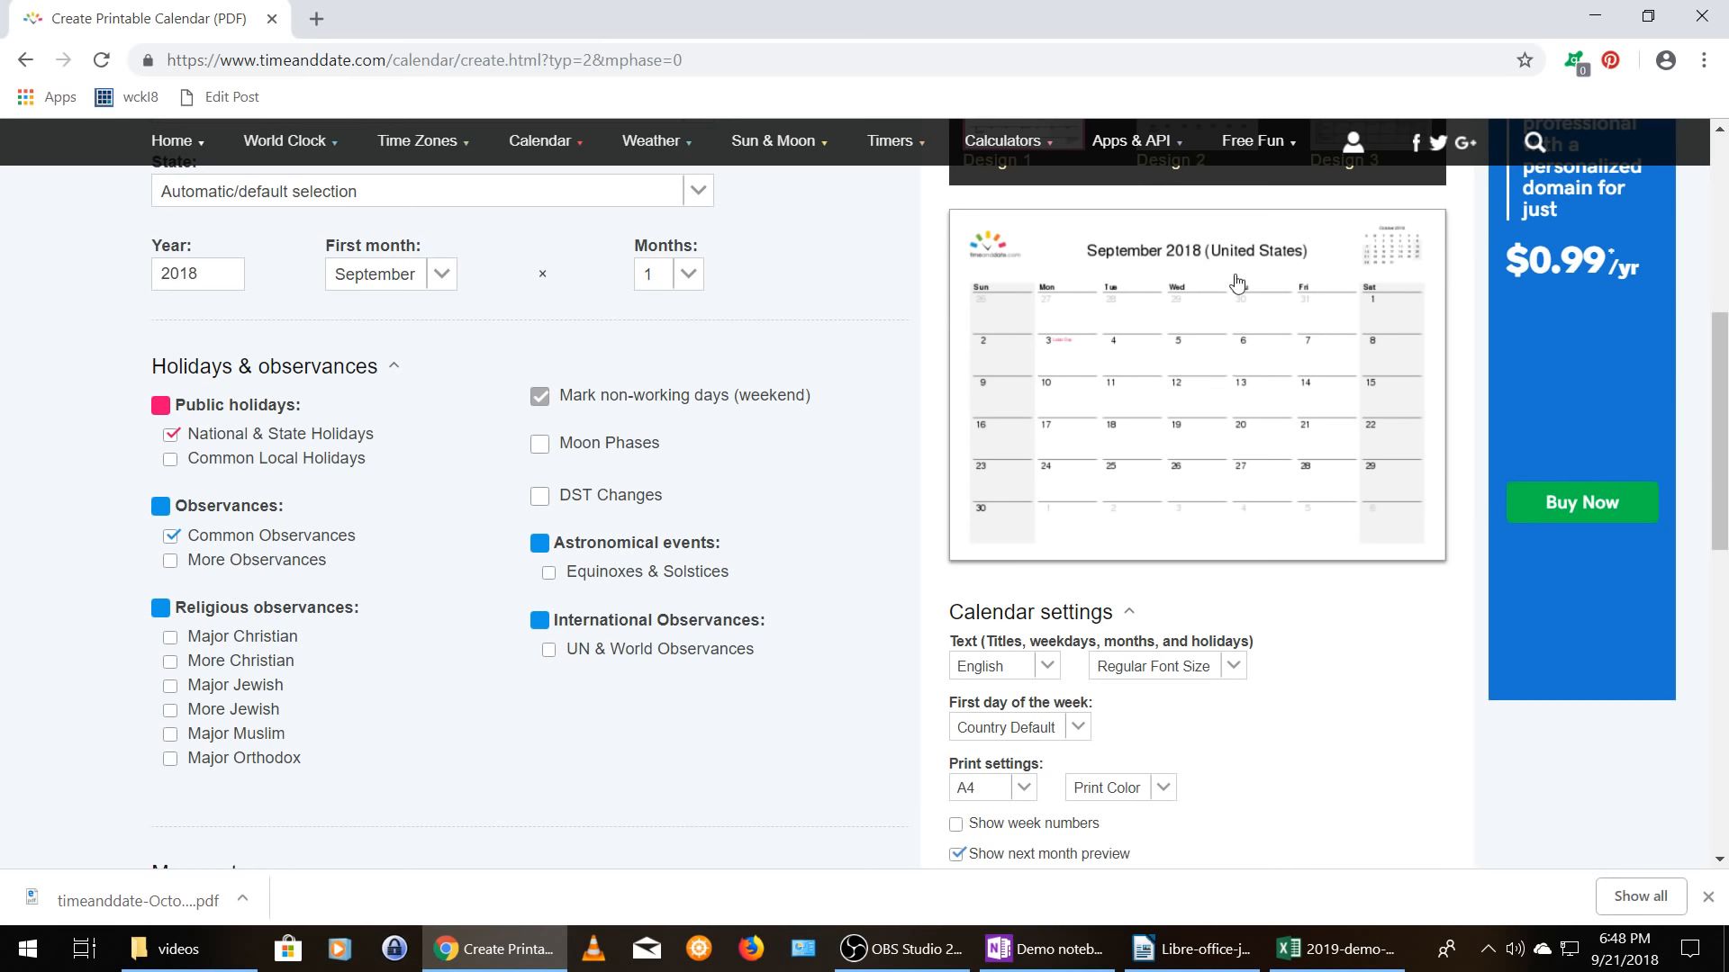
click(541, 407)
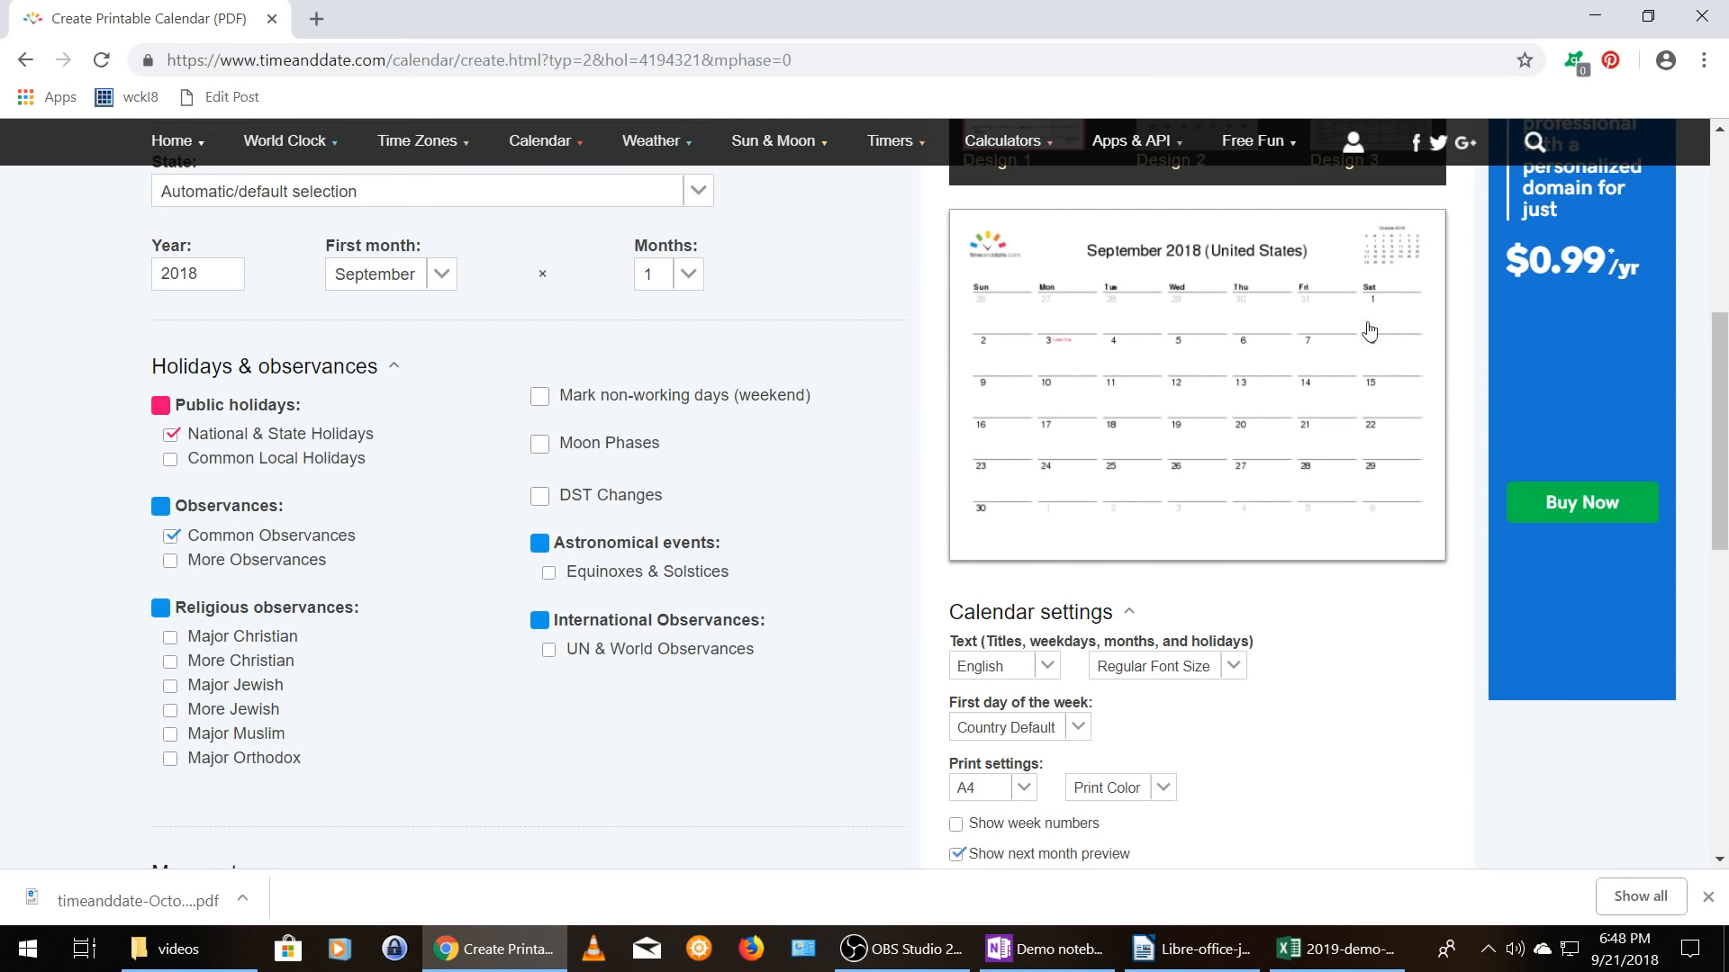
- Set the calendar text to Larger Font Size and the first day of the week to Monday
drag(1717, 328, 1716, 387)
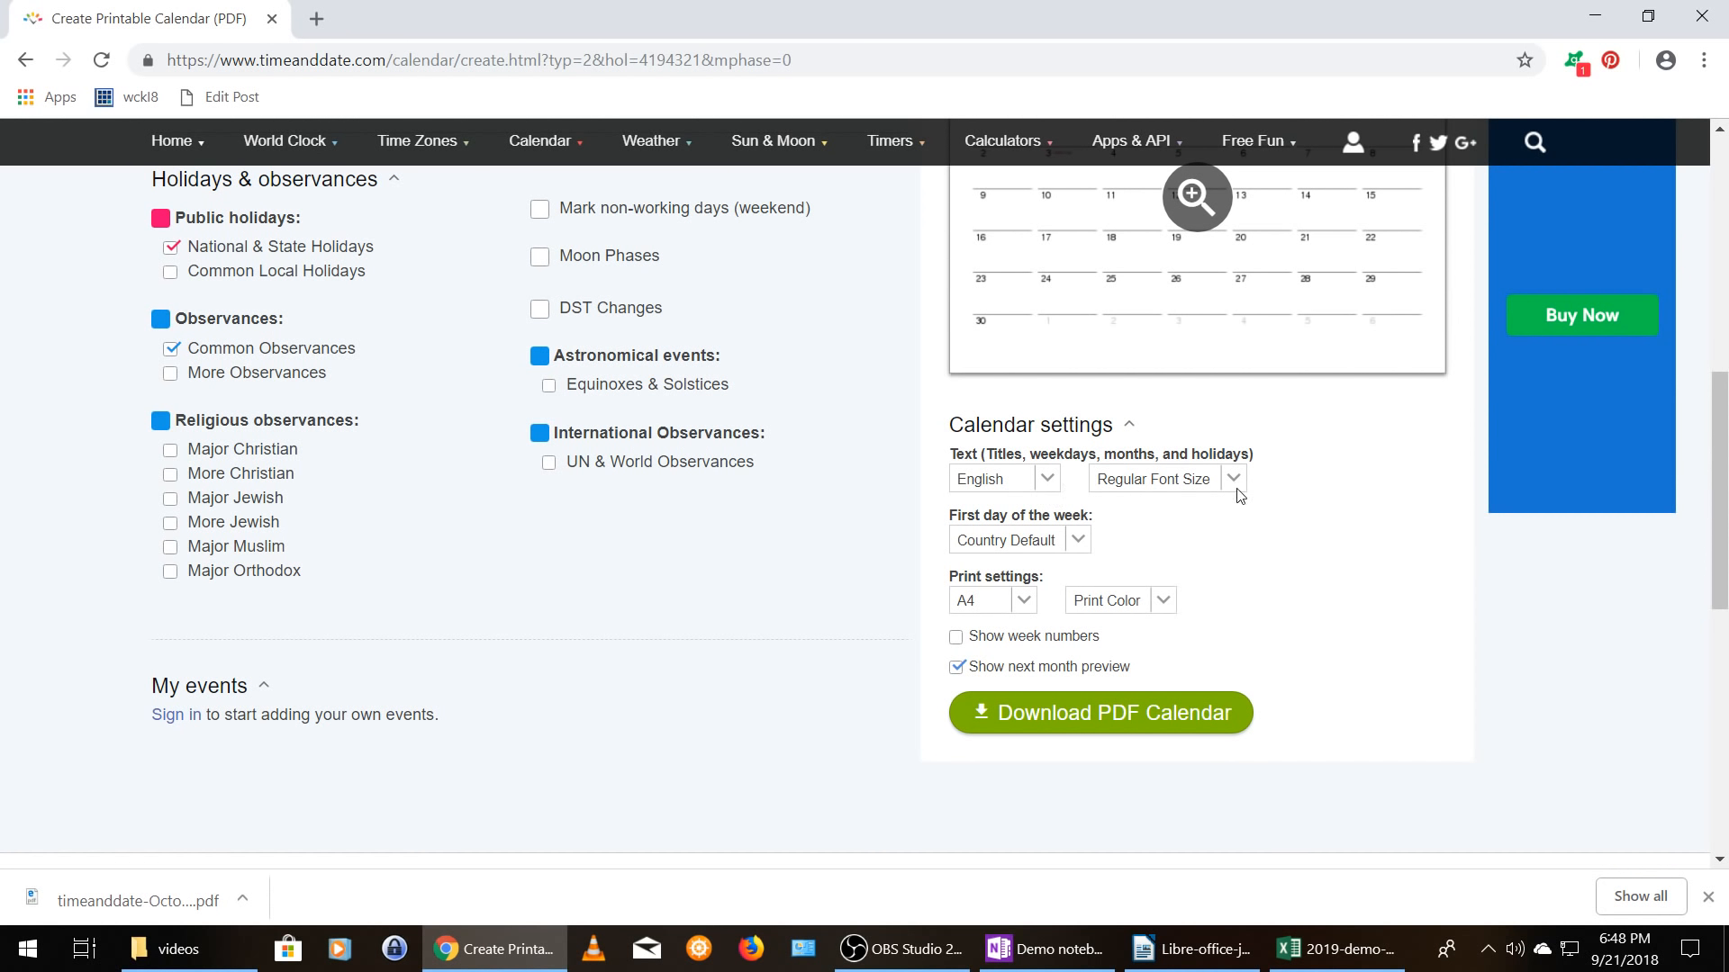
drag(1717, 418, 1717, 373)
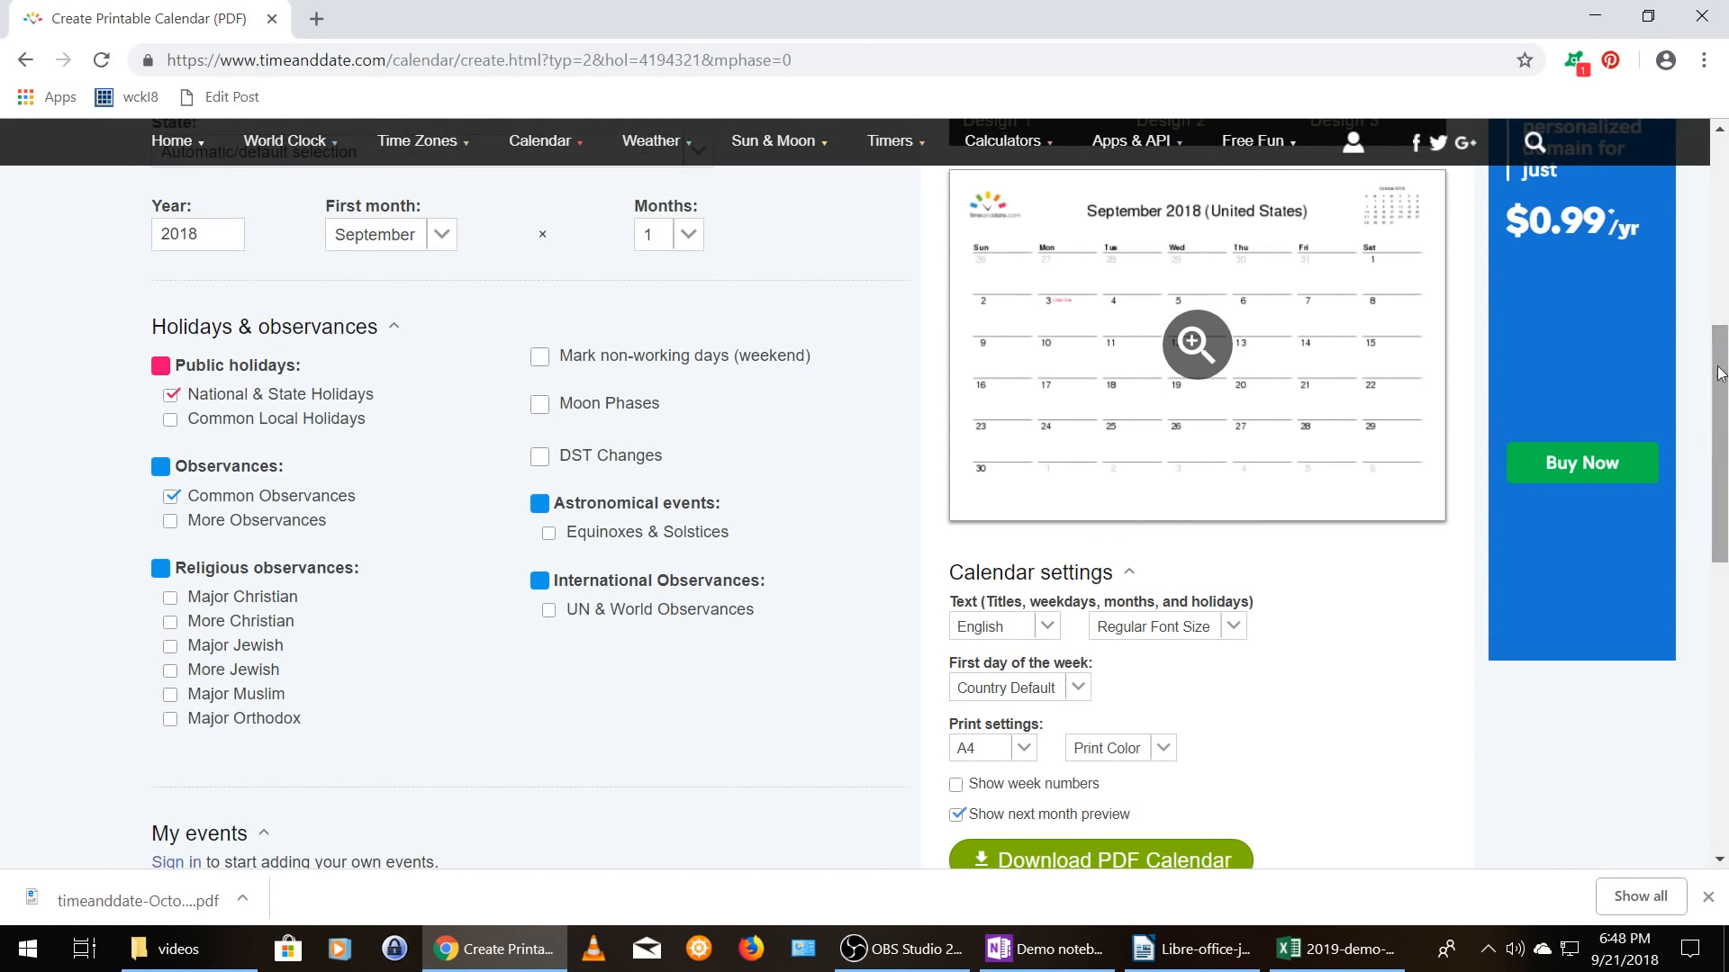
click(1243, 633)
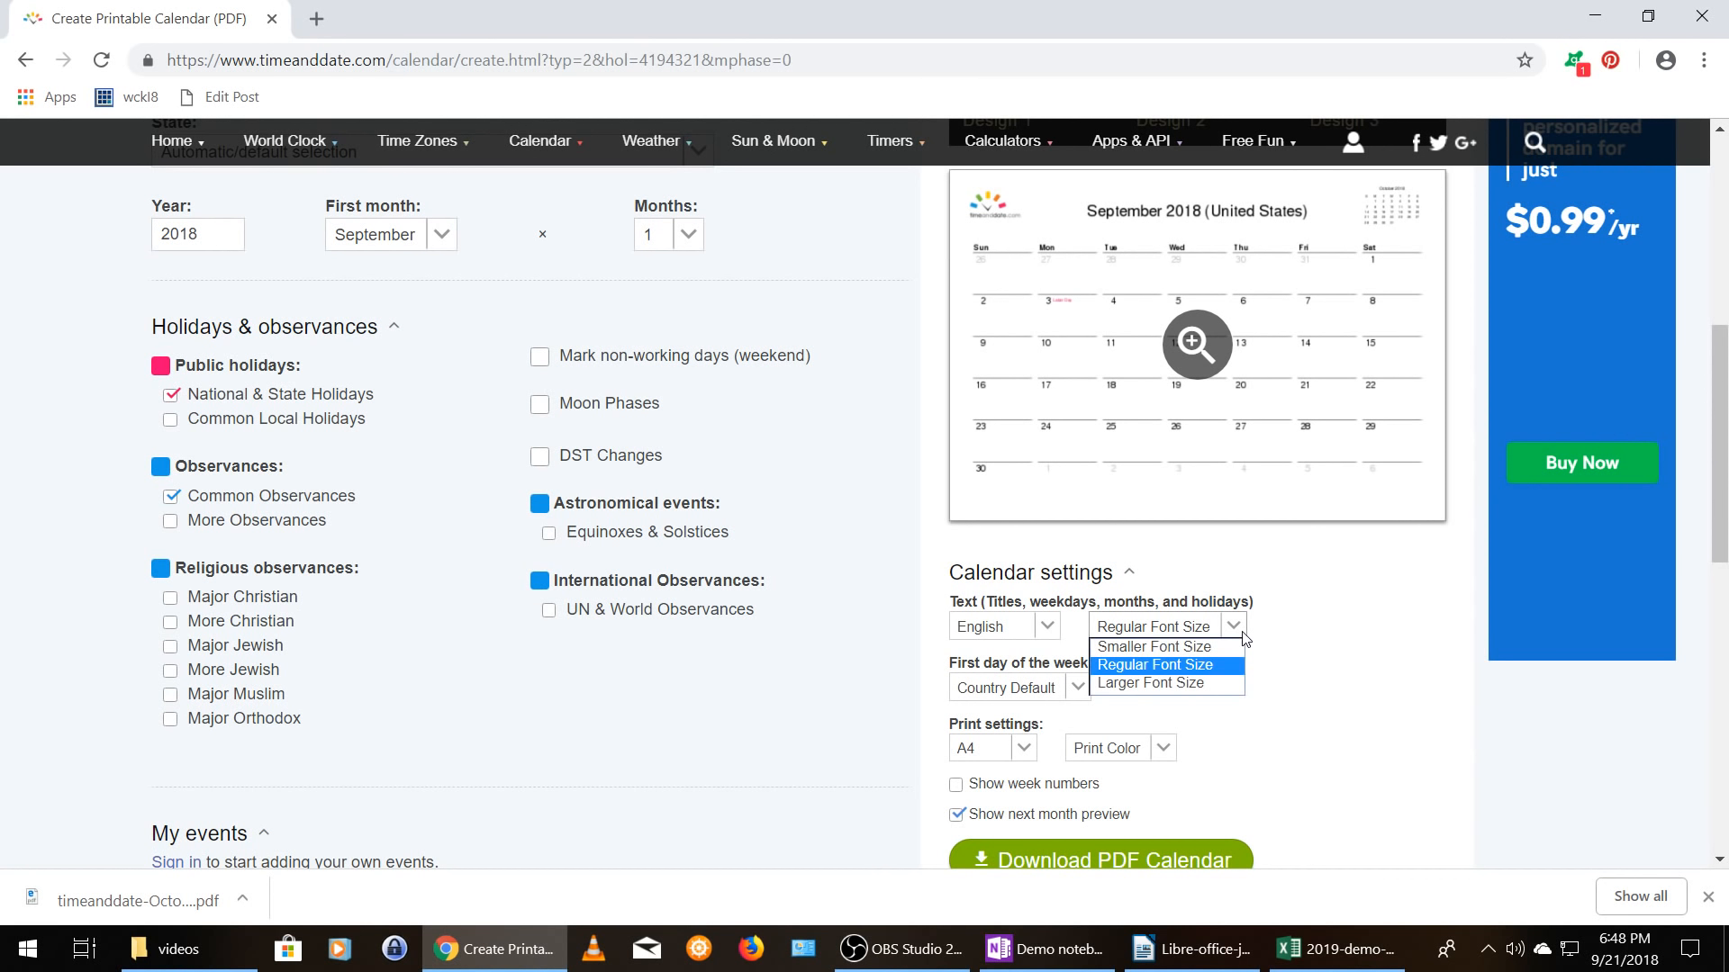
click(1221, 682)
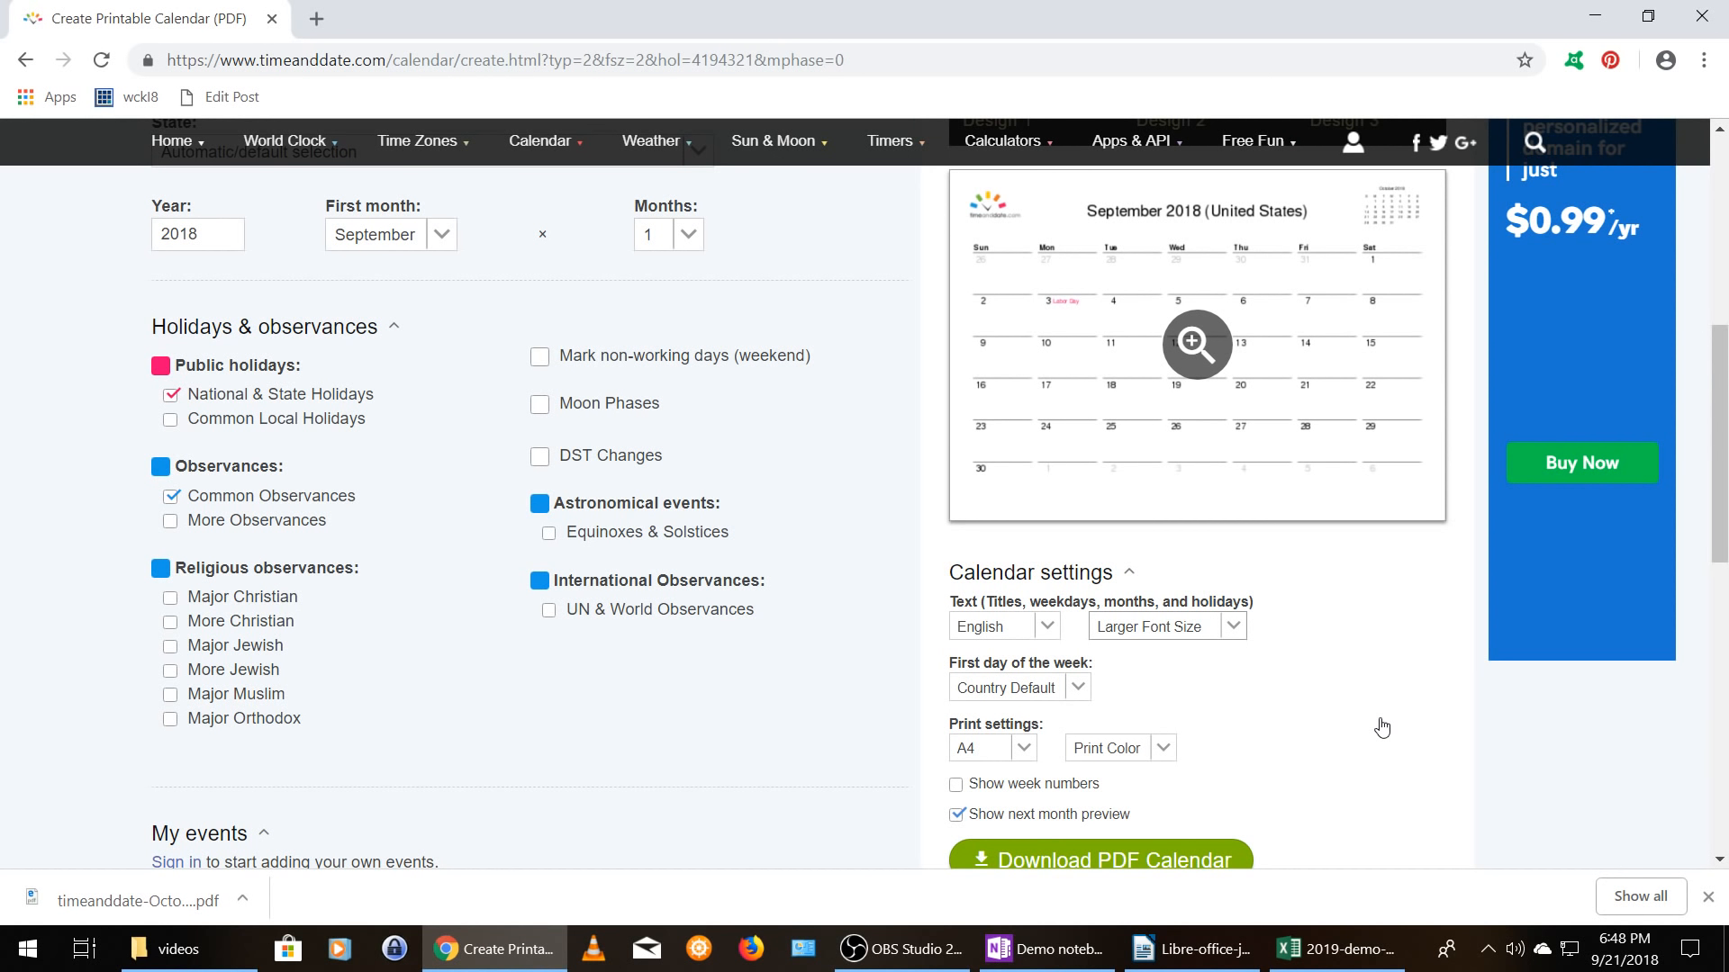
click(1079, 688)
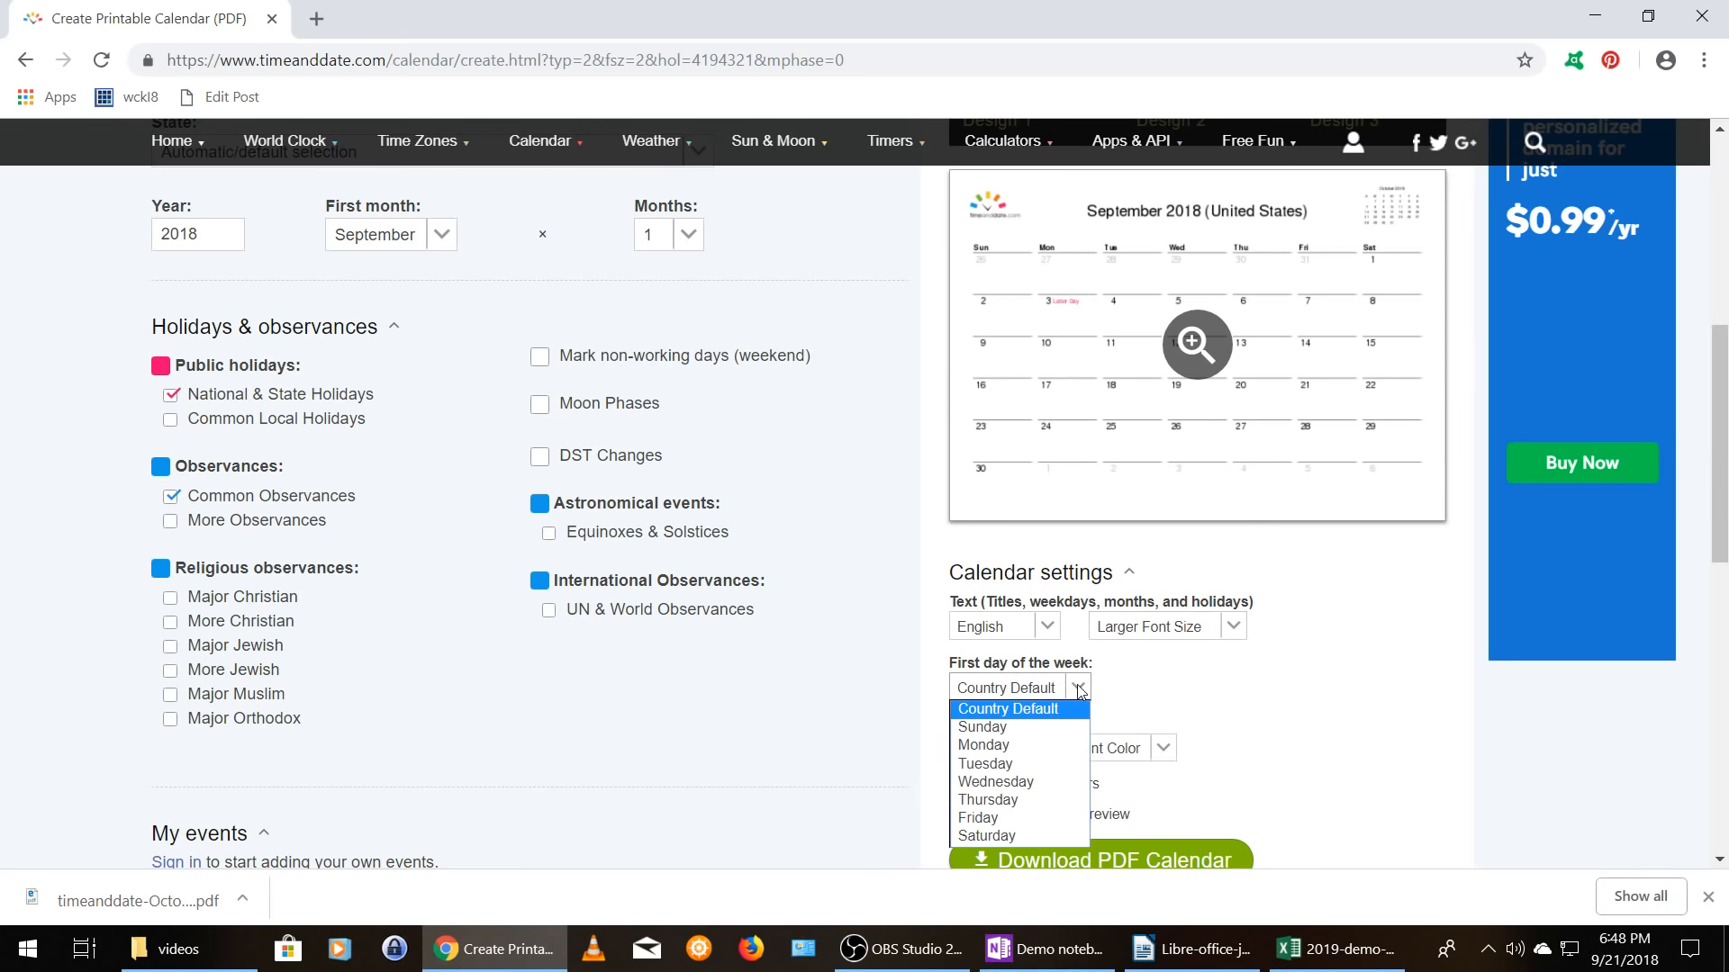
click(1064, 746)
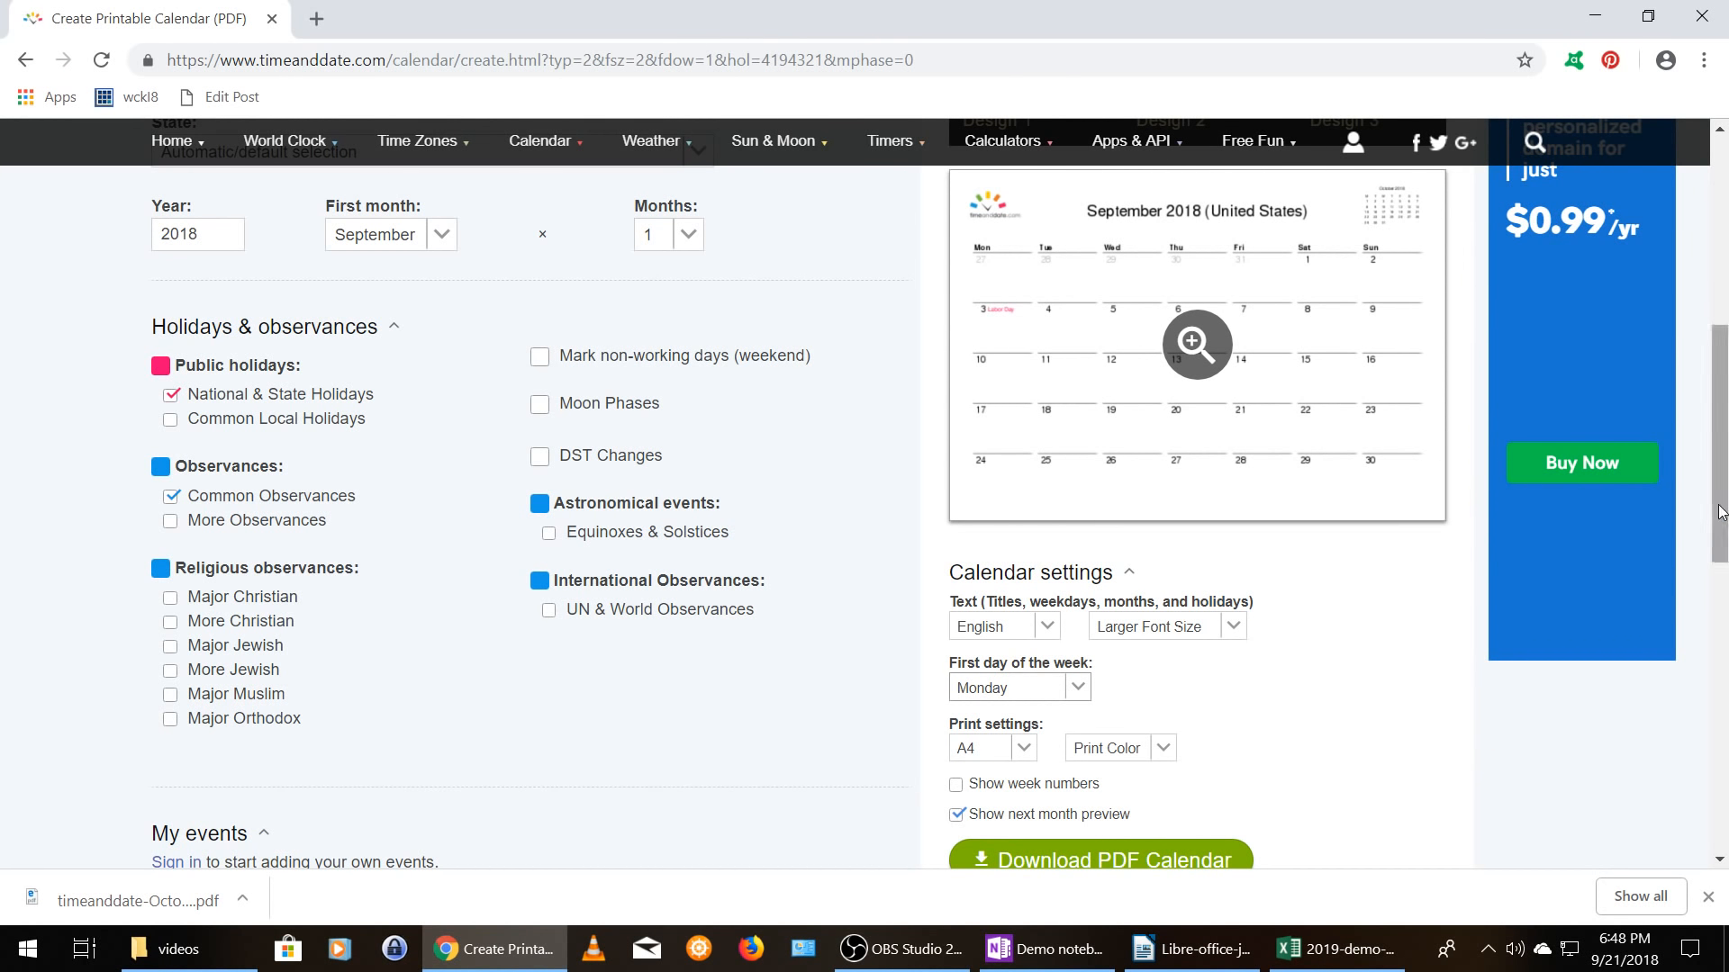
- Download the calendar as a PDF and save it in the demo folder as timeanddate-sept-demo.pdf
drag(1723, 442, 1725, 501)
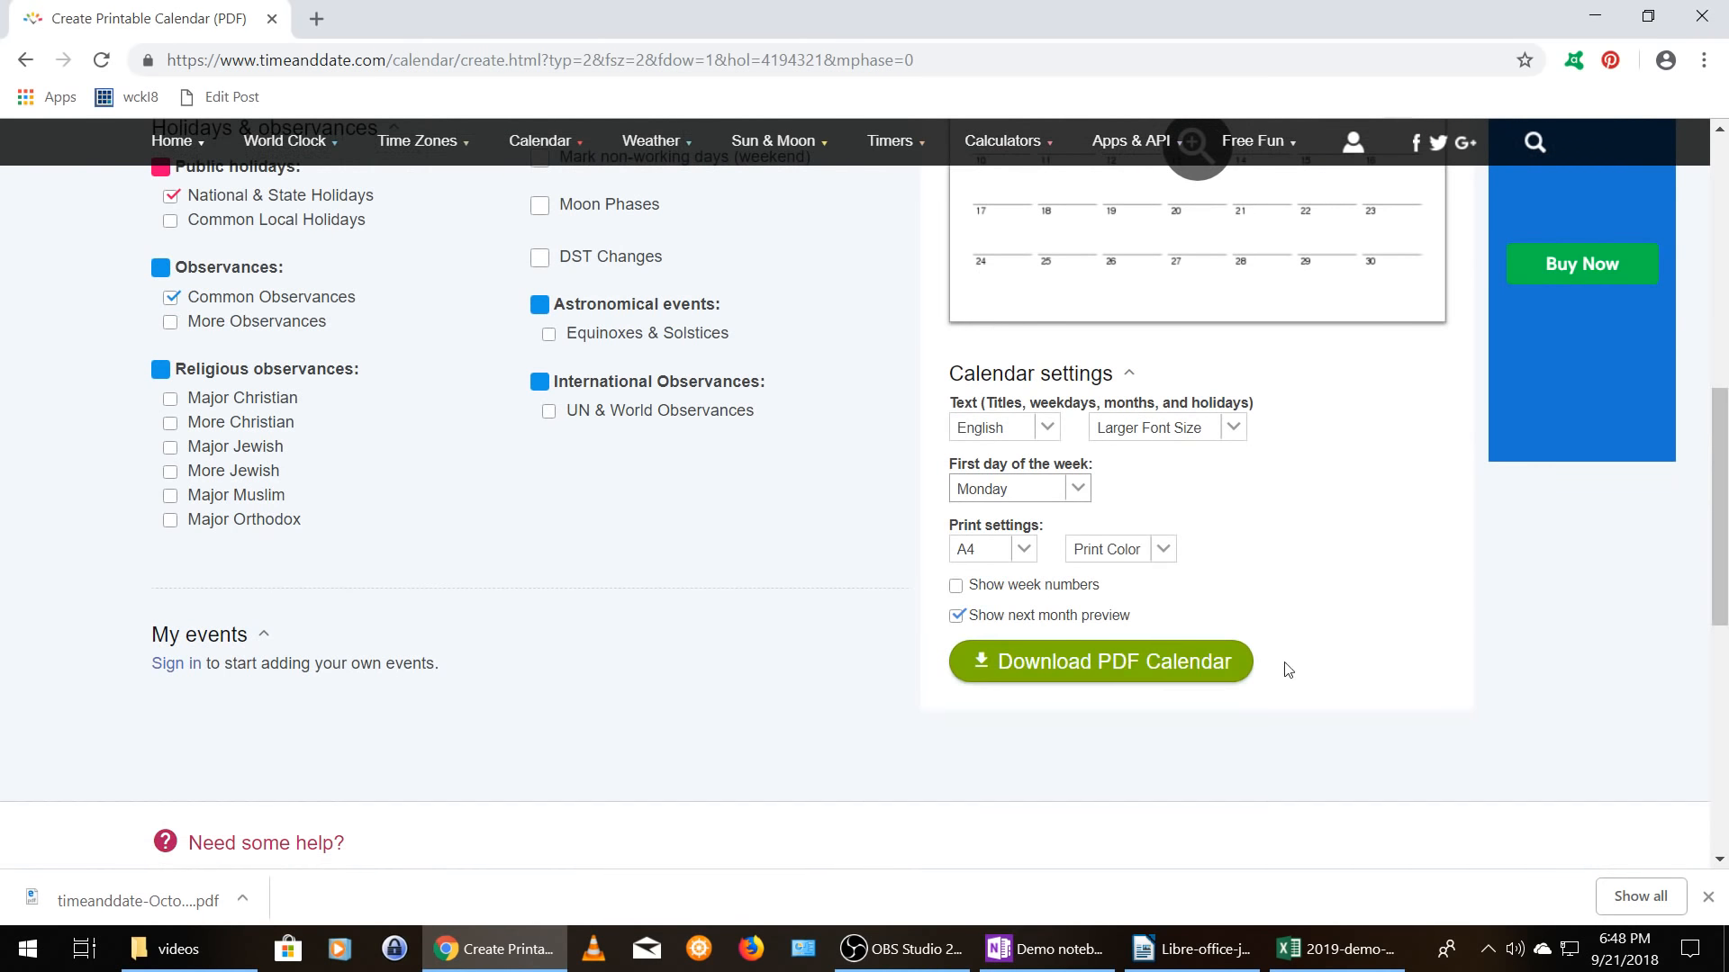
click(1125, 669)
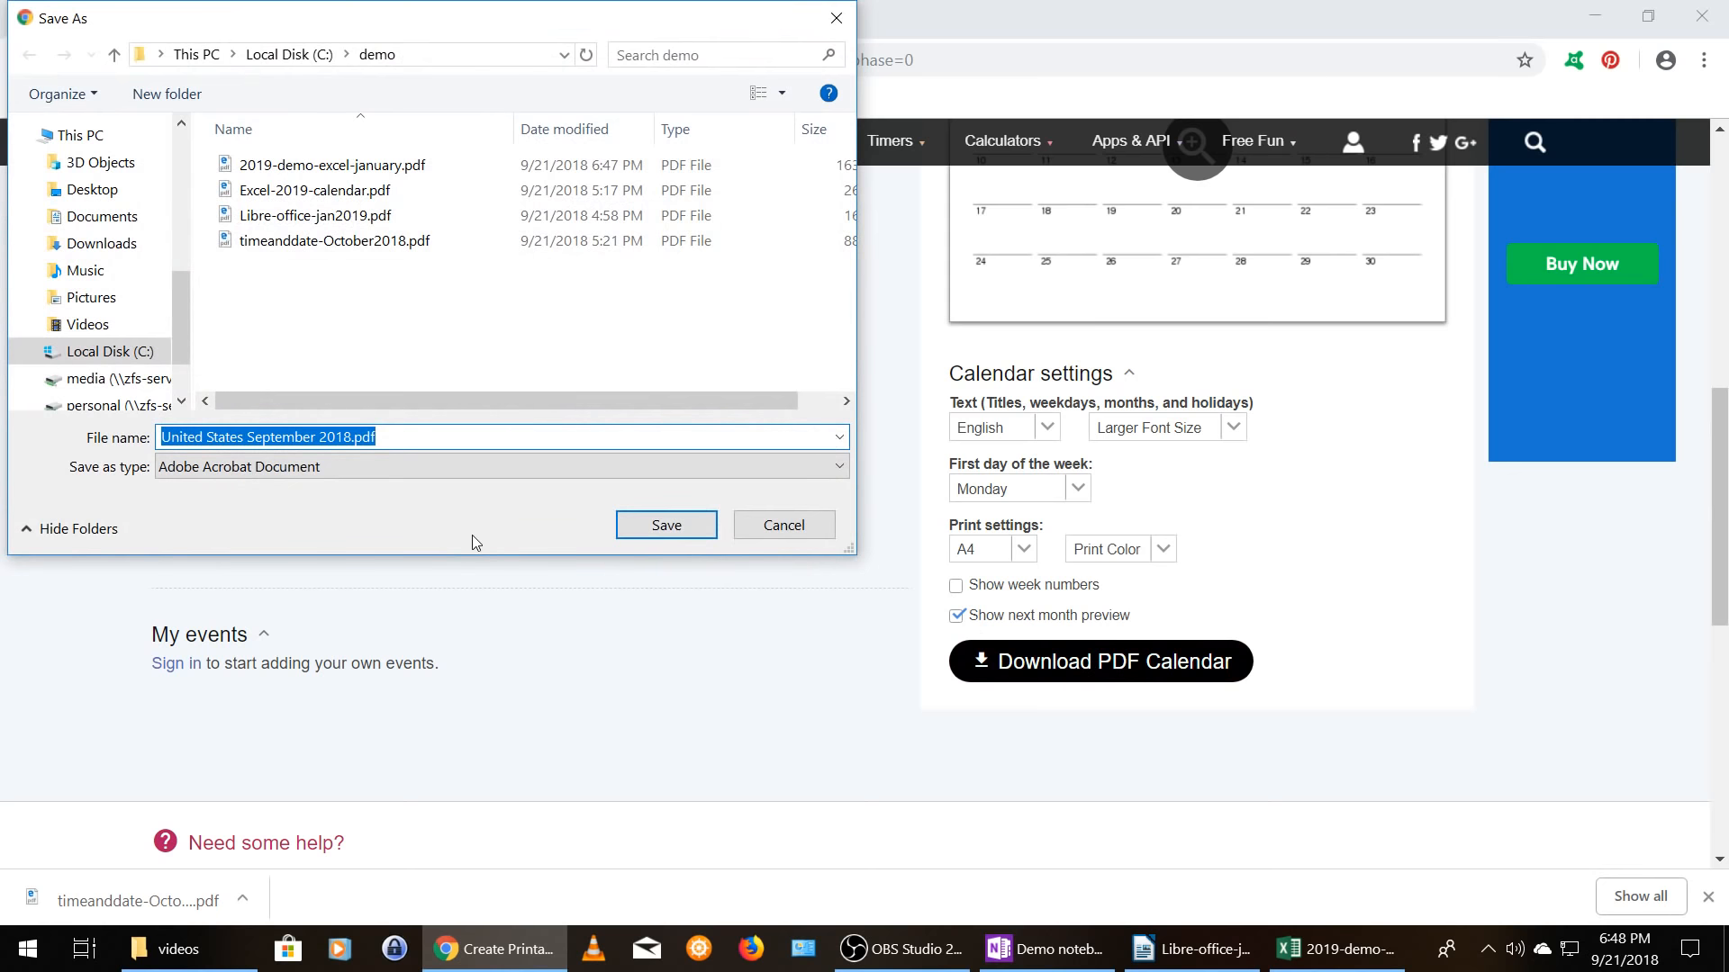
click(409, 442)
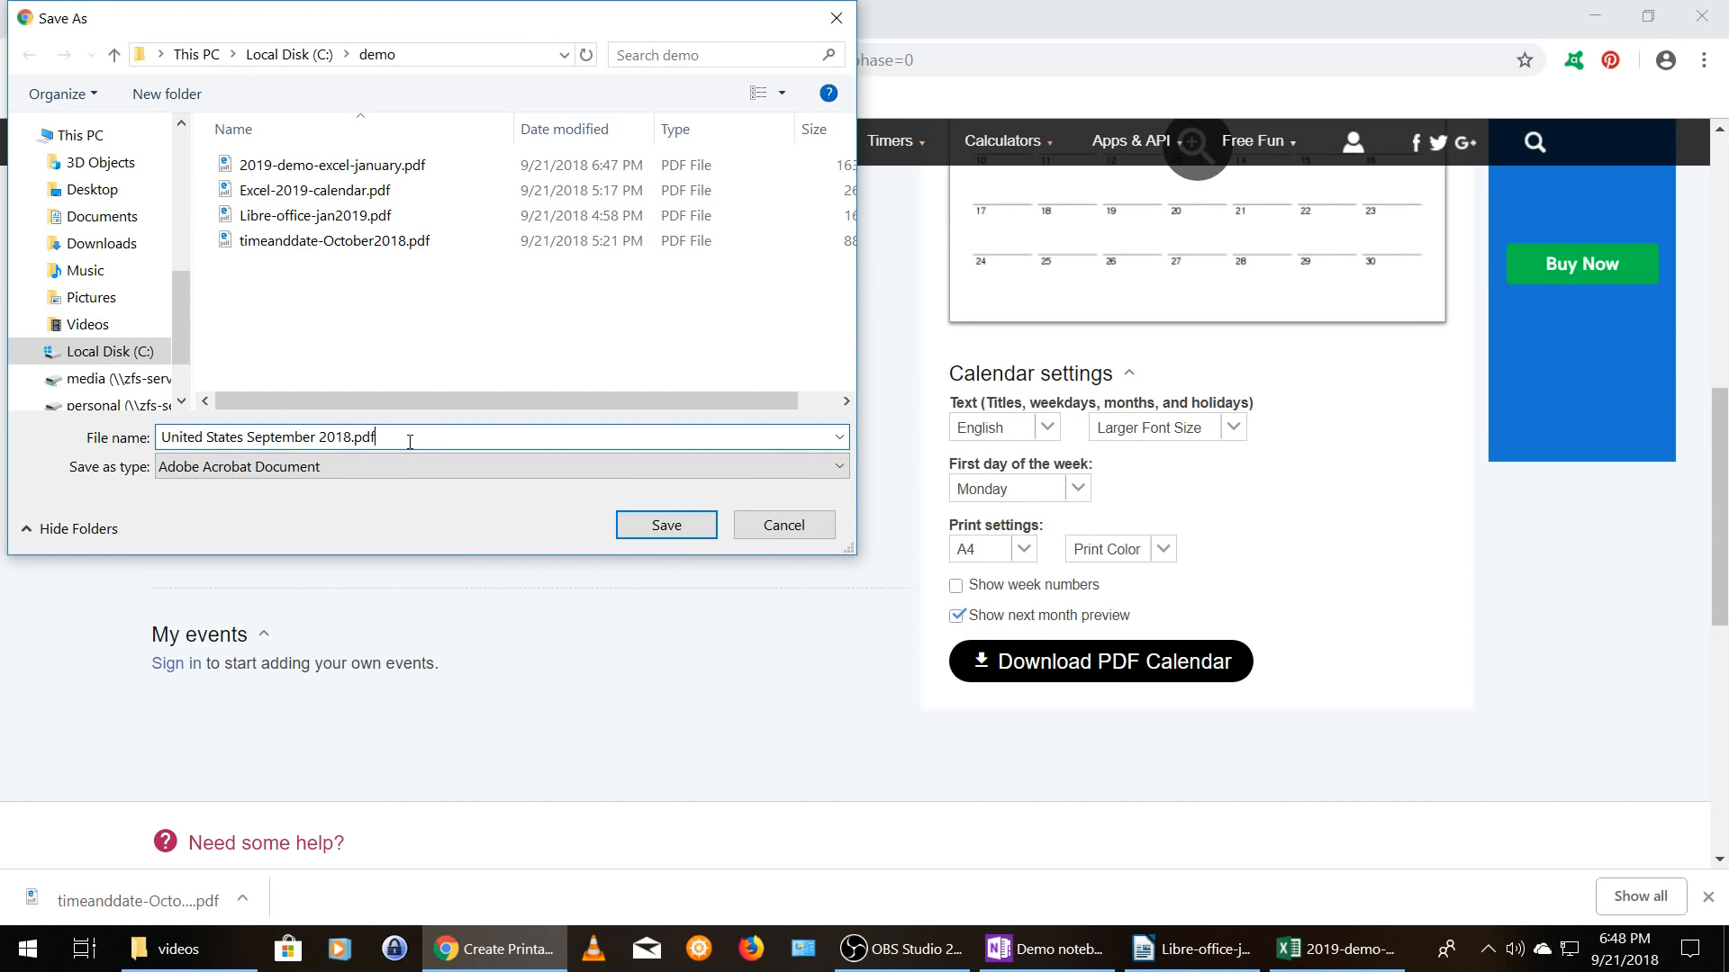
key(BackSpace)
key(BackSpace)
key(BackSpace)
key(BackSpace)
key(BackSpace)
key(BackSpace)
key(BackSpace)
key(BackSpace)
key(BackSpace)
key(BackSpace)
key(BackSpace)
key(BackSpace)
key(BackSpace)
key(BackSpace)
key(BackSpace)
key(BackSpace)
key(BackSpace)
key(BackSpace)
key(BackSpace)
key(BackSpace)
key(BackSpace)
key(BackSpace)
key(BackSpace)
key(BackSpace)
key(BackSpace)
key(BackSpace)
key(BackSpace)
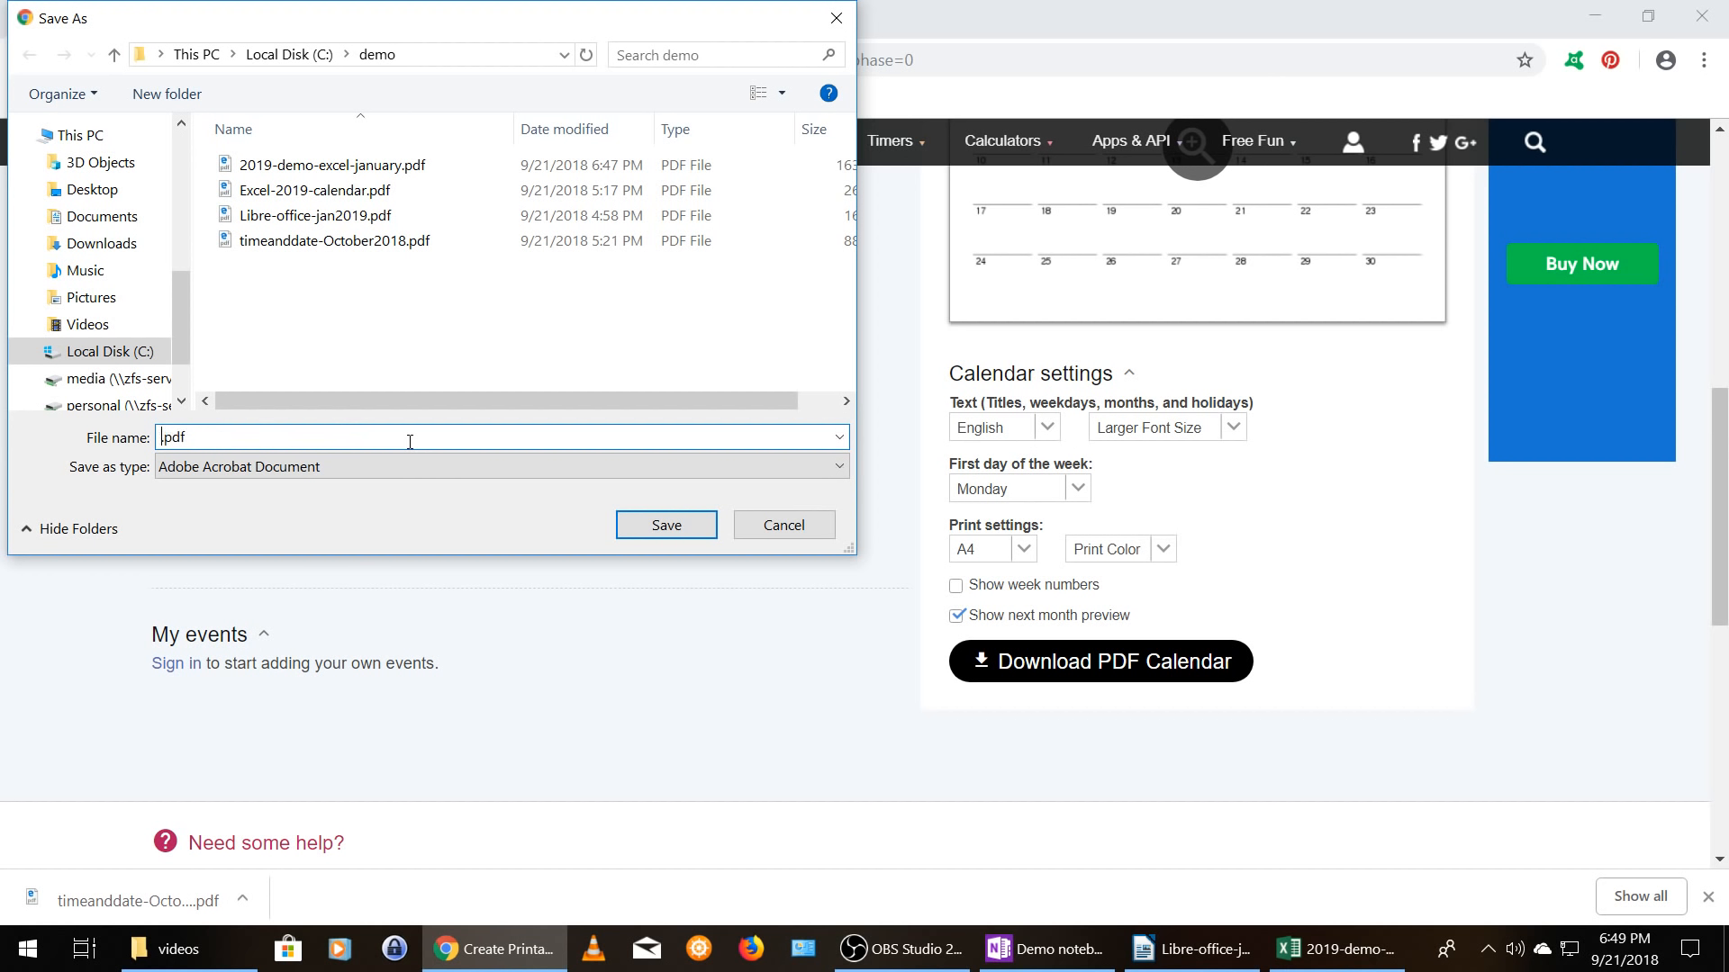
text(timeand)
key(BackSpace)
key(BackSpace)
text(nddate-sept-demo)
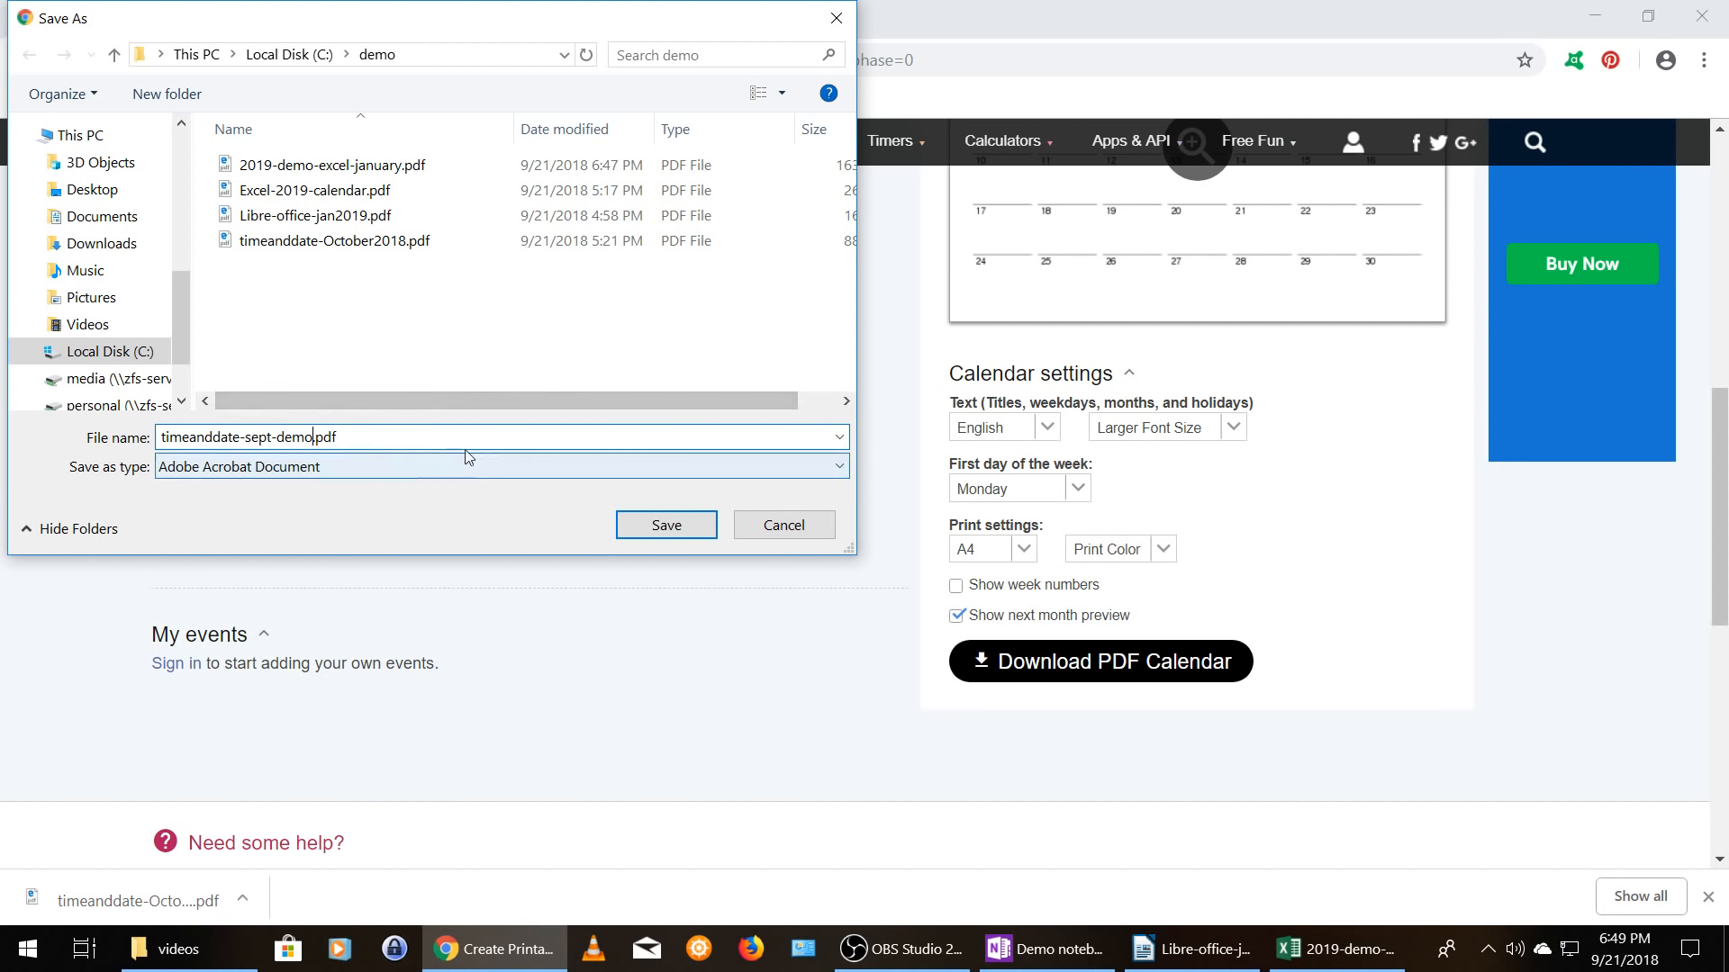
click(693, 538)
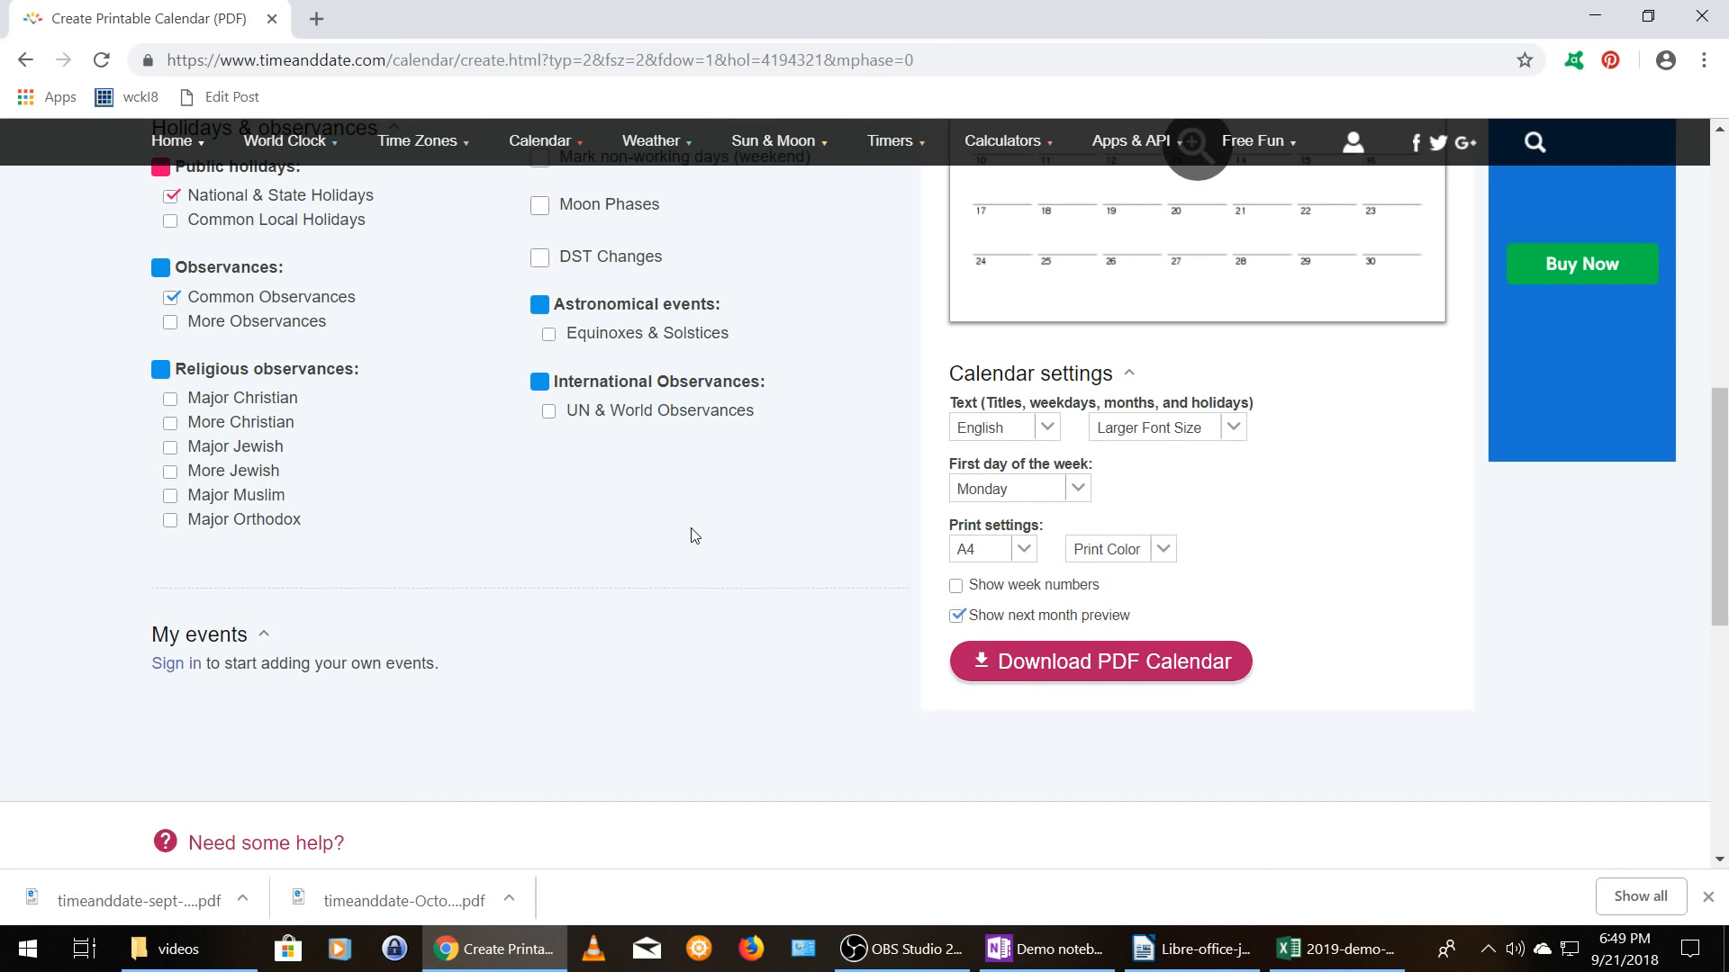
- Switch to LibreOffice Writer and create a new blank text document
click(1179, 966)
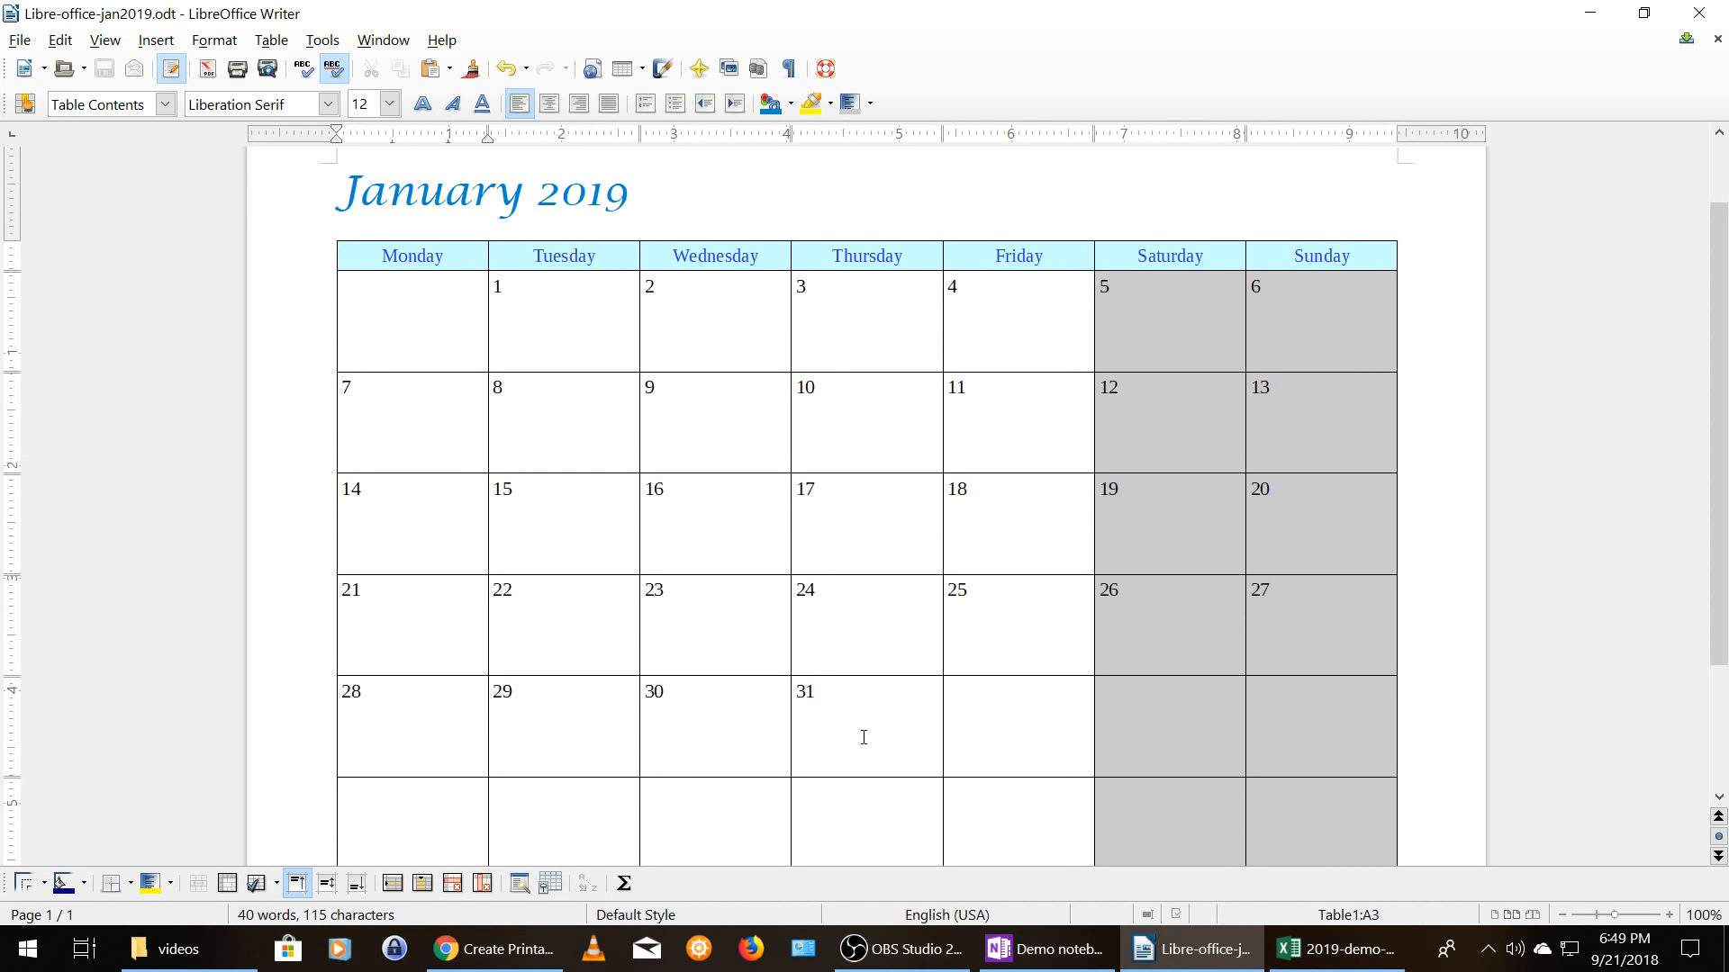
click(27, 41)
mouse_move(75, 70)
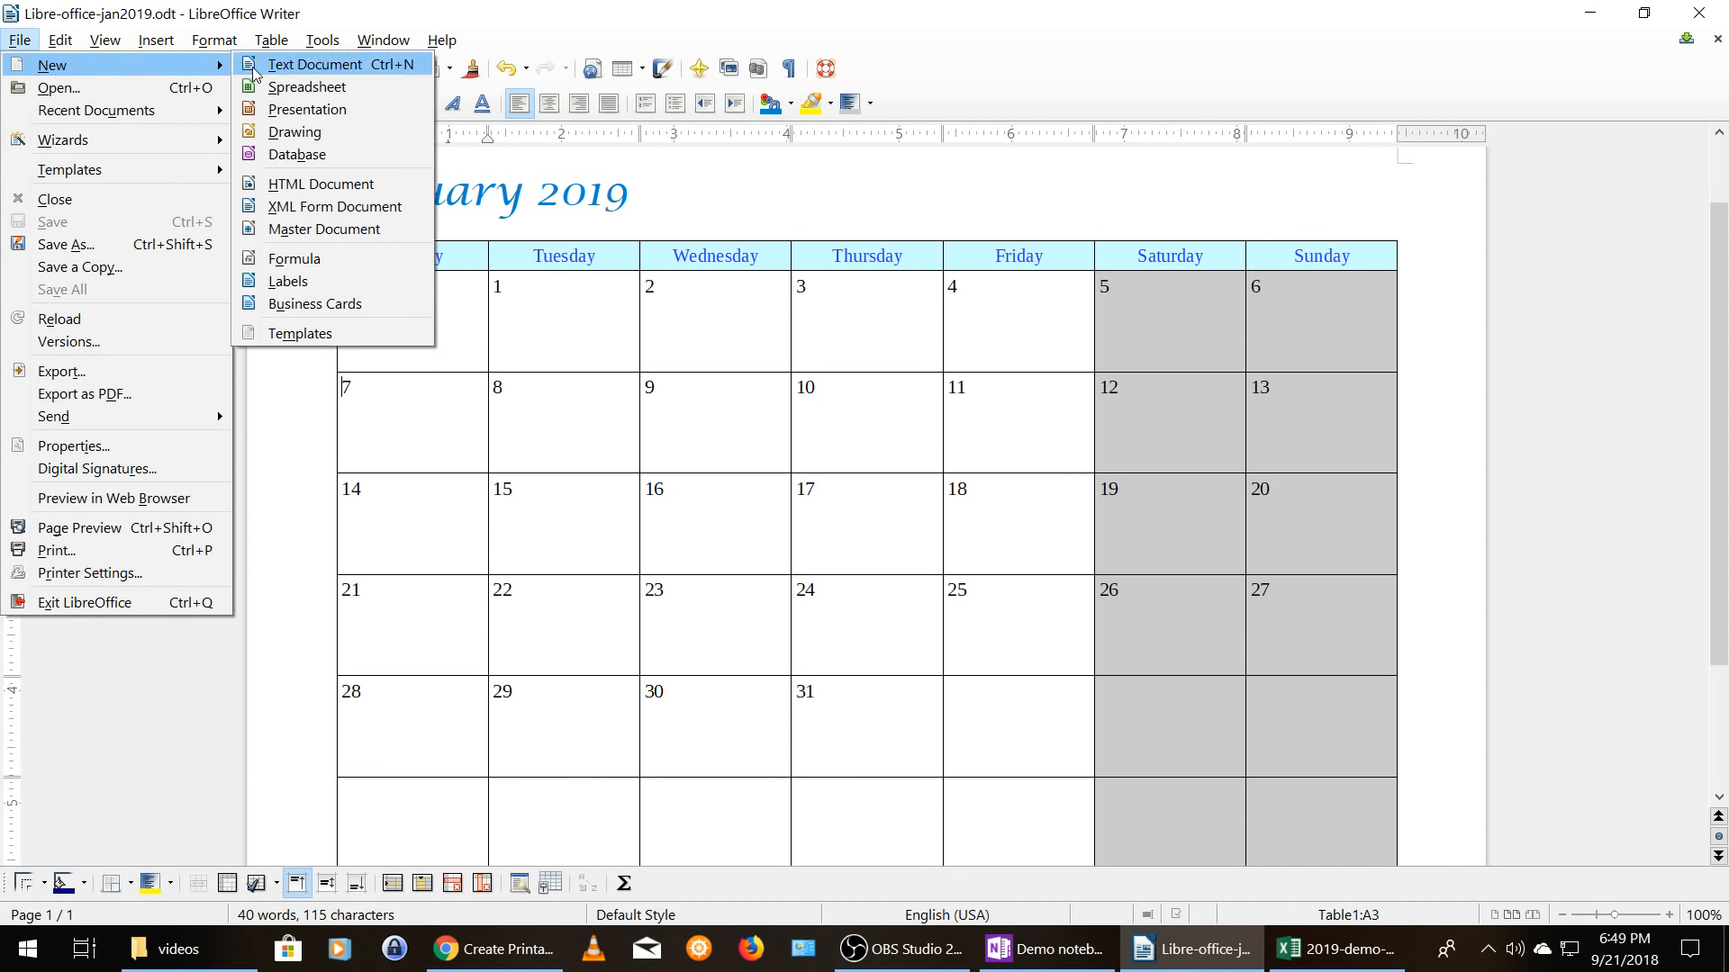
click(171, 748)
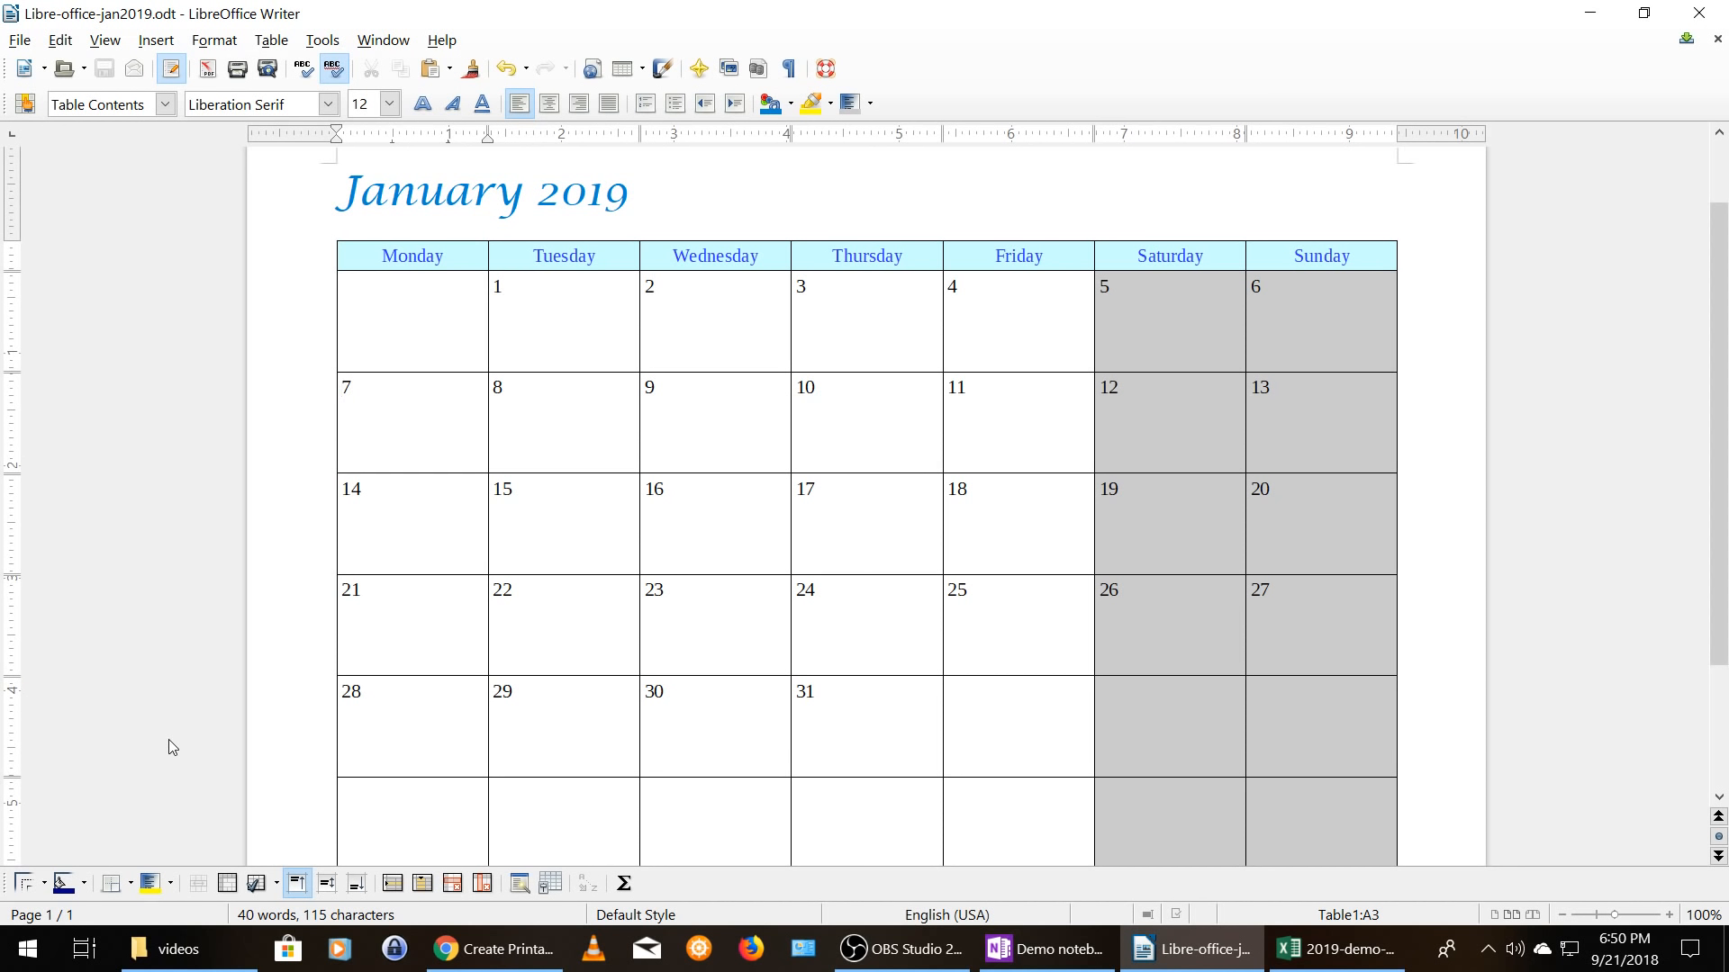
click(19, 42)
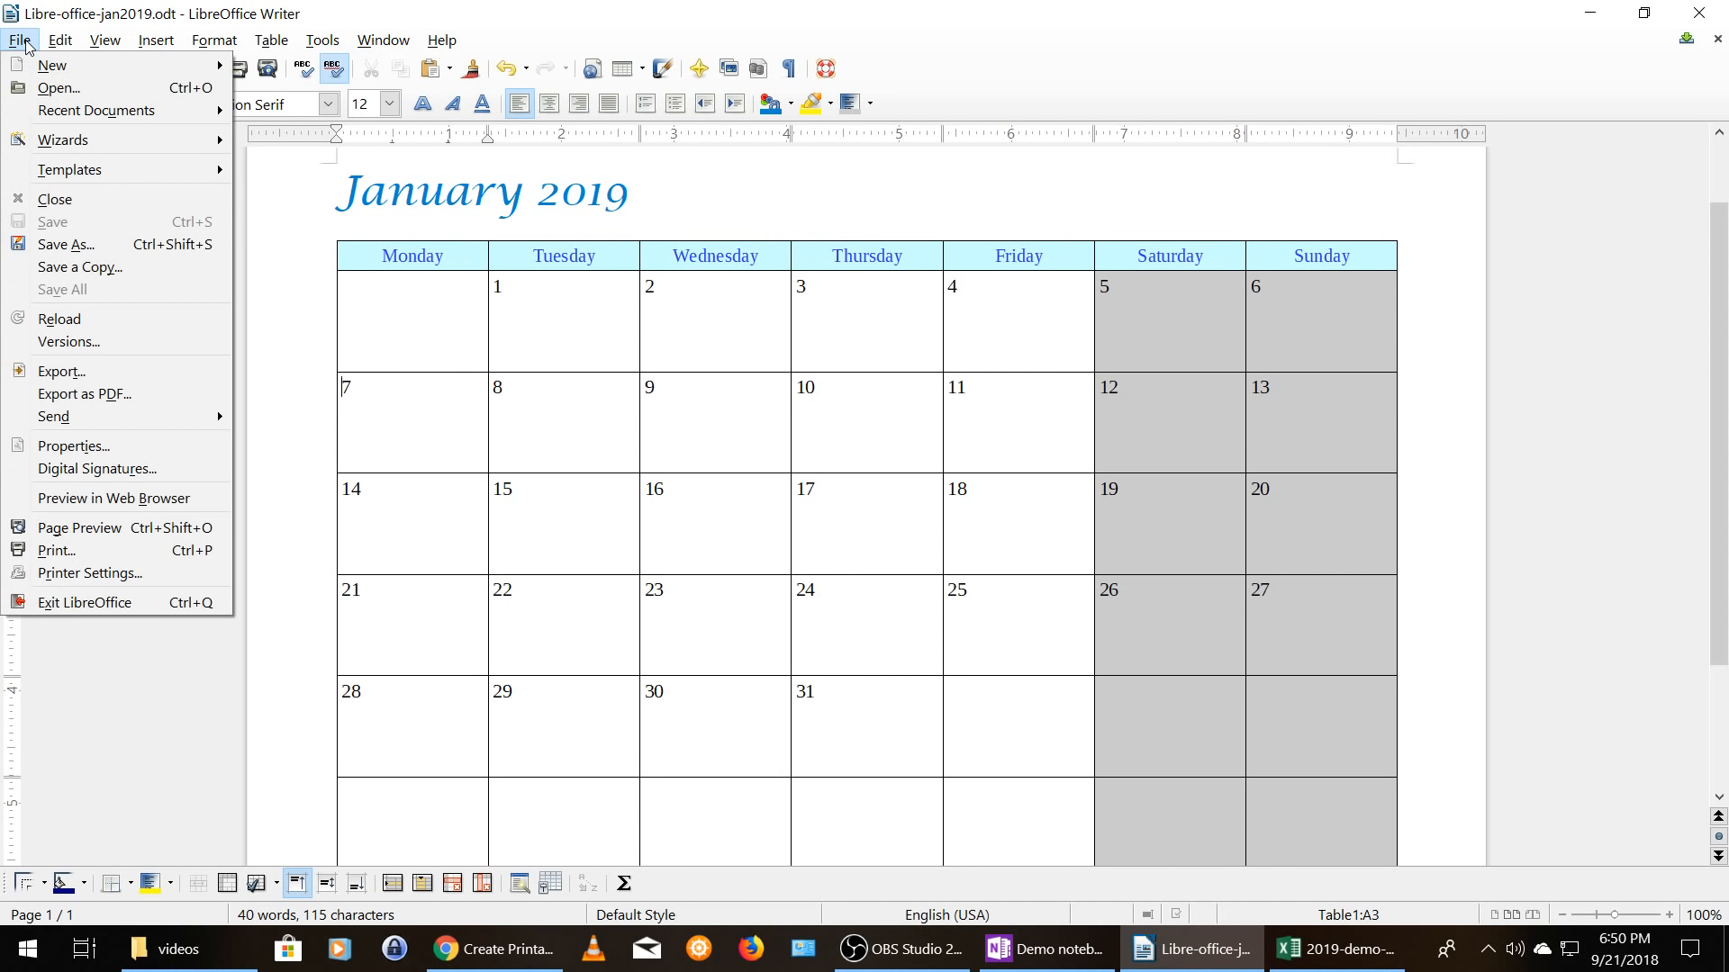
mouse_move(34, 65)
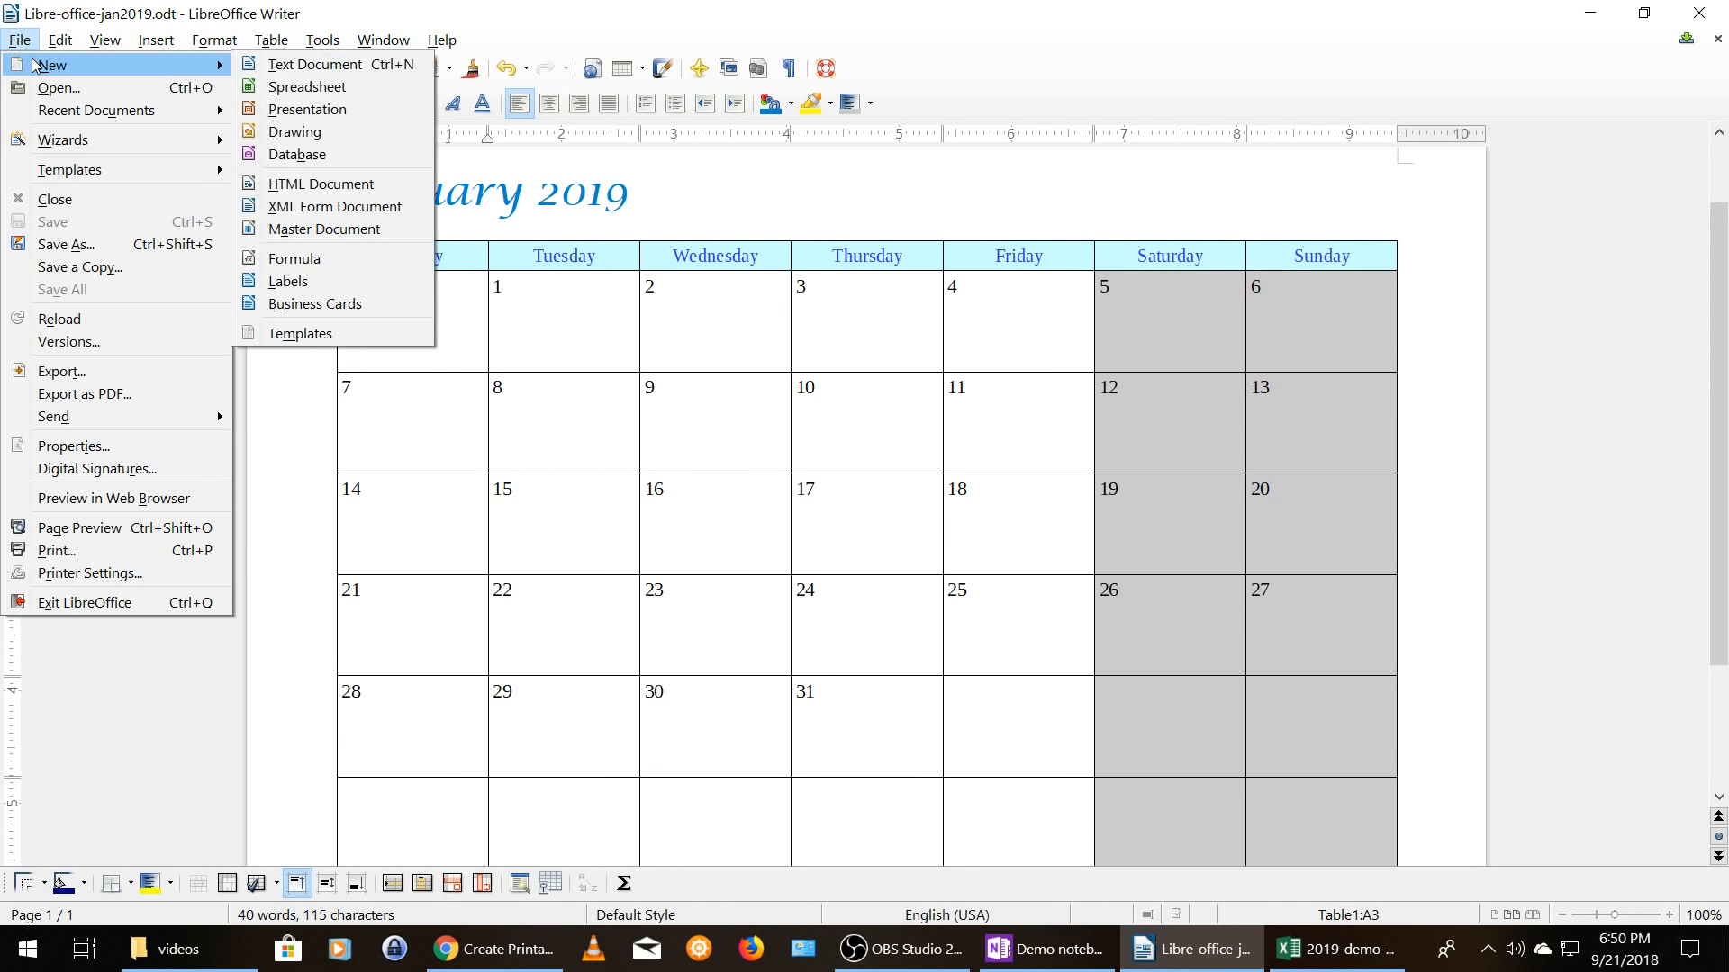
click(268, 67)
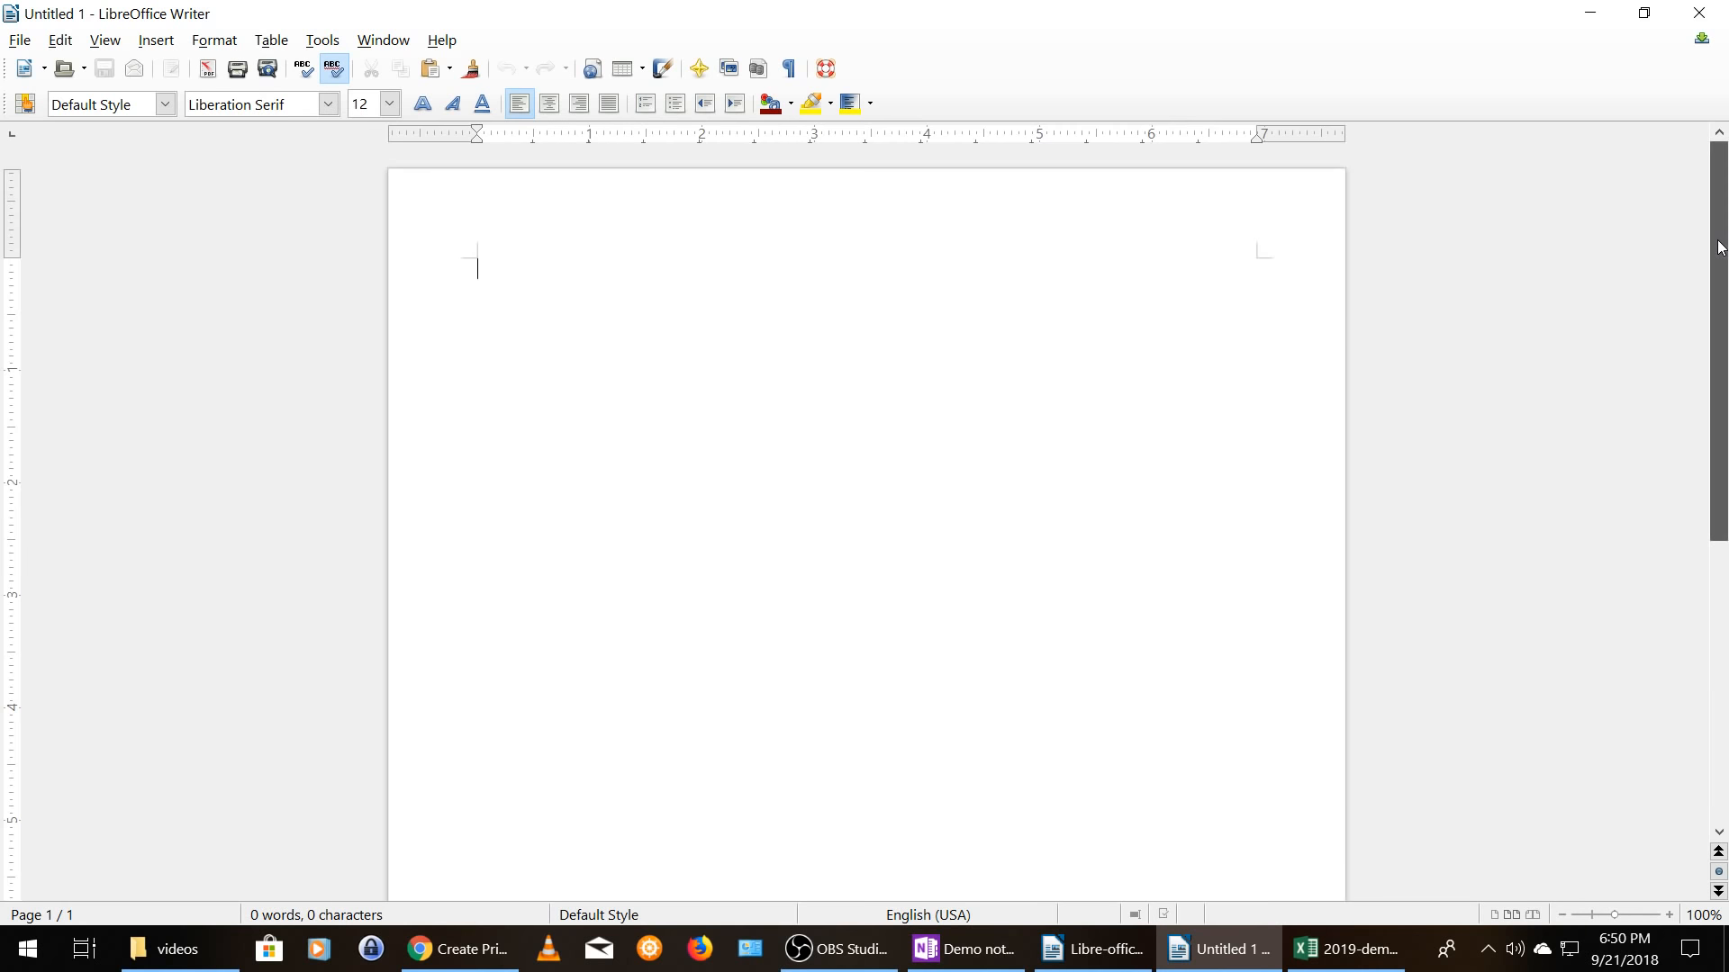
- Set the new document's page orientation to landscape
mouse_move(1718, 301)
mouse_down()
mouse_move(1696, 583)
mouse_move(1696, 302)
mouse_up()
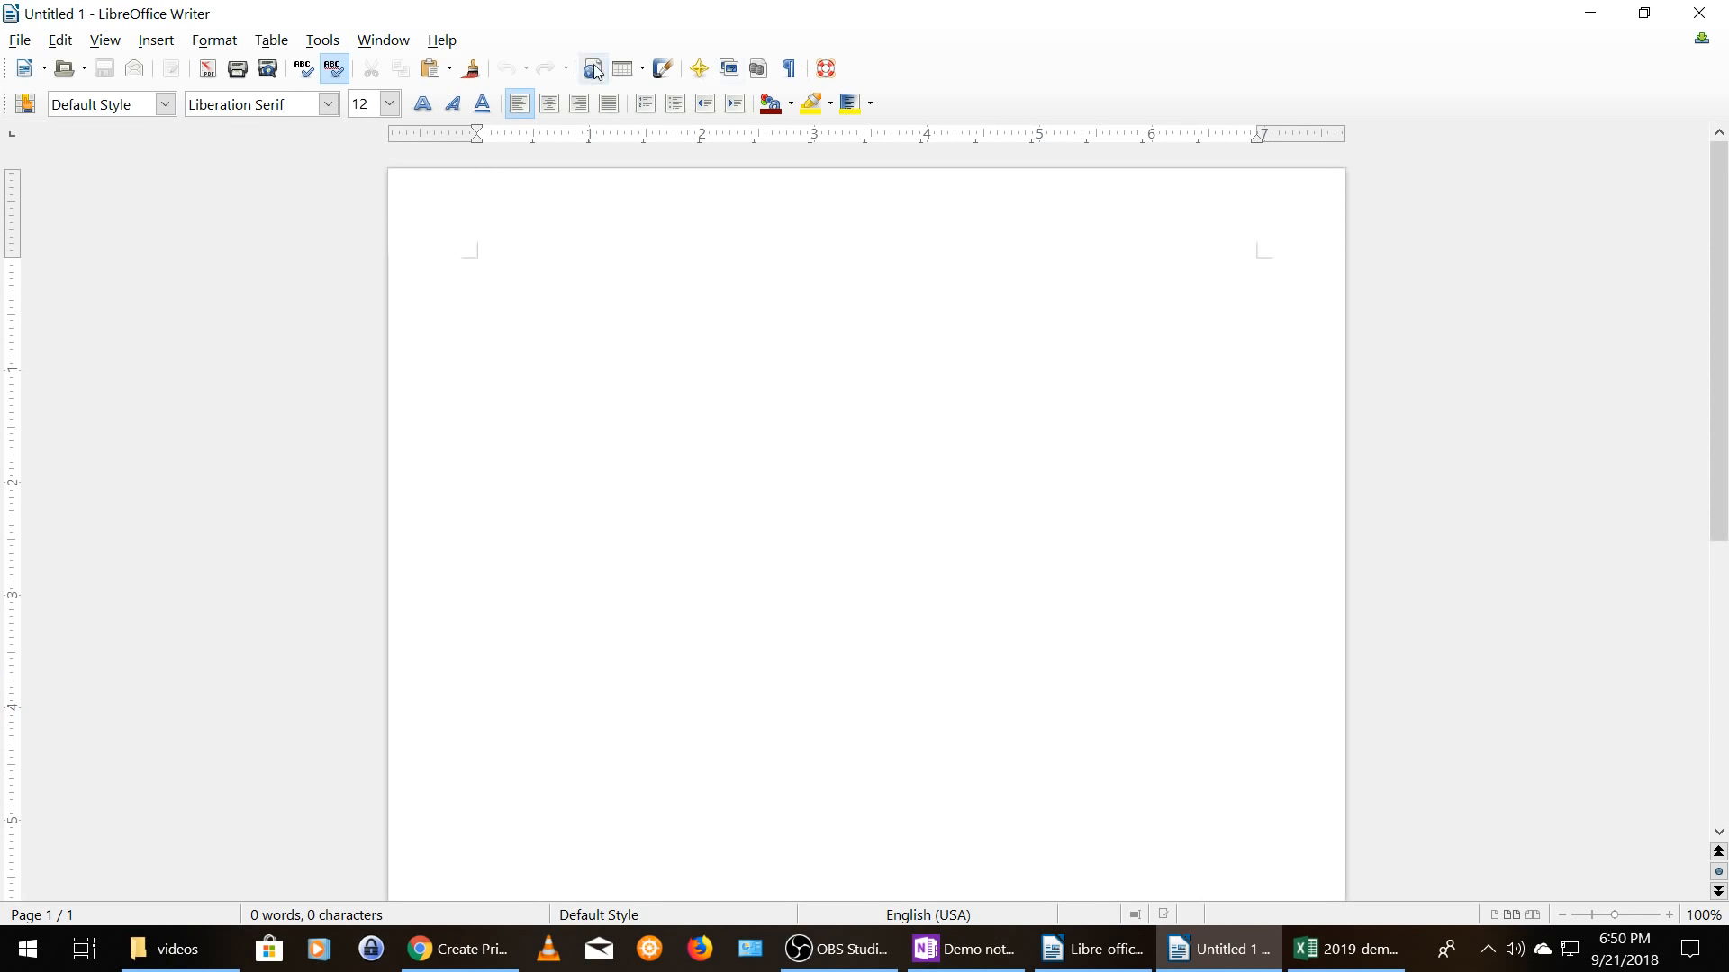
click(230, 46)
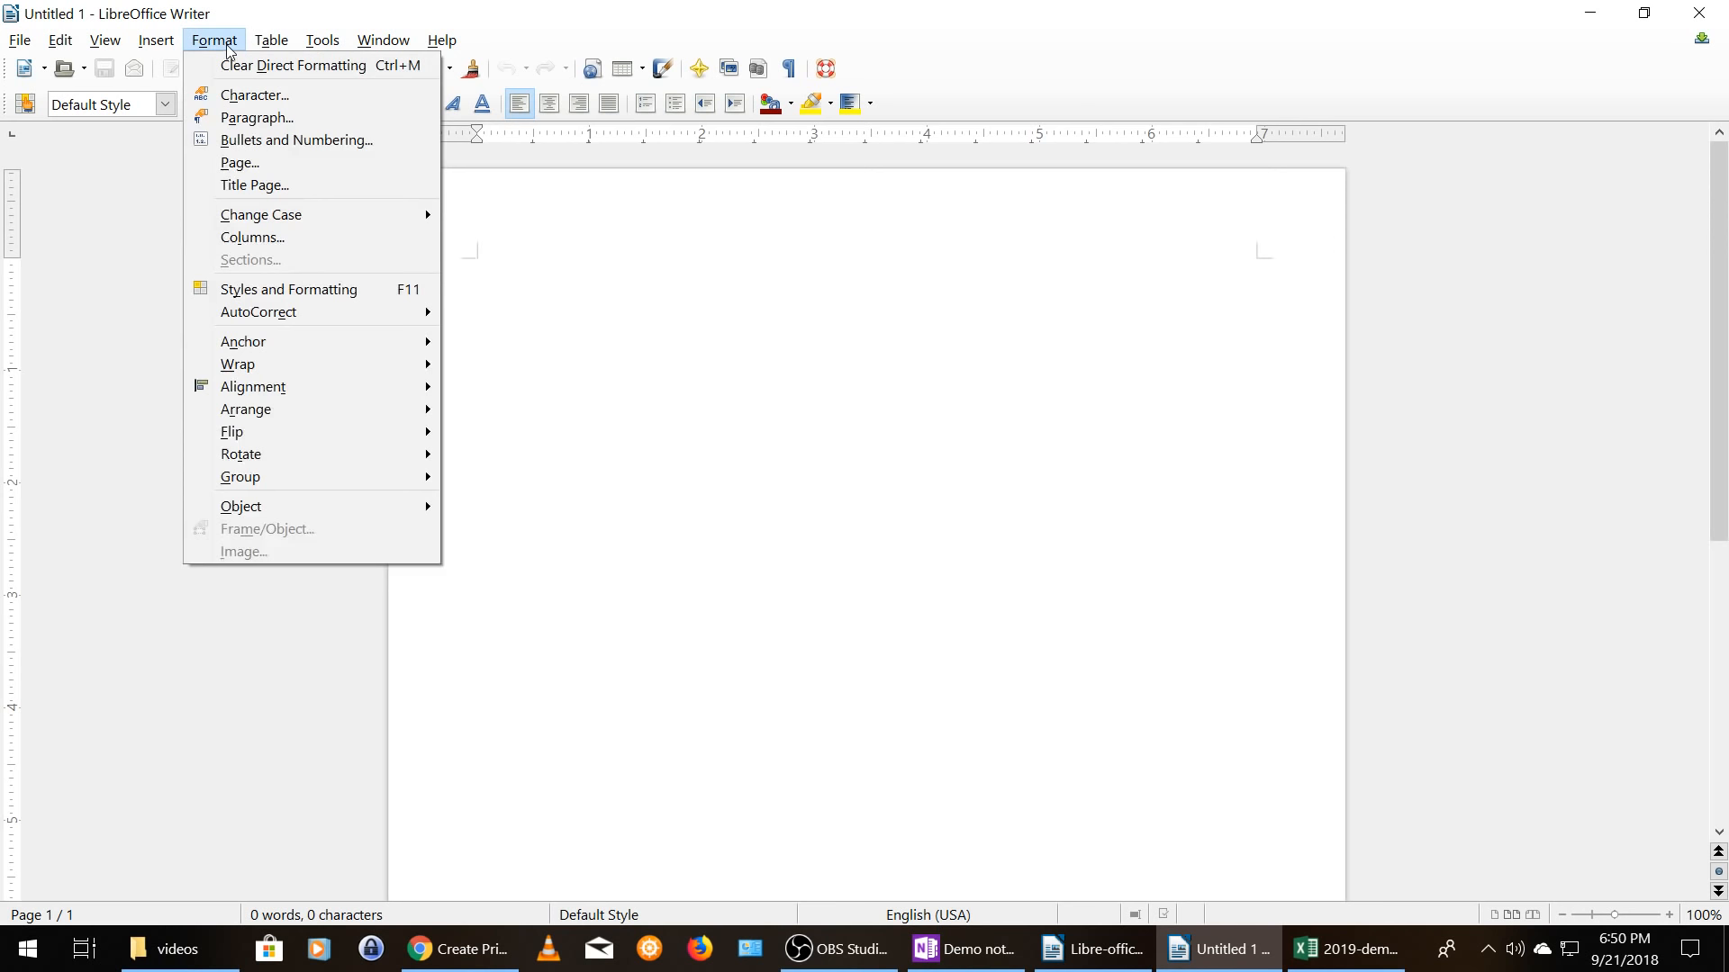
click(243, 163)
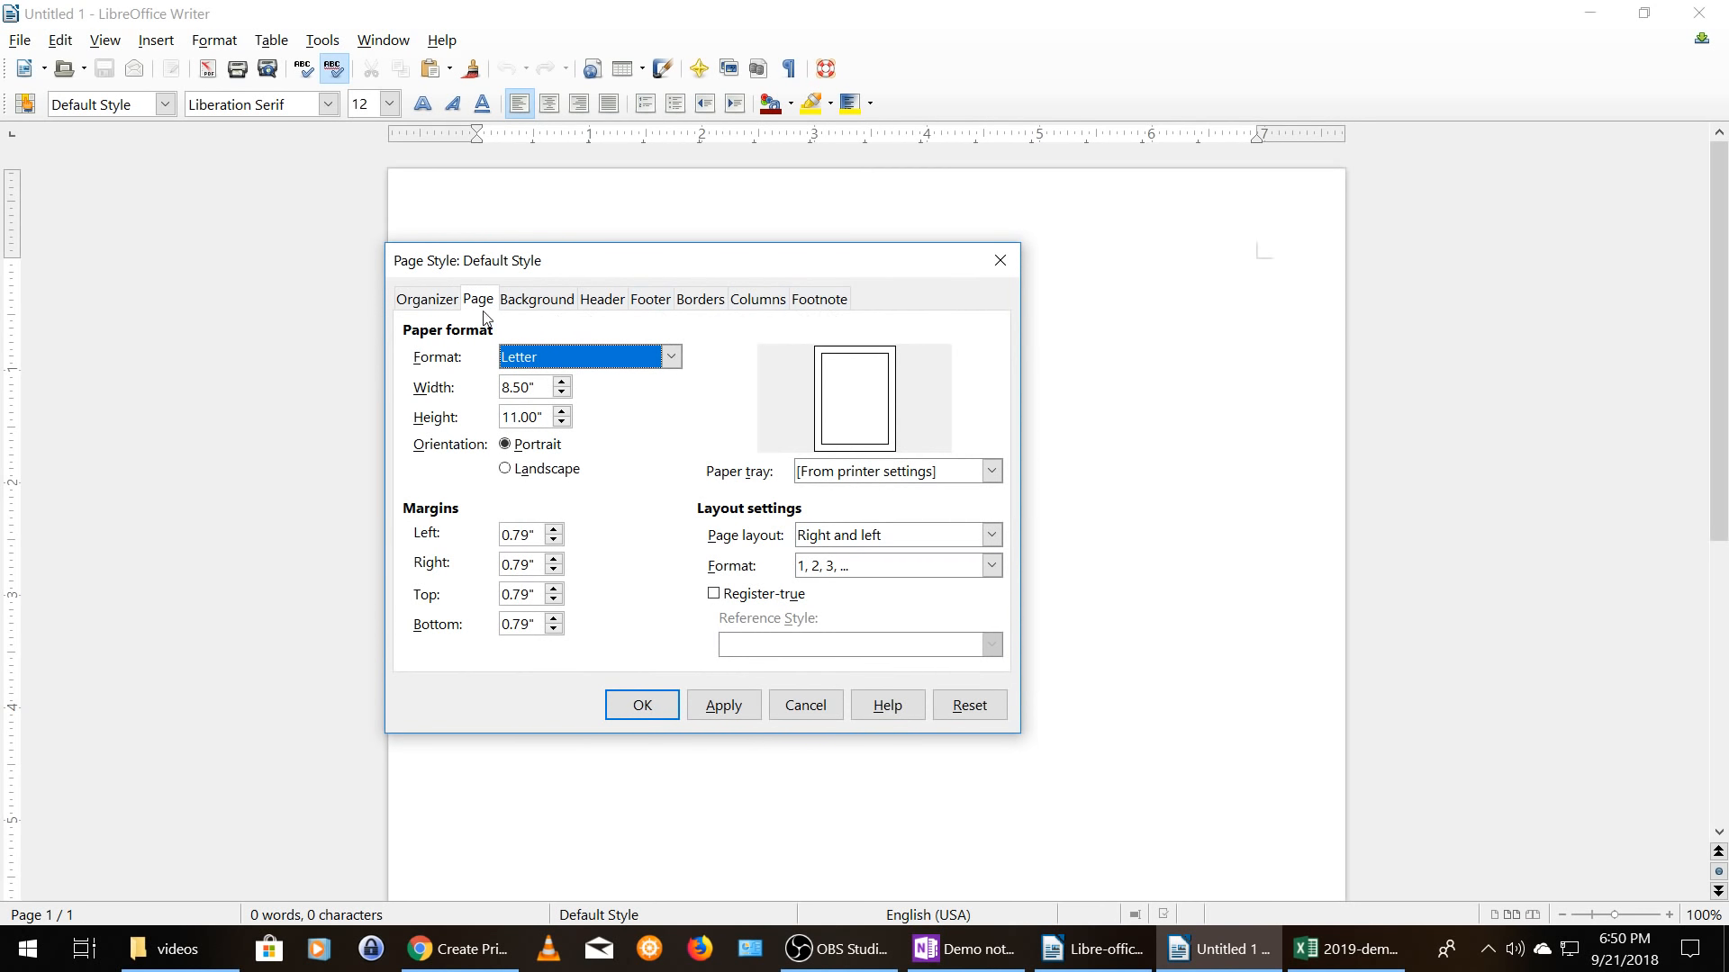
click(526, 469)
click(630, 704)
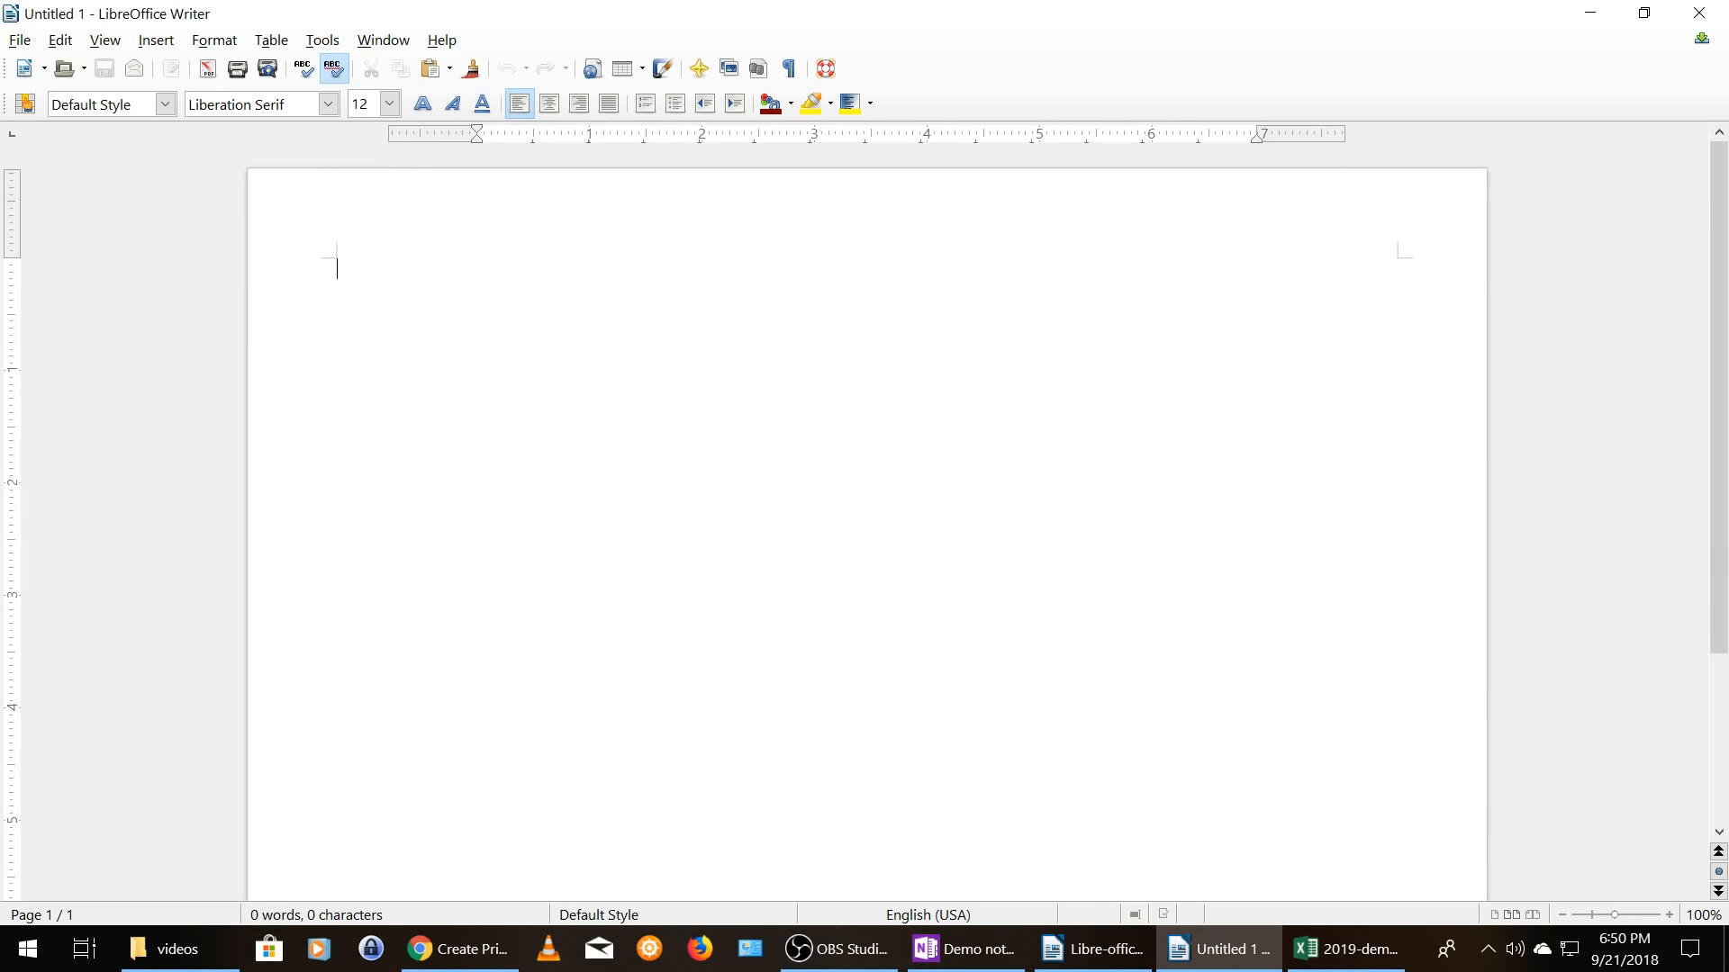
- Insert a table with 7 columns and 7 rows at the start of the document
drag(1713, 279, 1724, 216)
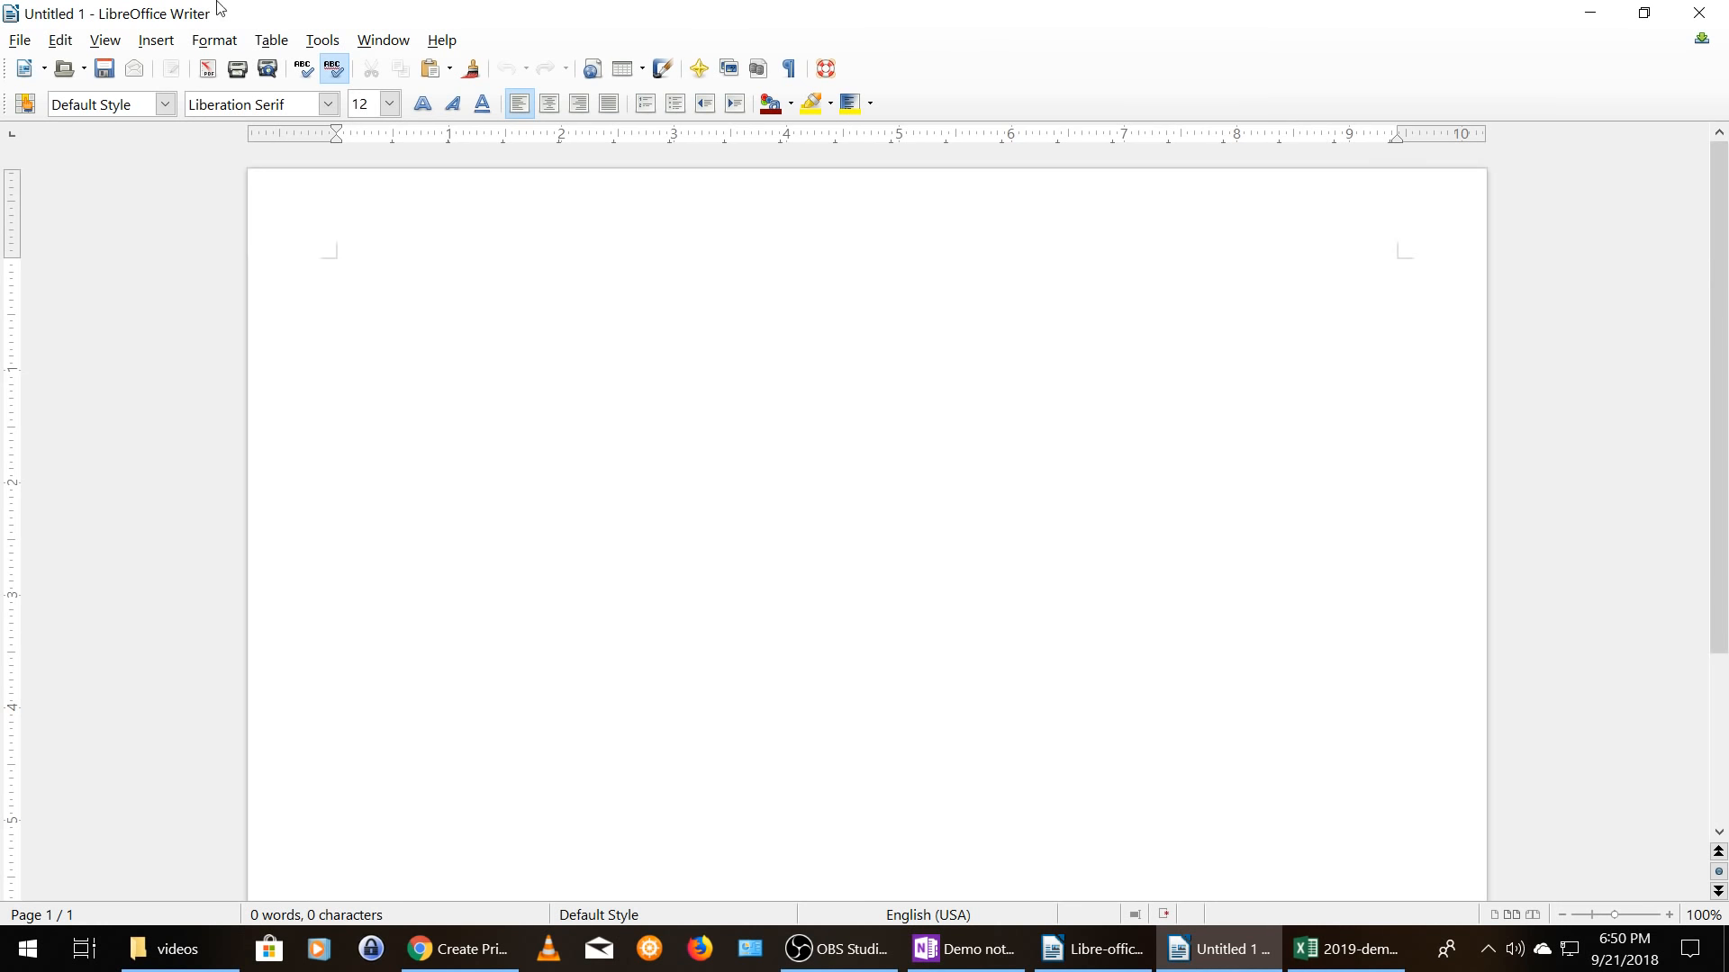
click(140, 32)
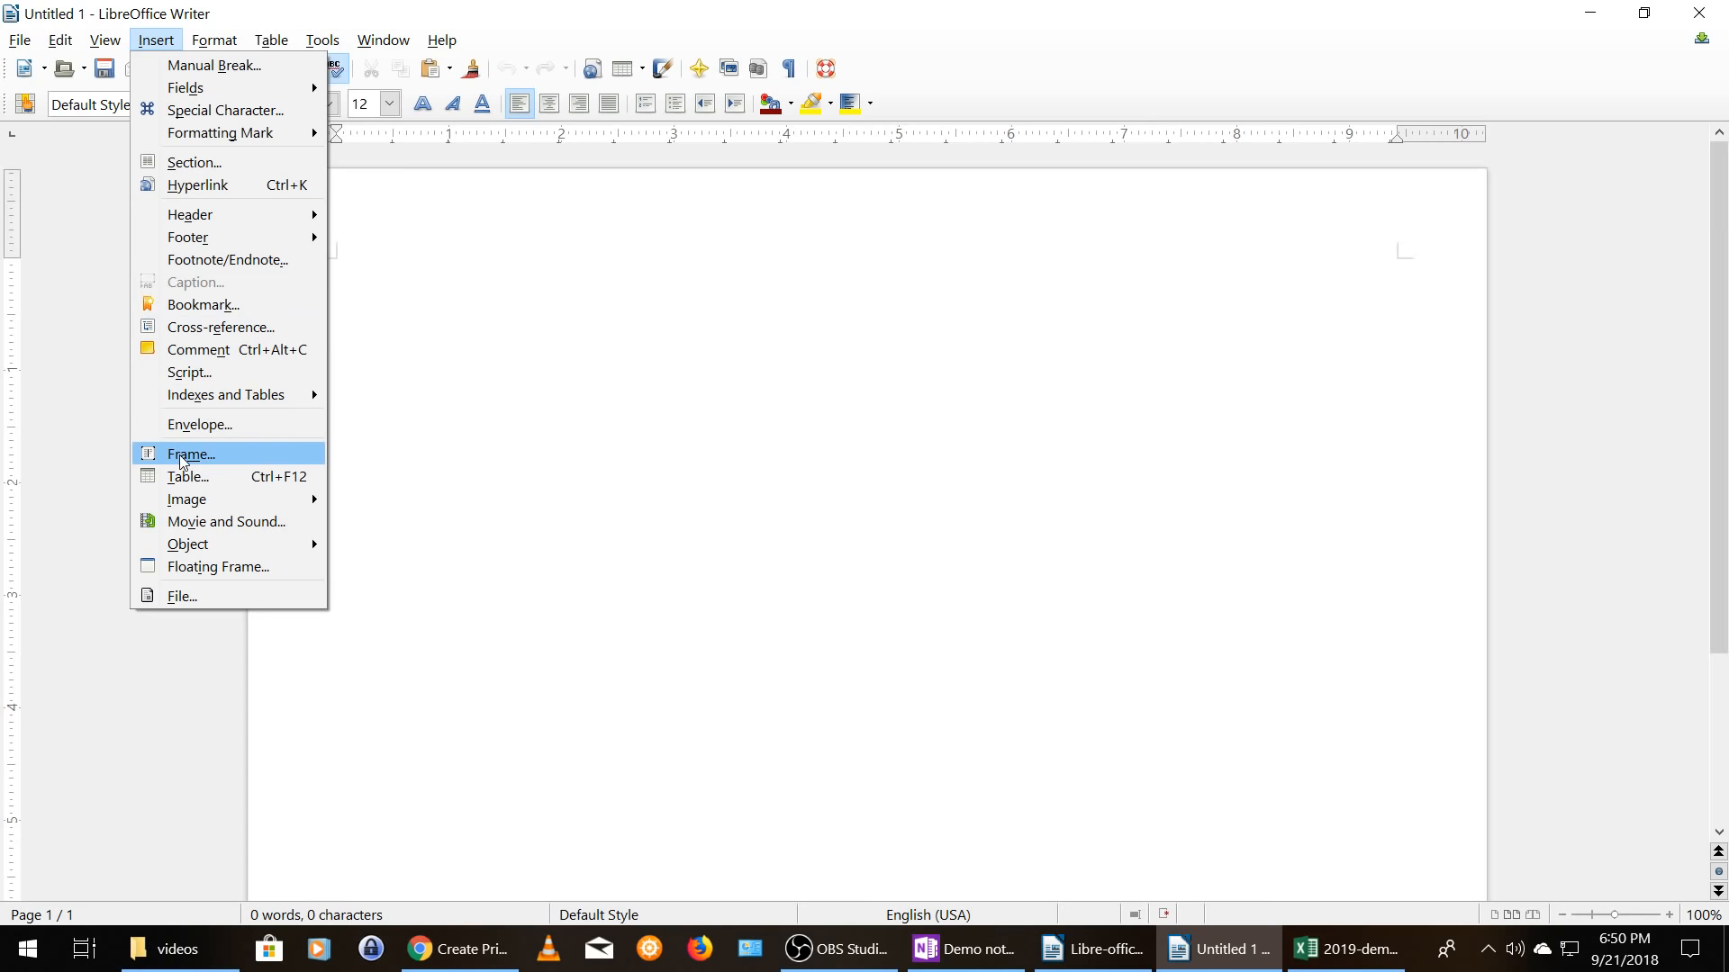
click(192, 480)
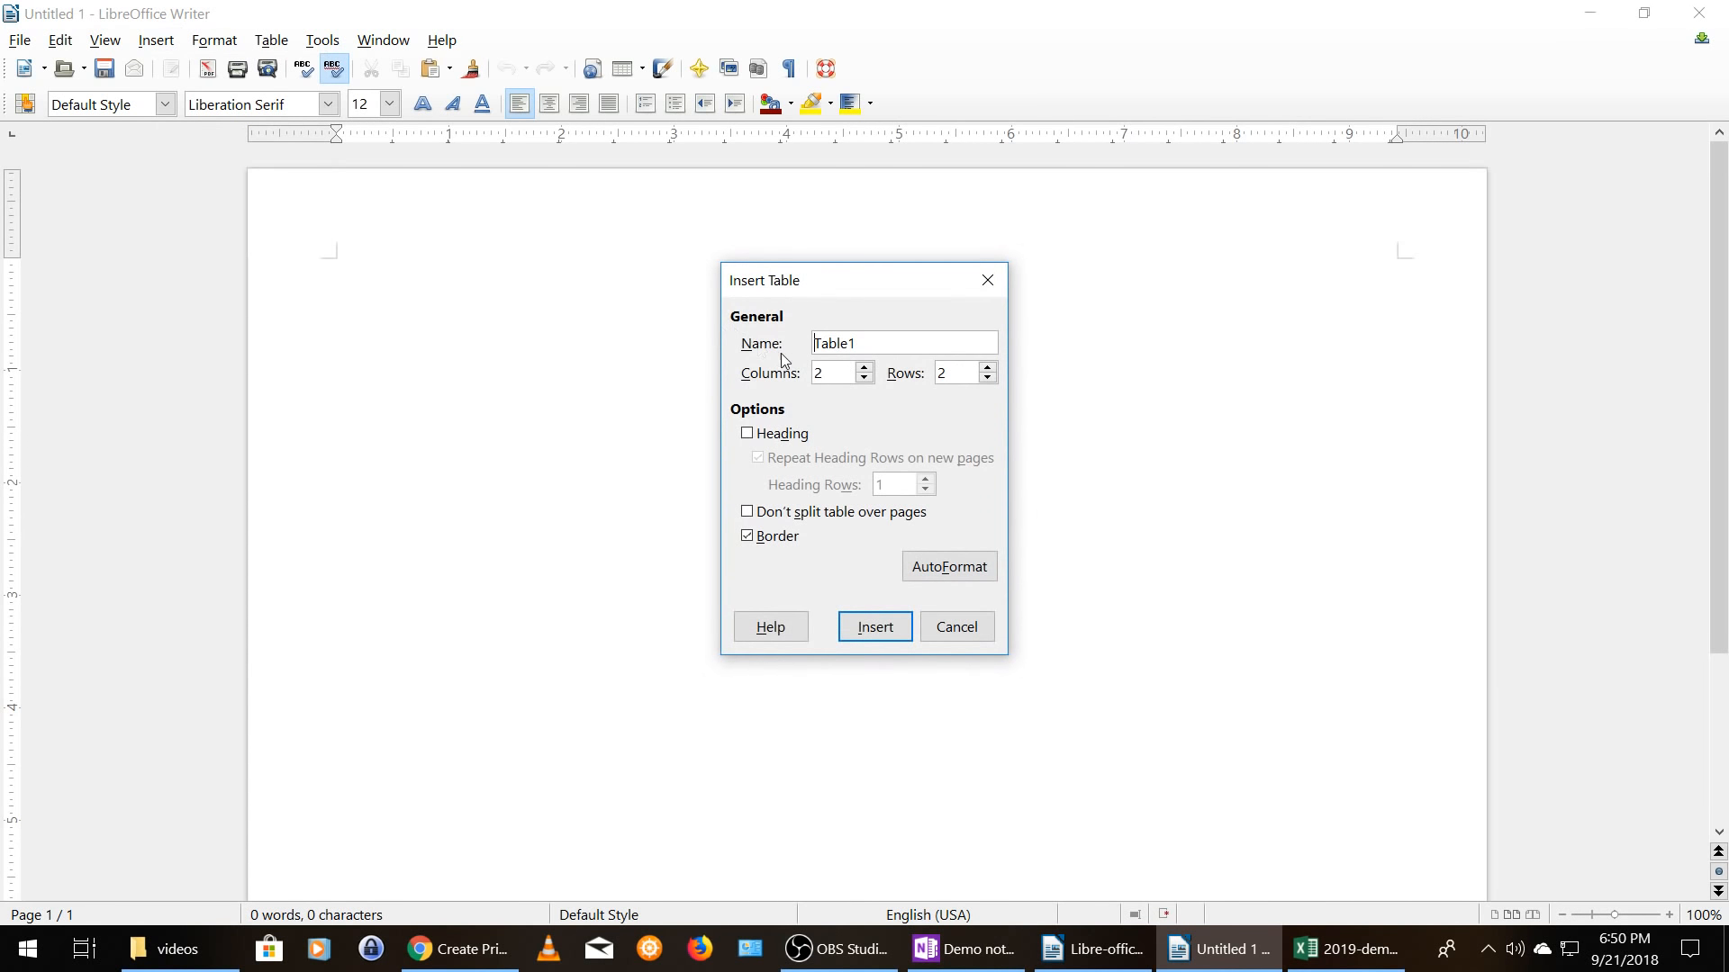
click(864, 369)
click(904, 629)
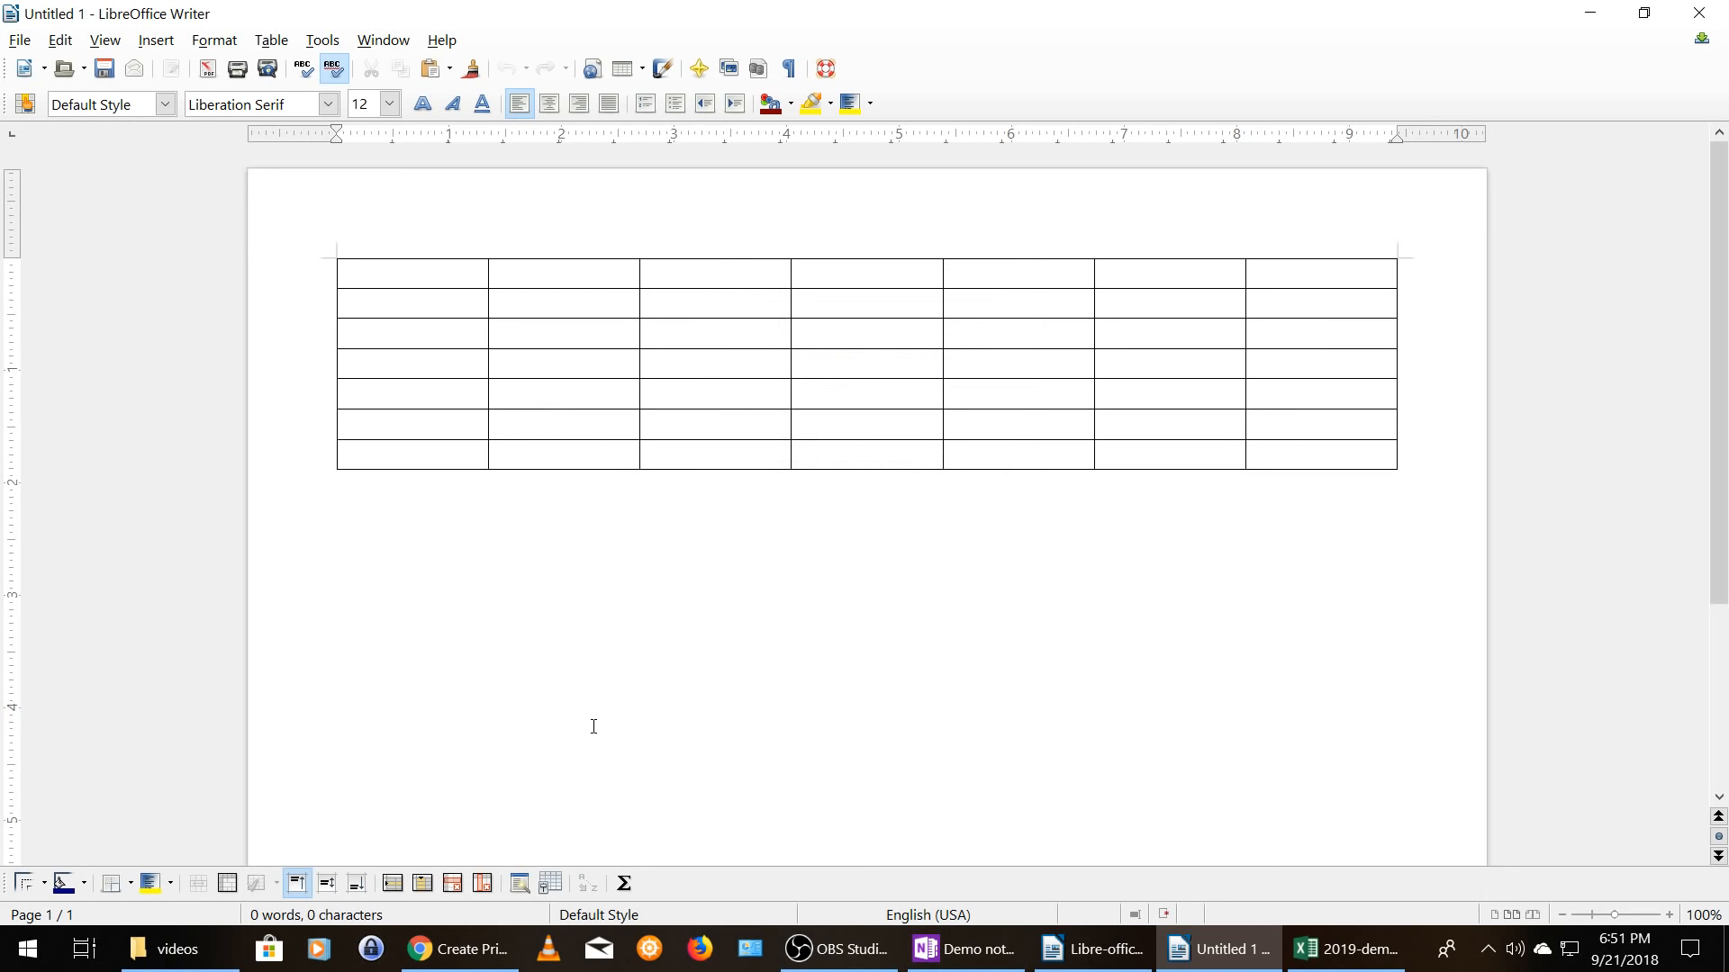
- Enter Monday, Tuesday and Wednesday as the headings of the table's first three columns
text(M)
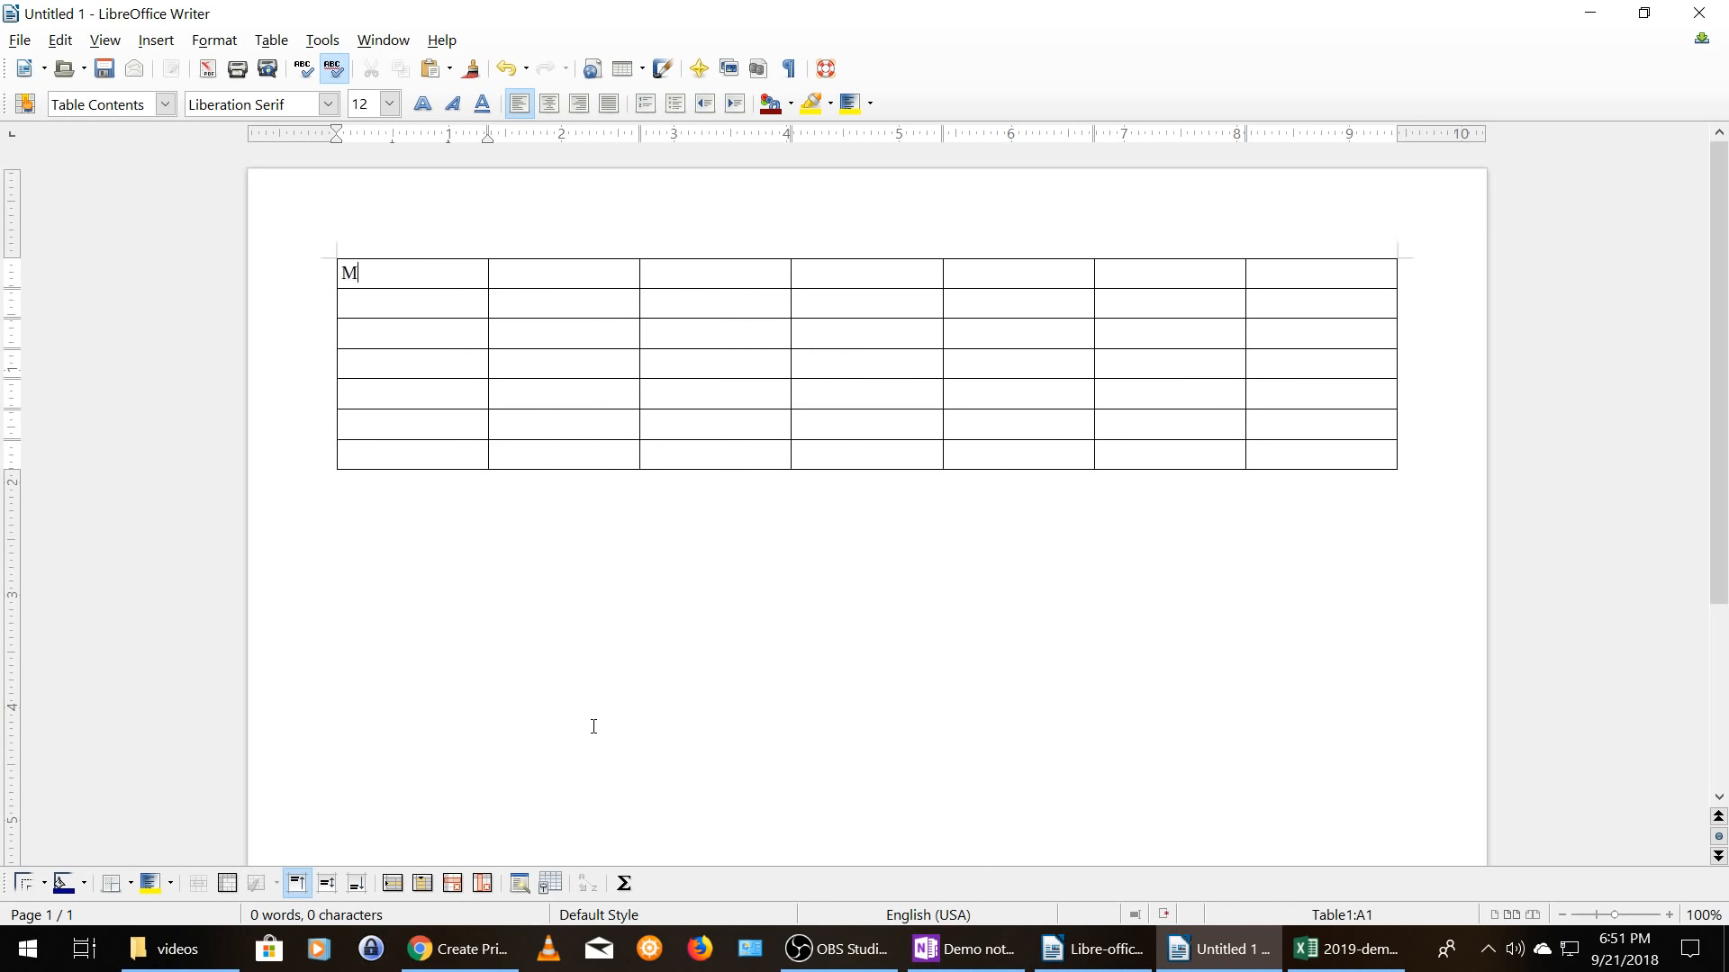
text(onday)
text(Tue)
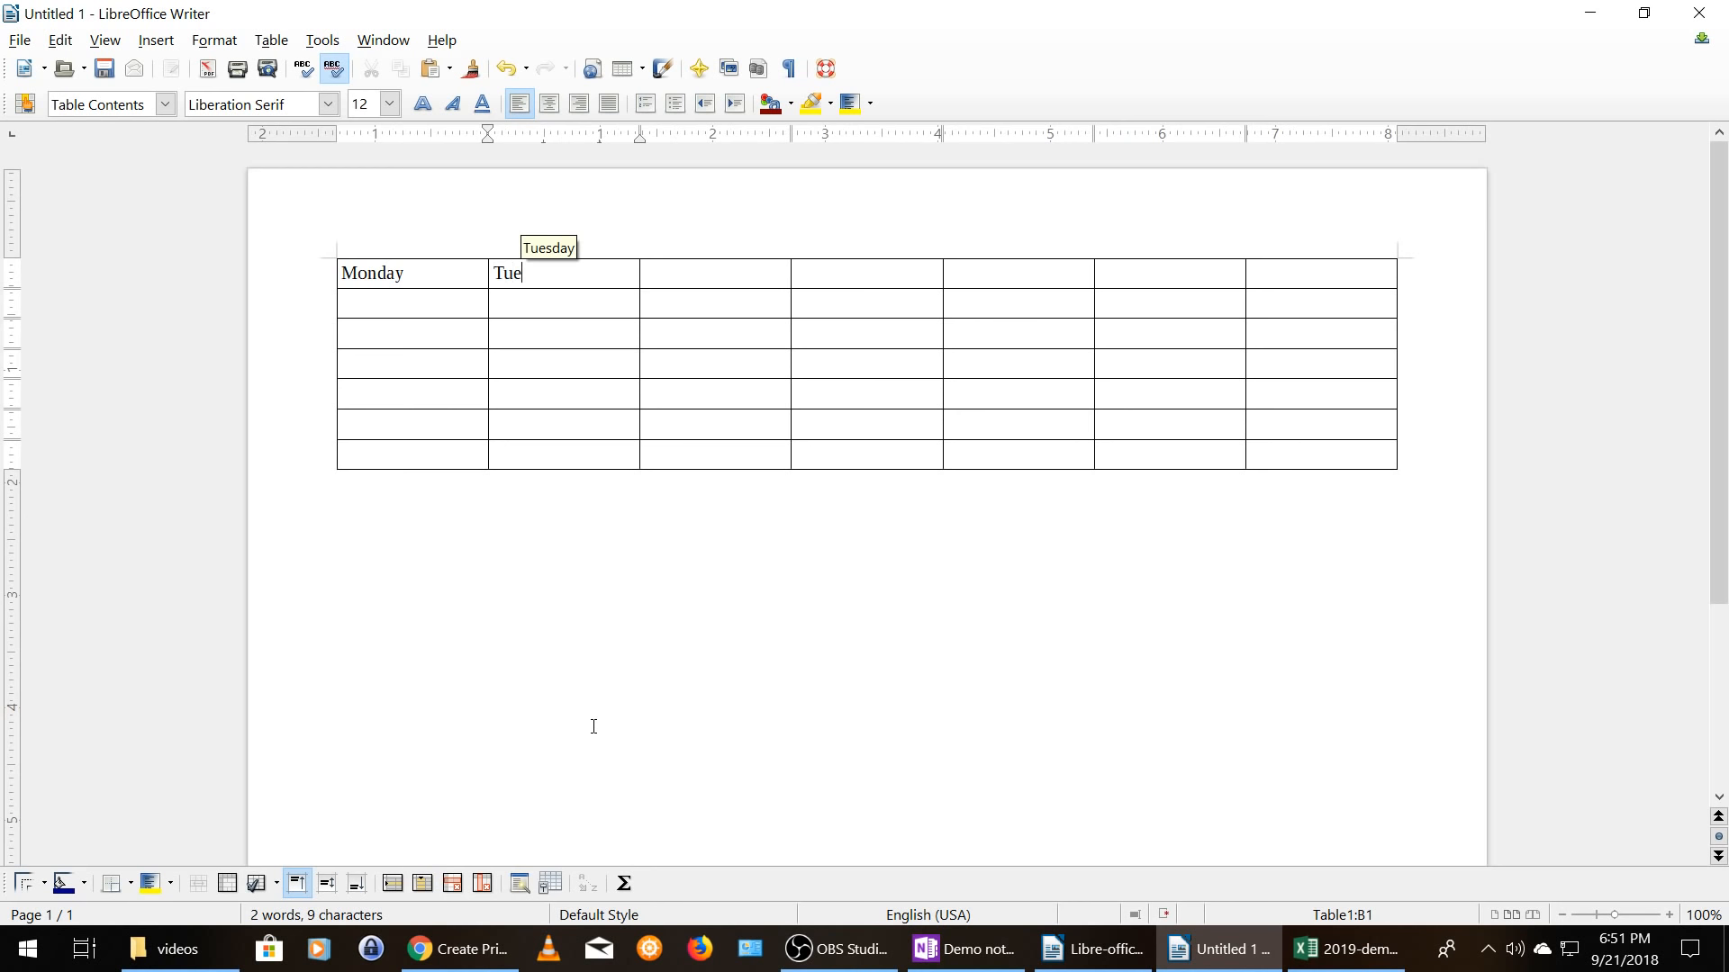
key(Return)
key(Tab)
text(wed)
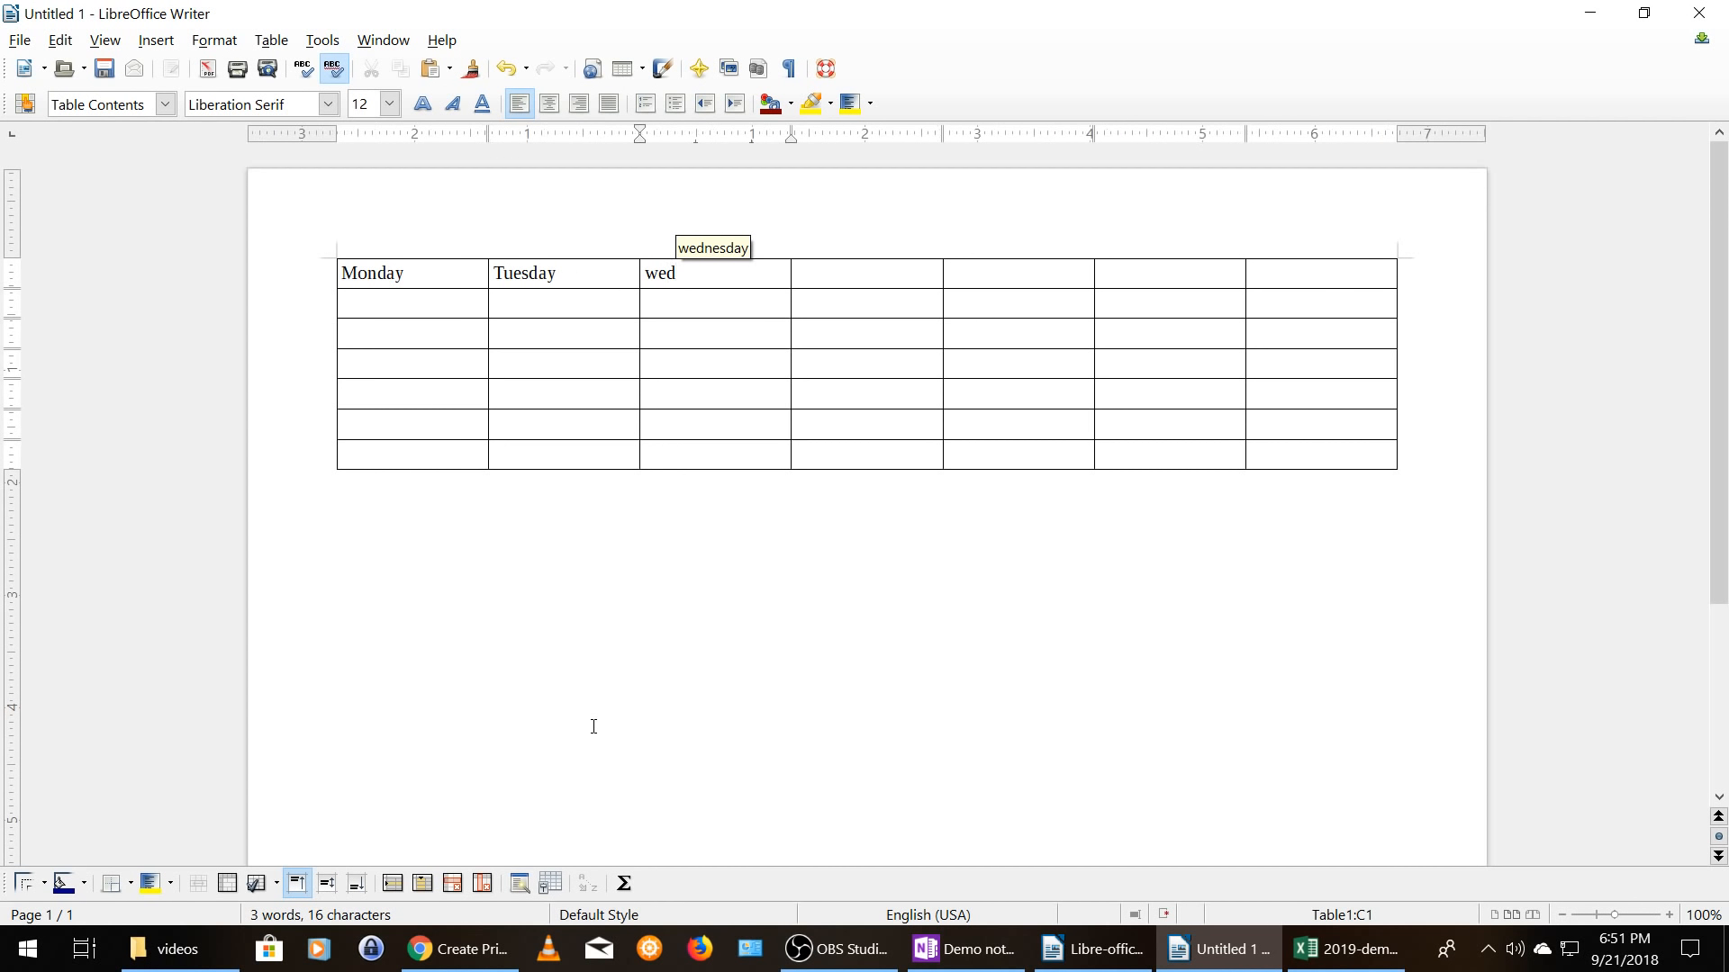
key(Return)
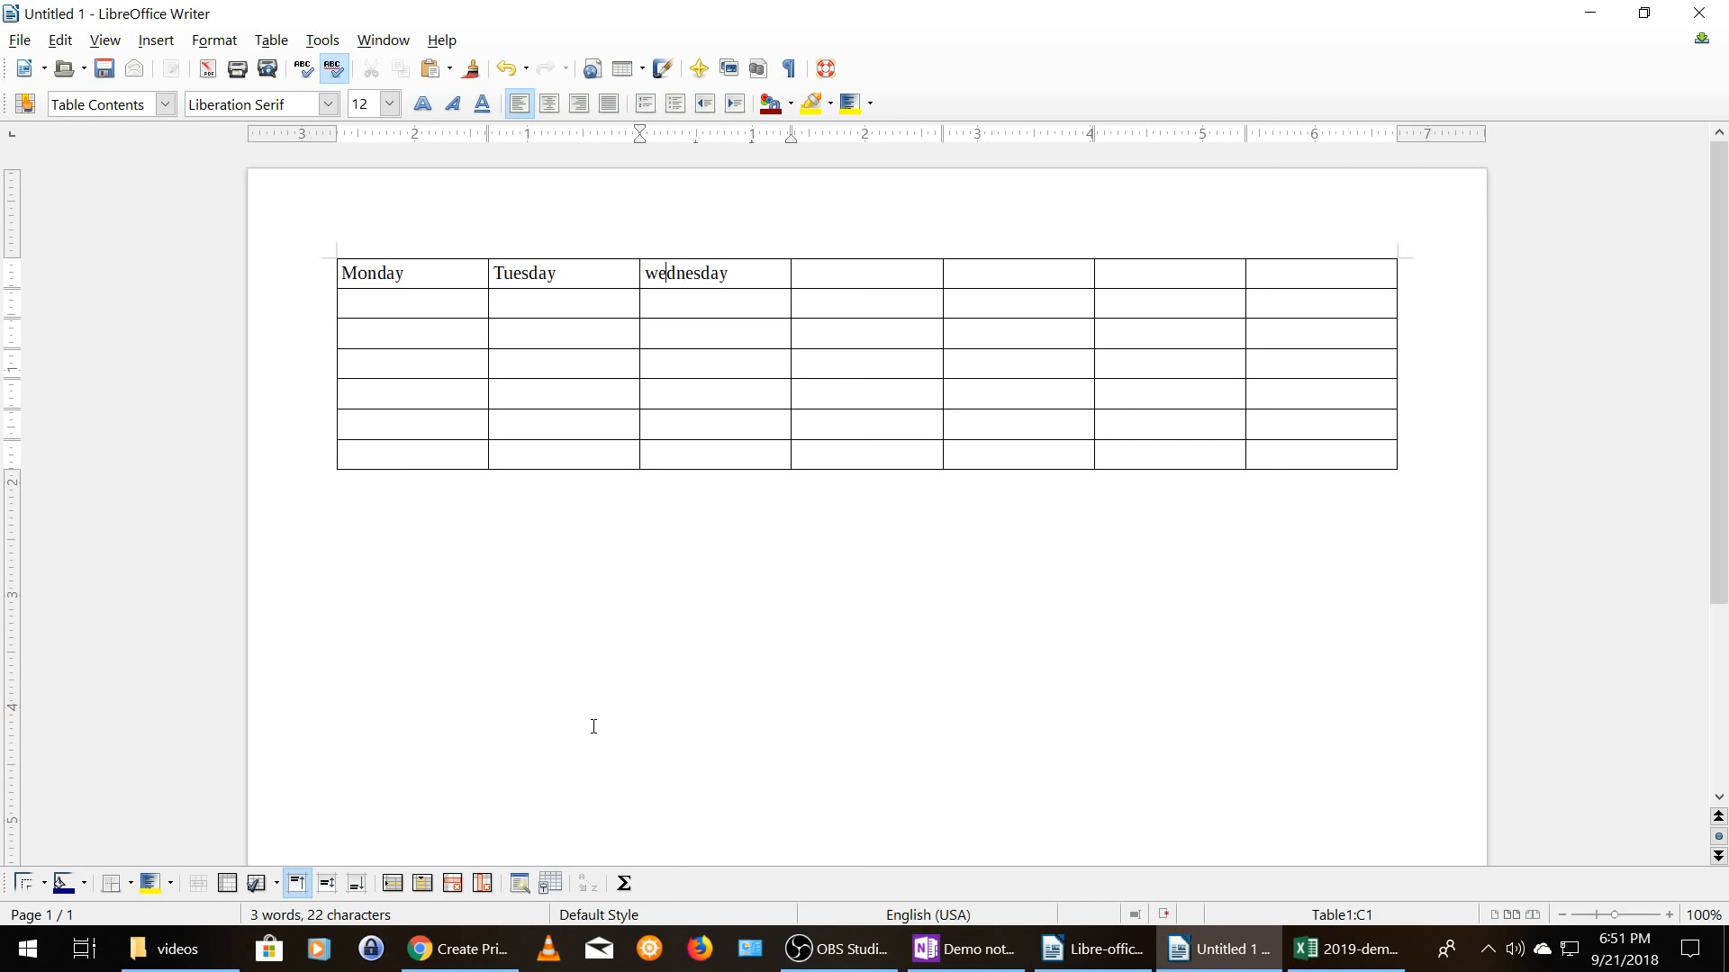
key(BackSpace)
text(W)
- Complete the table's heading row with Thursday, Friday, Saturday and Sunday
key(Tab)
text(Thu)
key(Return)
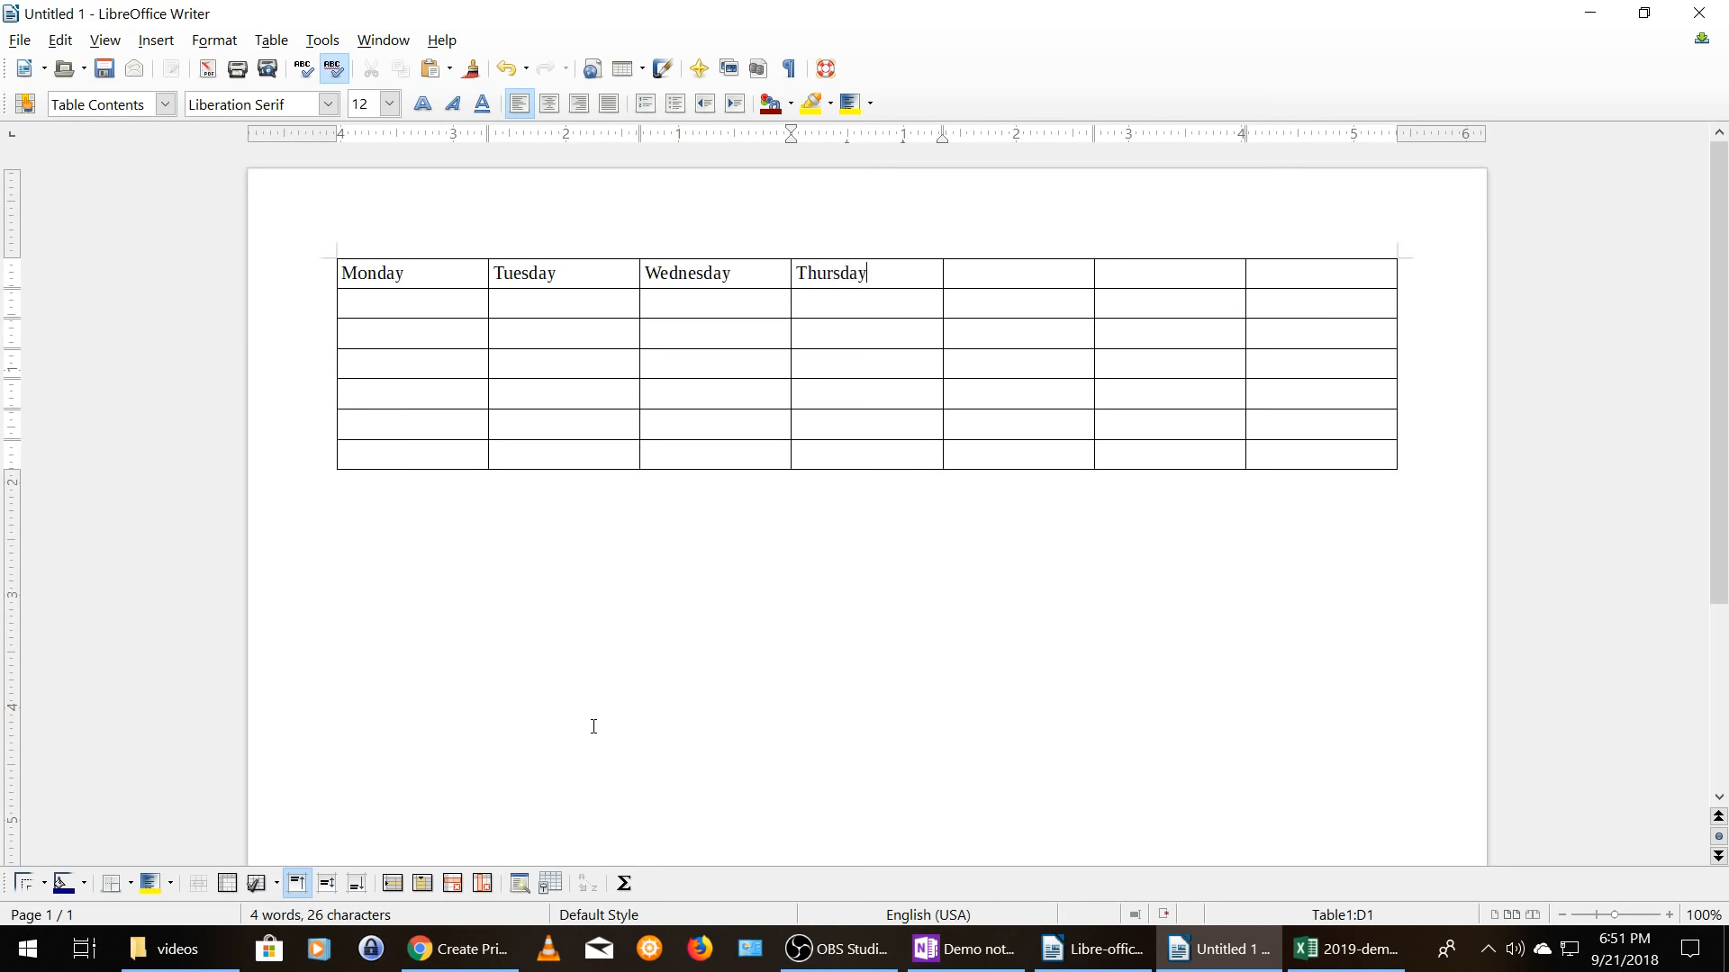
text(Frid)
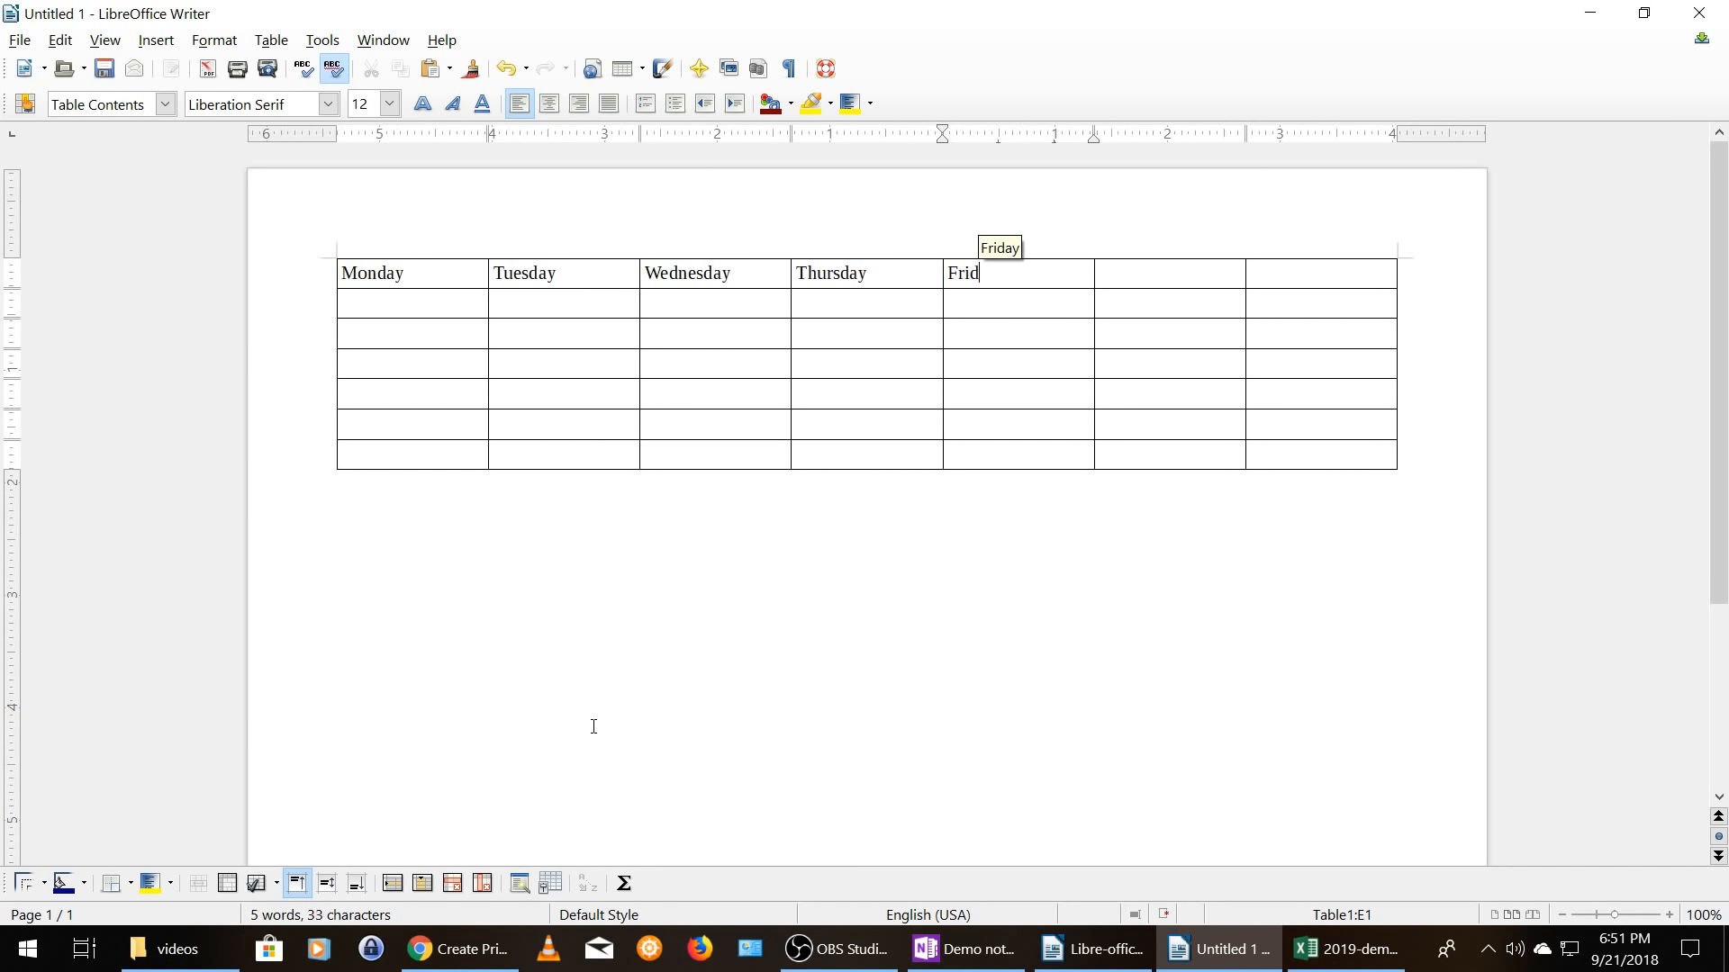
key(Return)
key(Tab)
text(Satu)
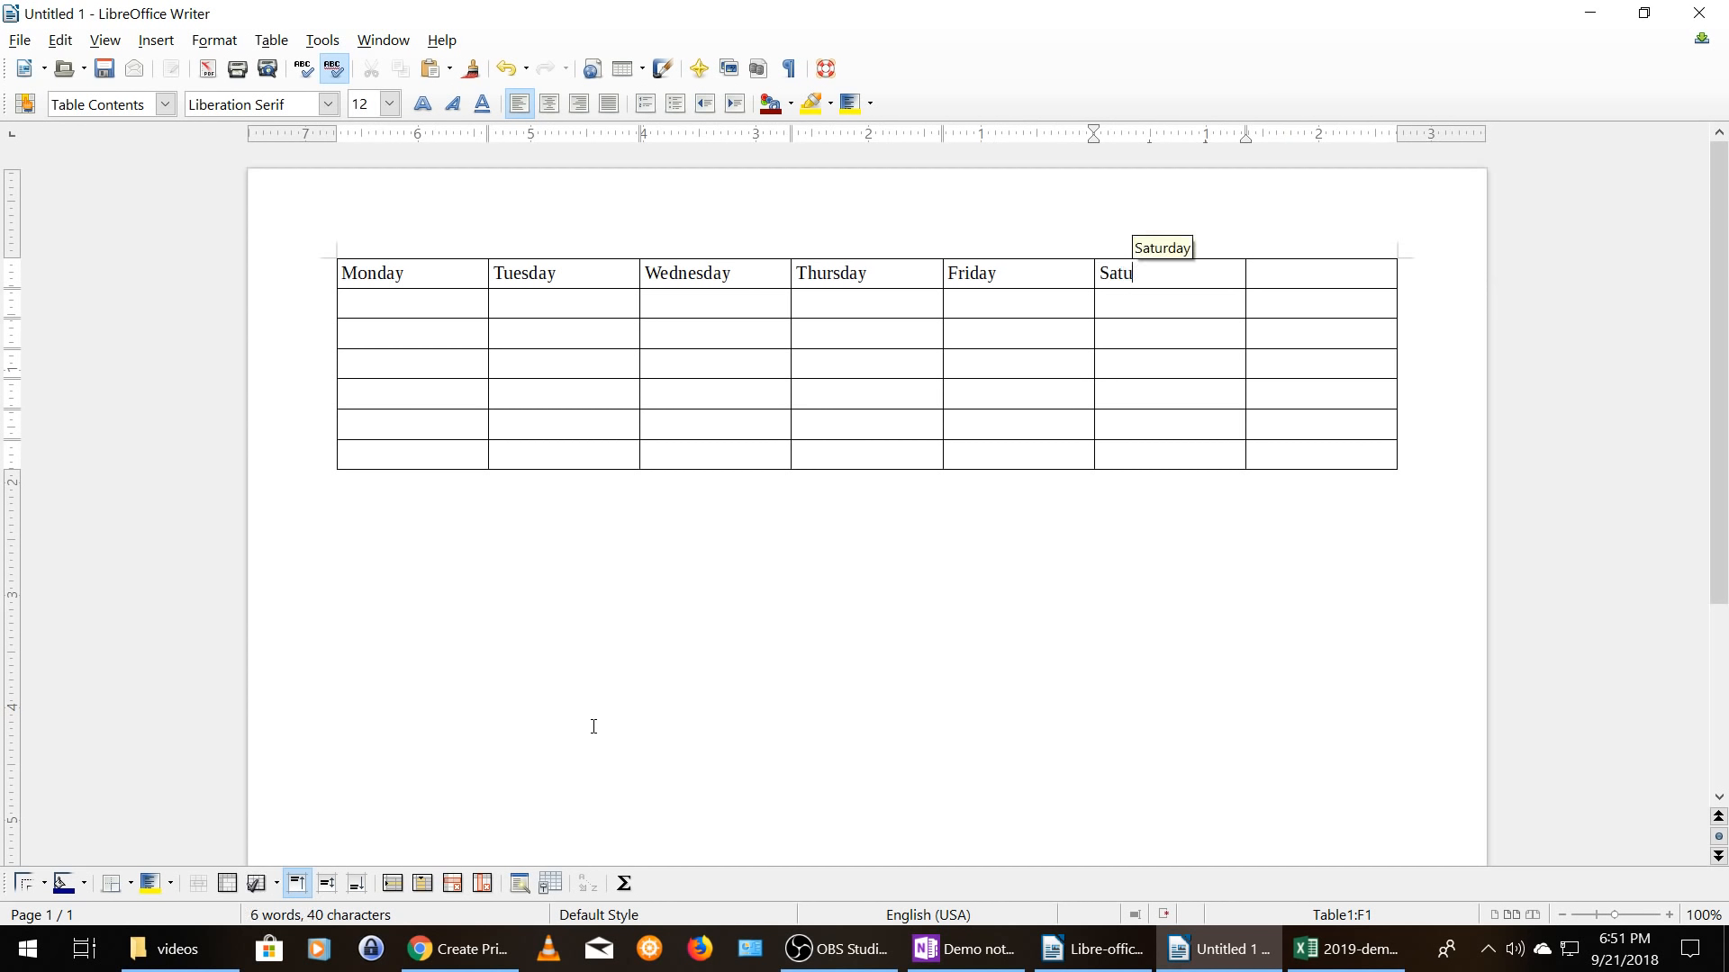
key(Return)
text(Sunday)
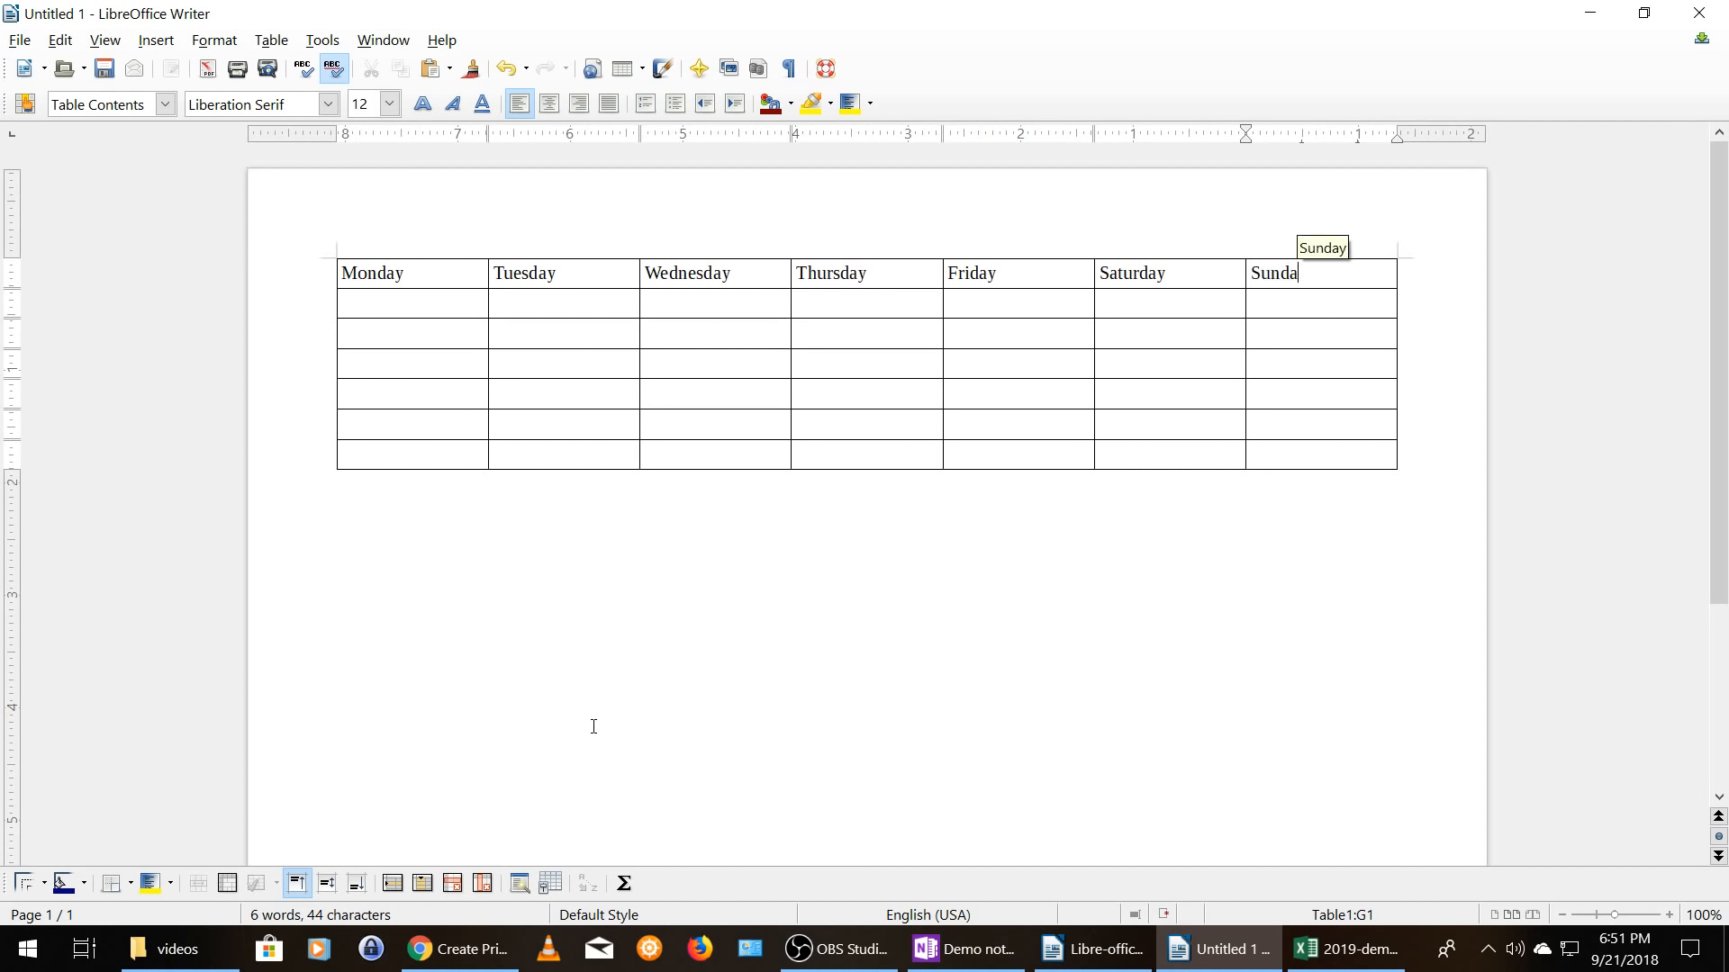
click(694, 531)
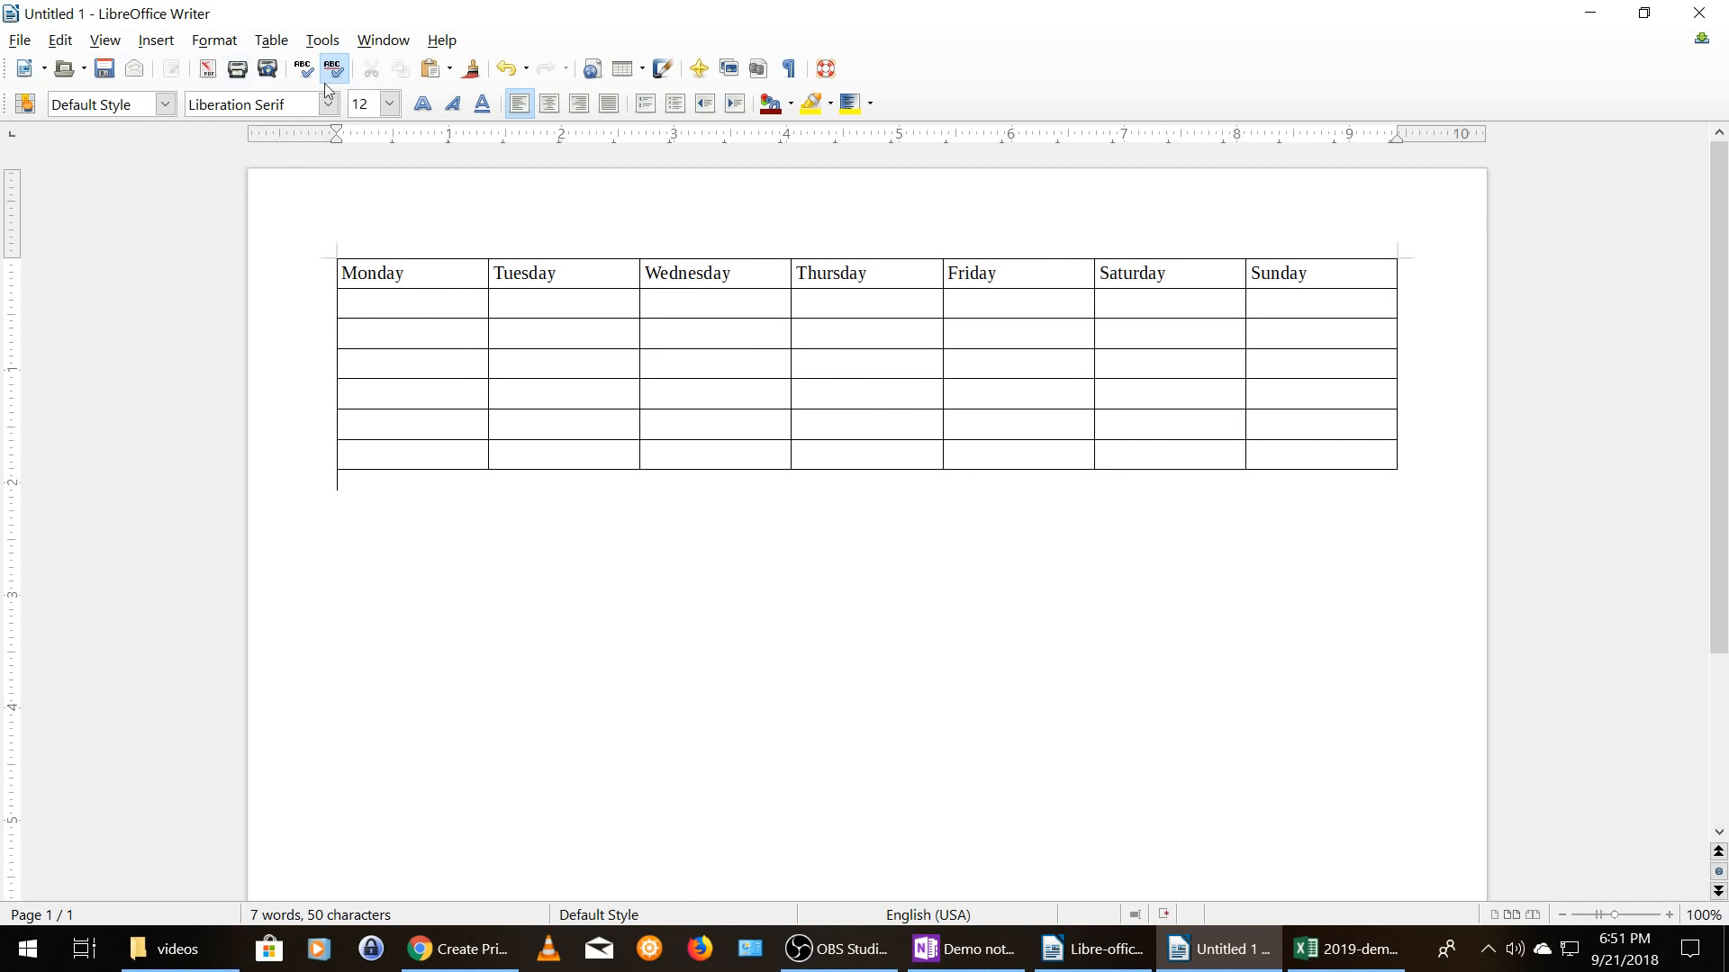
- Select the table's weekday heading row and center its text
click(417, 275)
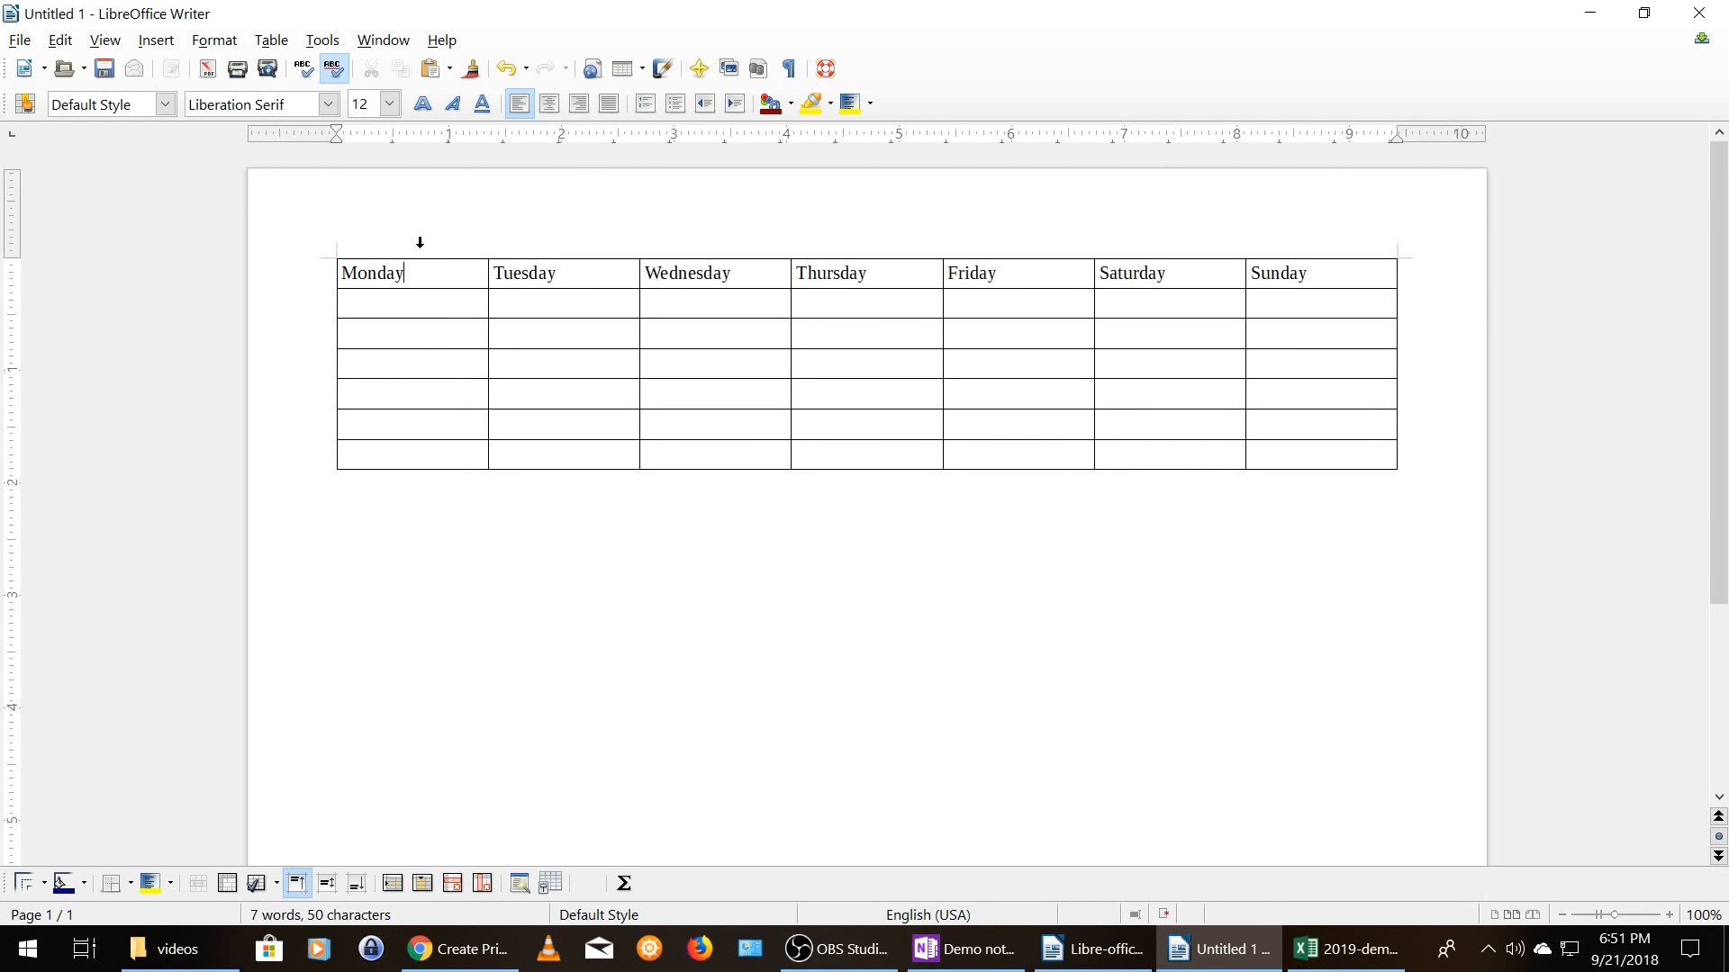
click(262, 48)
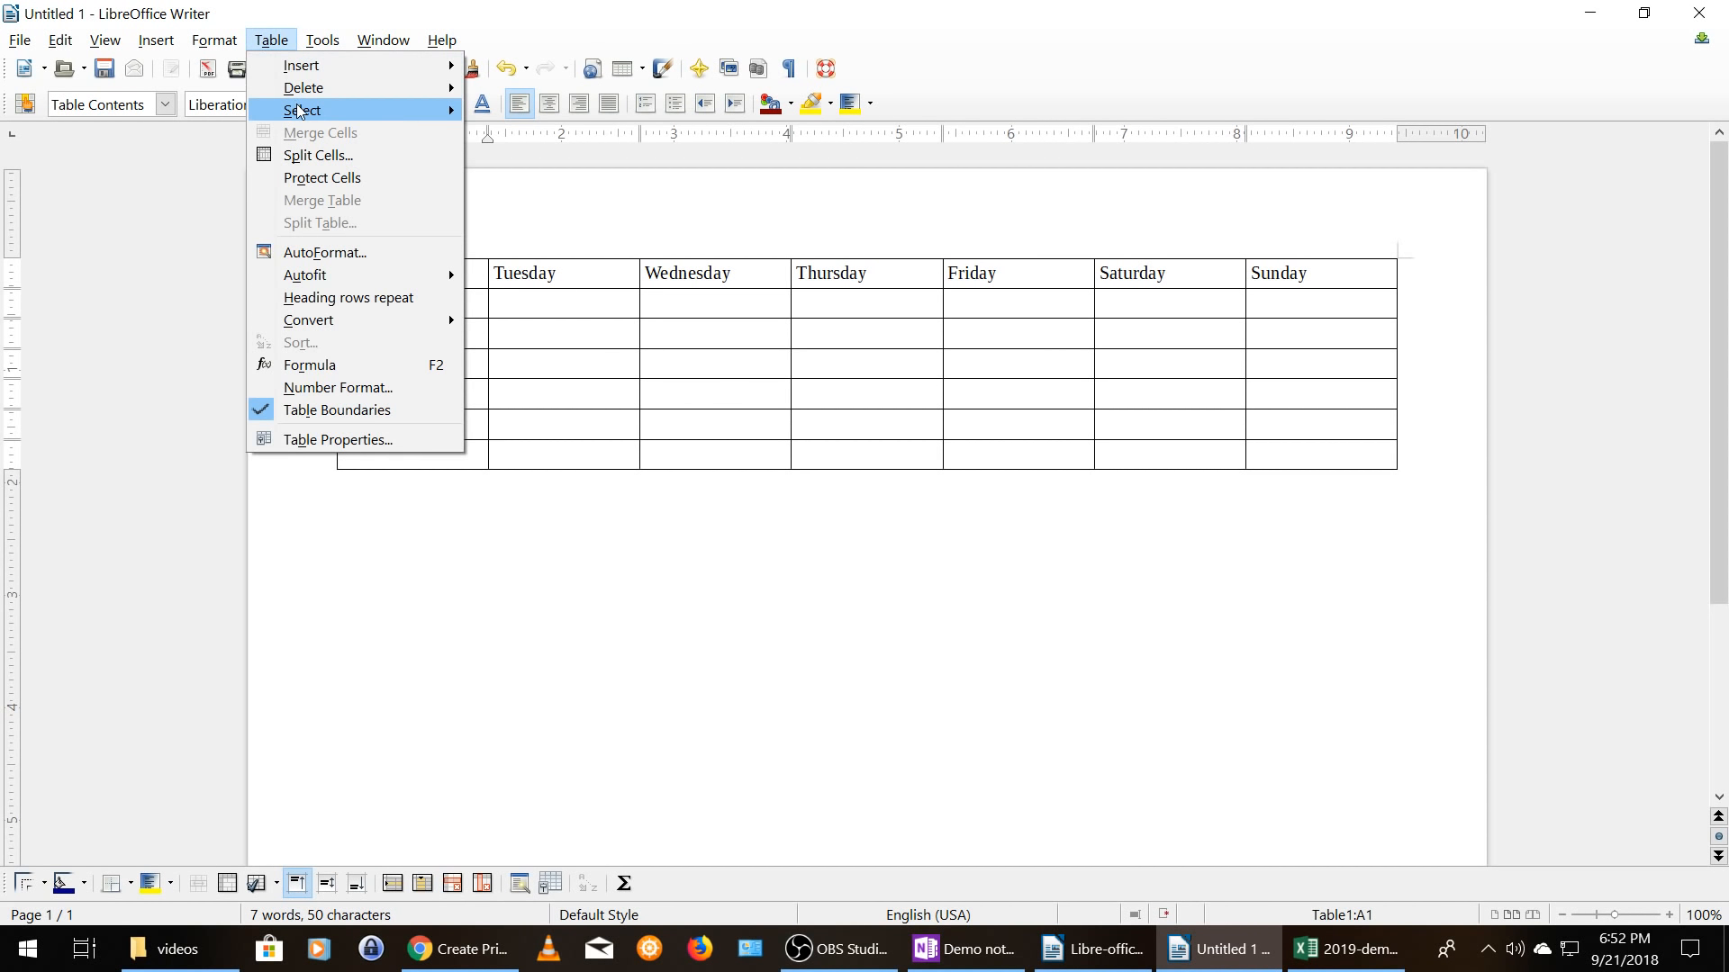
mouse_move(298, 106)
click(529, 127)
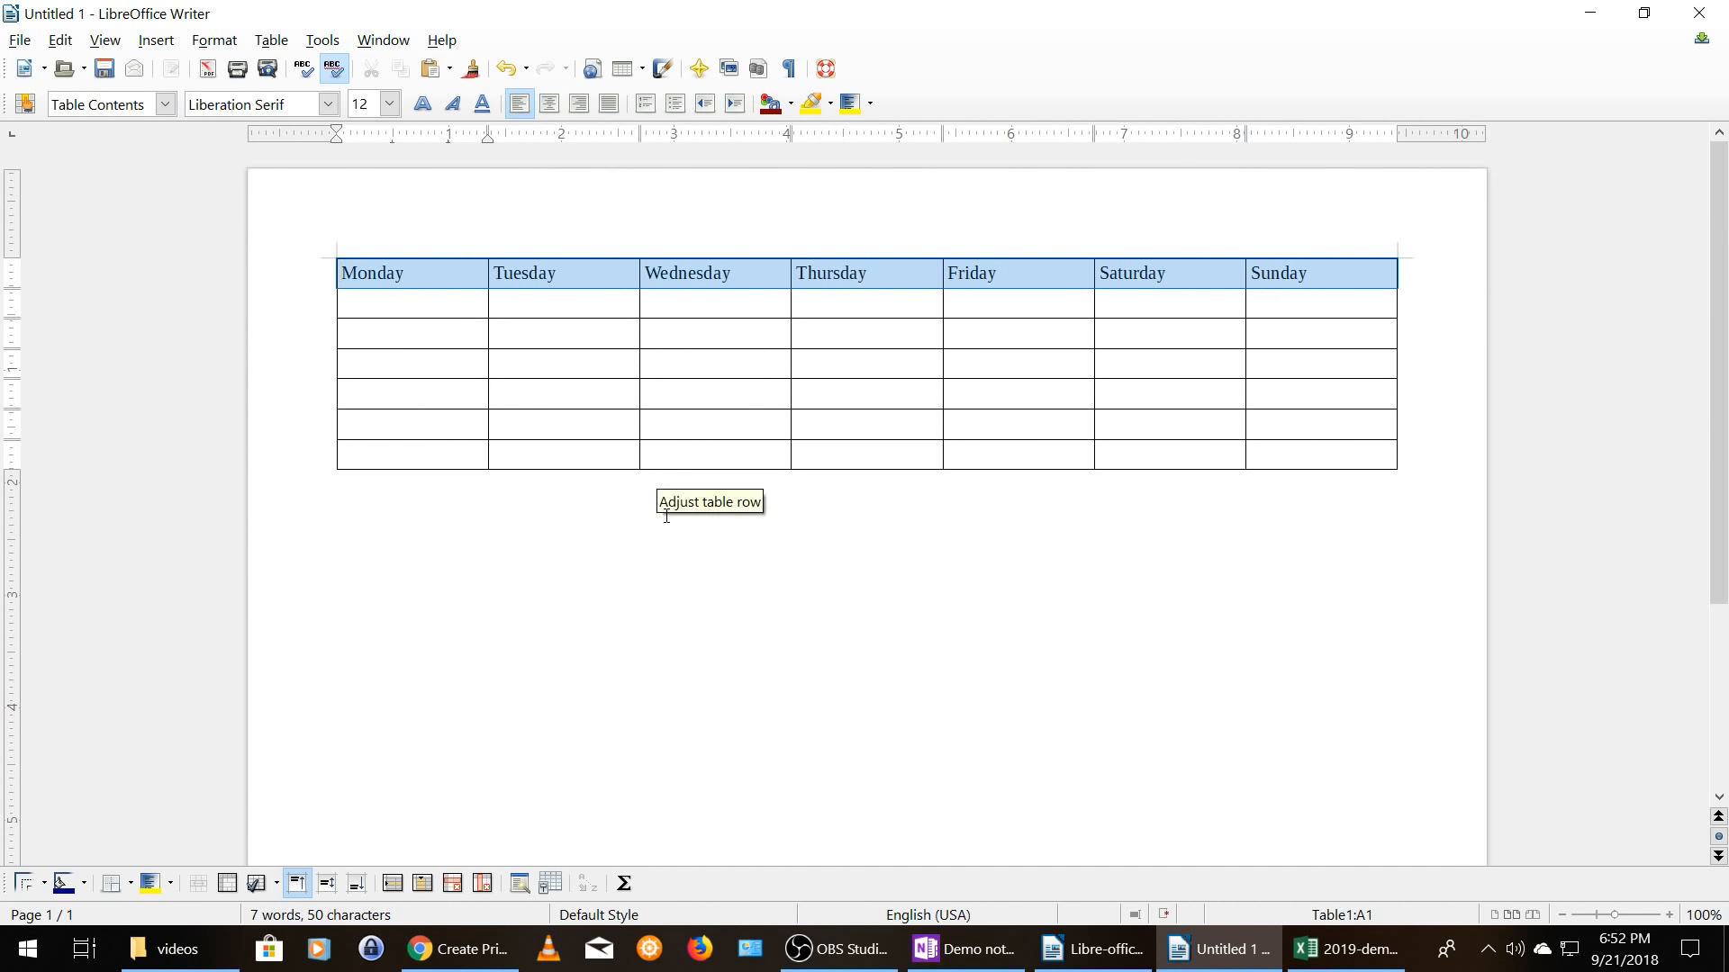
click(554, 106)
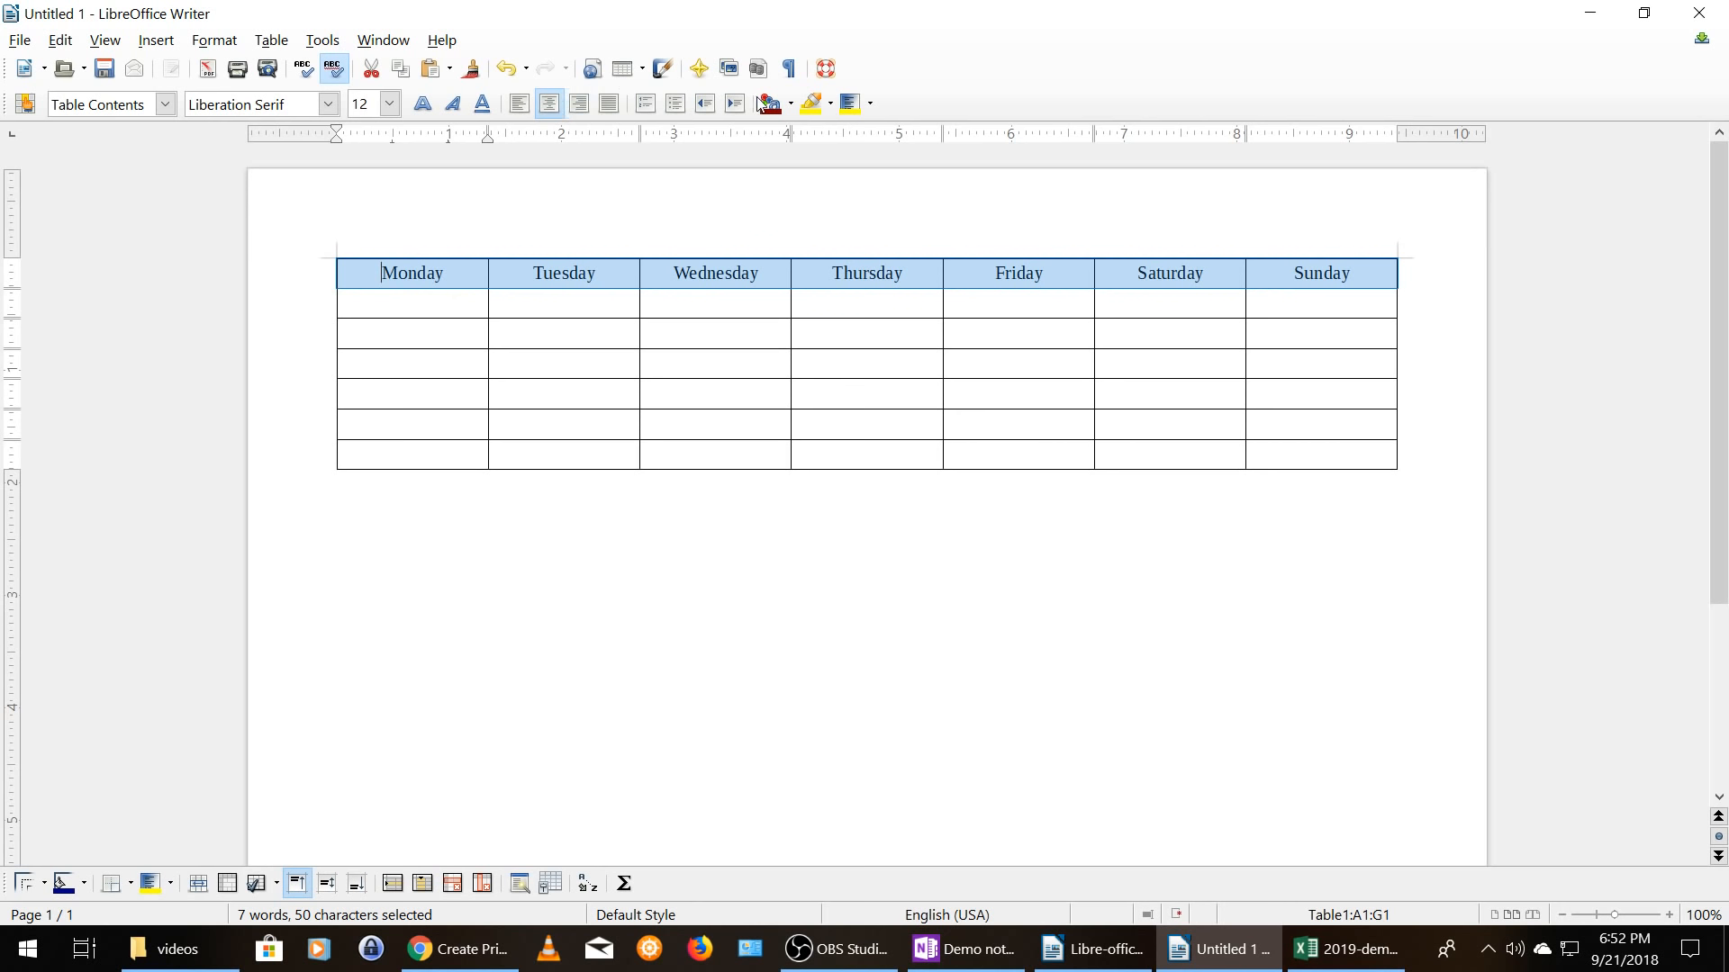
- Color the weekday headings blue and give their row a light blue background
click(793, 103)
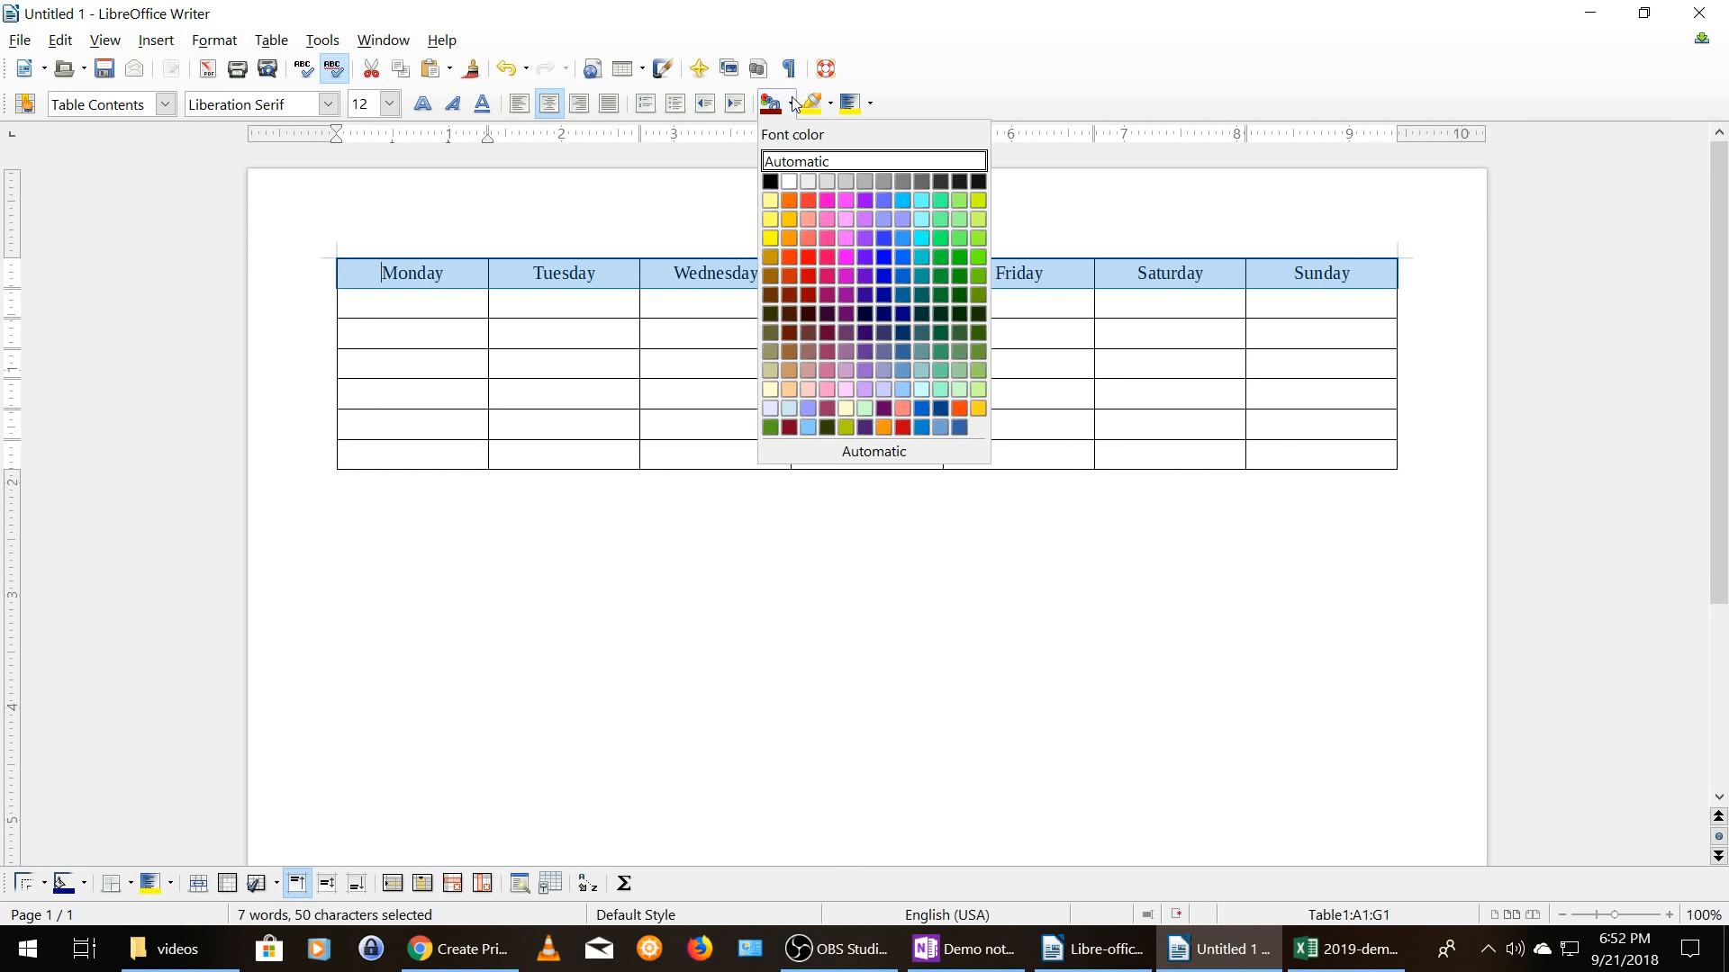
click(882, 260)
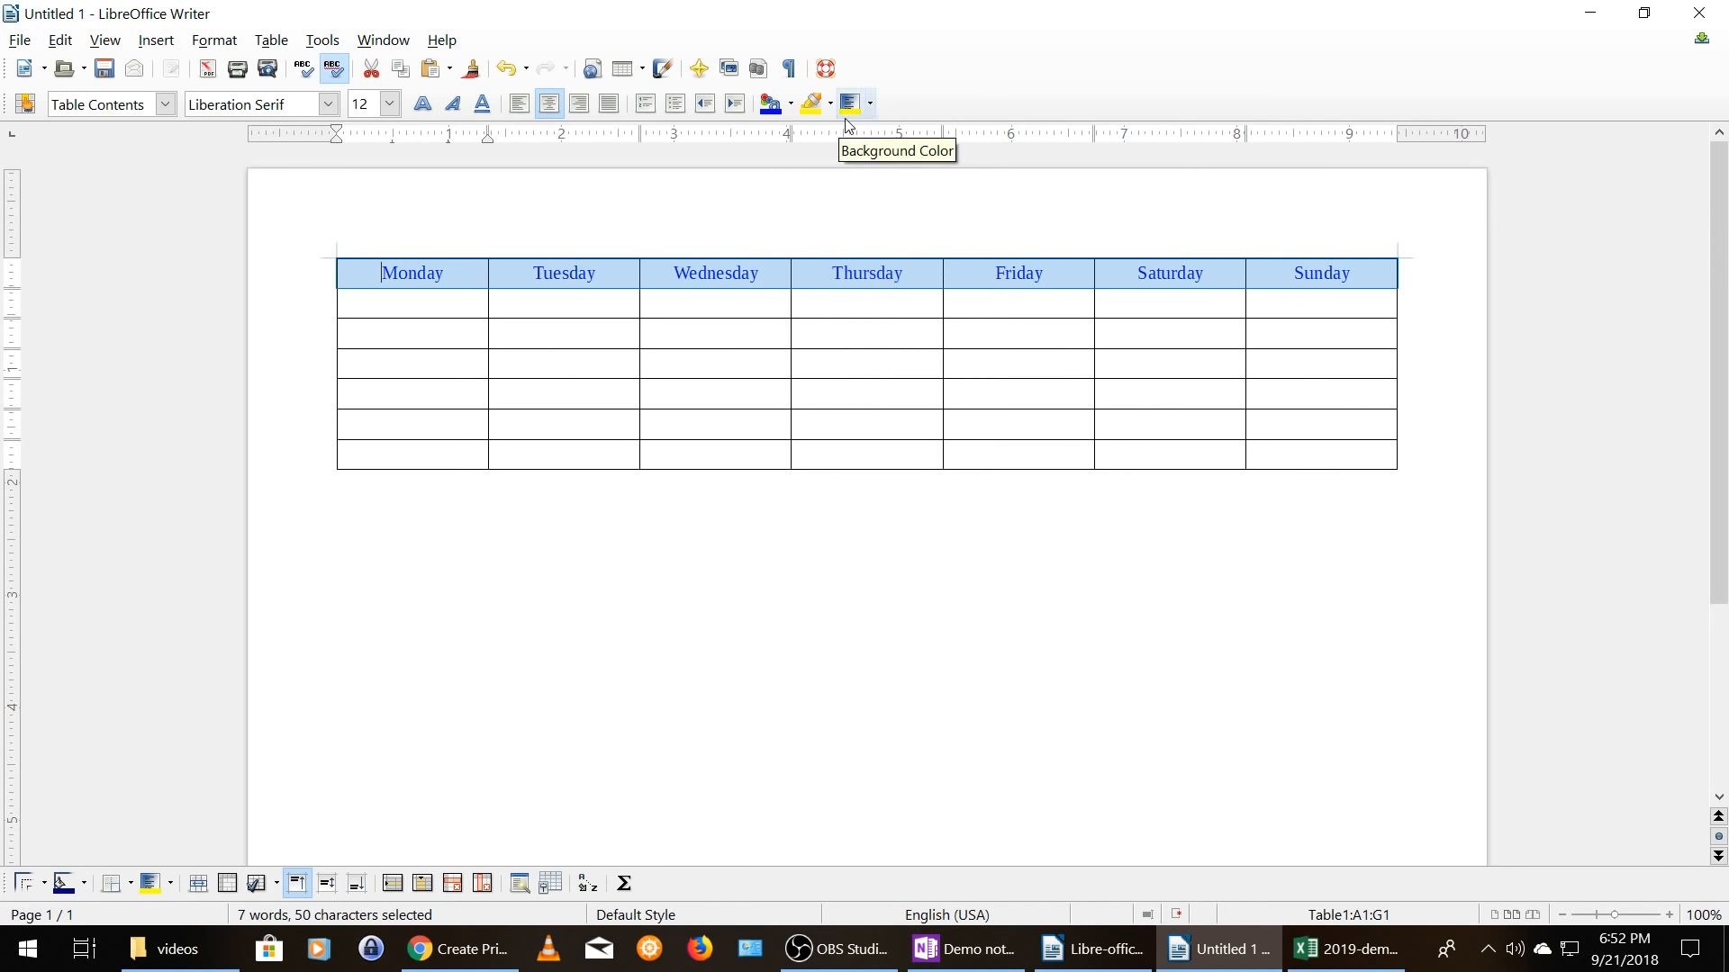
click(869, 103)
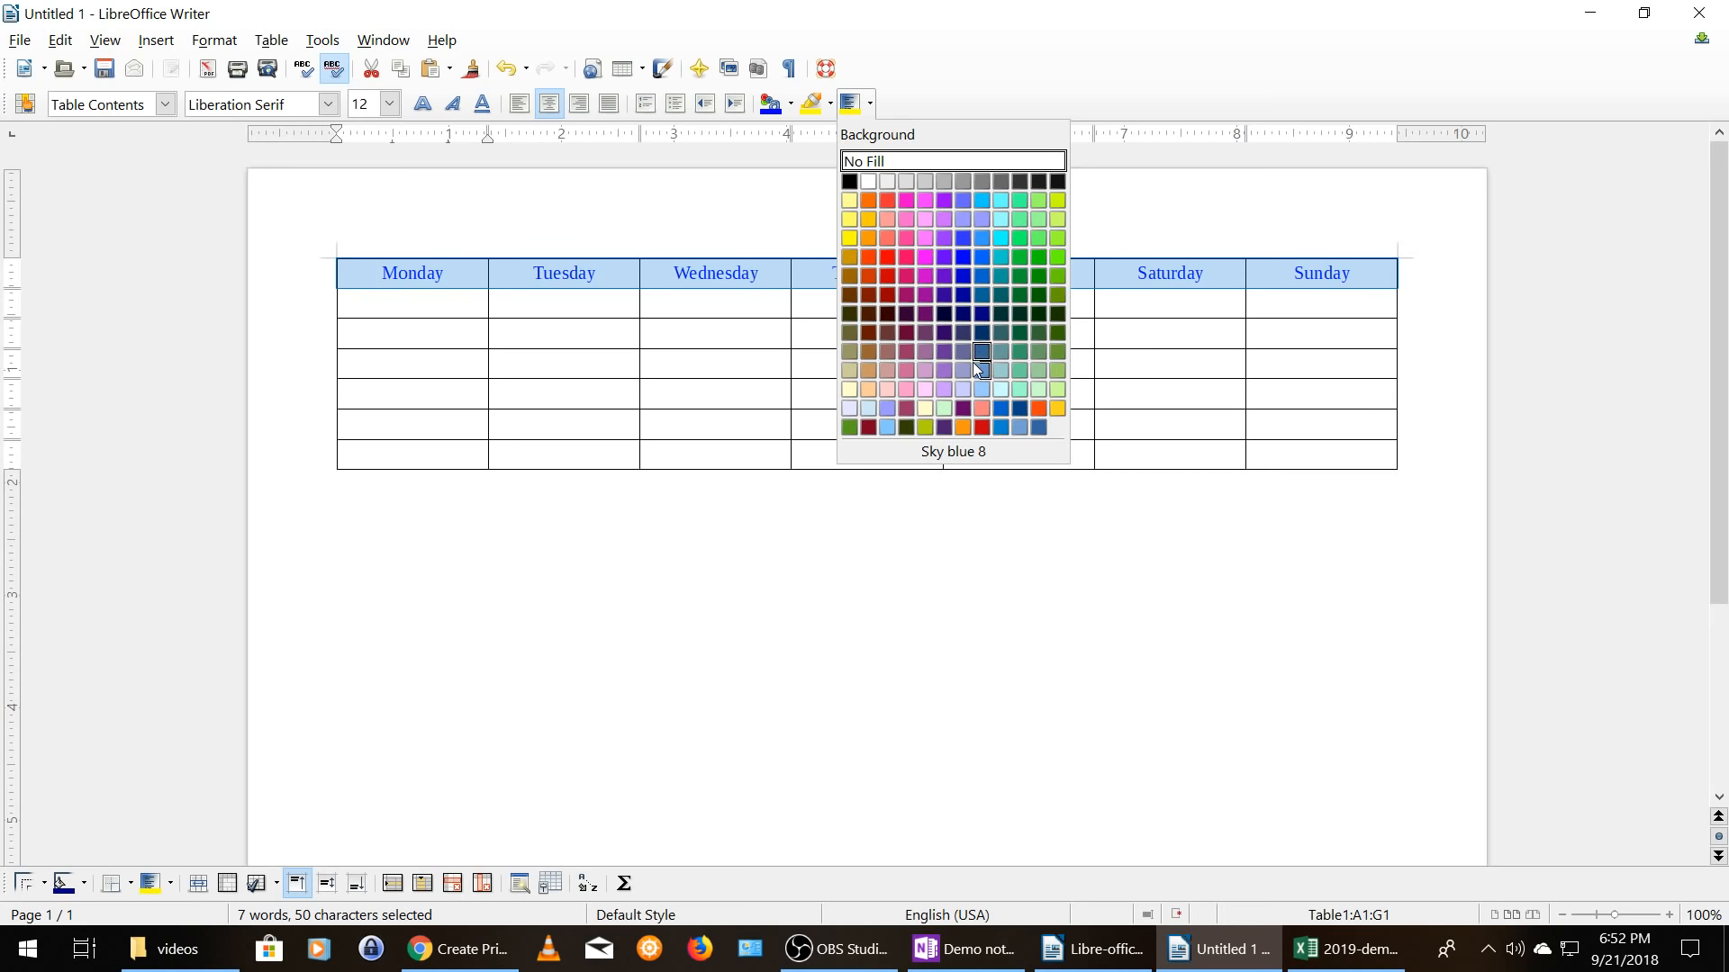
click(874, 408)
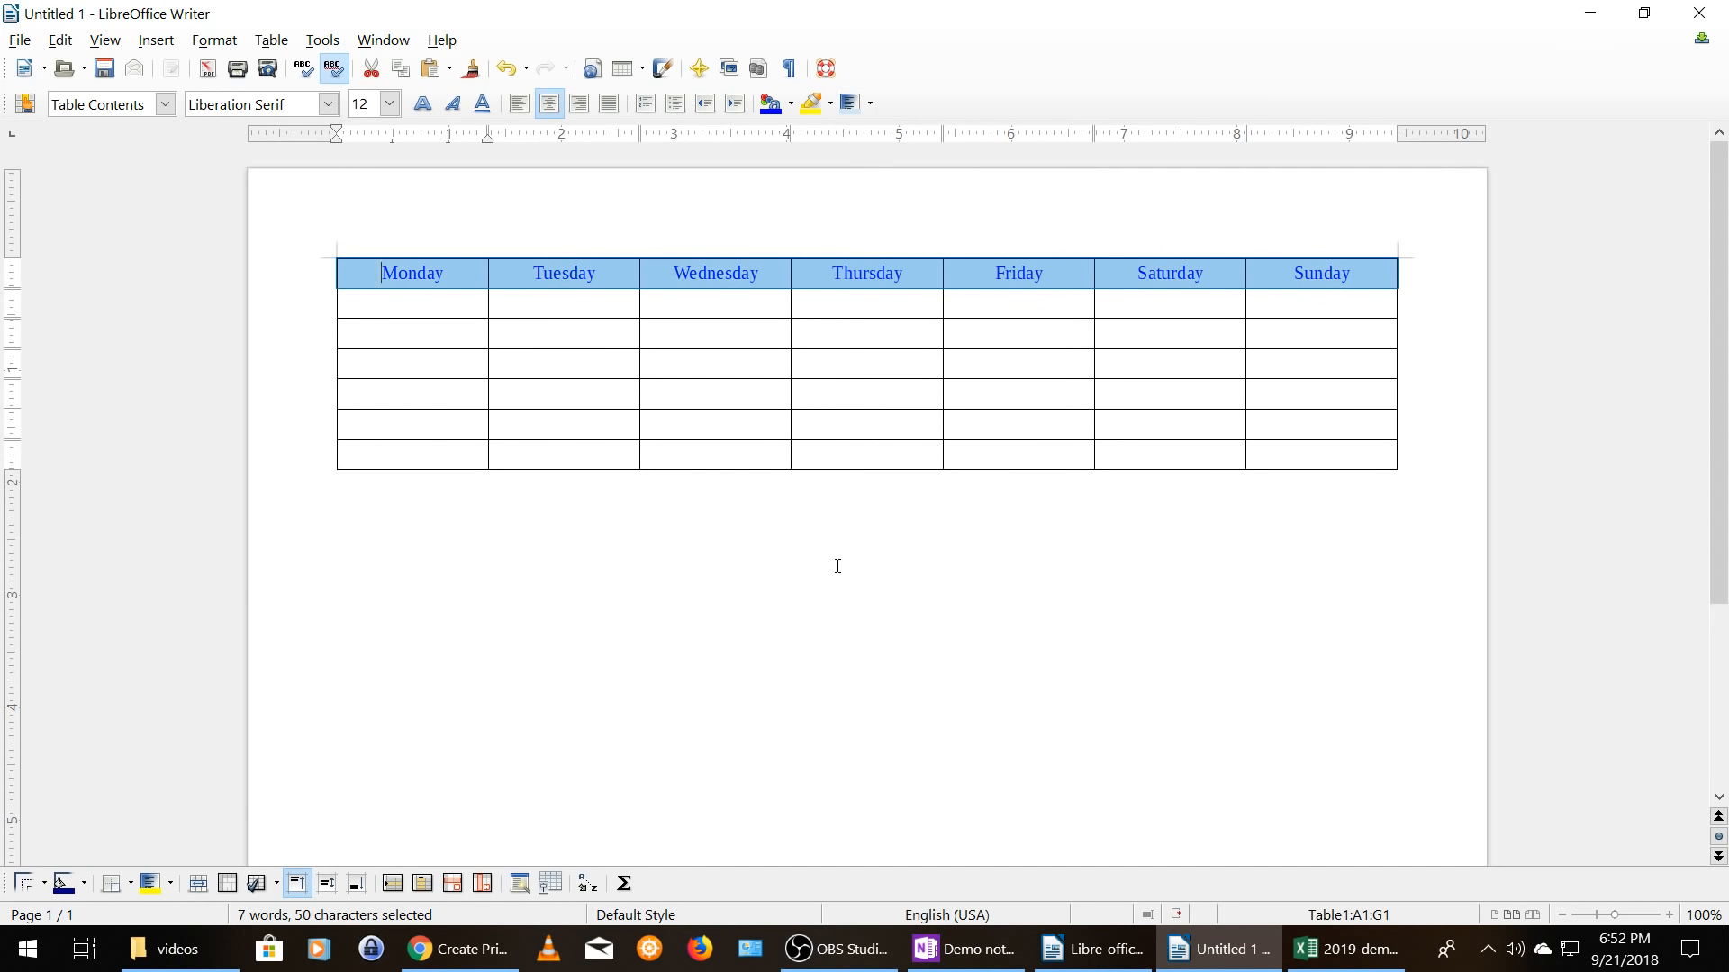
click(837, 566)
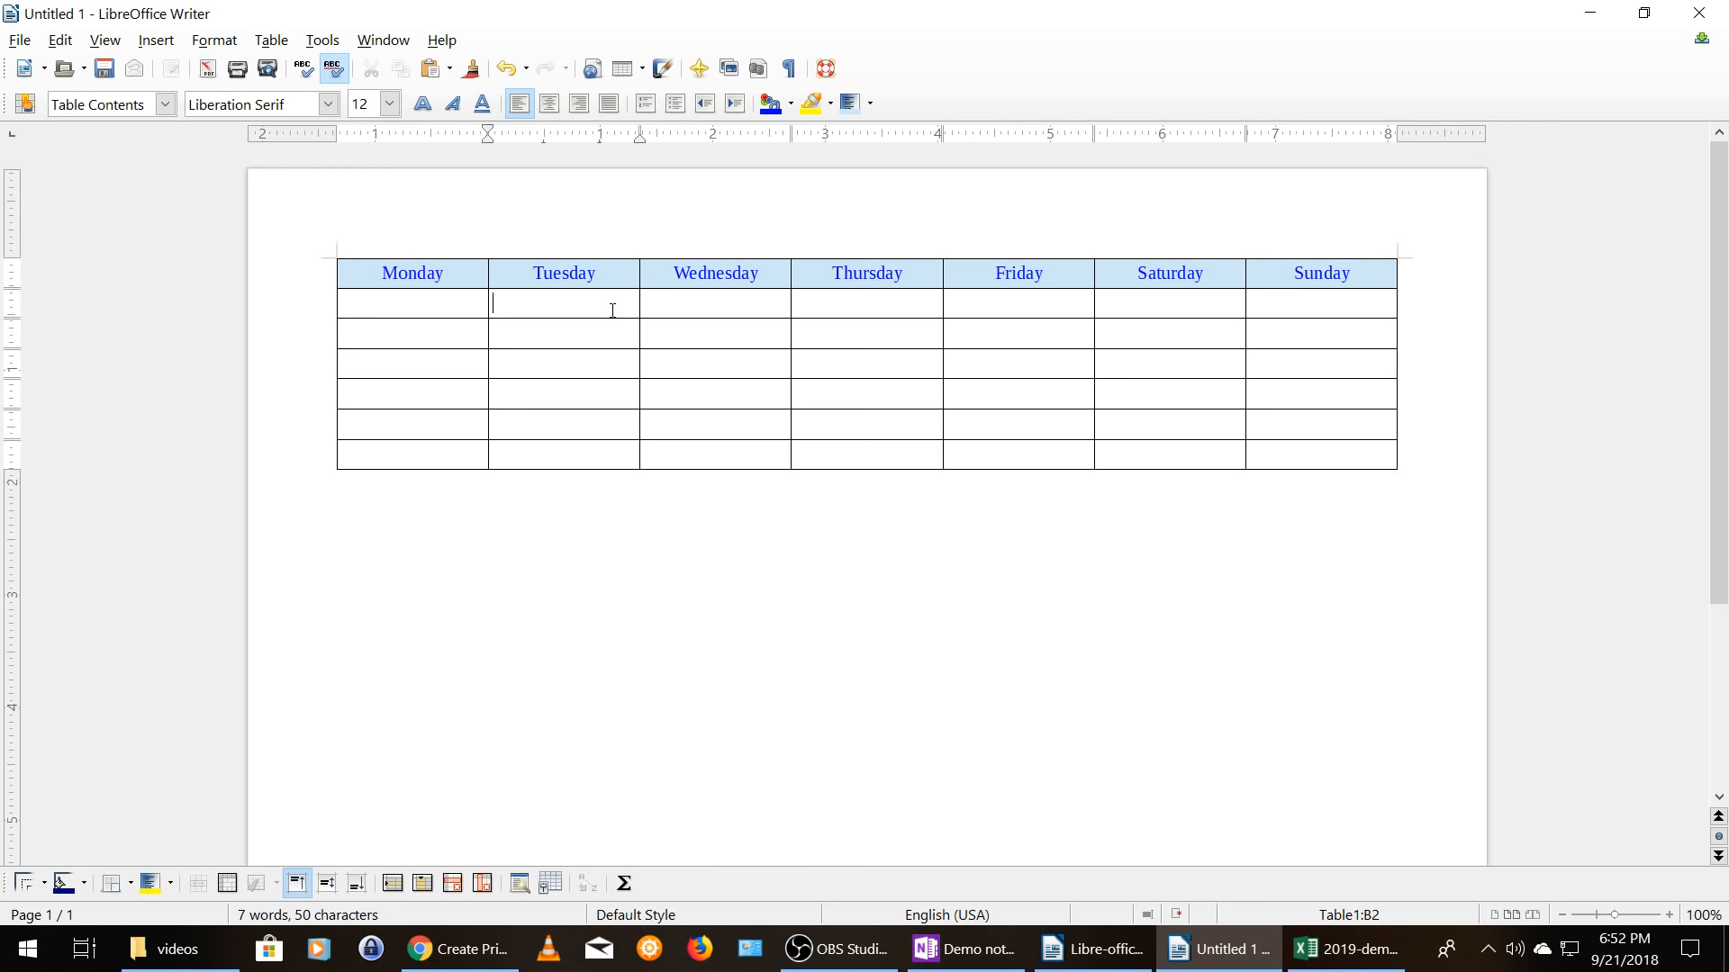
- Enter dates 1 to 6 from Tuesday to Sunday in the first week row and 7 under Monday in the second
text(1)
text(2)
key(Tab)
text(3)
key(Tab)
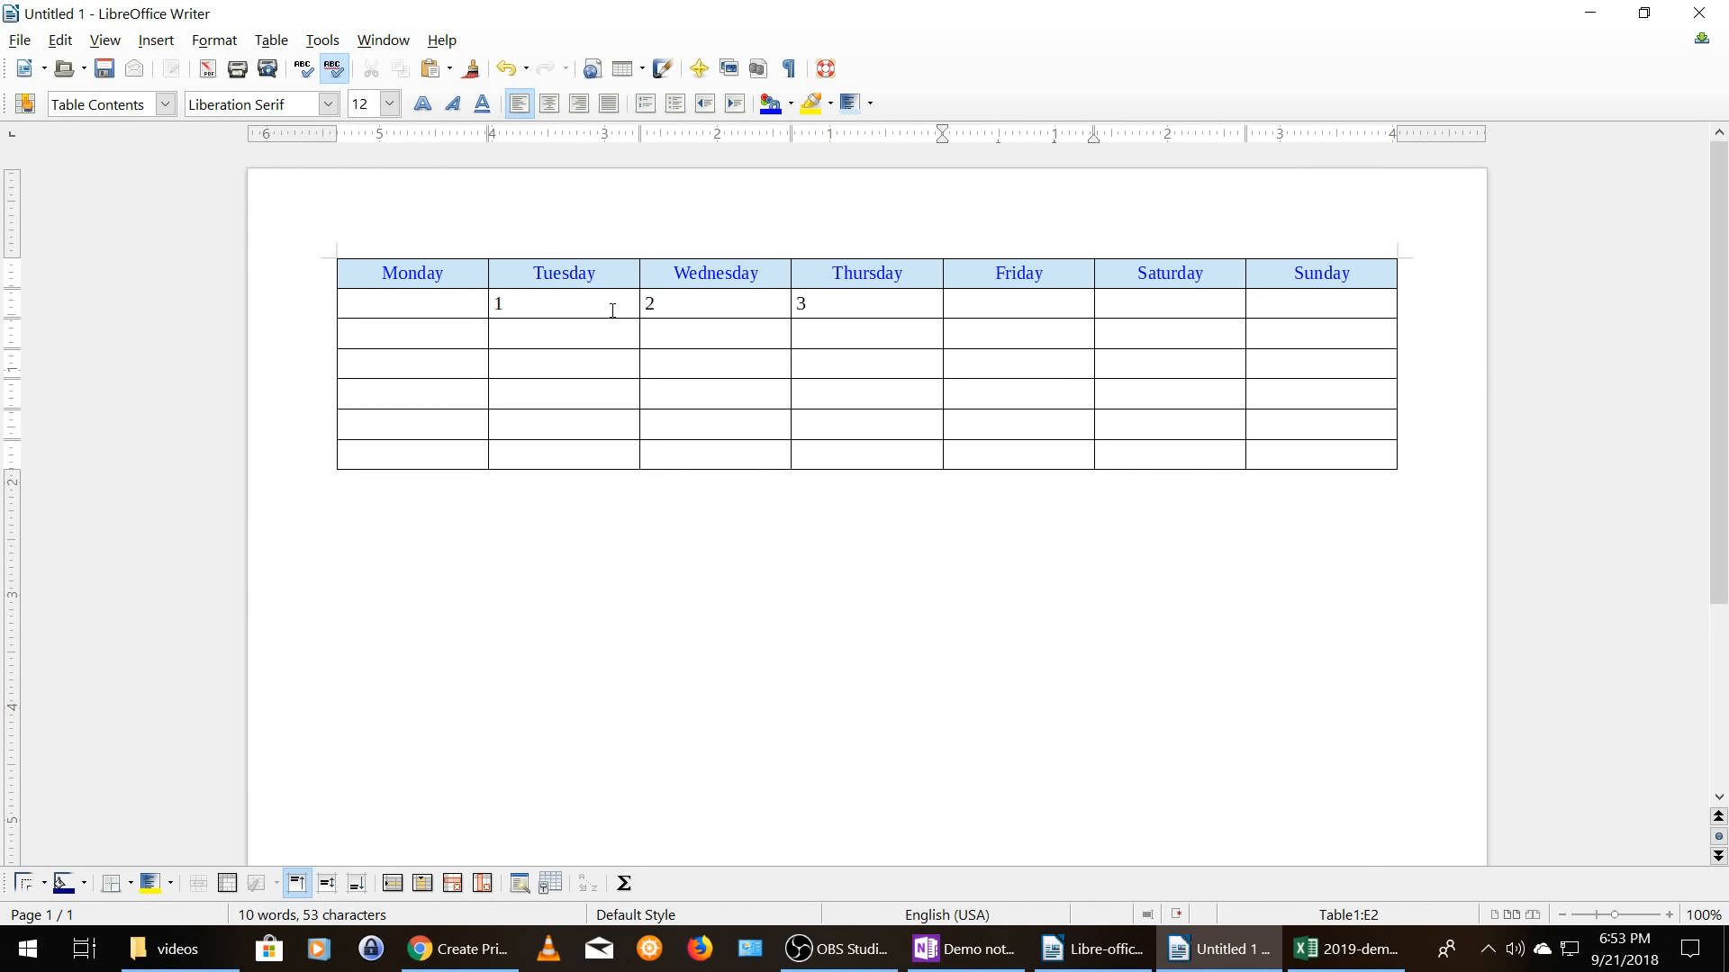
text(4)
key(Tab)
text(5)
key(Tab)
text(6)
key(Tab)
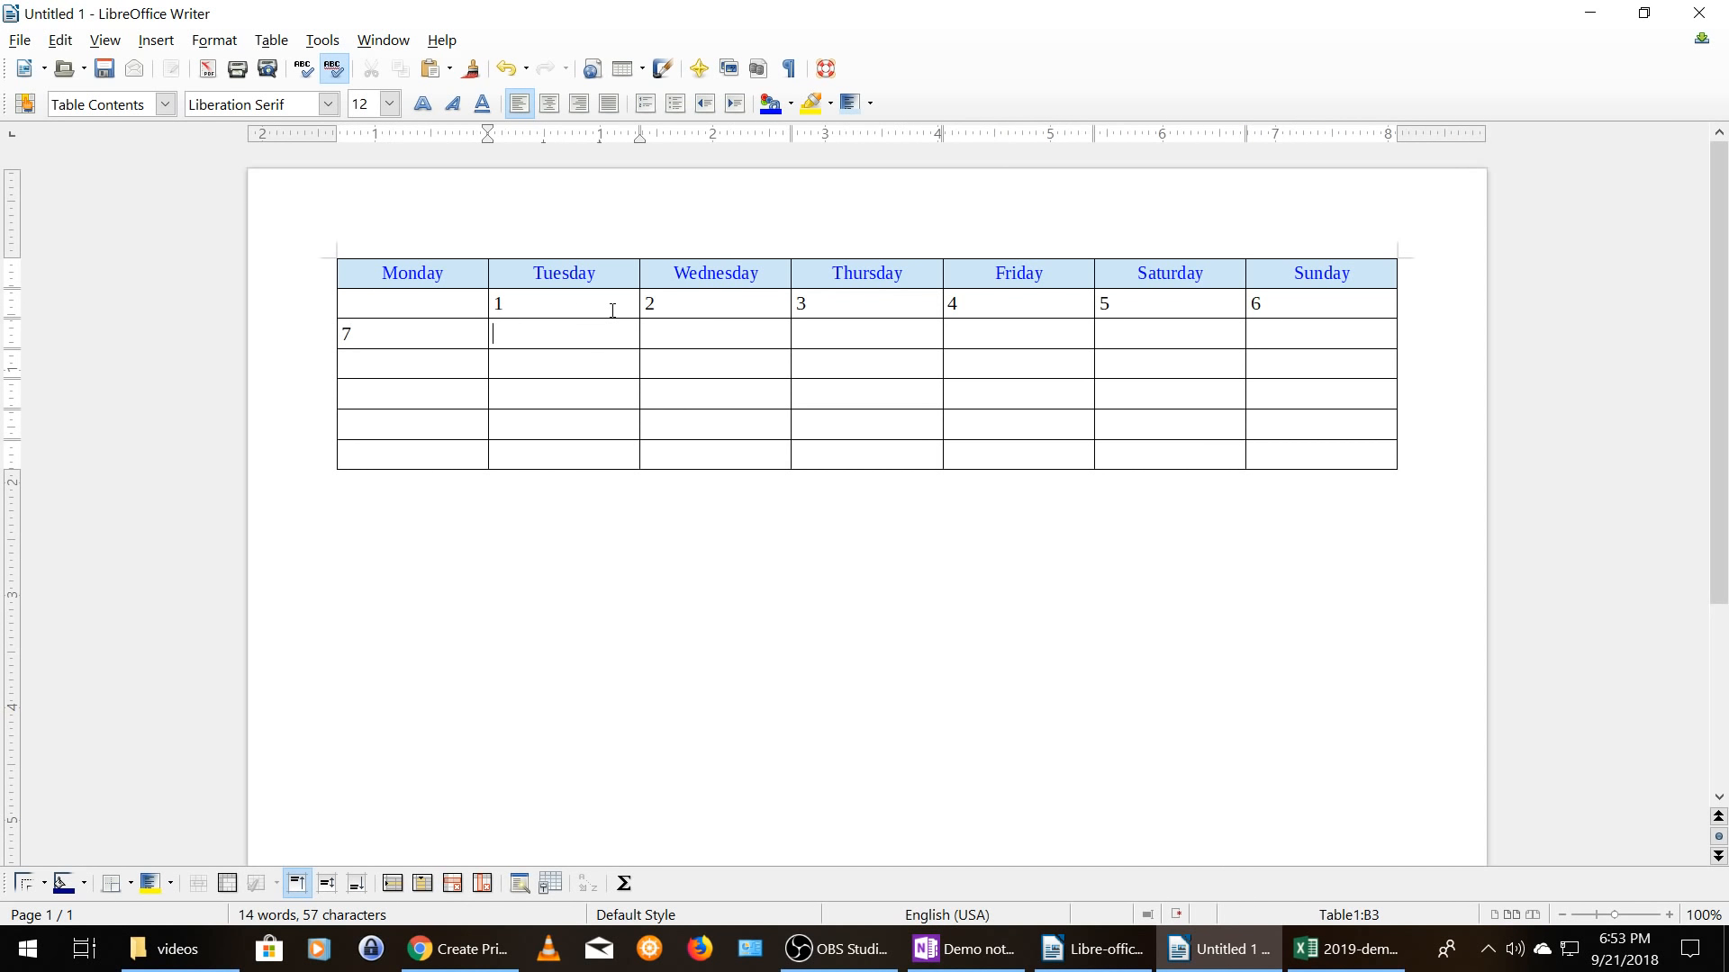
- Enter the remaining Tuesday dates 8, 15, 22 and 29 down the Tuesday column
text(8)
text(15)
key(Down)
text(22)
key(Down)
text(29)
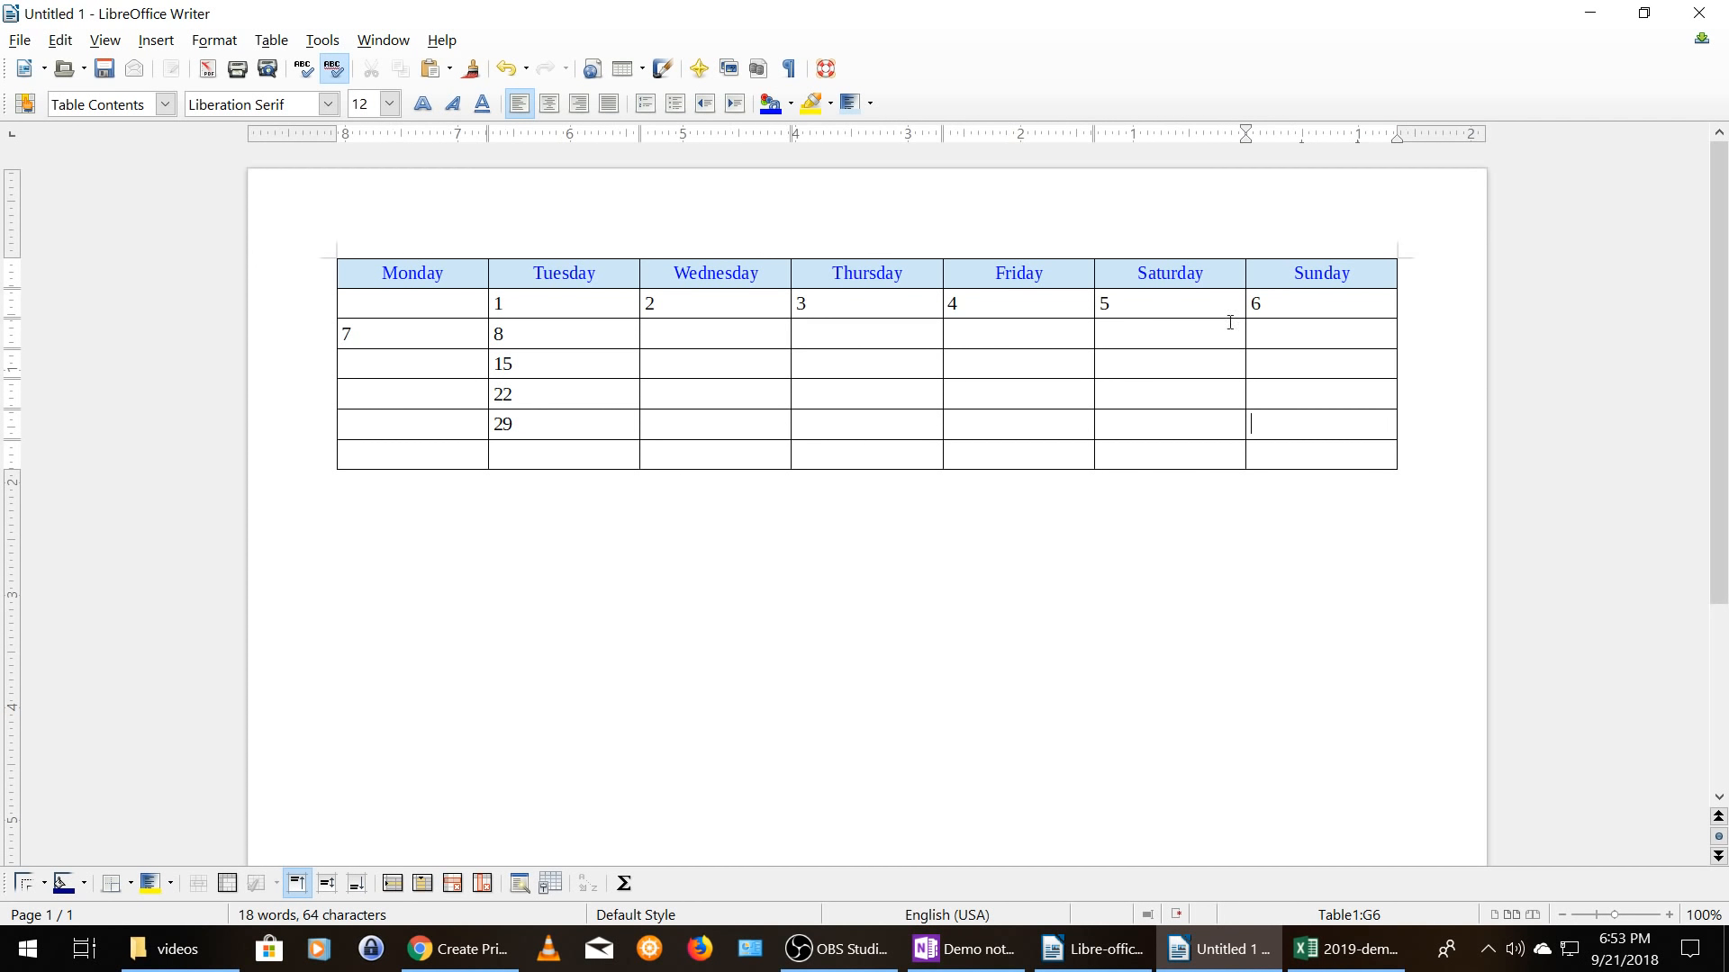
- Enter the remaining Sunday dates 13, 20 and 27 down the Sunday column
text(13)
key(Down)
text(20)
key(Down)
text(27)
key(Down)
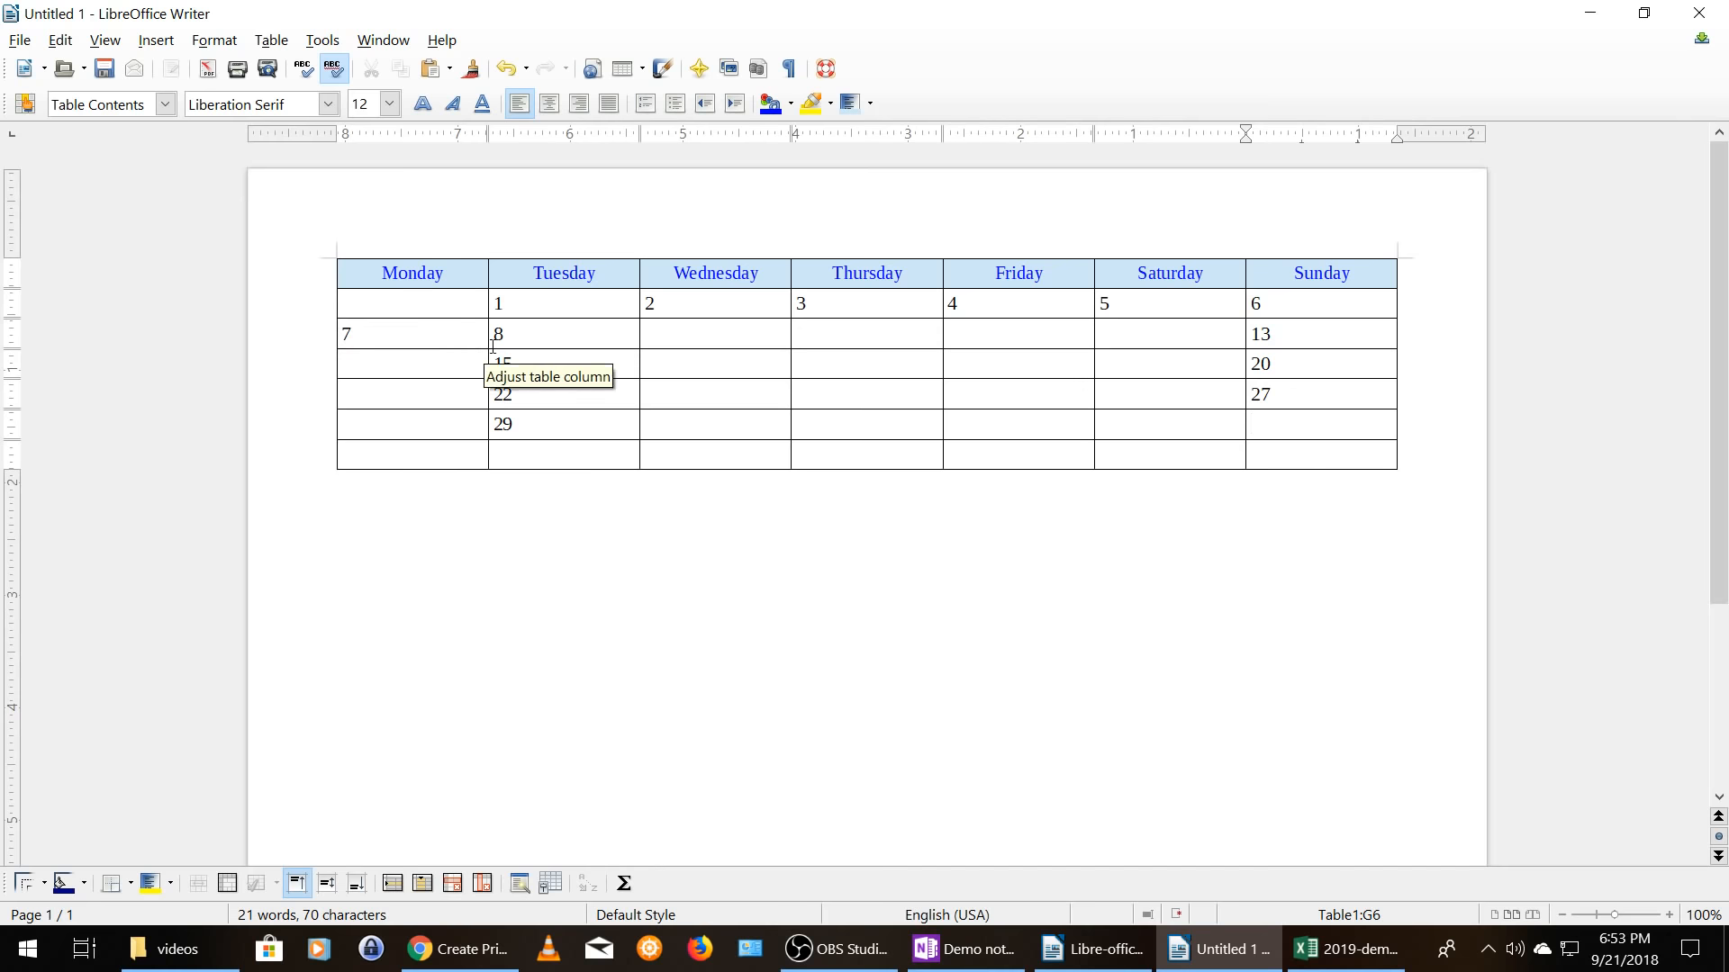
- Set the height of the first week row, containing dates 1 to 6, to 0.9 inches
click(584, 329)
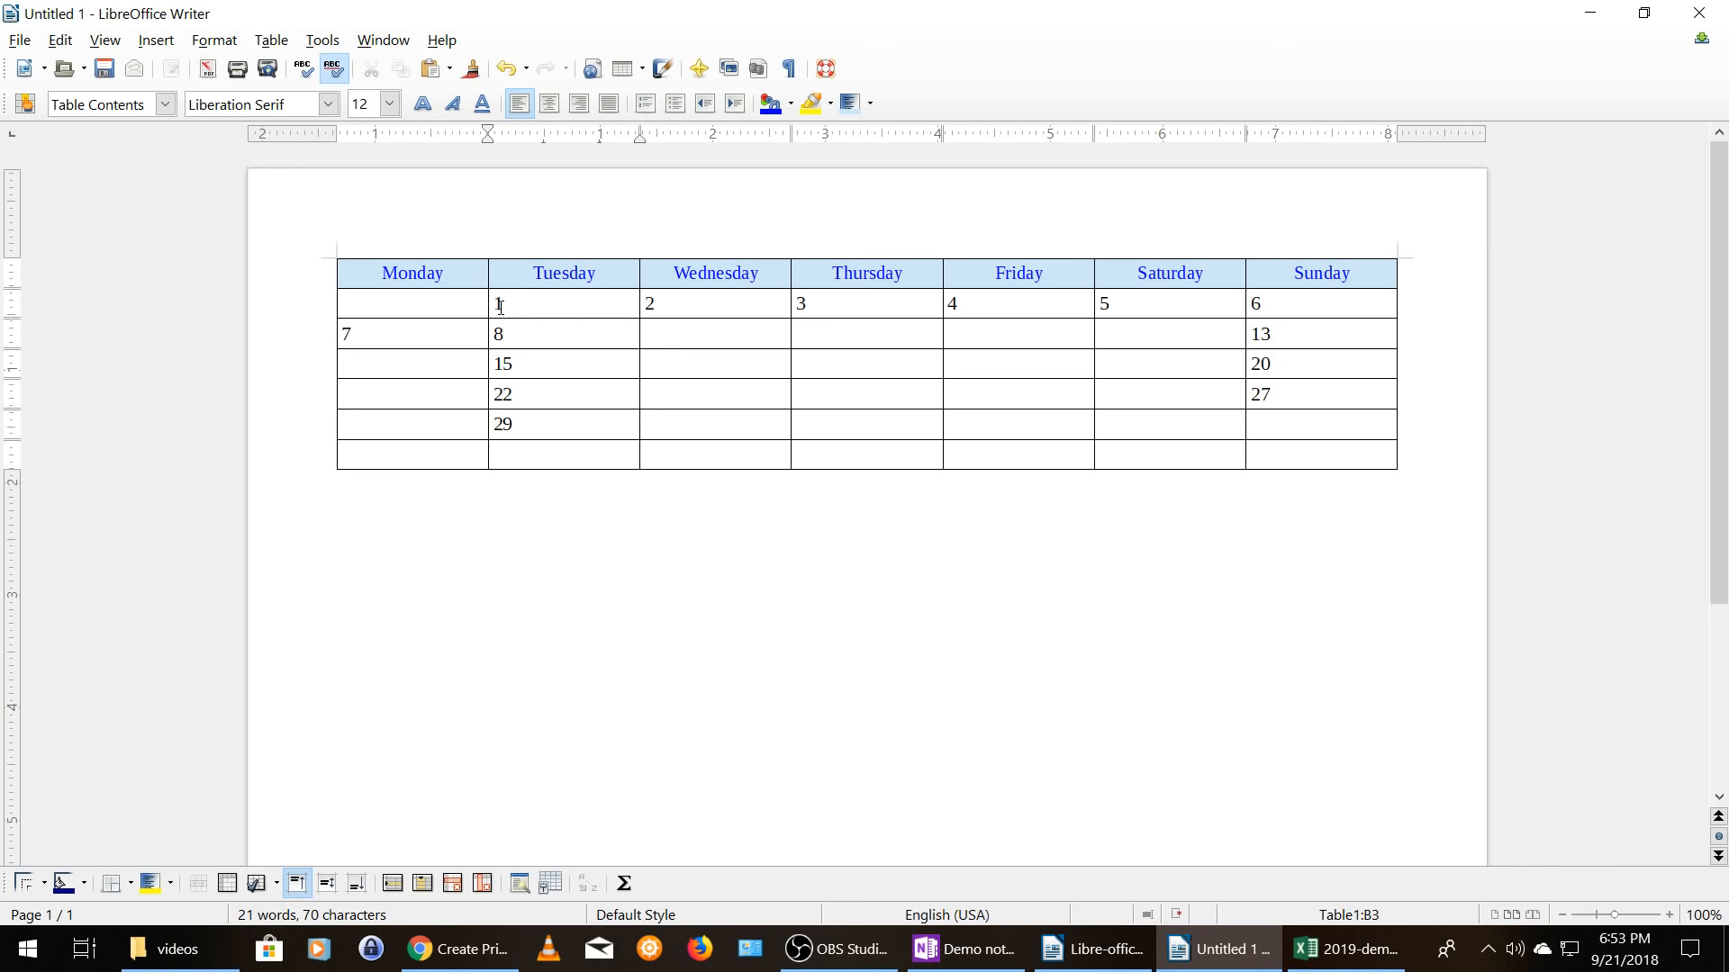
click(559, 304)
click(273, 41)
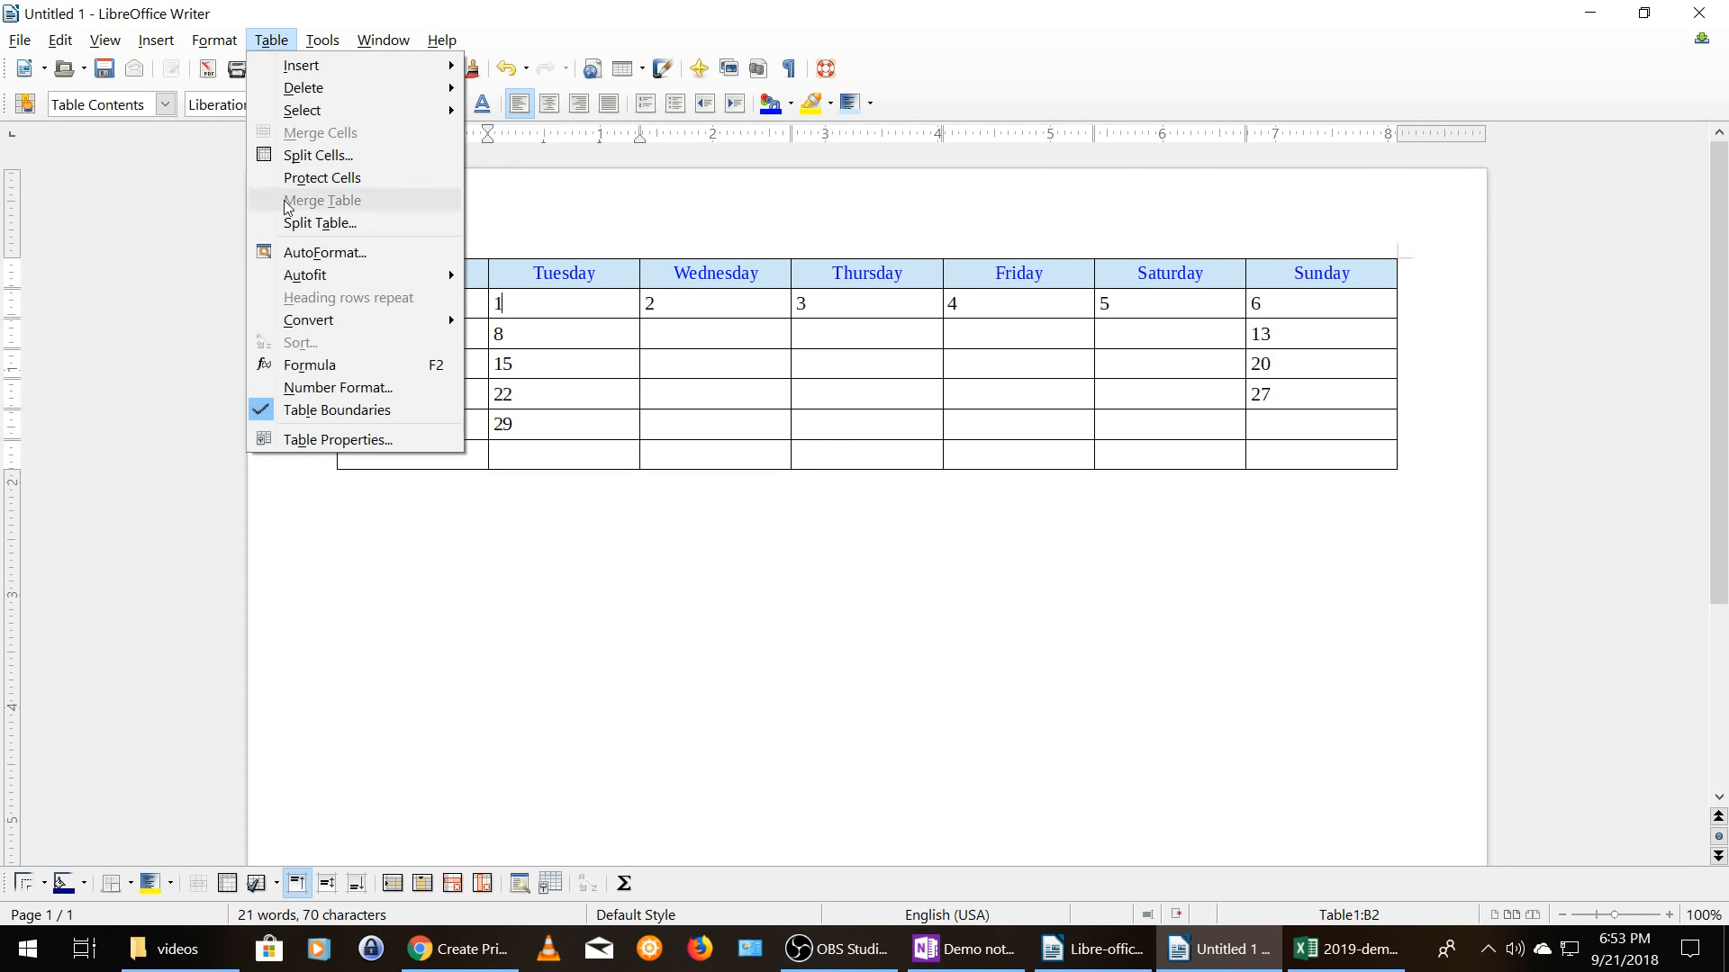
mouse_move(288, 274)
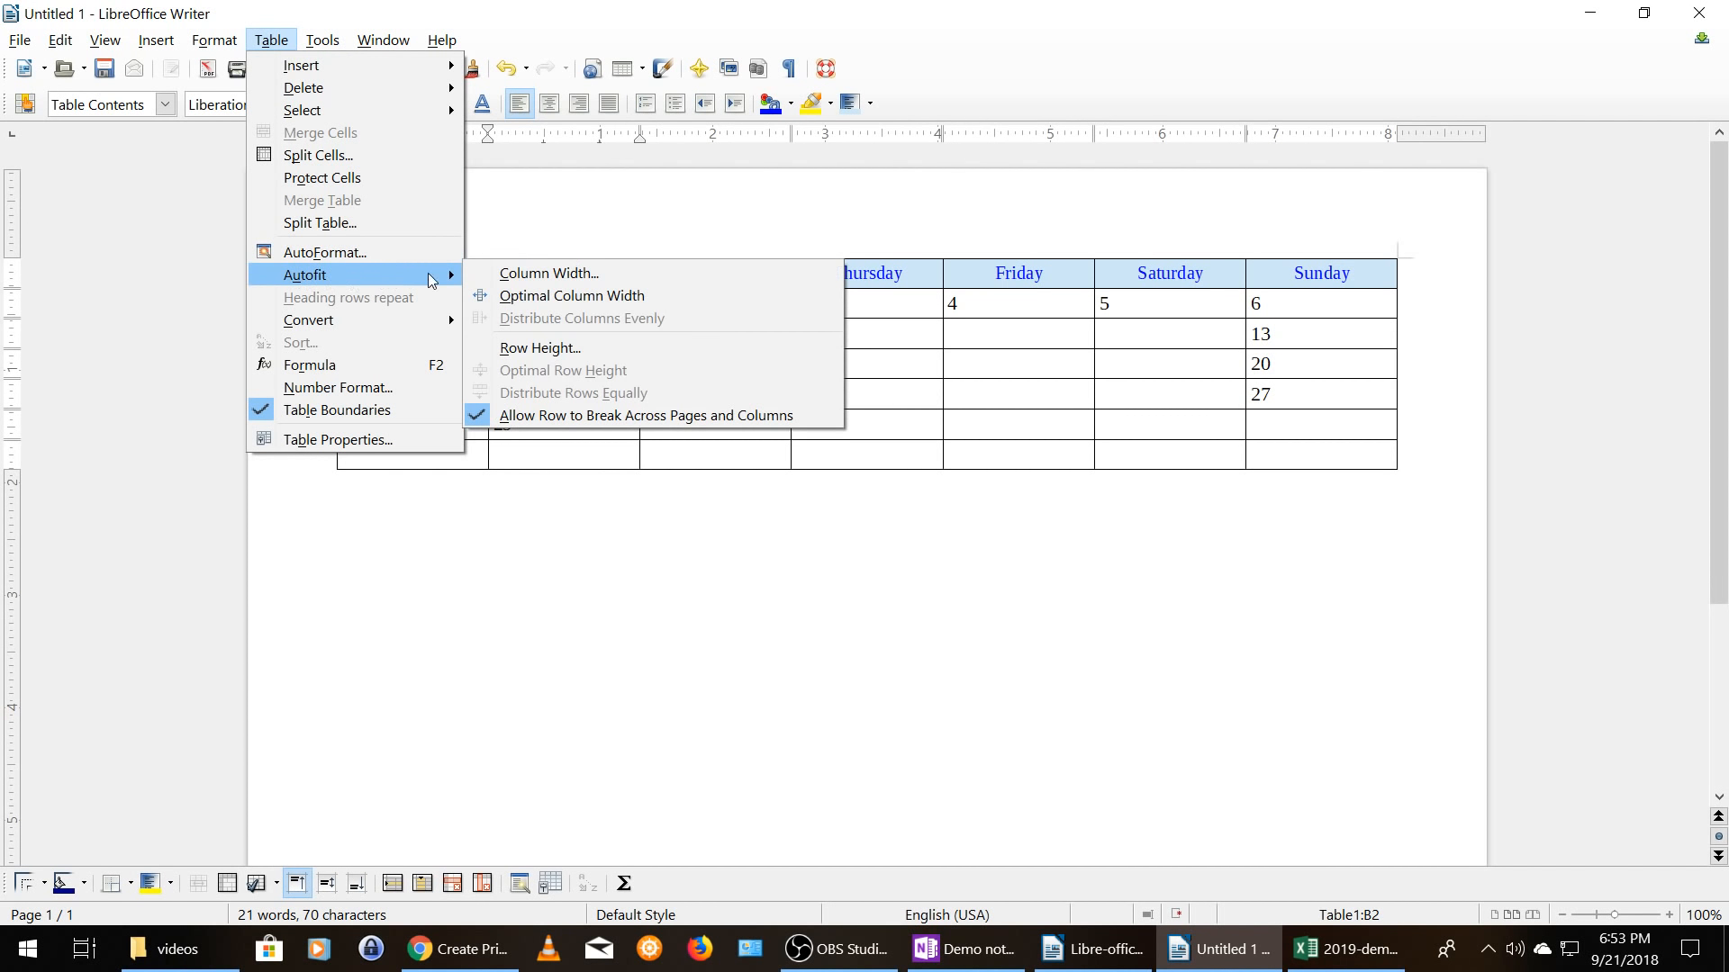
click(506, 347)
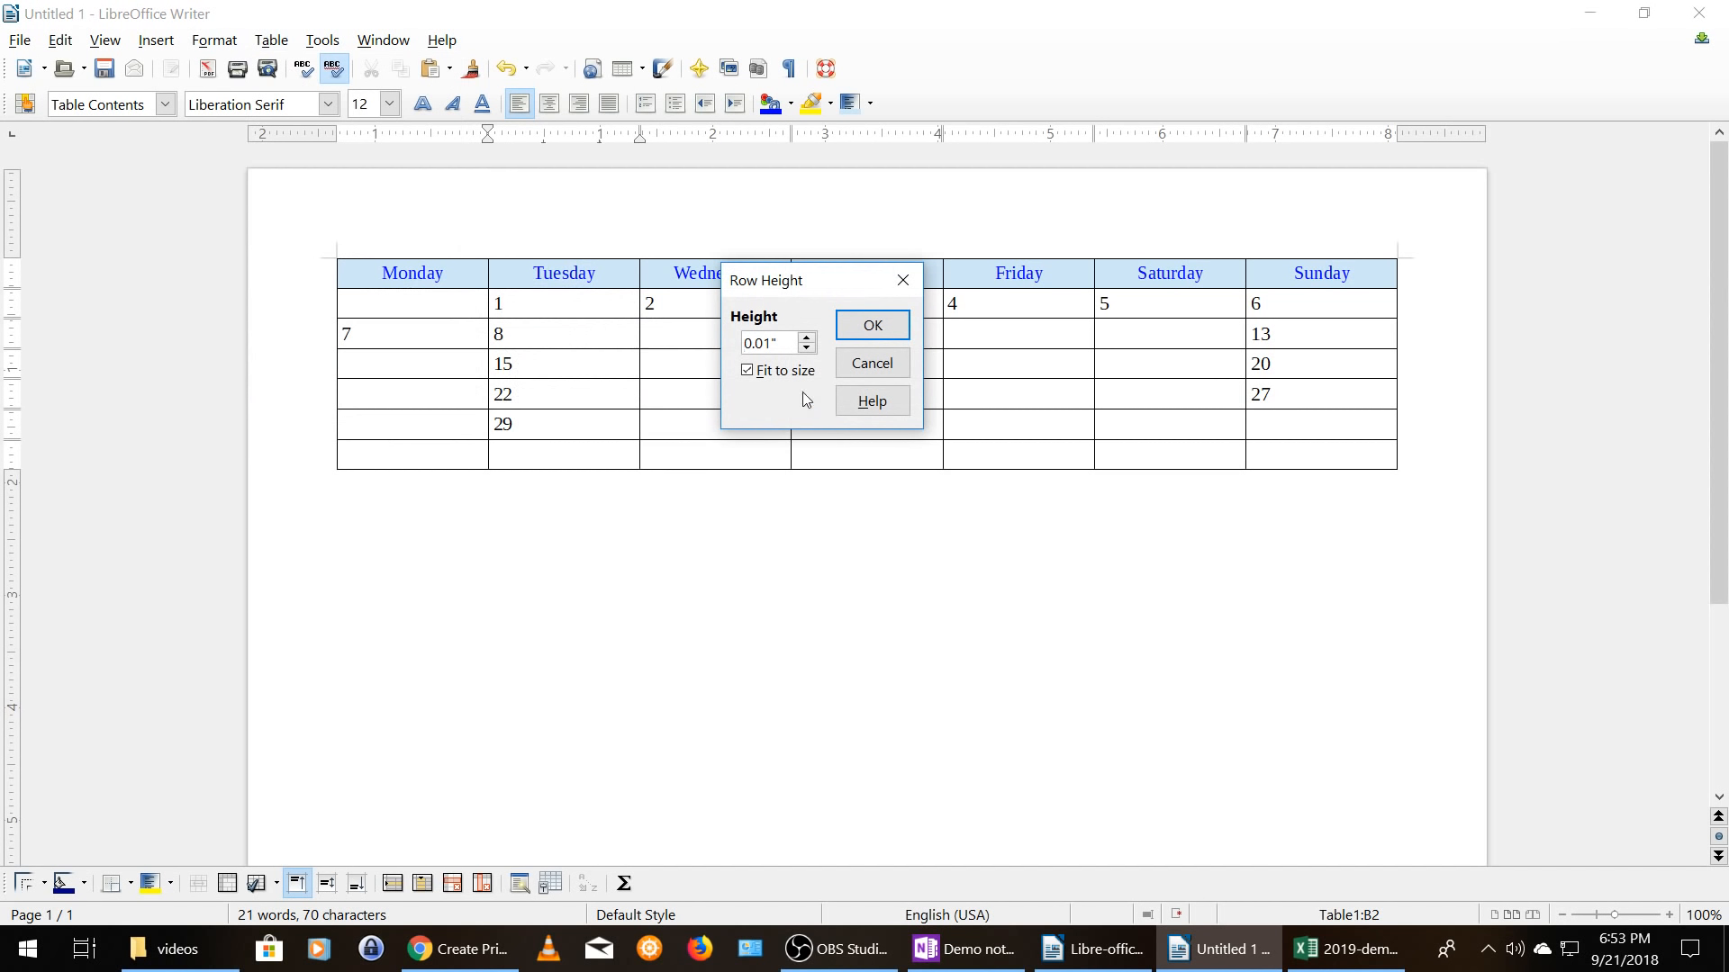
drag(789, 342, 746, 343)
key(BackSpace)
text(.9)
click(871, 326)
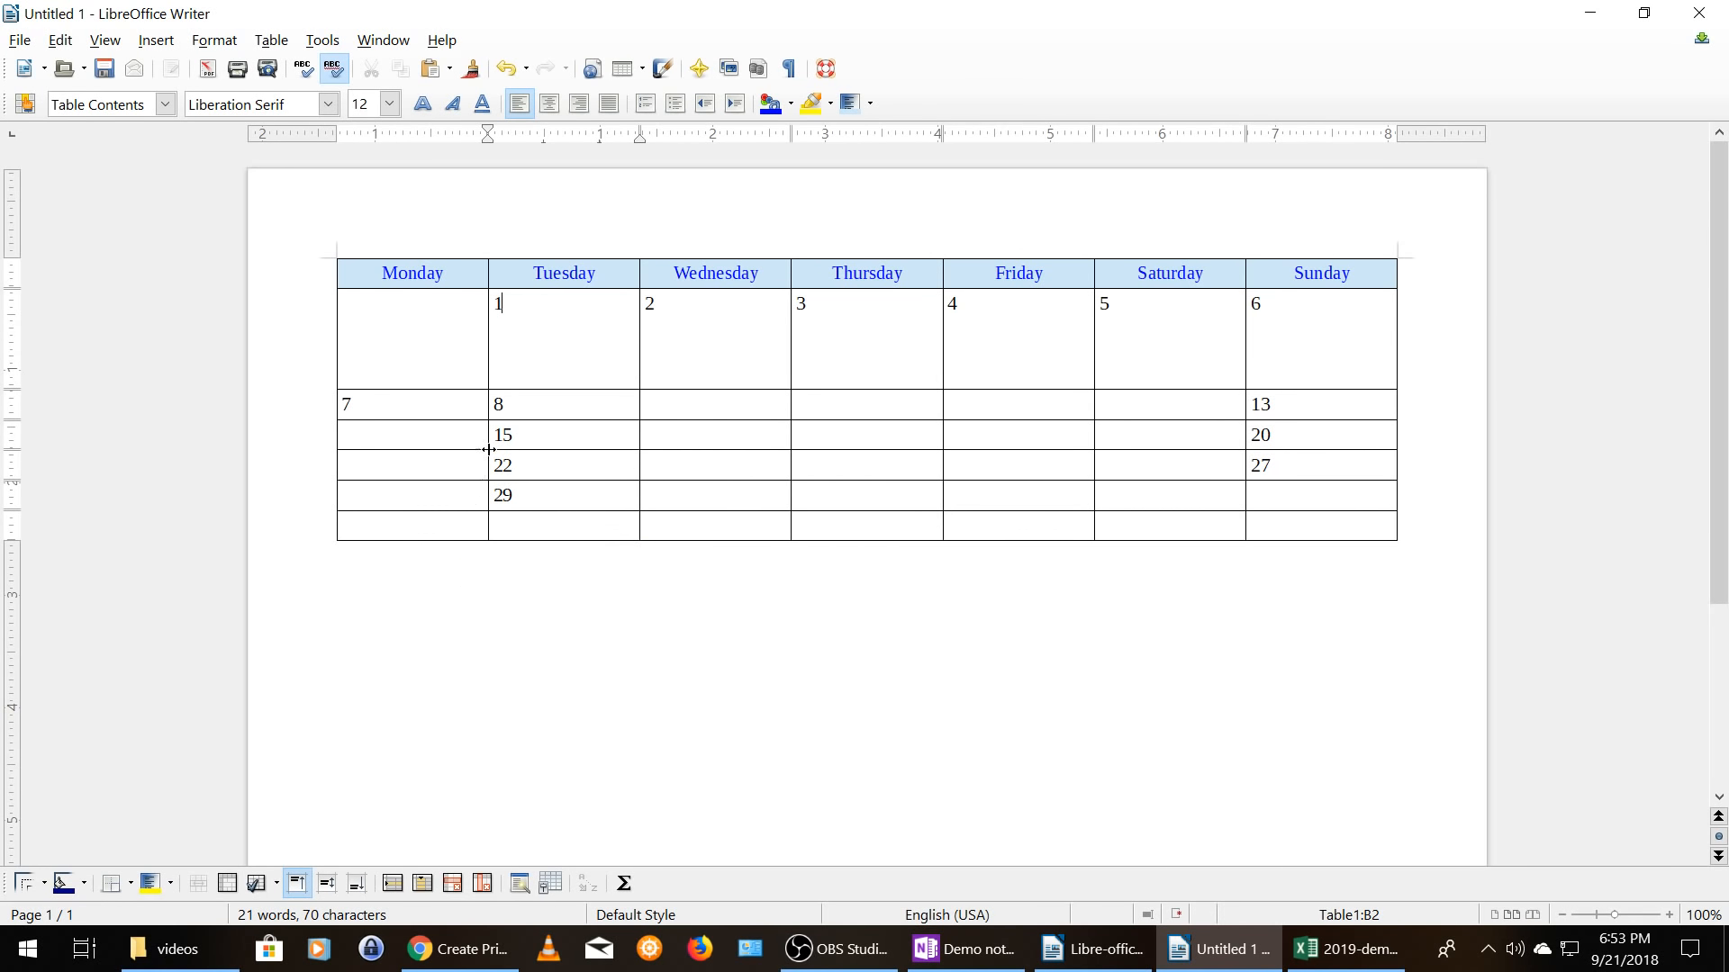
- Set the height of the second week row, starting with date 7, to 0.9 inches
click(505, 402)
click(270, 43)
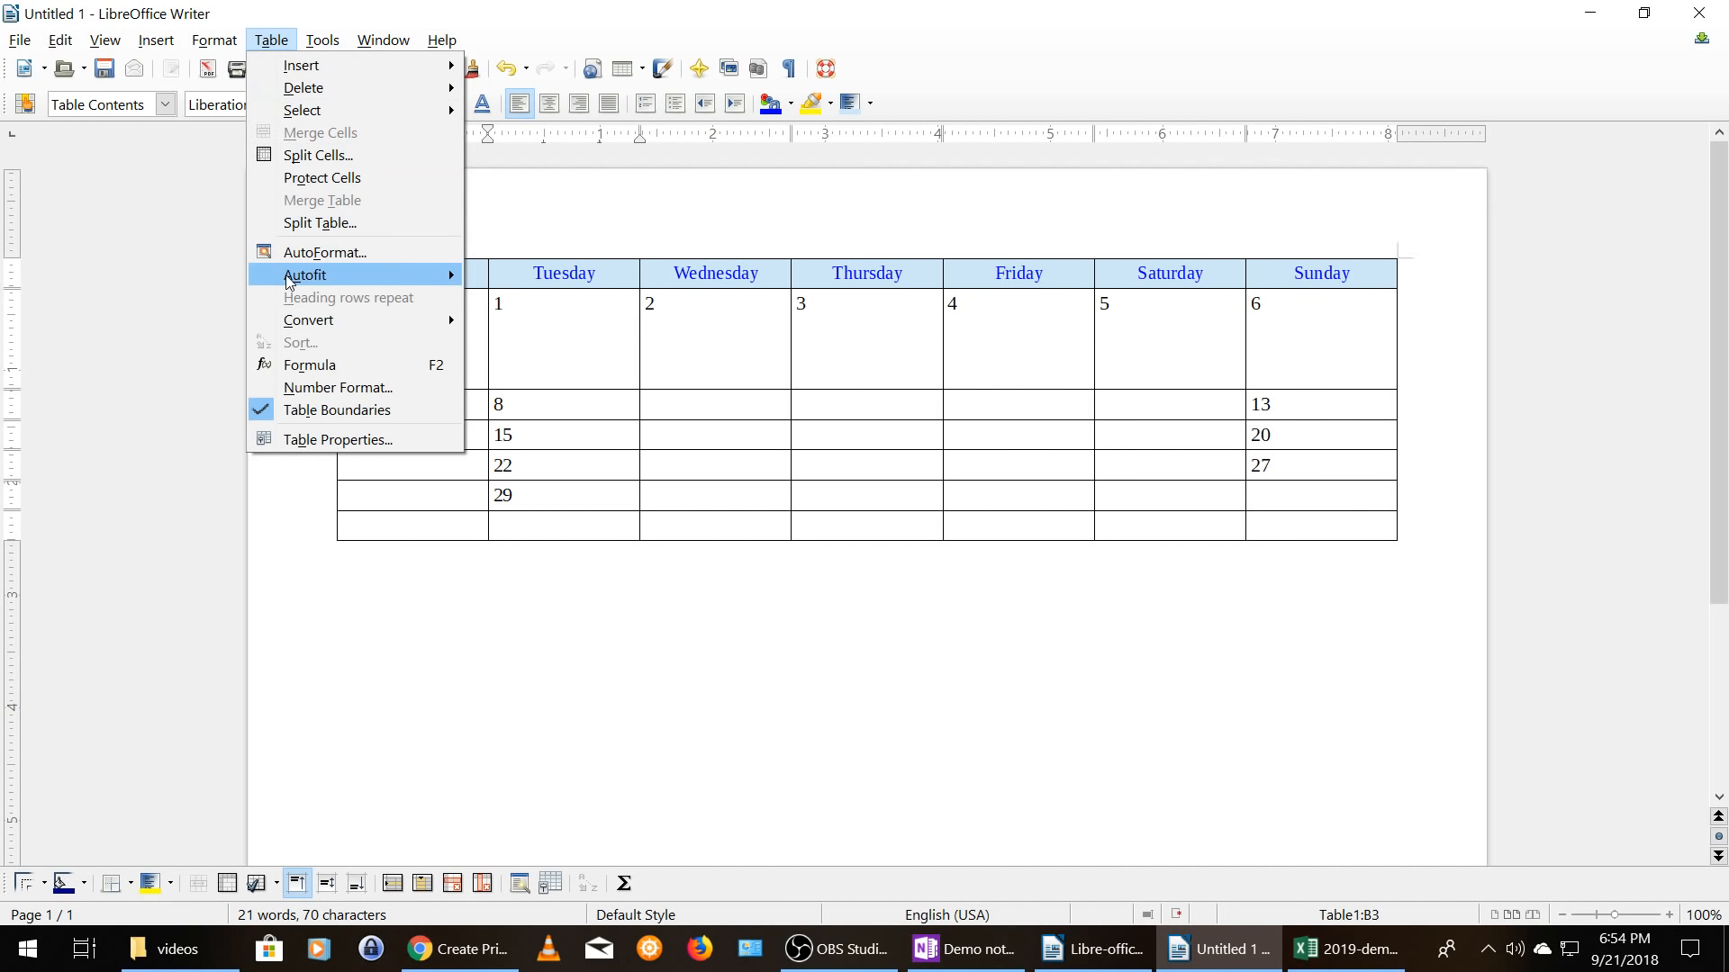
mouse_move(286, 277)
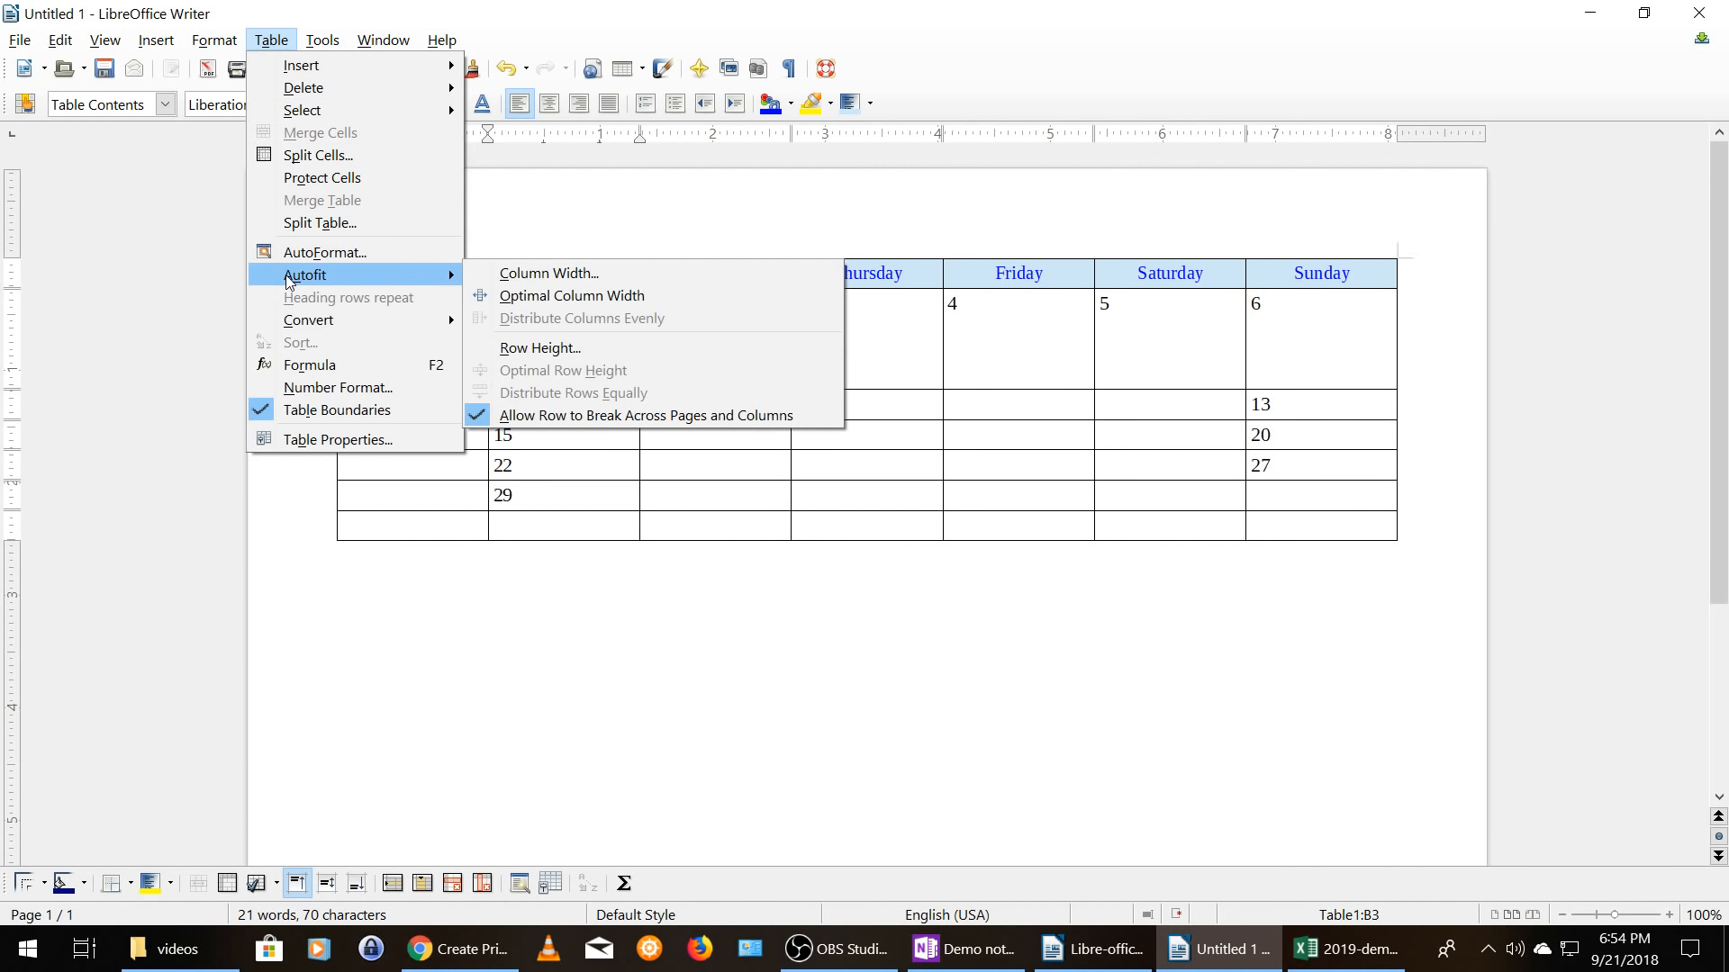
click(505, 349)
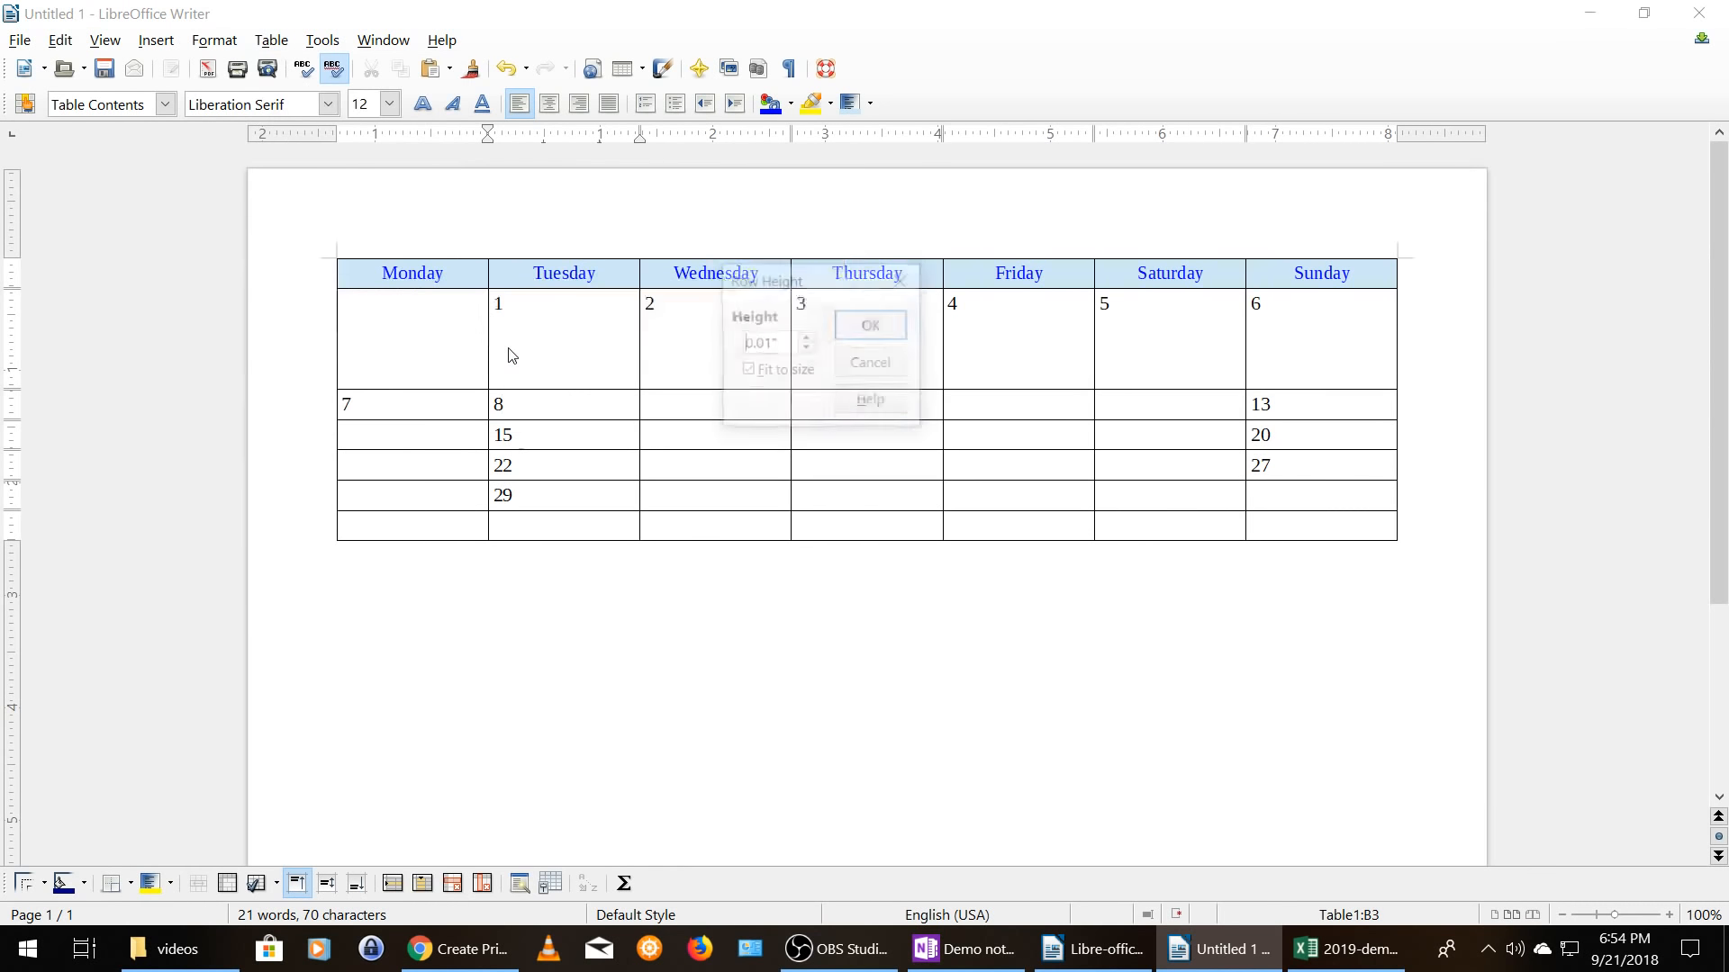
double_click(775, 343)
key(BackSpace)
text(.9)
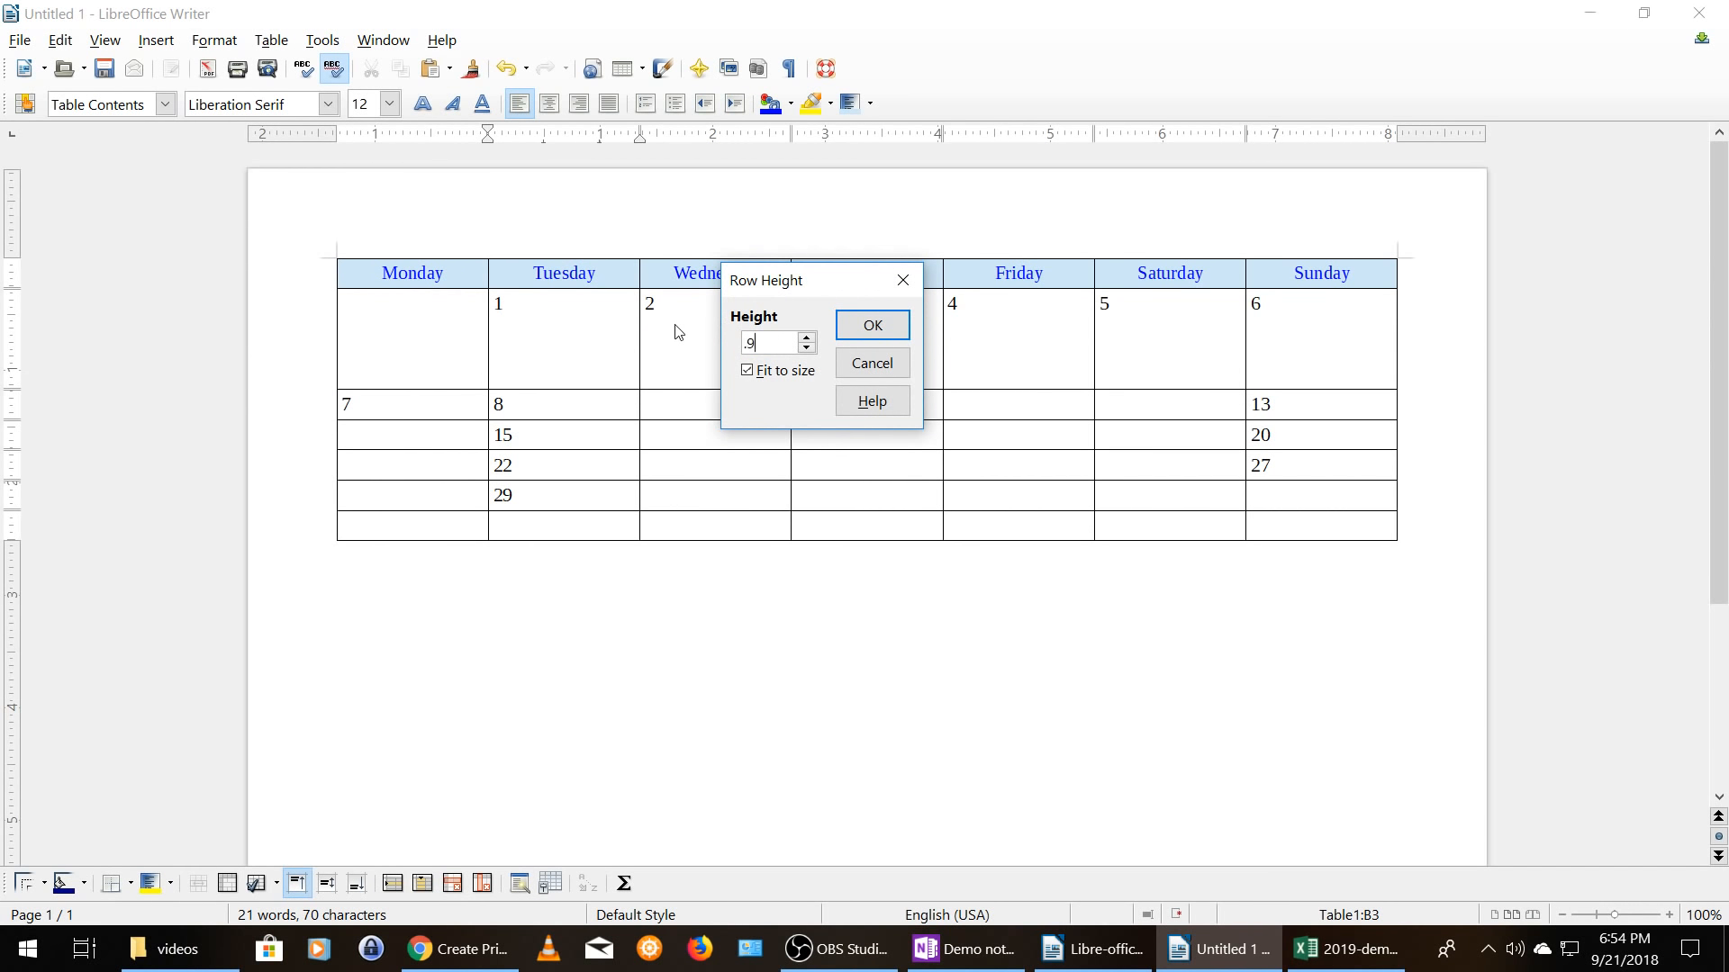
click(850, 326)
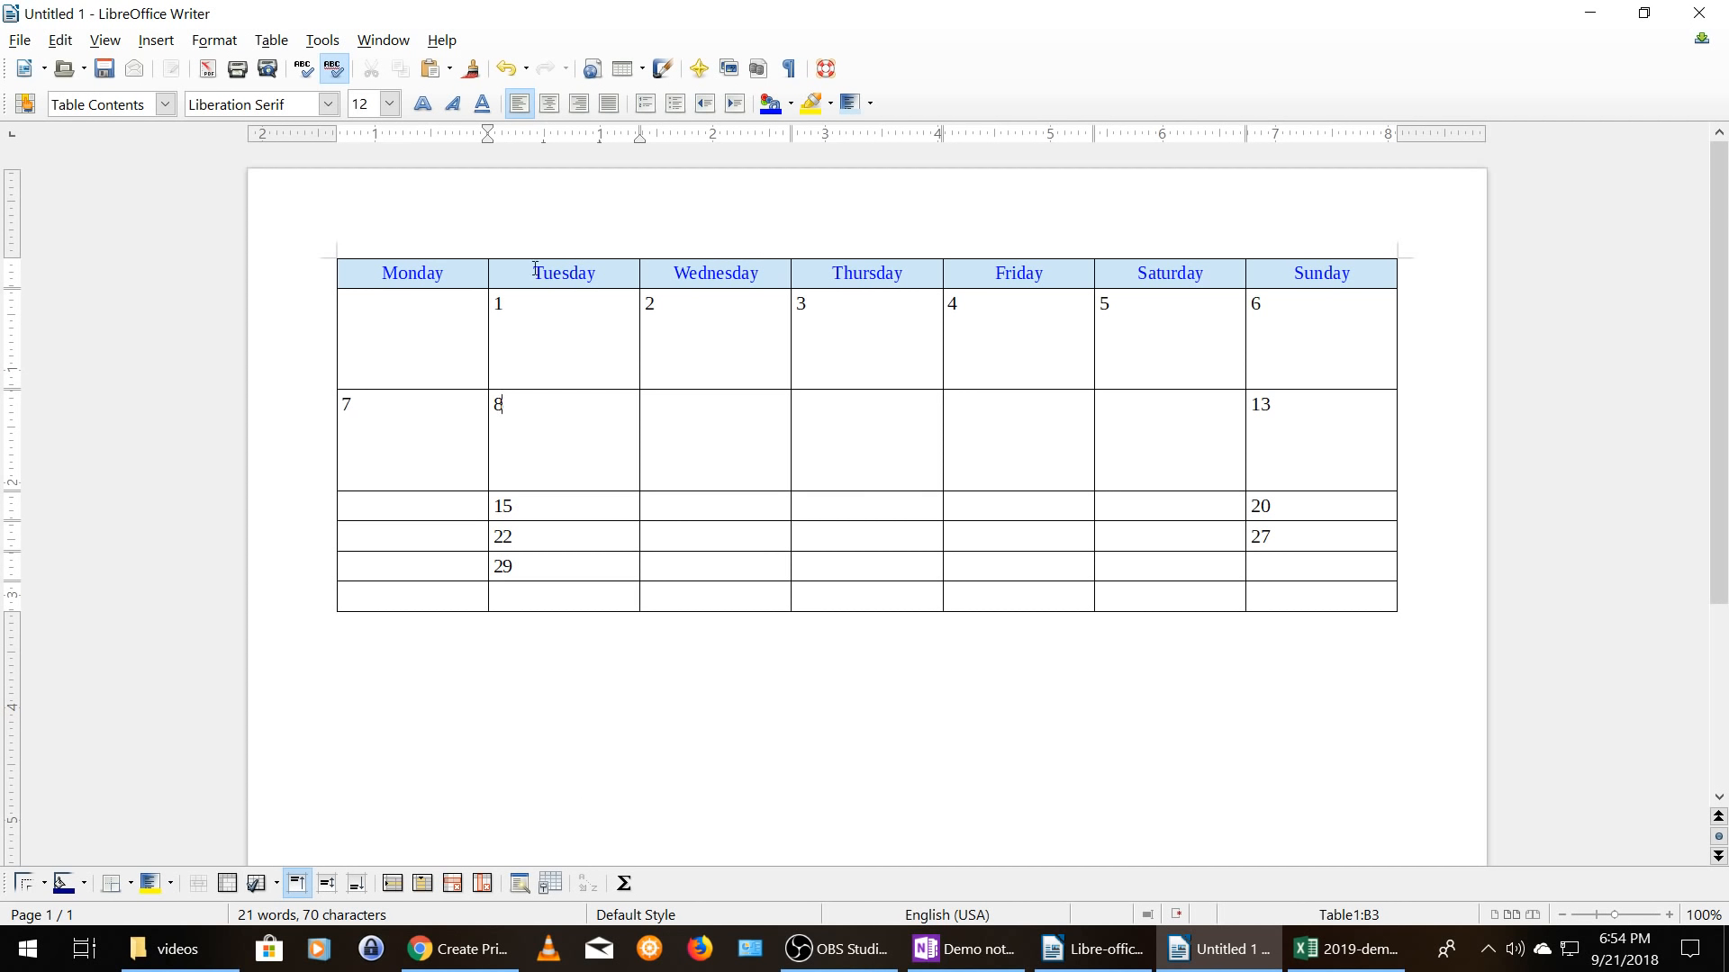
- Try right alignment on the date 8 and return it to left alignment
click(580, 108)
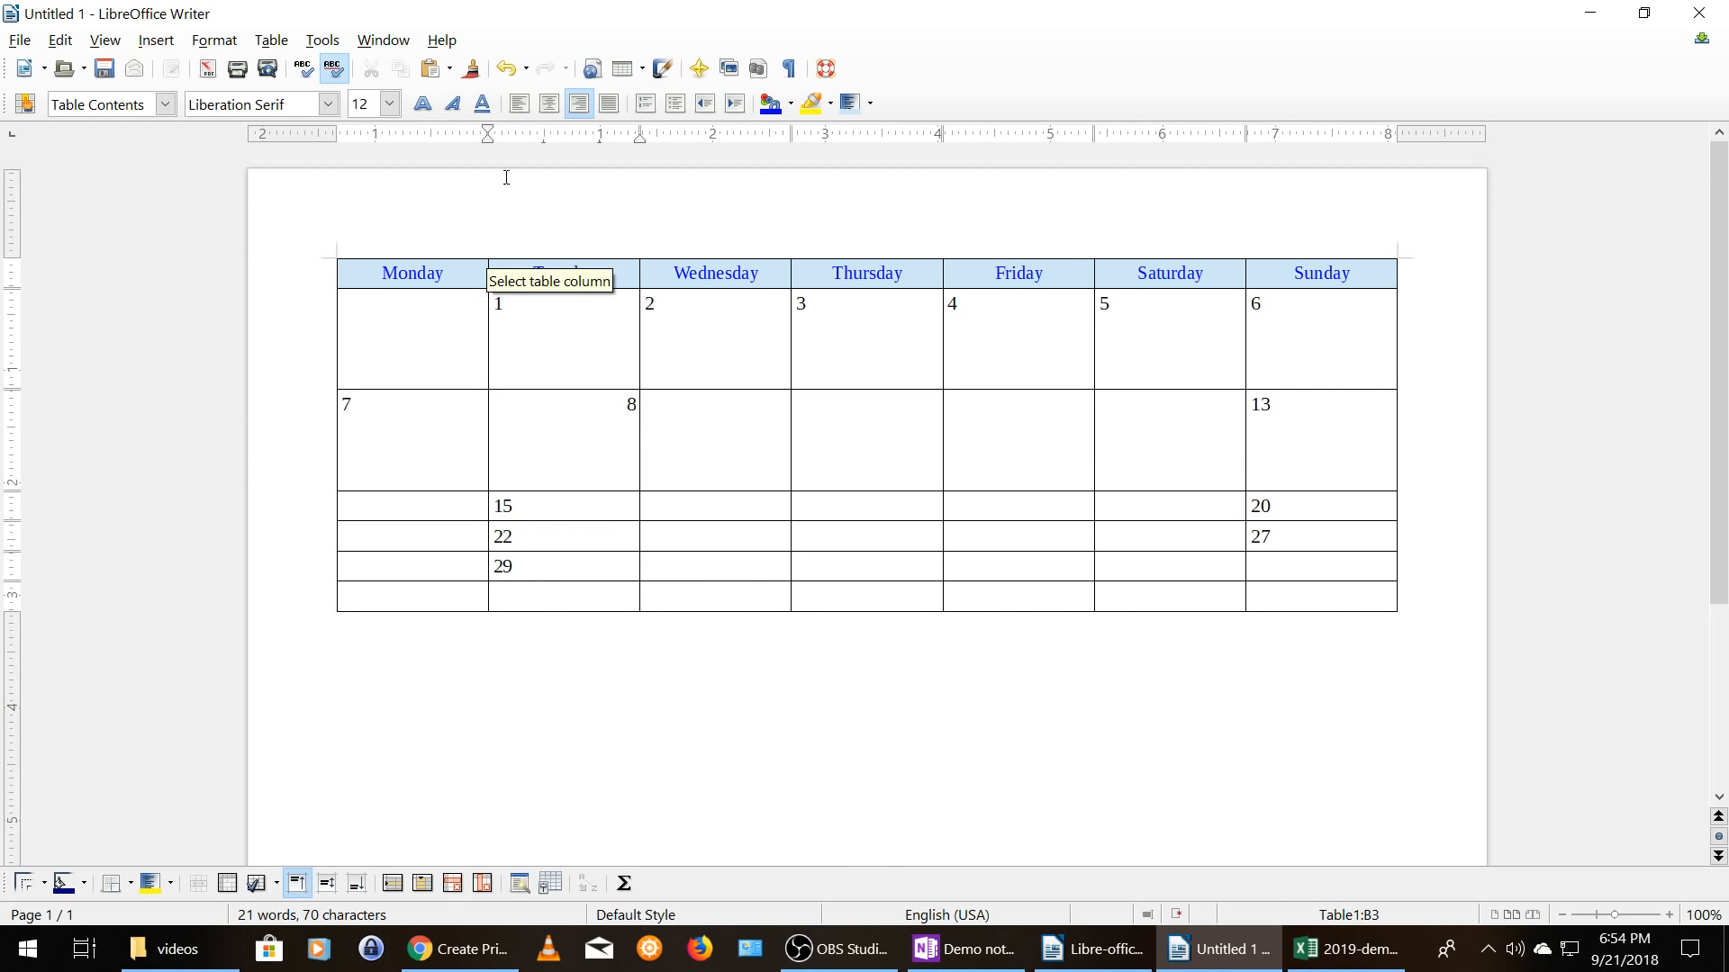
click(519, 107)
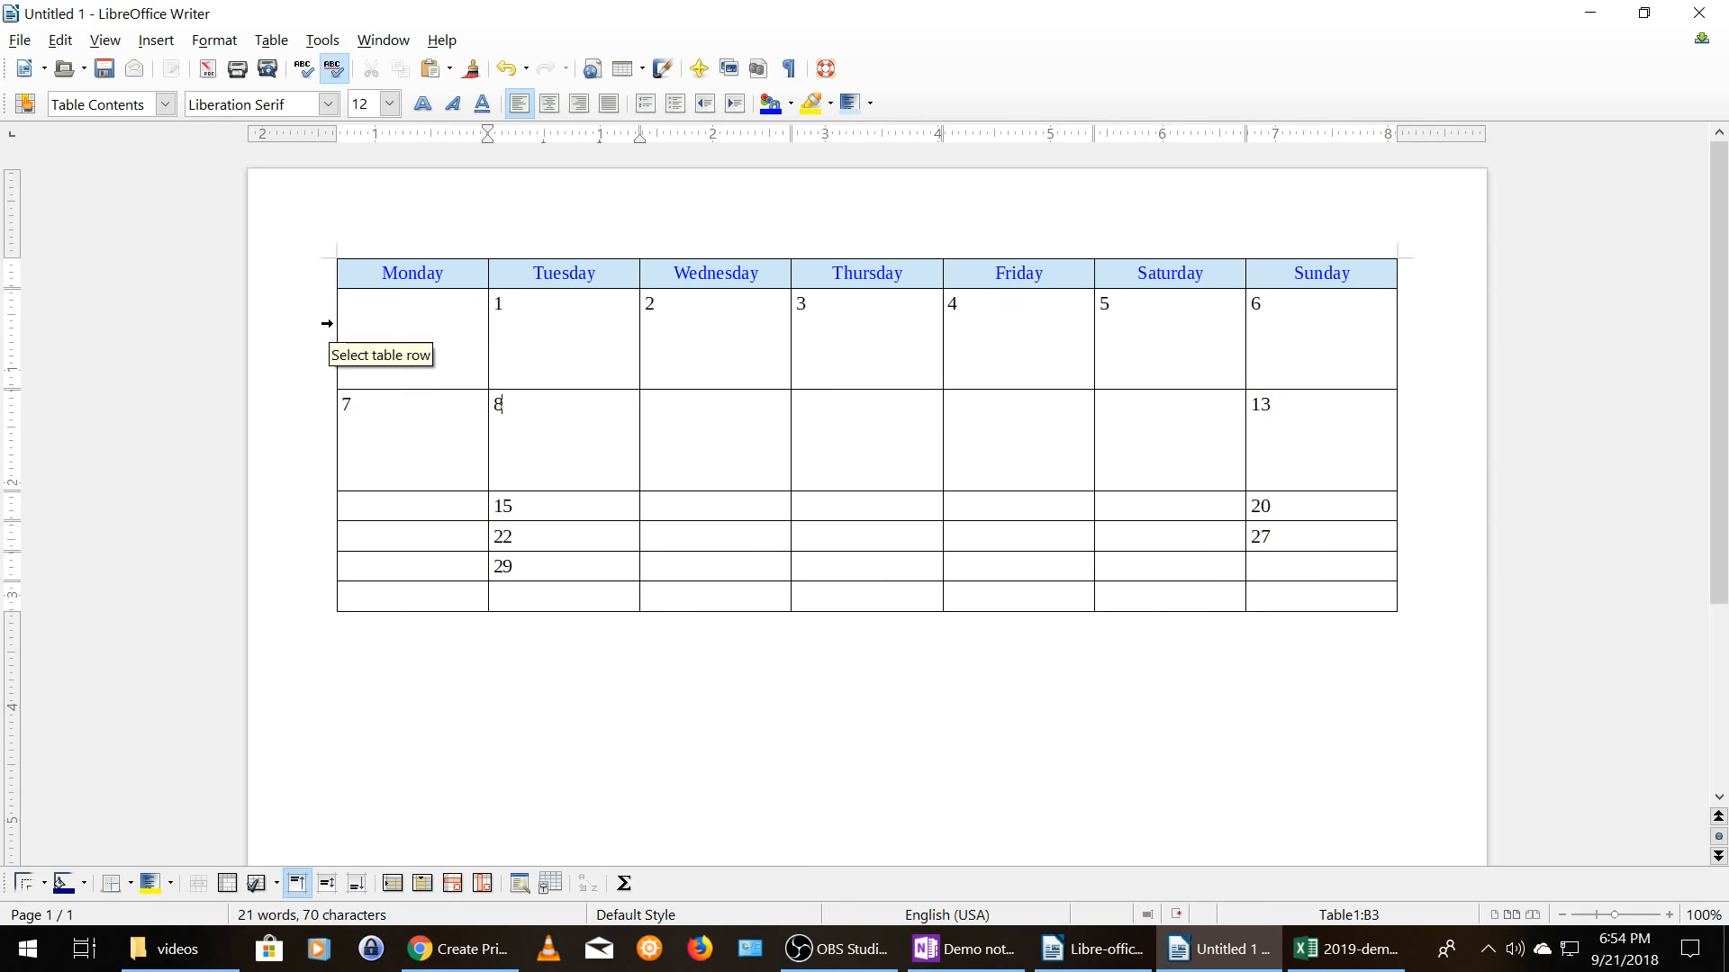
- Insert a blank line above the table and enter the title "January 2019" on it
click(321, 281)
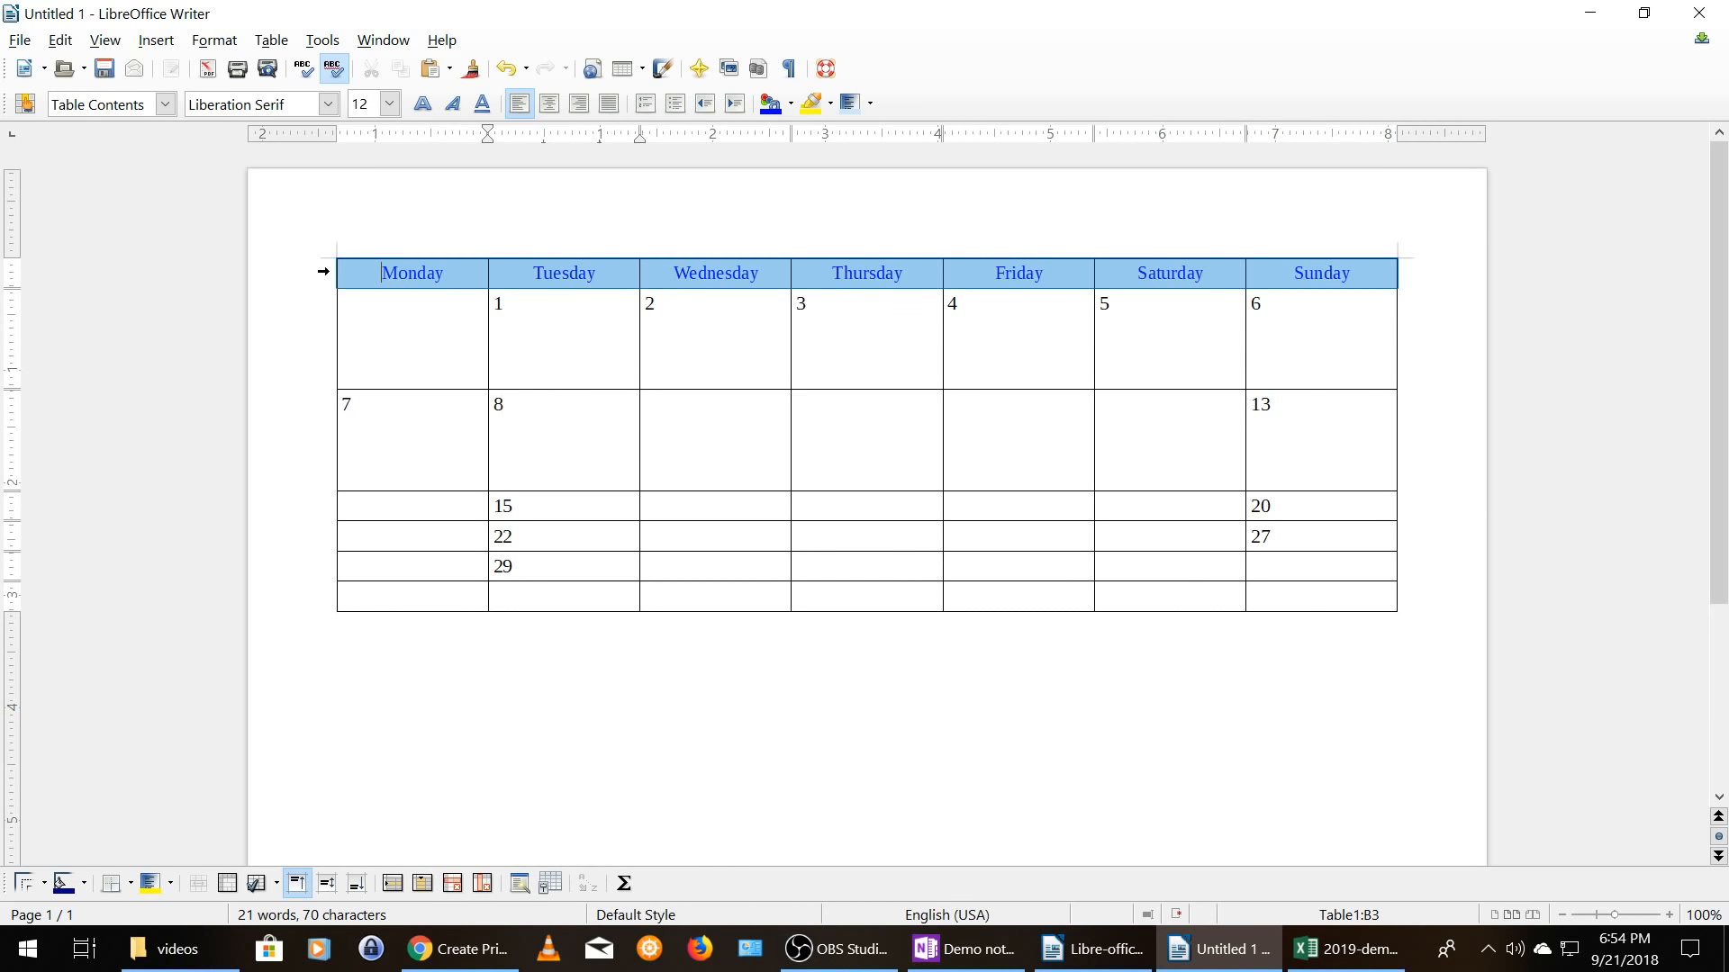
key(Escape)
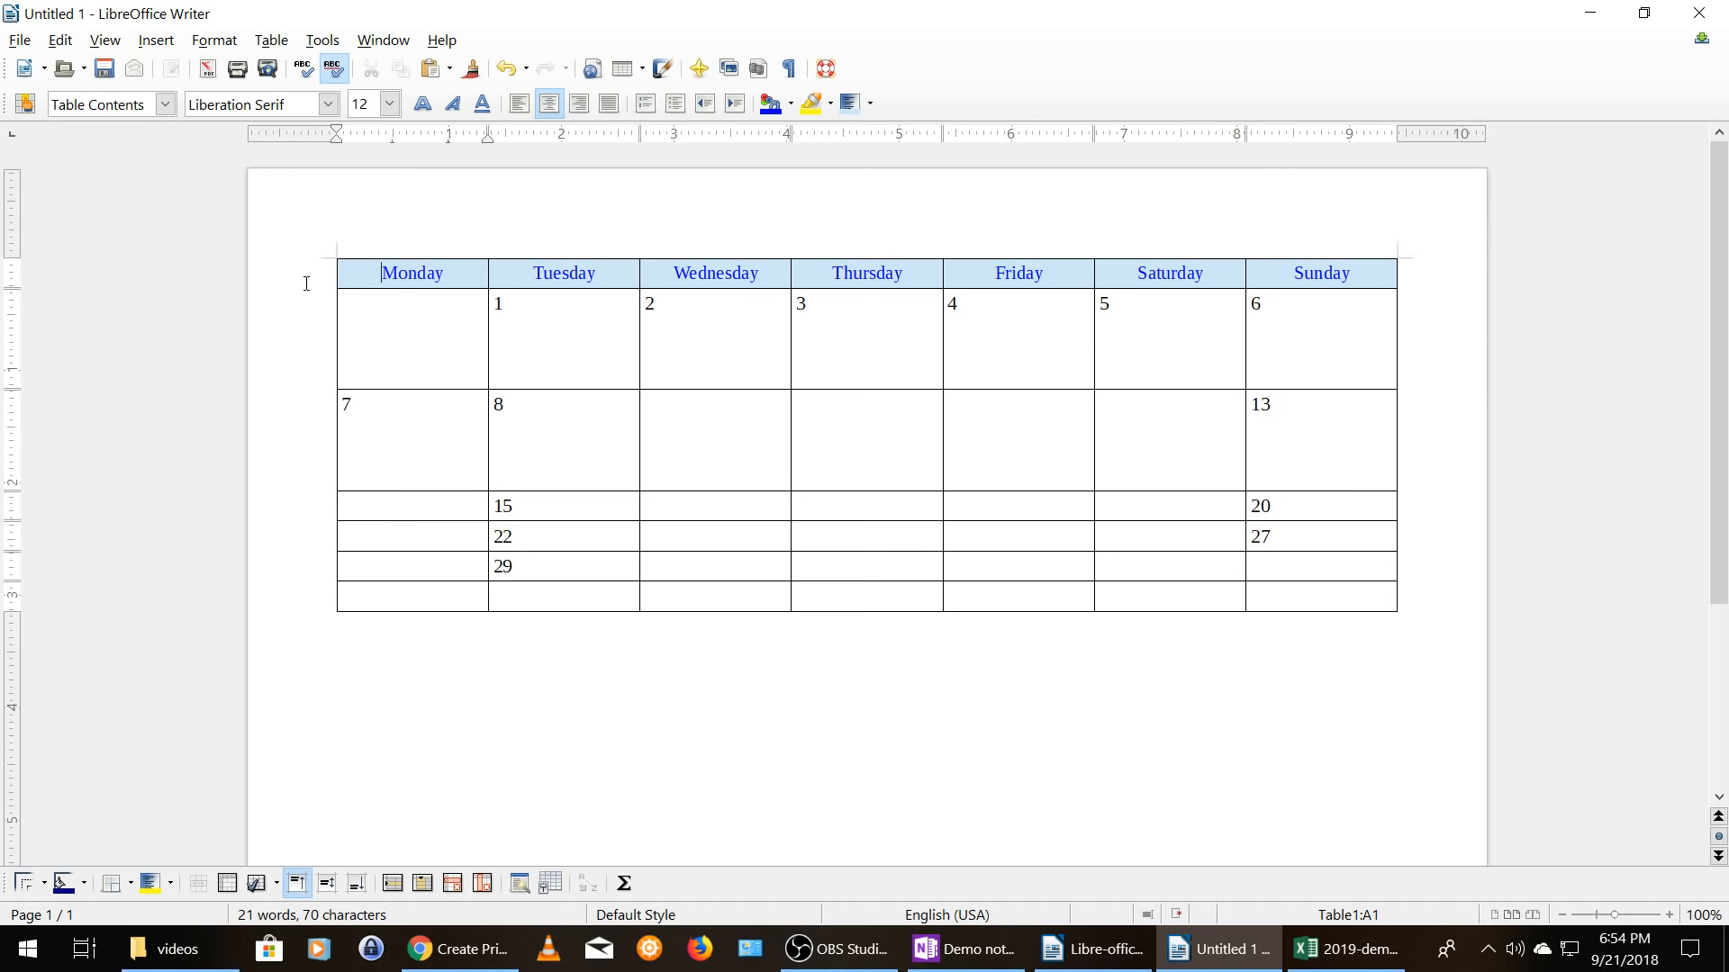
key(Return)
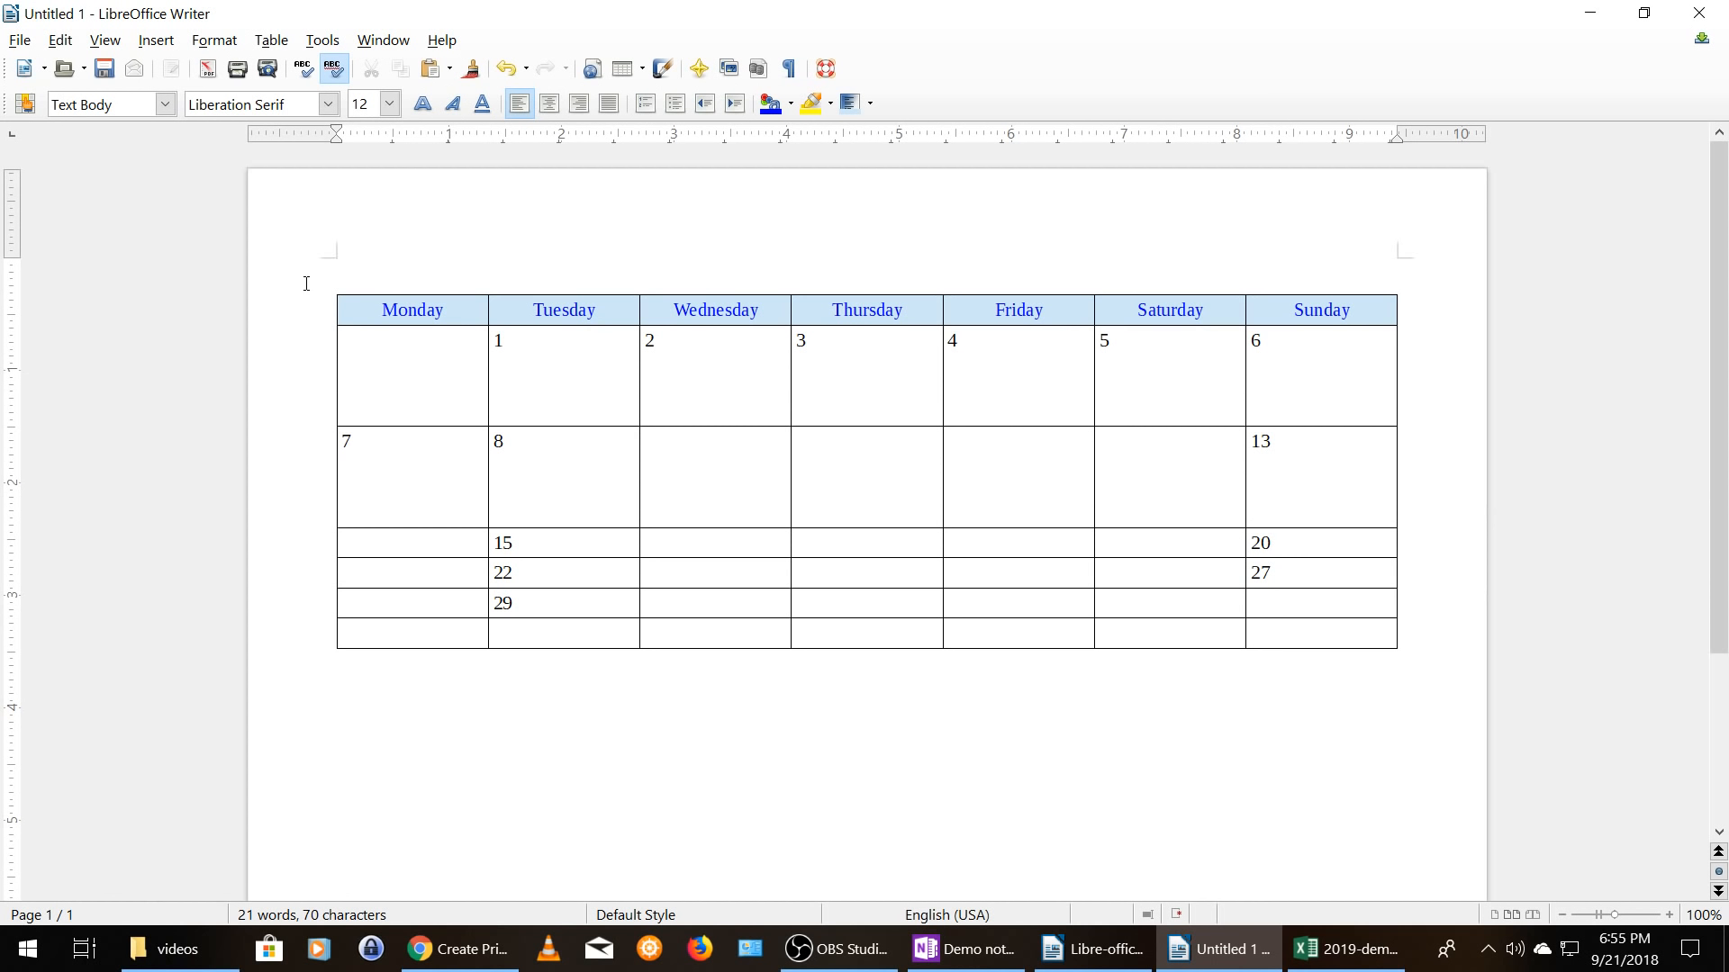
text(January 2019)
- Format the "January 2019" title in the Magneto font at size 32
drag(439, 270, 333, 270)
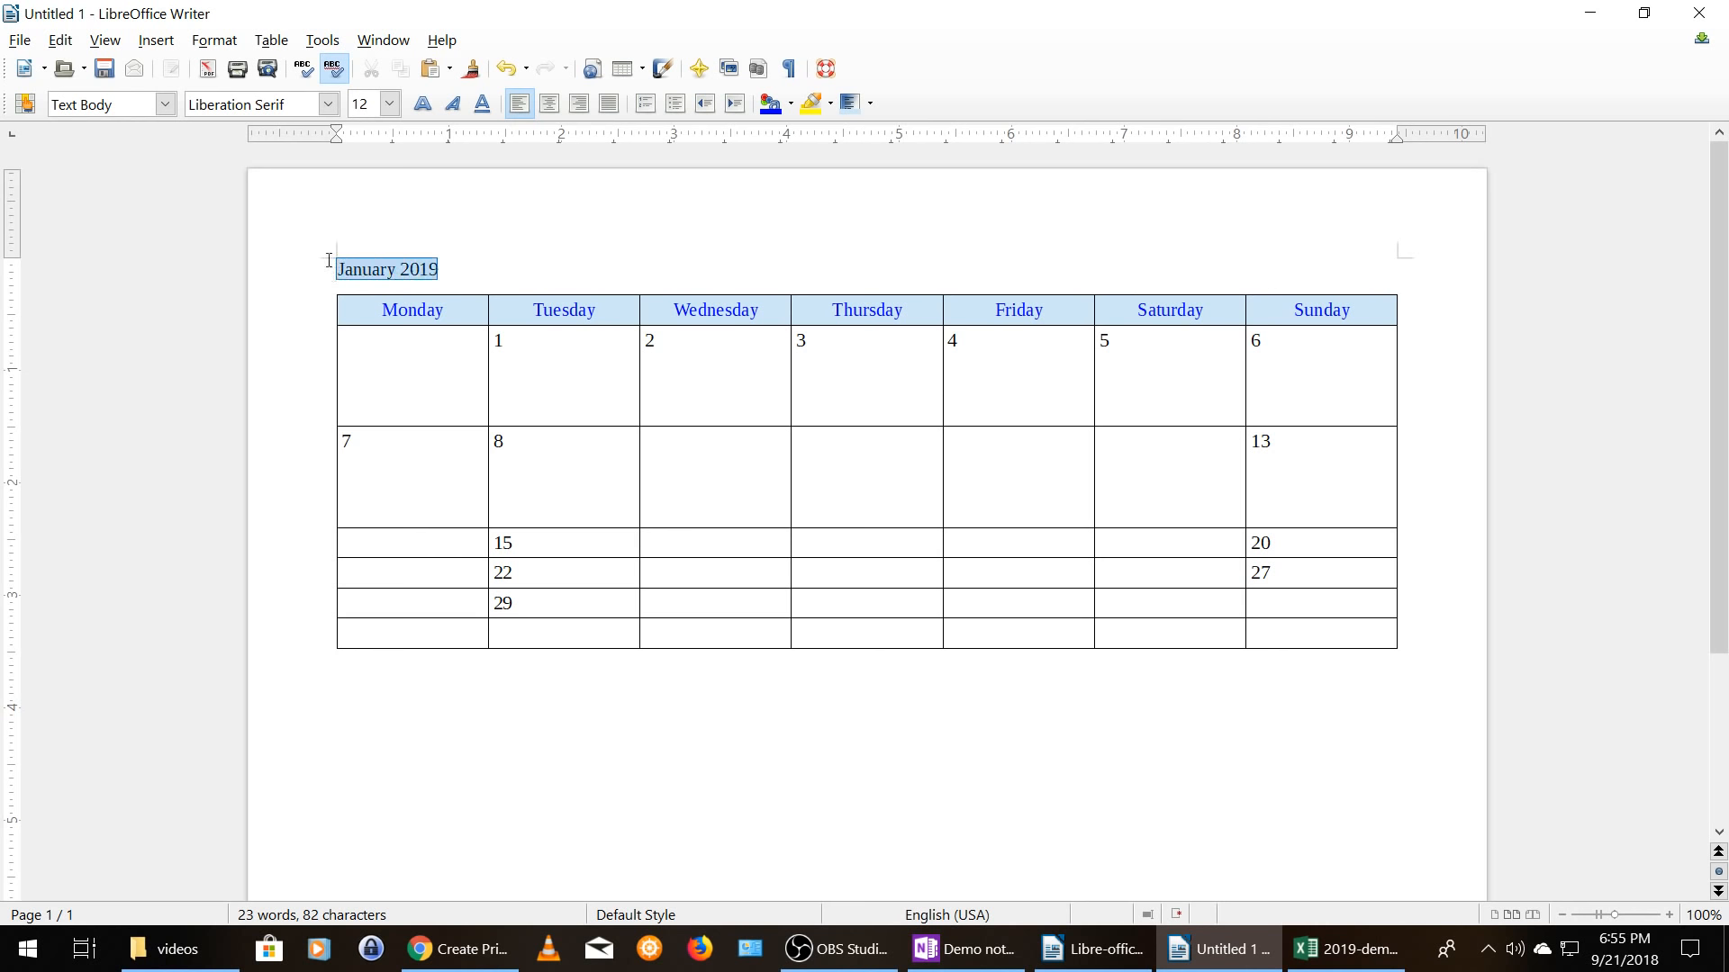
click(329, 104)
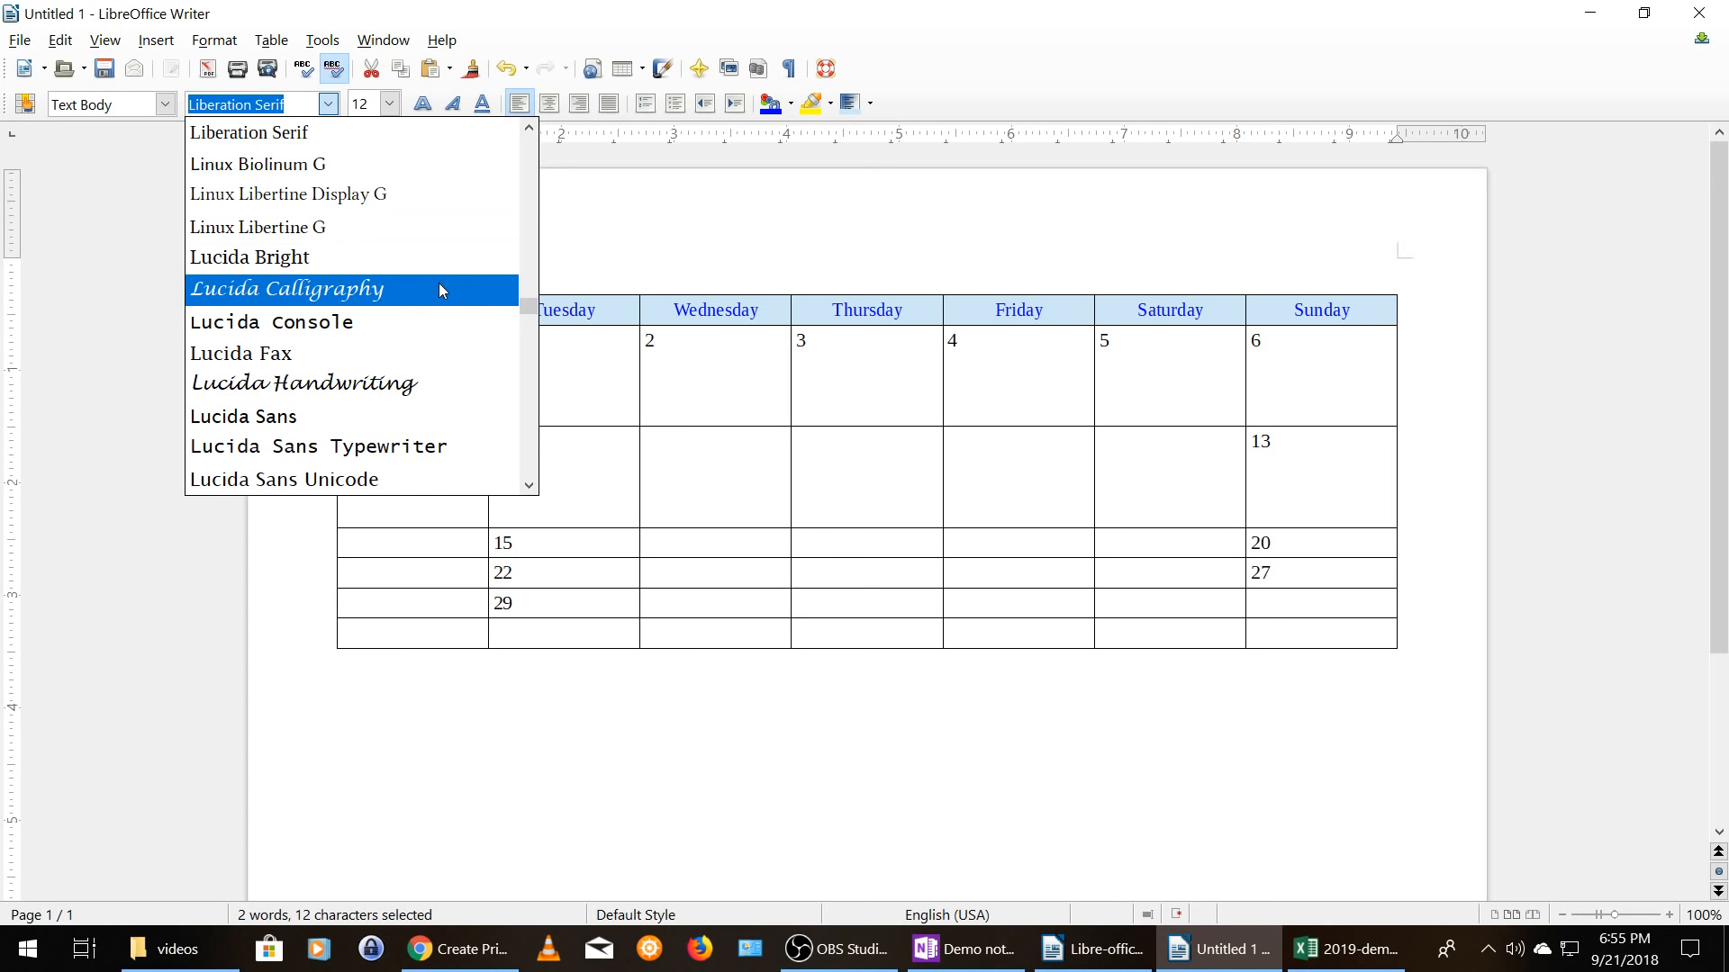
click(525, 408)
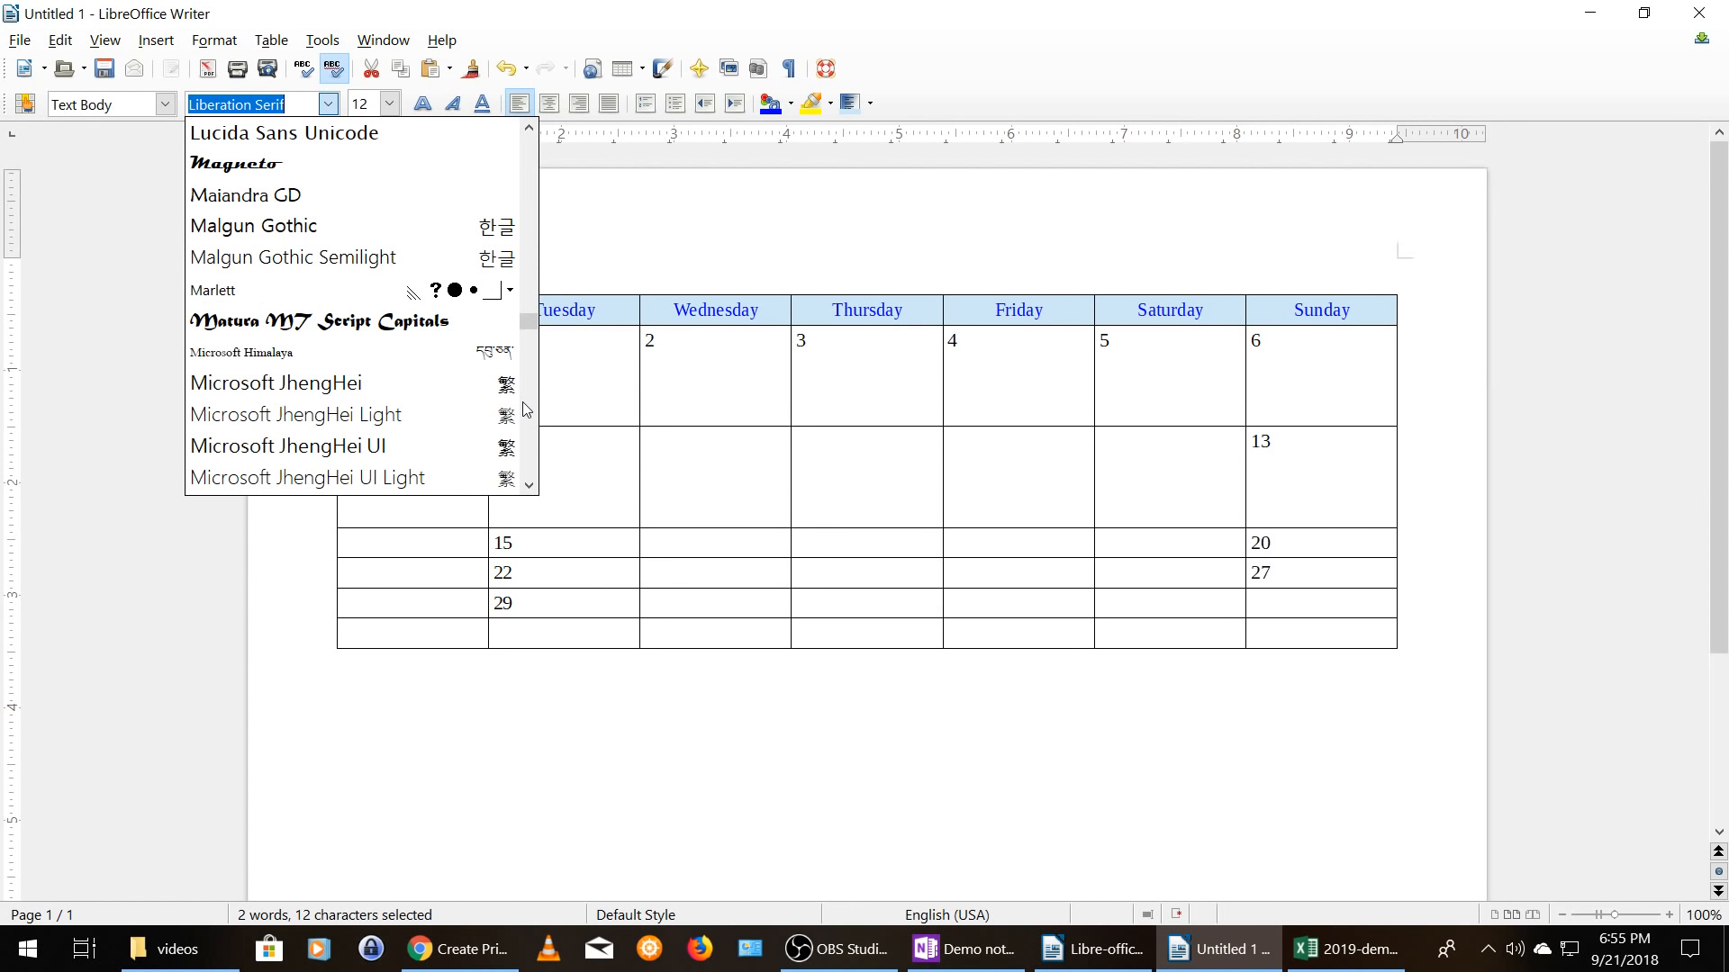
click(286, 168)
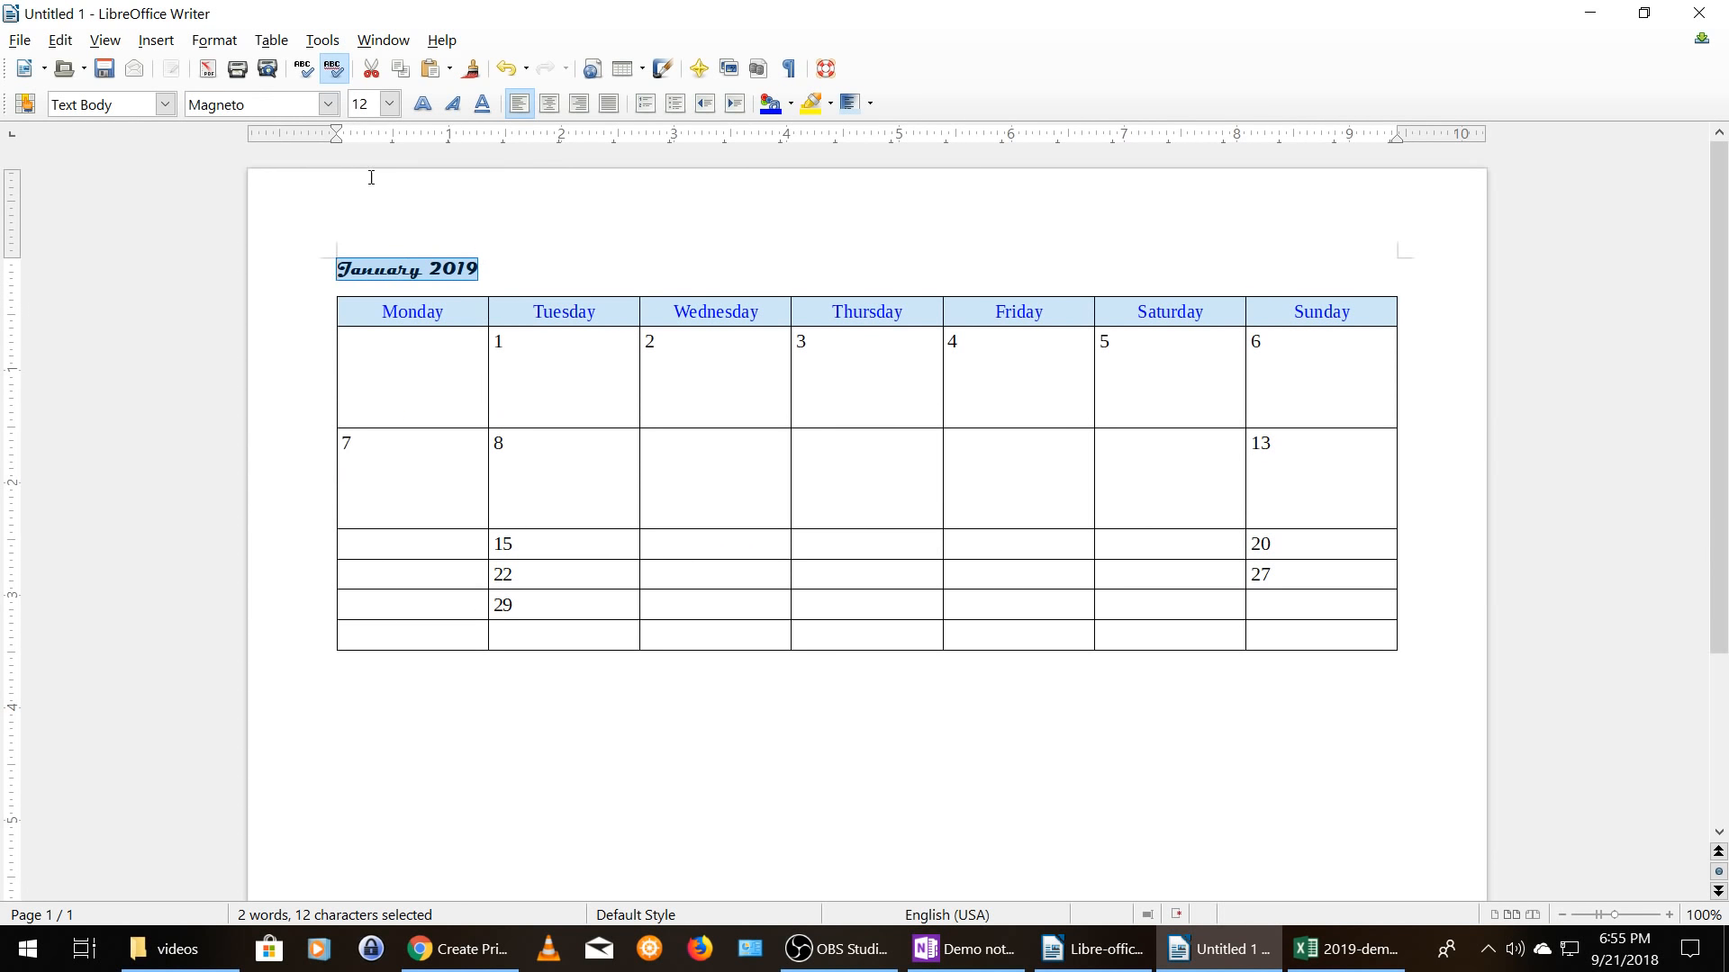
click(389, 104)
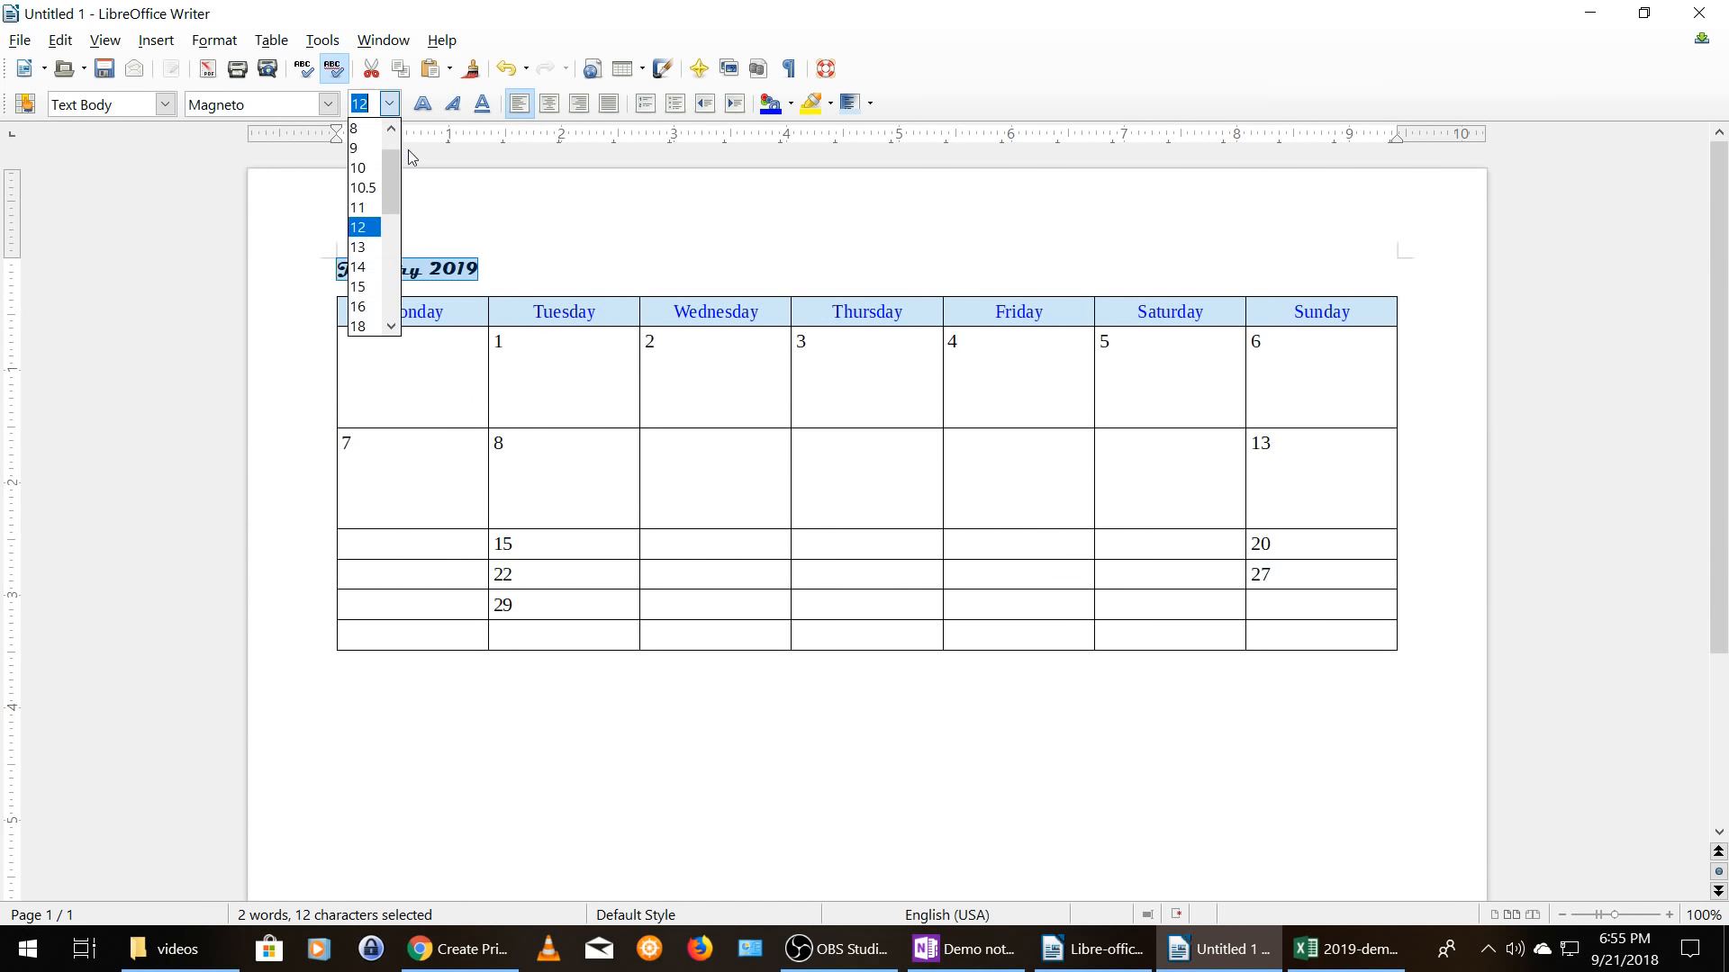
click(392, 328)
click(392, 328)
click(391, 328)
click(391, 328)
click(391, 328)
click(392, 328)
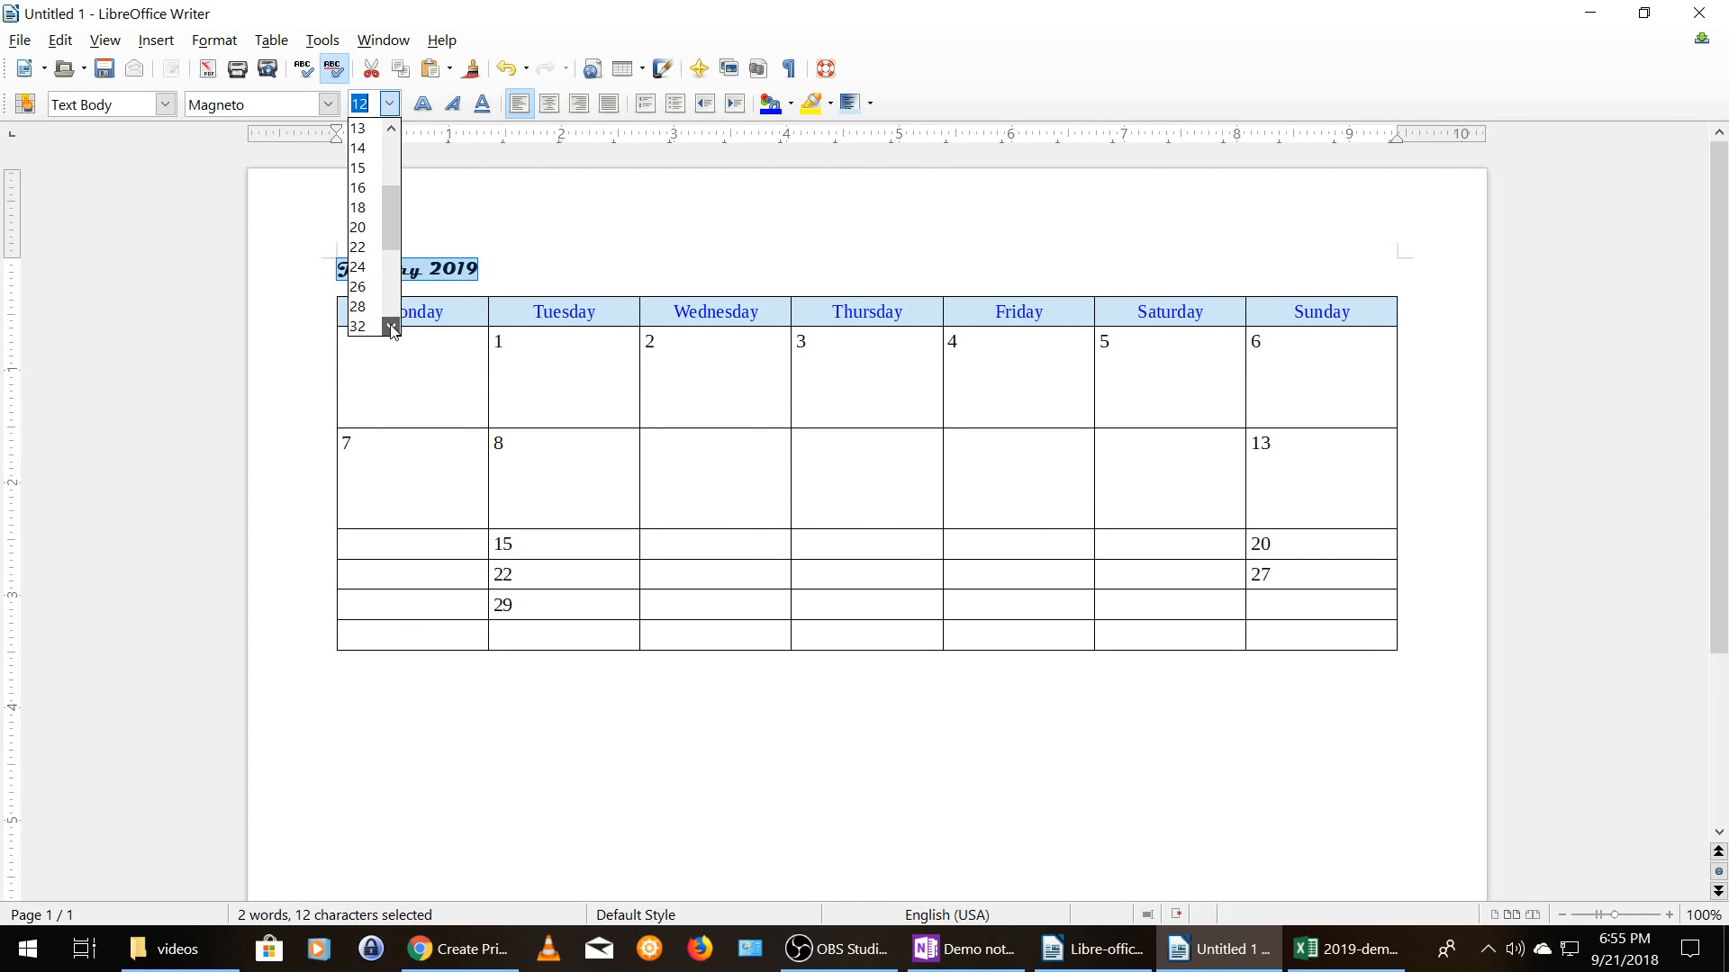
click(359, 326)
- Color the "January 2019" title text dark blue and deselect it
drag(782, 268, 339, 267)
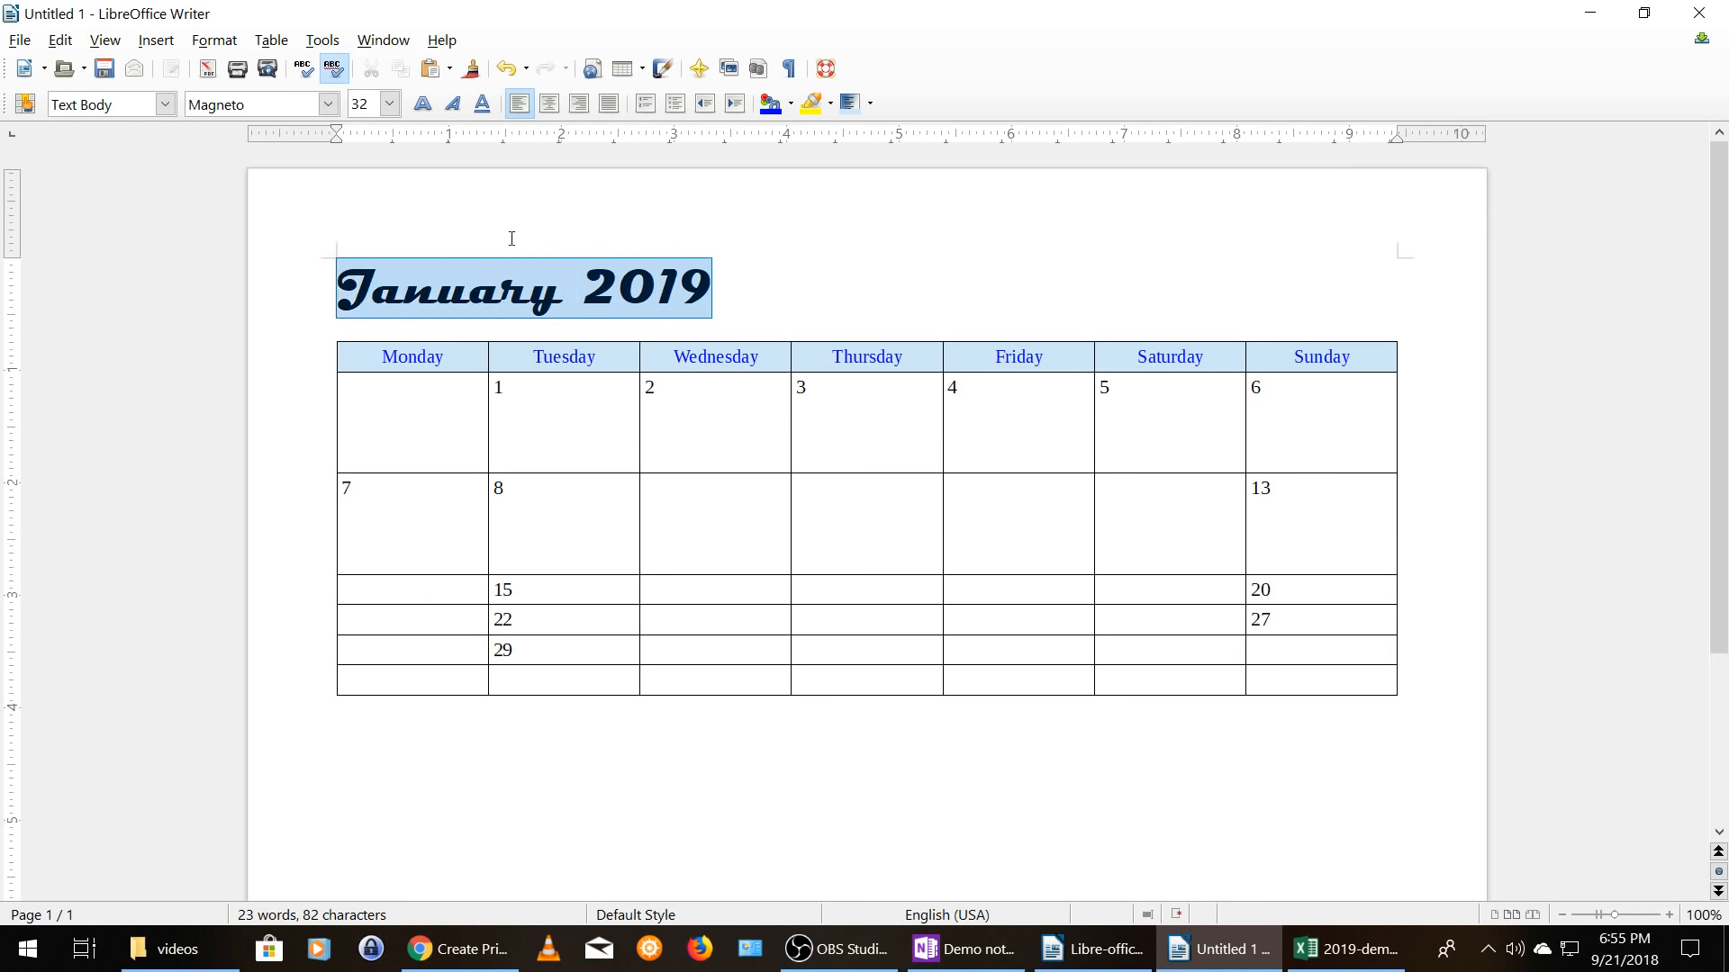
click(788, 104)
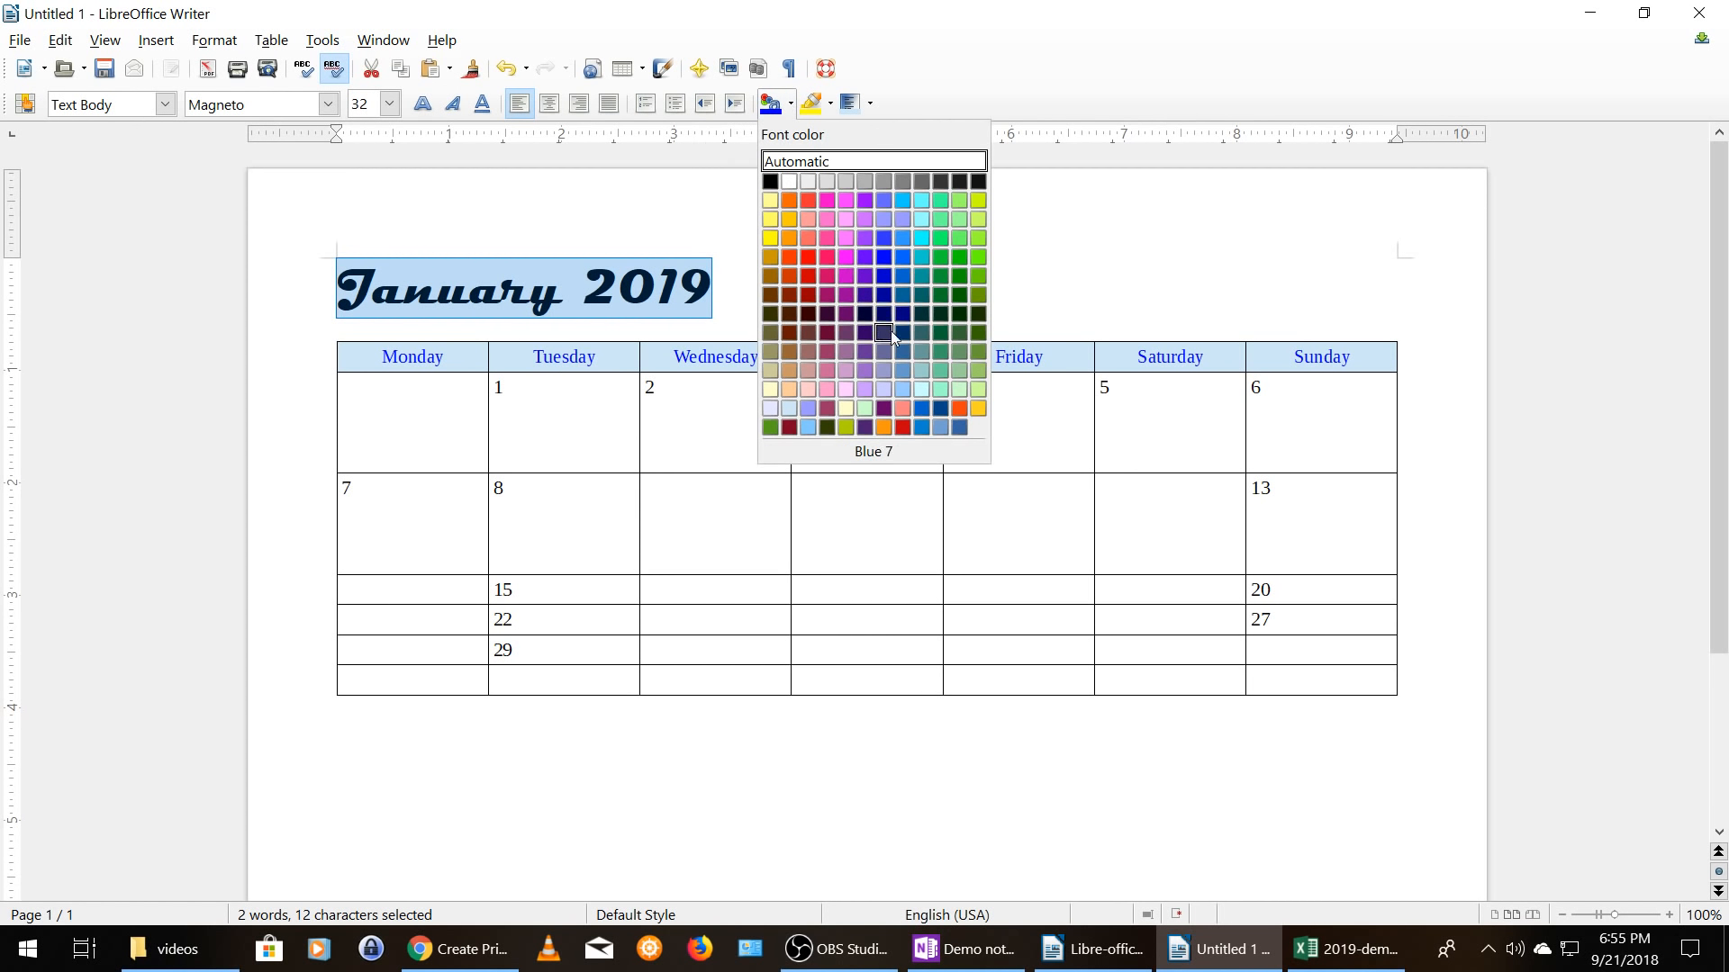
click(937, 409)
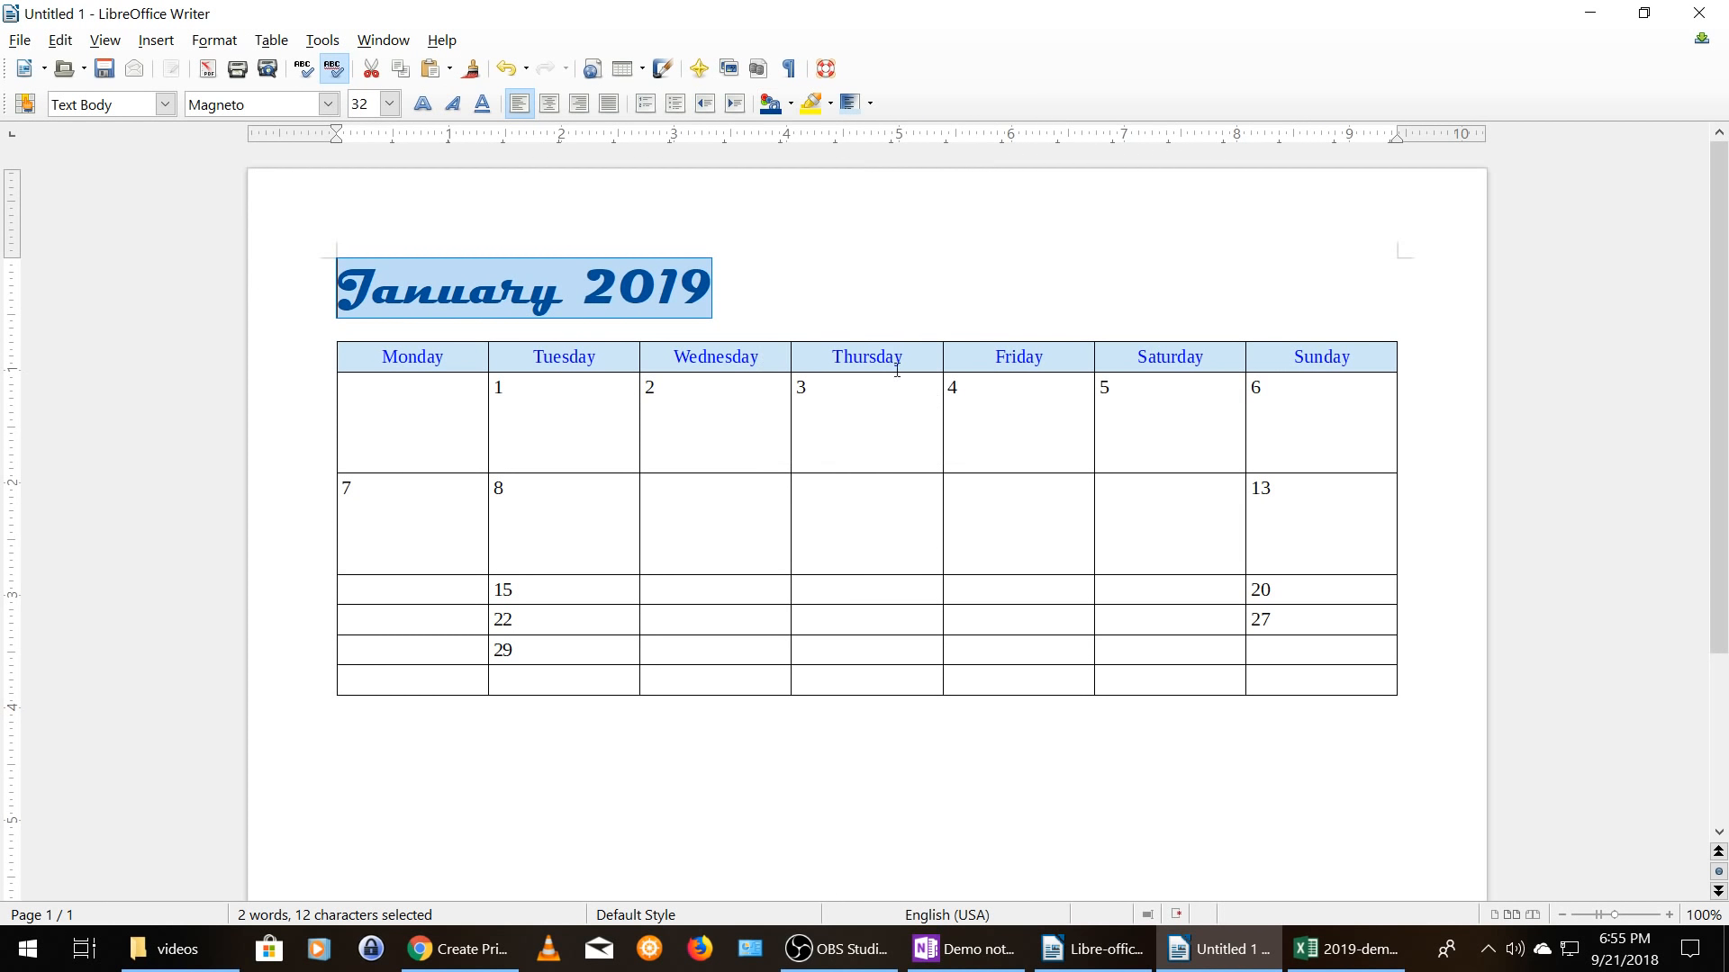
click(899, 301)
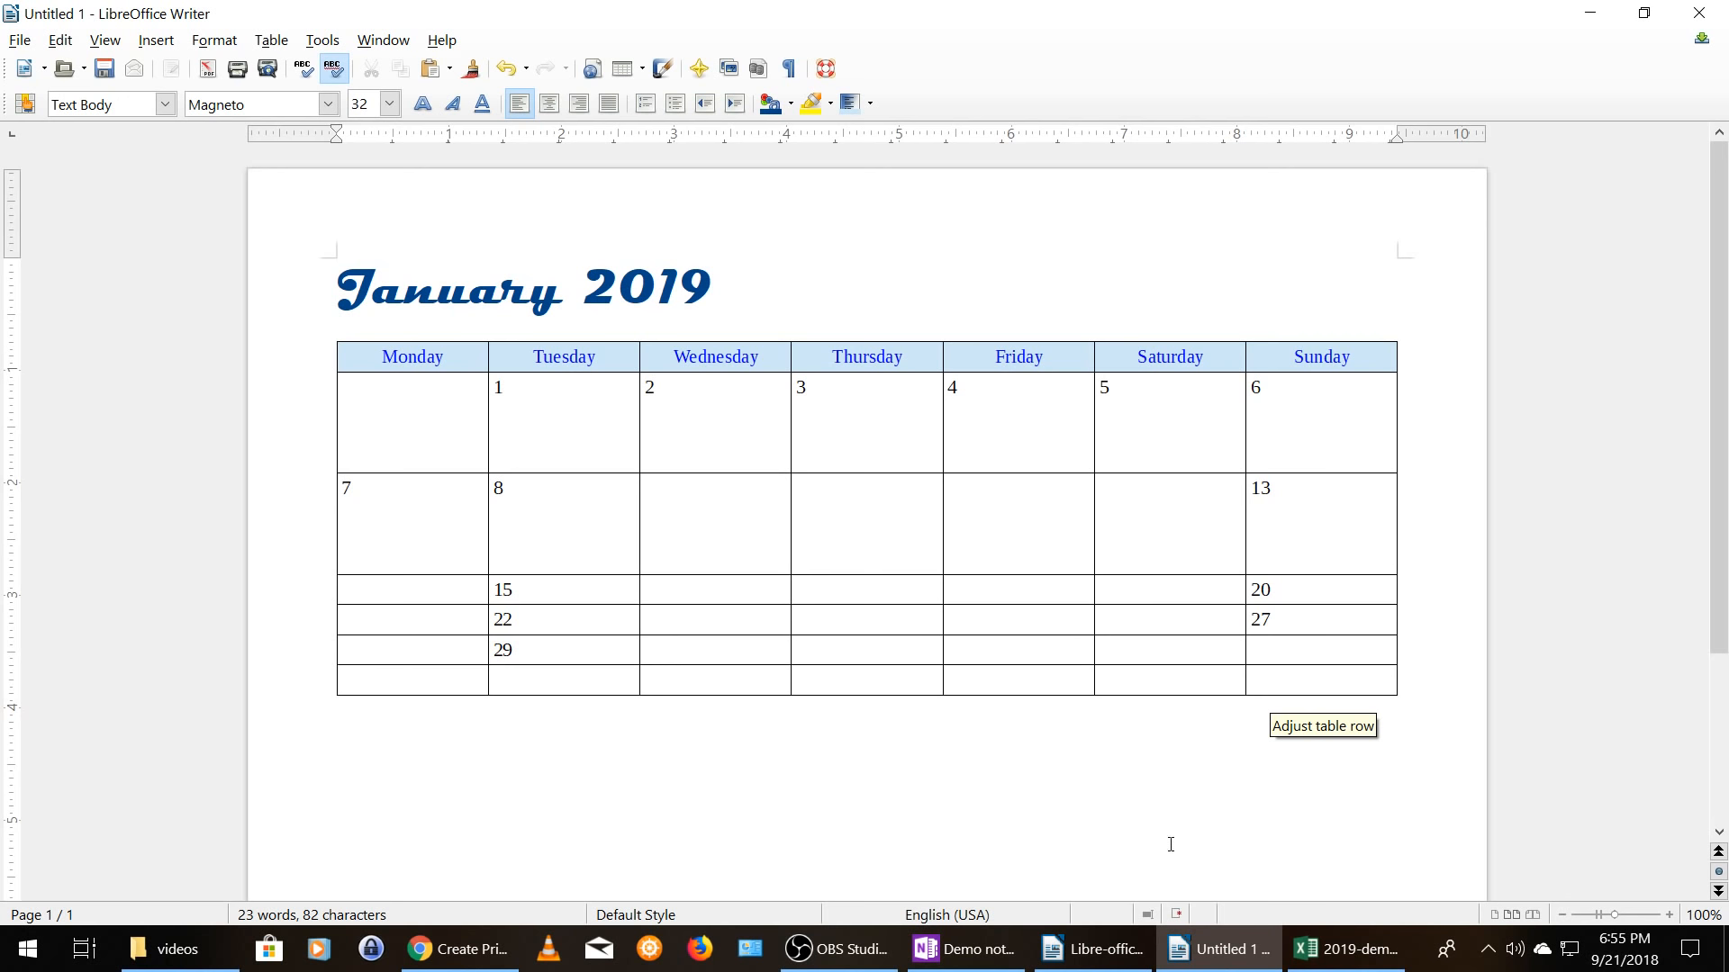
- Switch to the finished Libre-office-jan2019.odt calendar and view its PDF export dialog without saving
click(1095, 953)
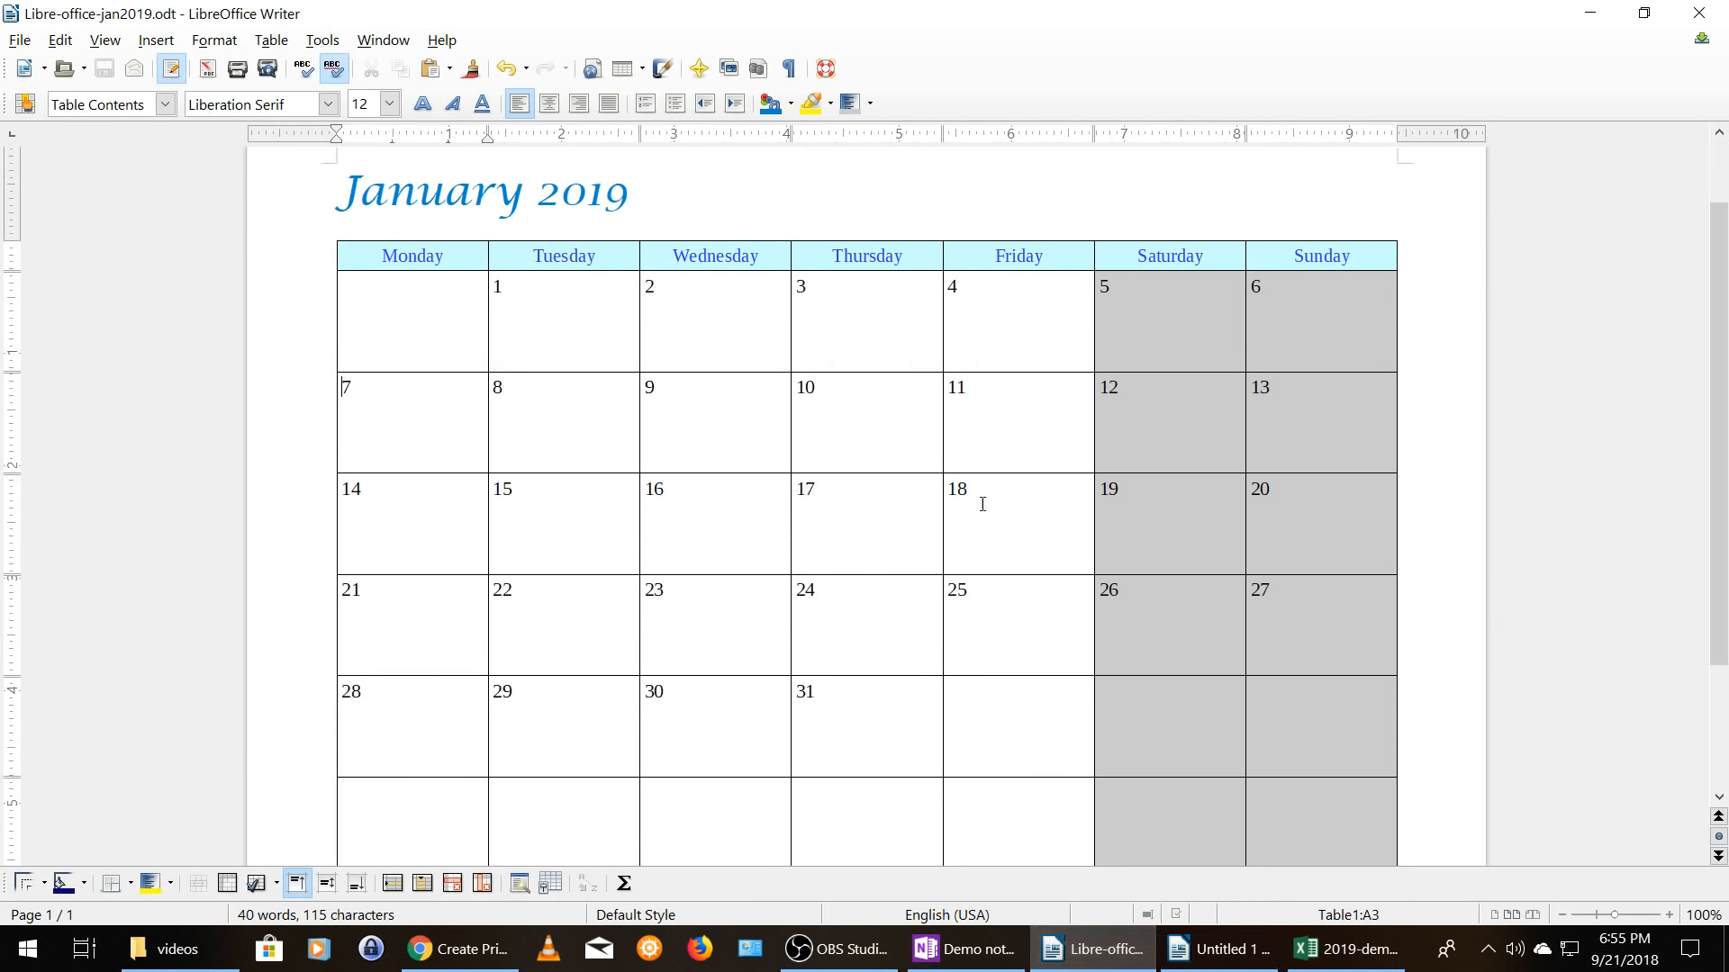
mouse_move(1720, 441)
mouse_down()
mouse_move(1715, 551)
mouse_move(1727, 426)
mouse_up()
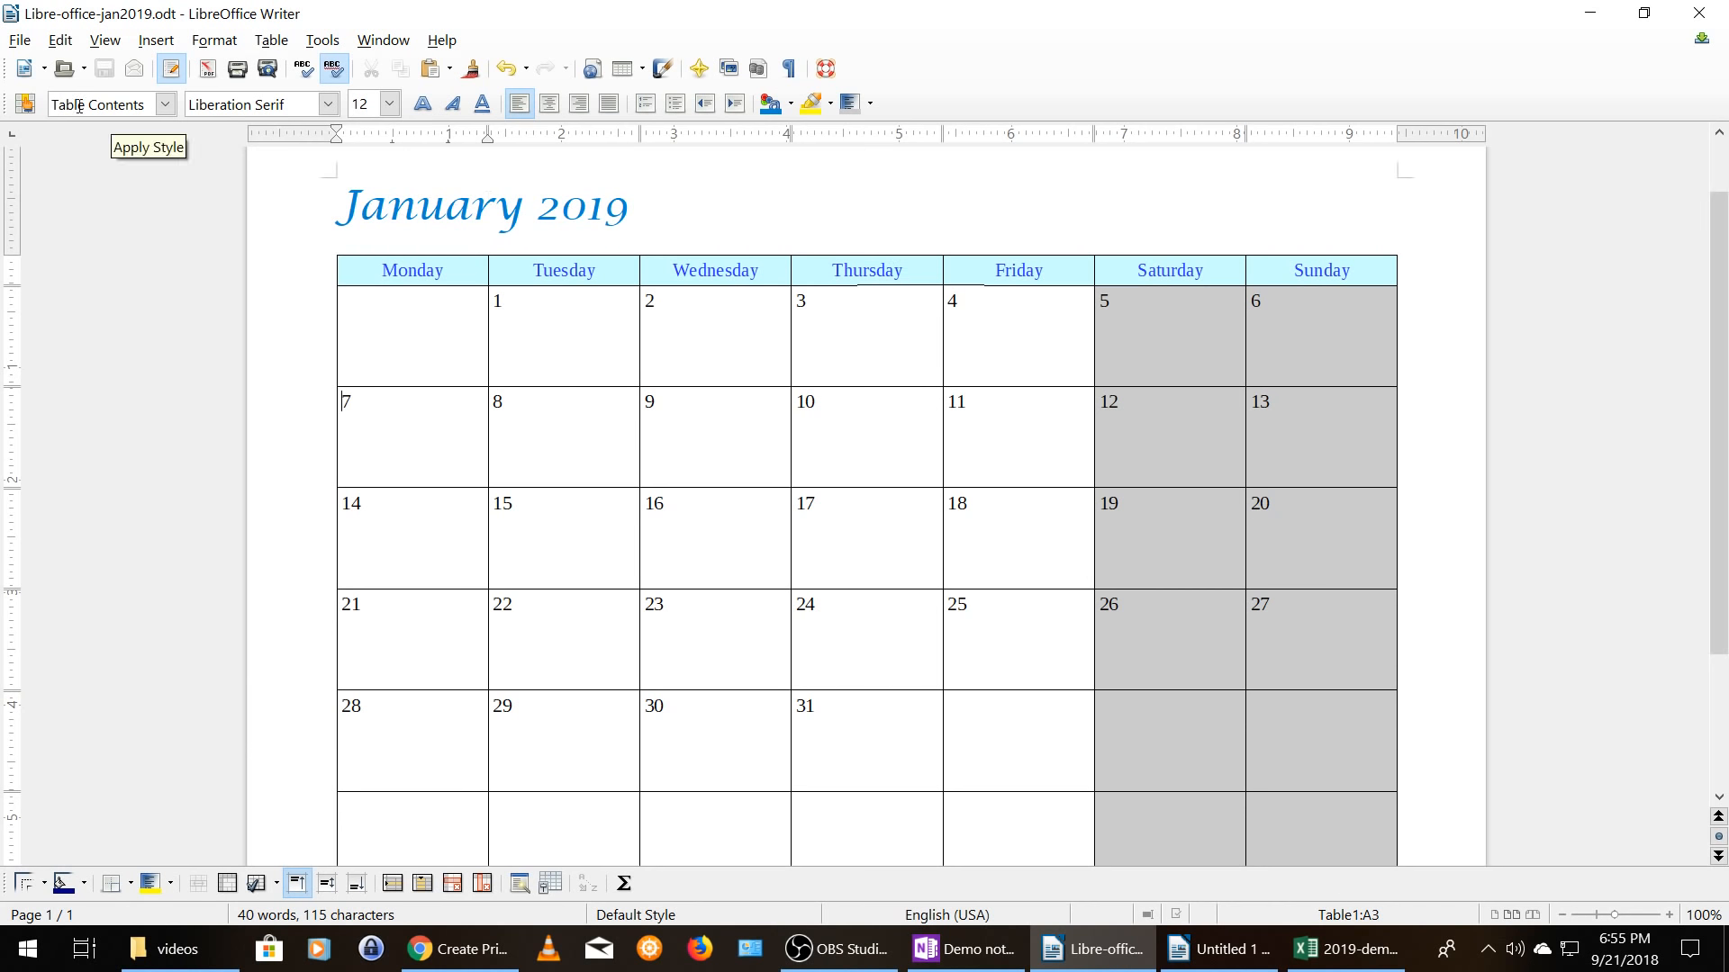
click(207, 72)
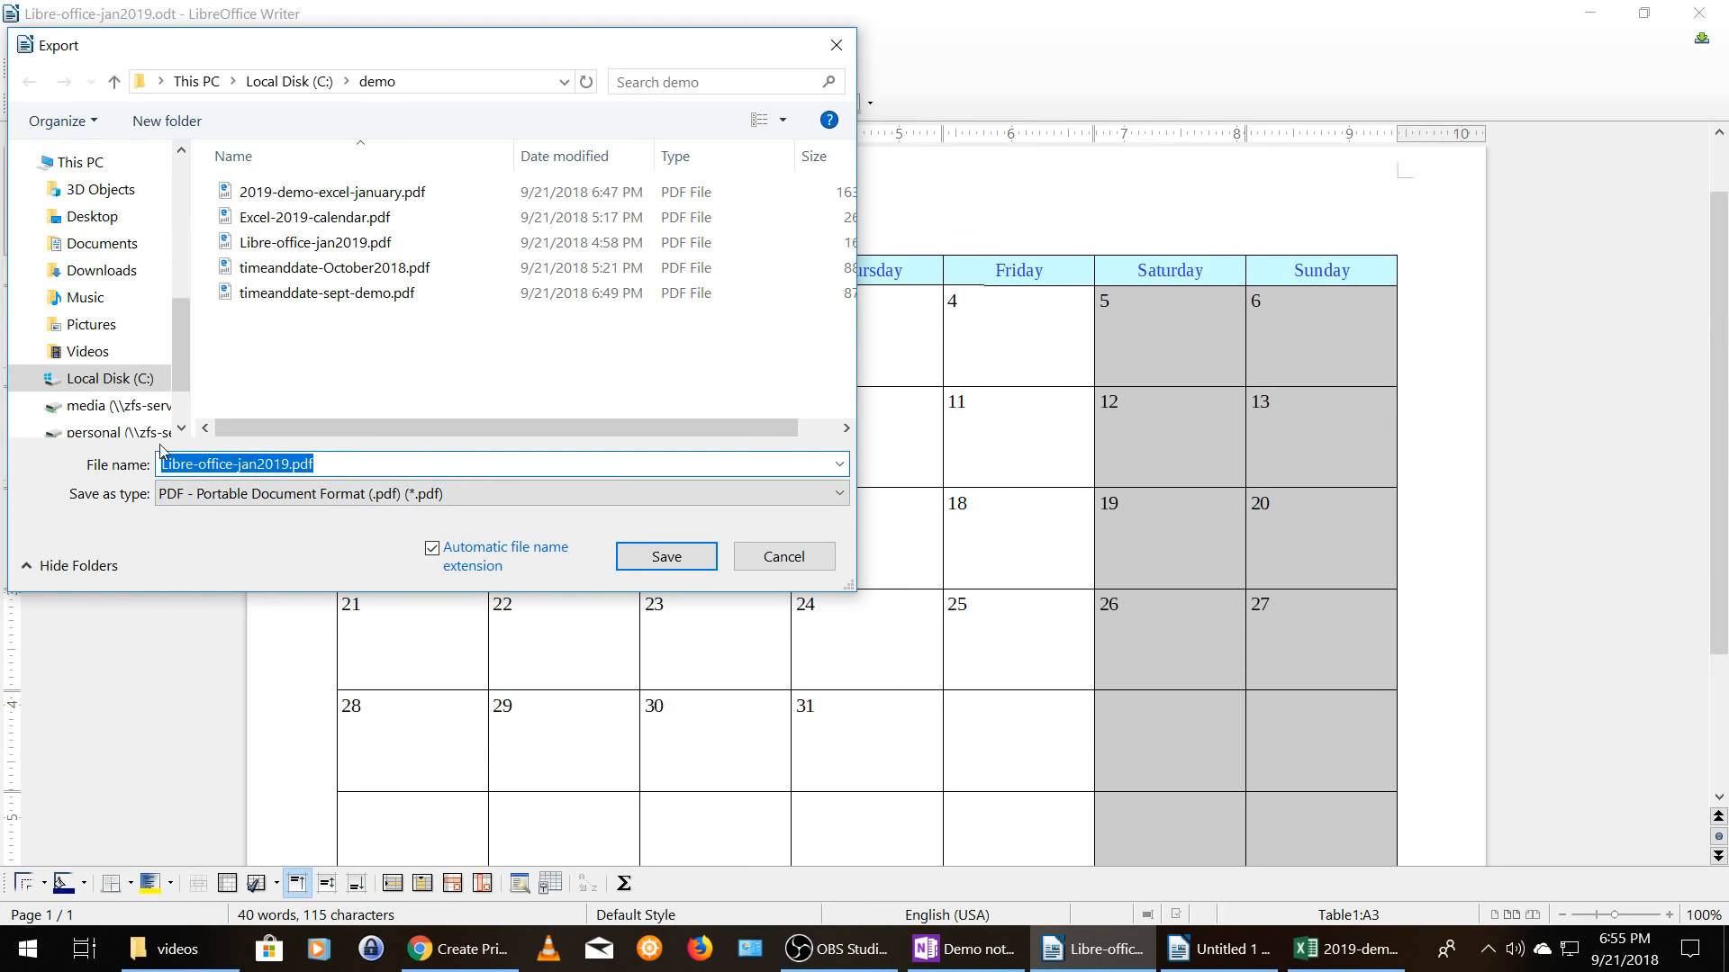
click(780, 558)
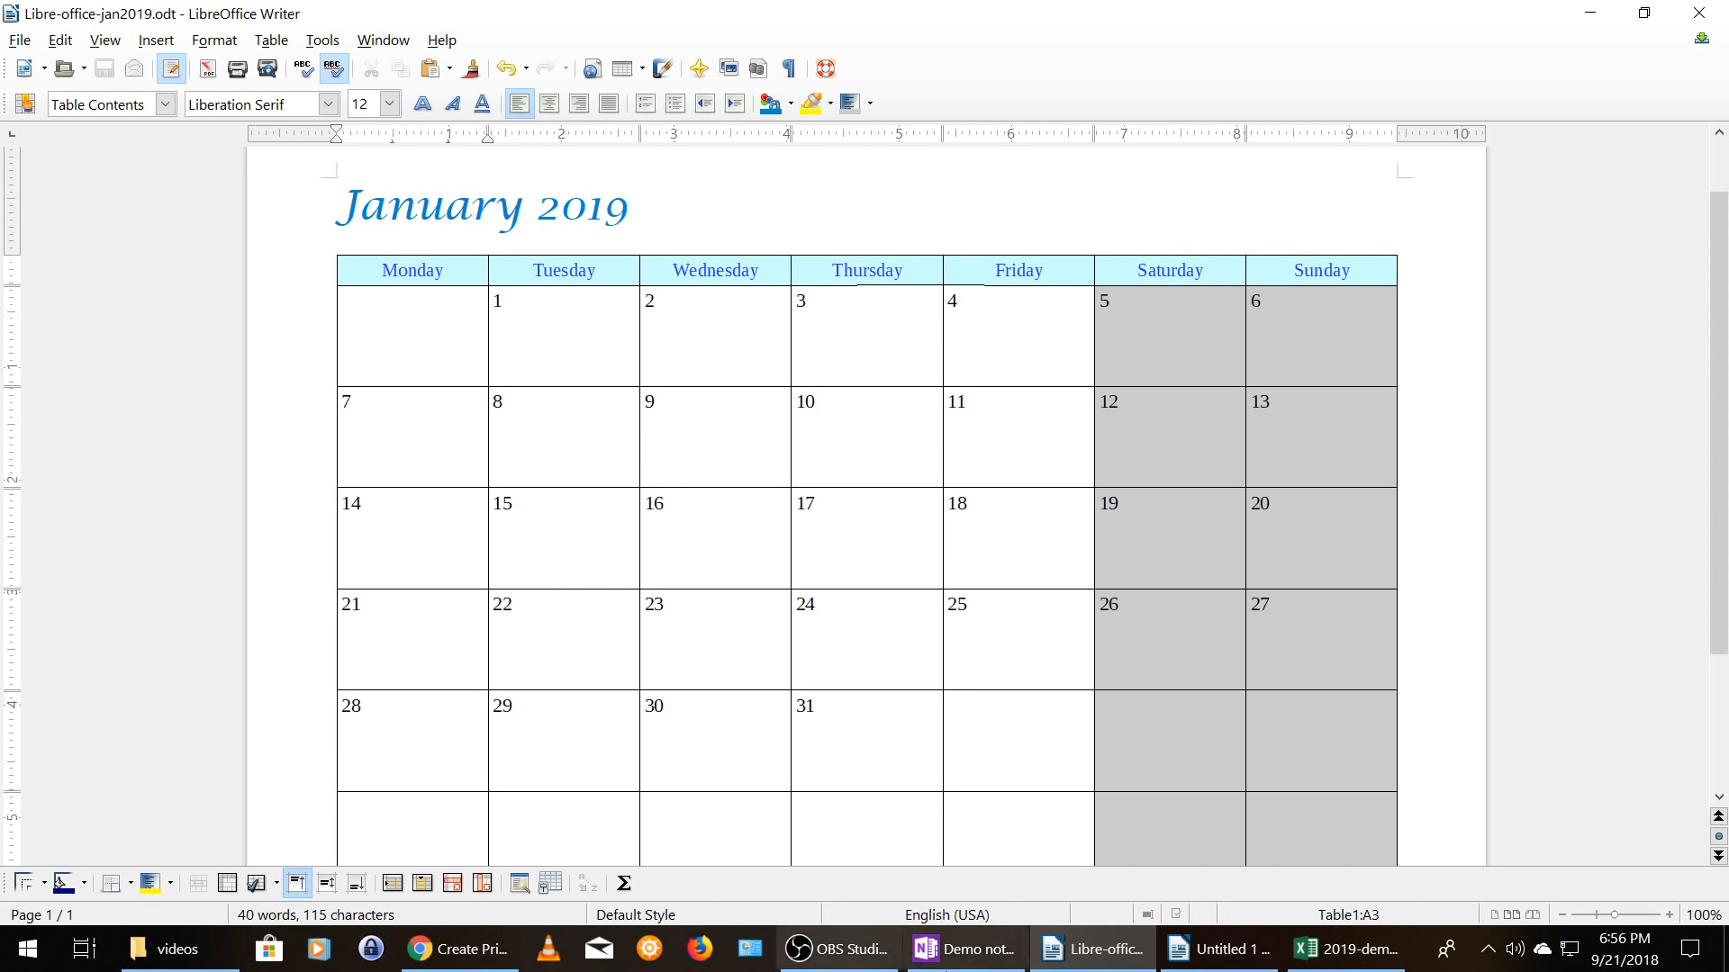
- Switch to OneNote and insert Excel-2019-calendar.pdf as a PDF printout on the Excel Calendar page
click(968, 949)
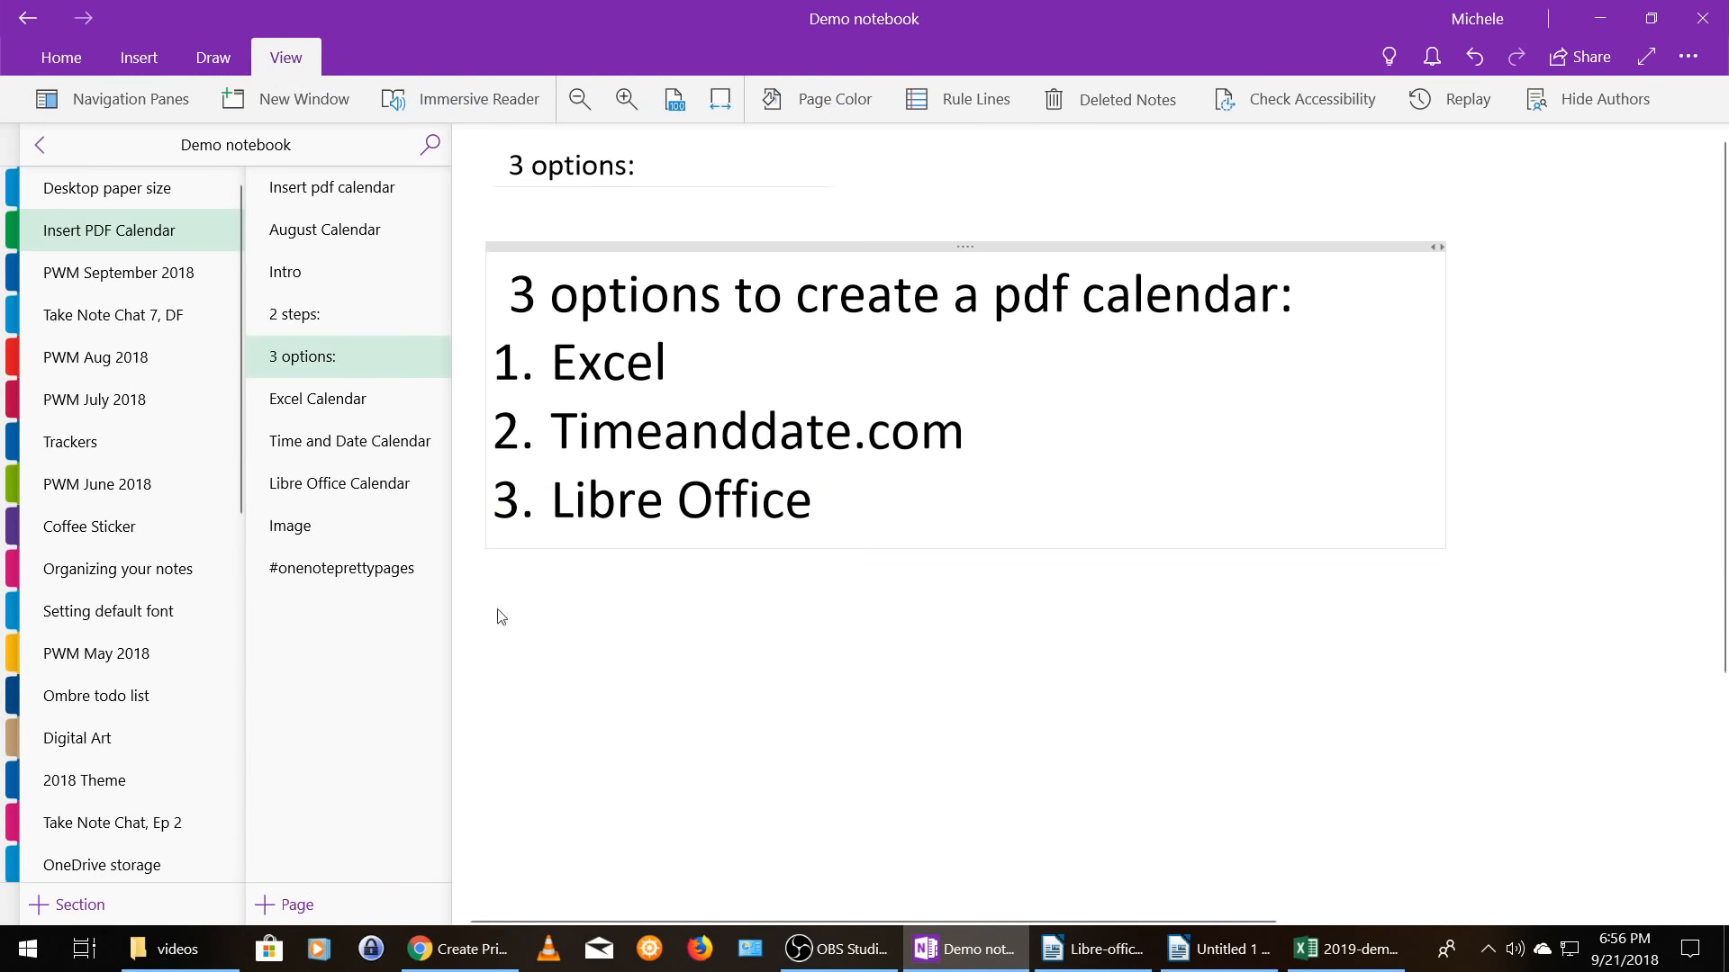
click(326, 402)
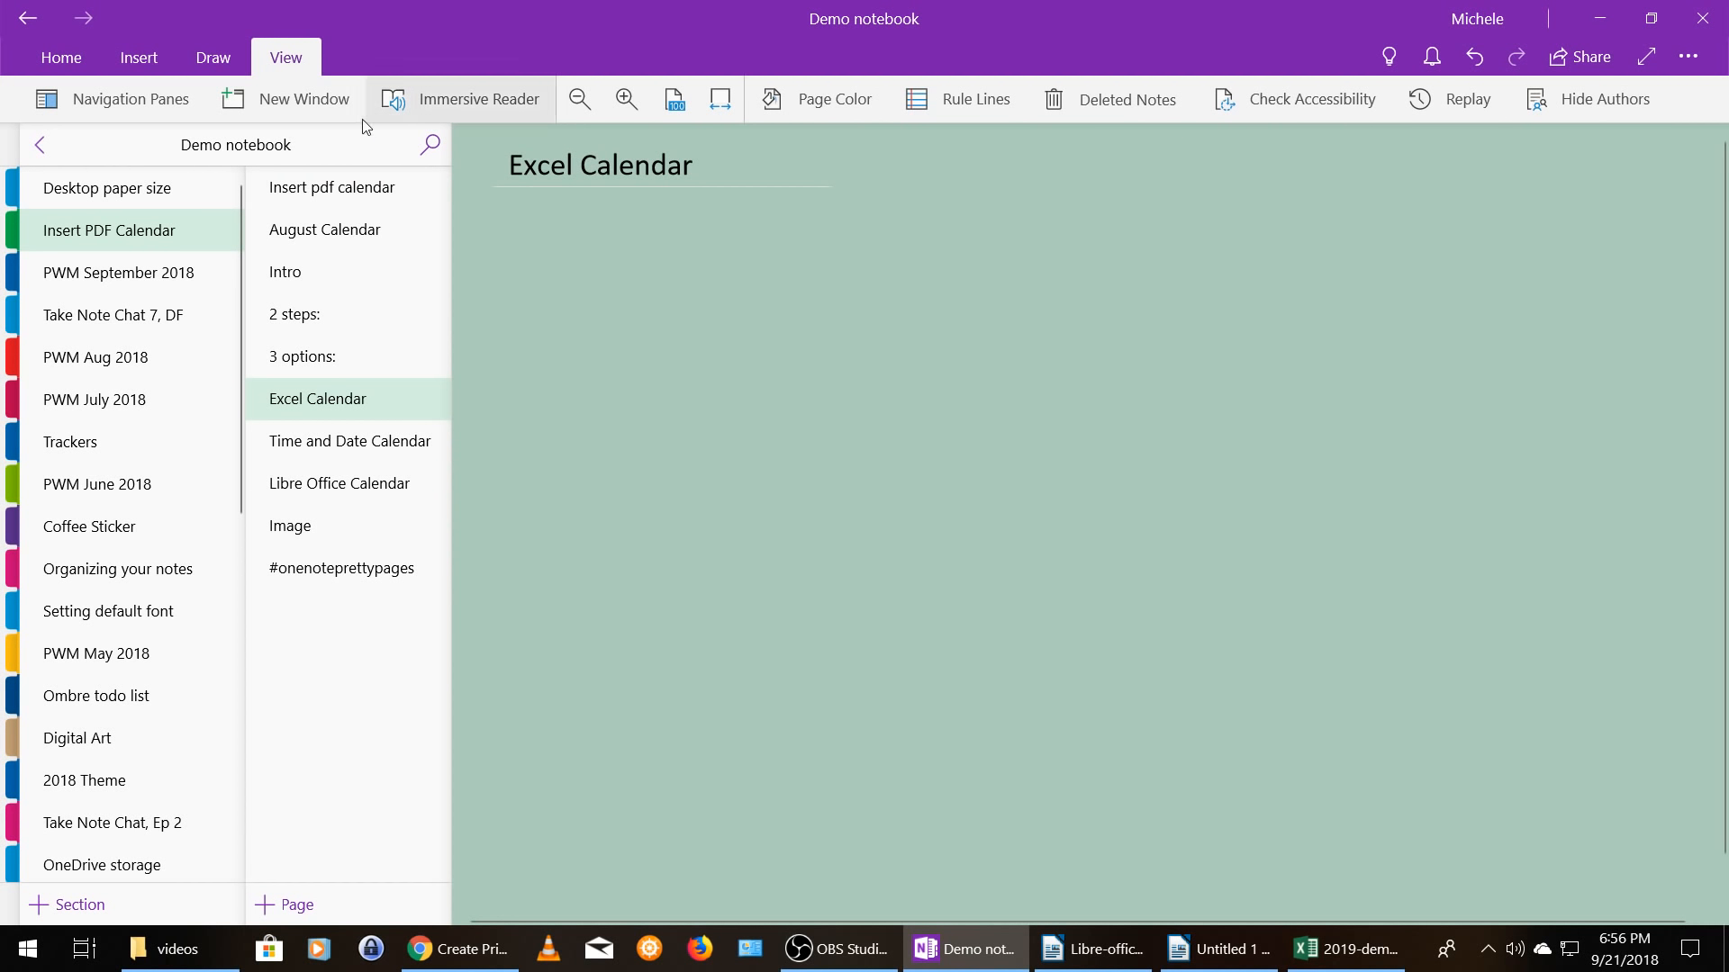
click(141, 63)
click(171, 101)
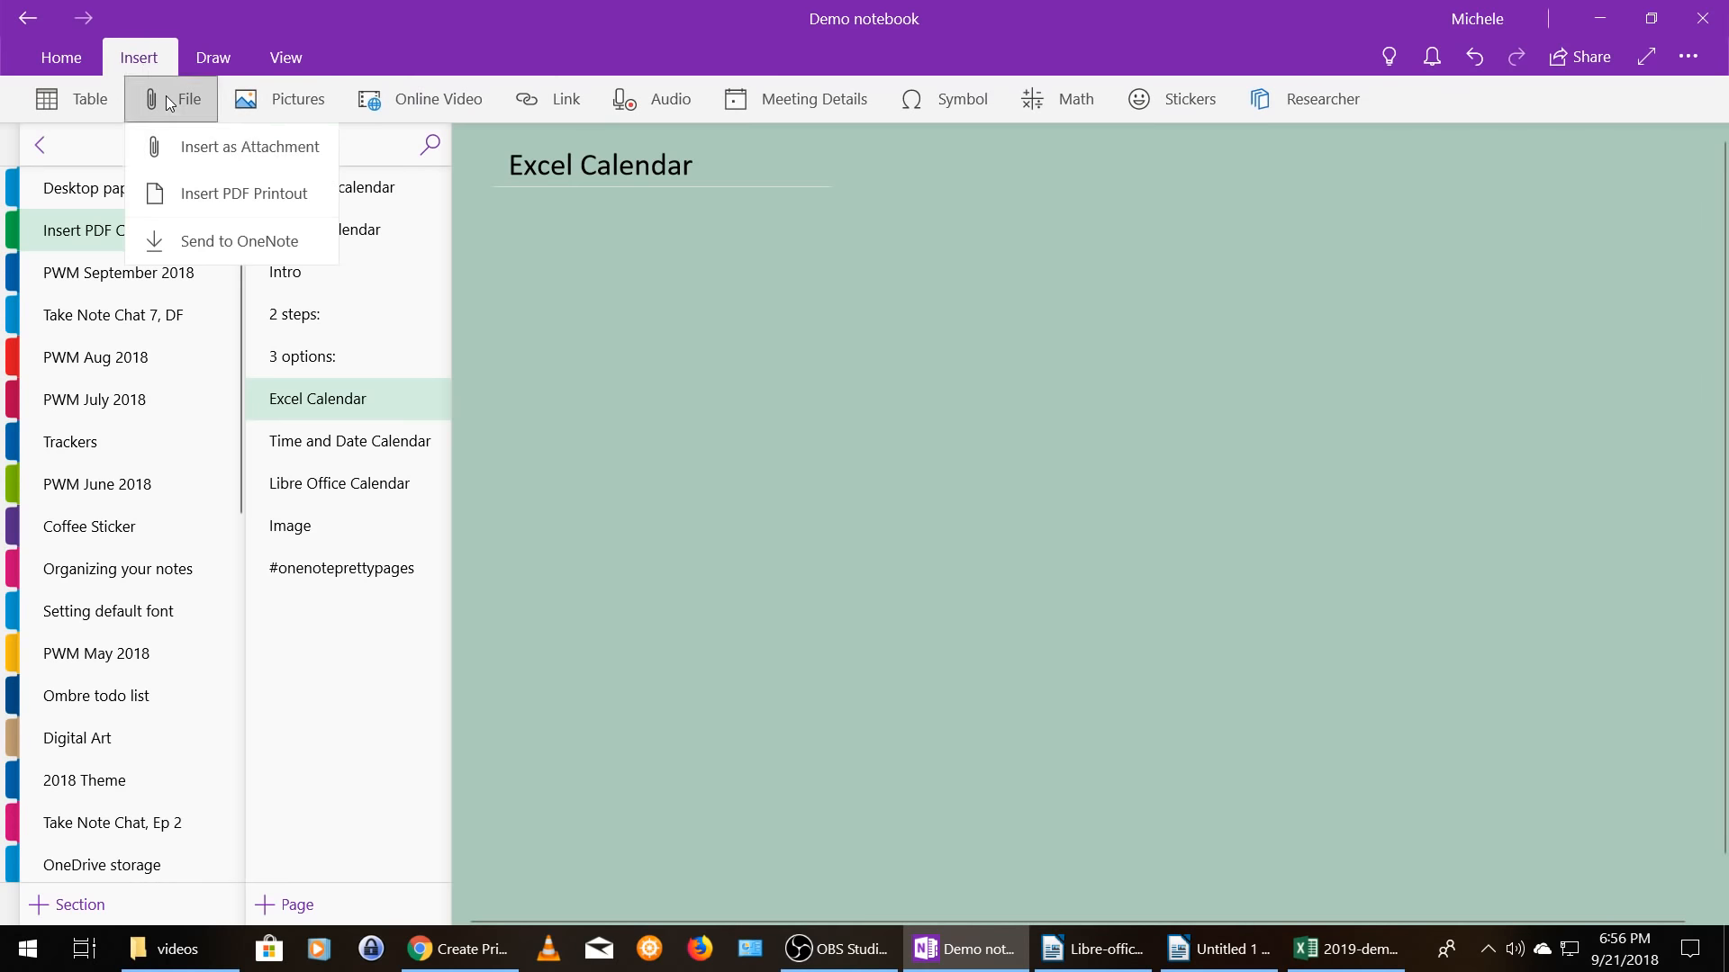
click(180, 191)
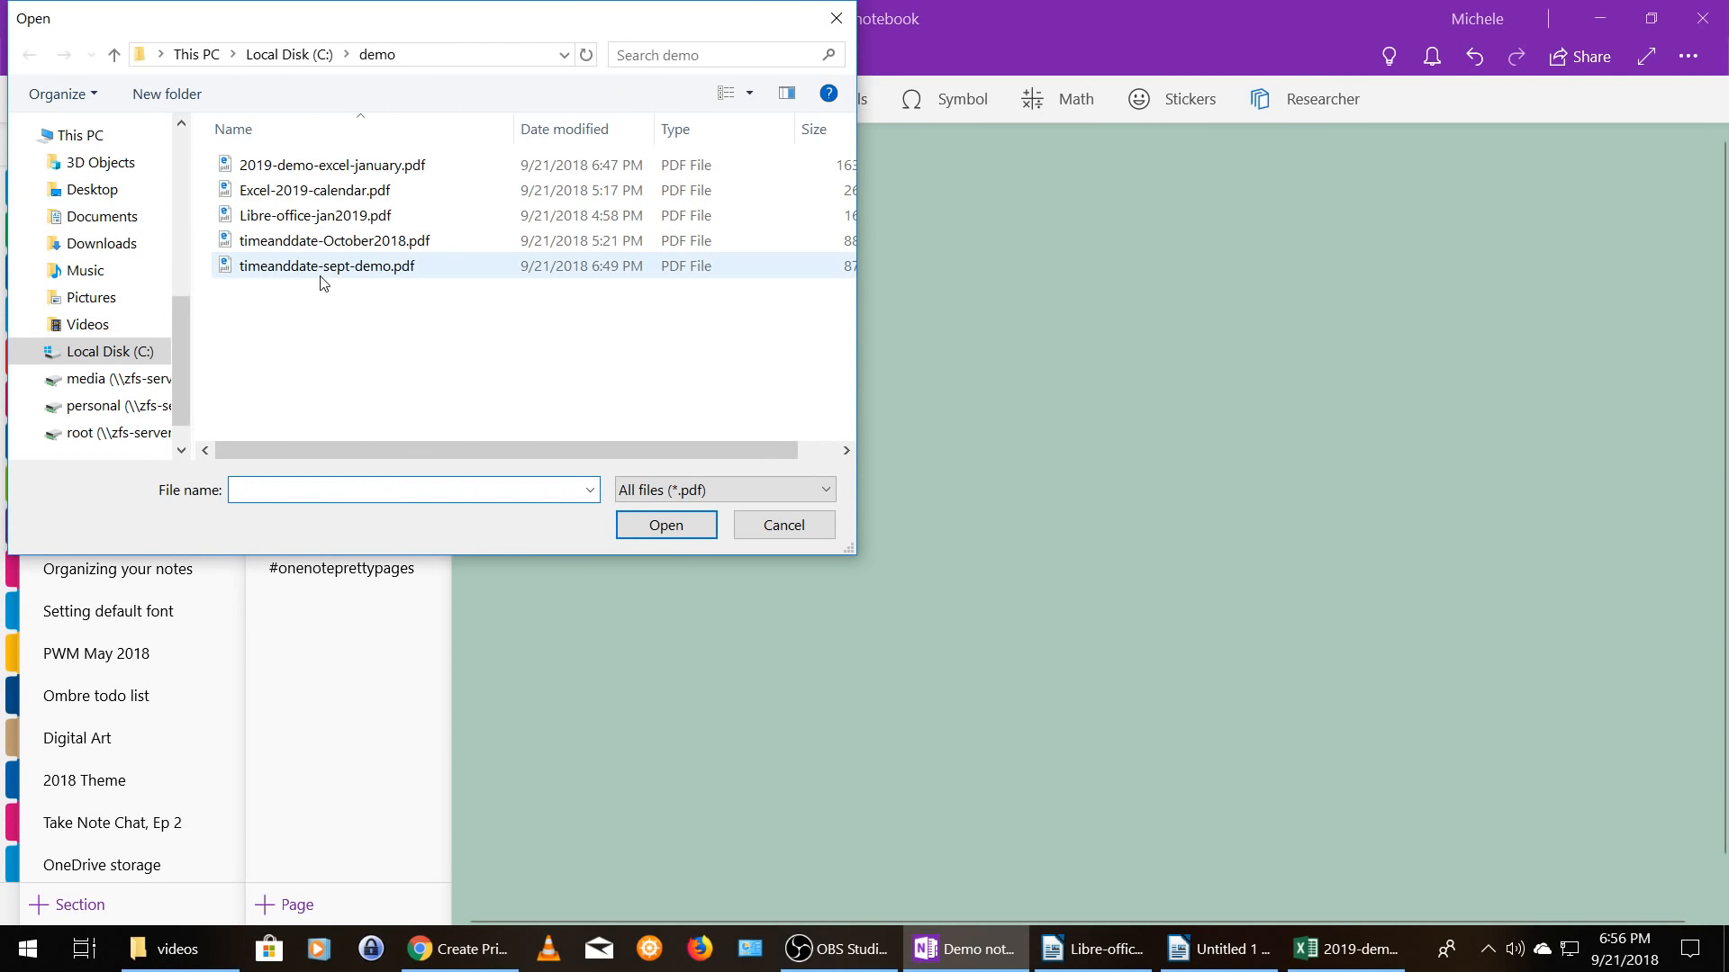
click(312, 192)
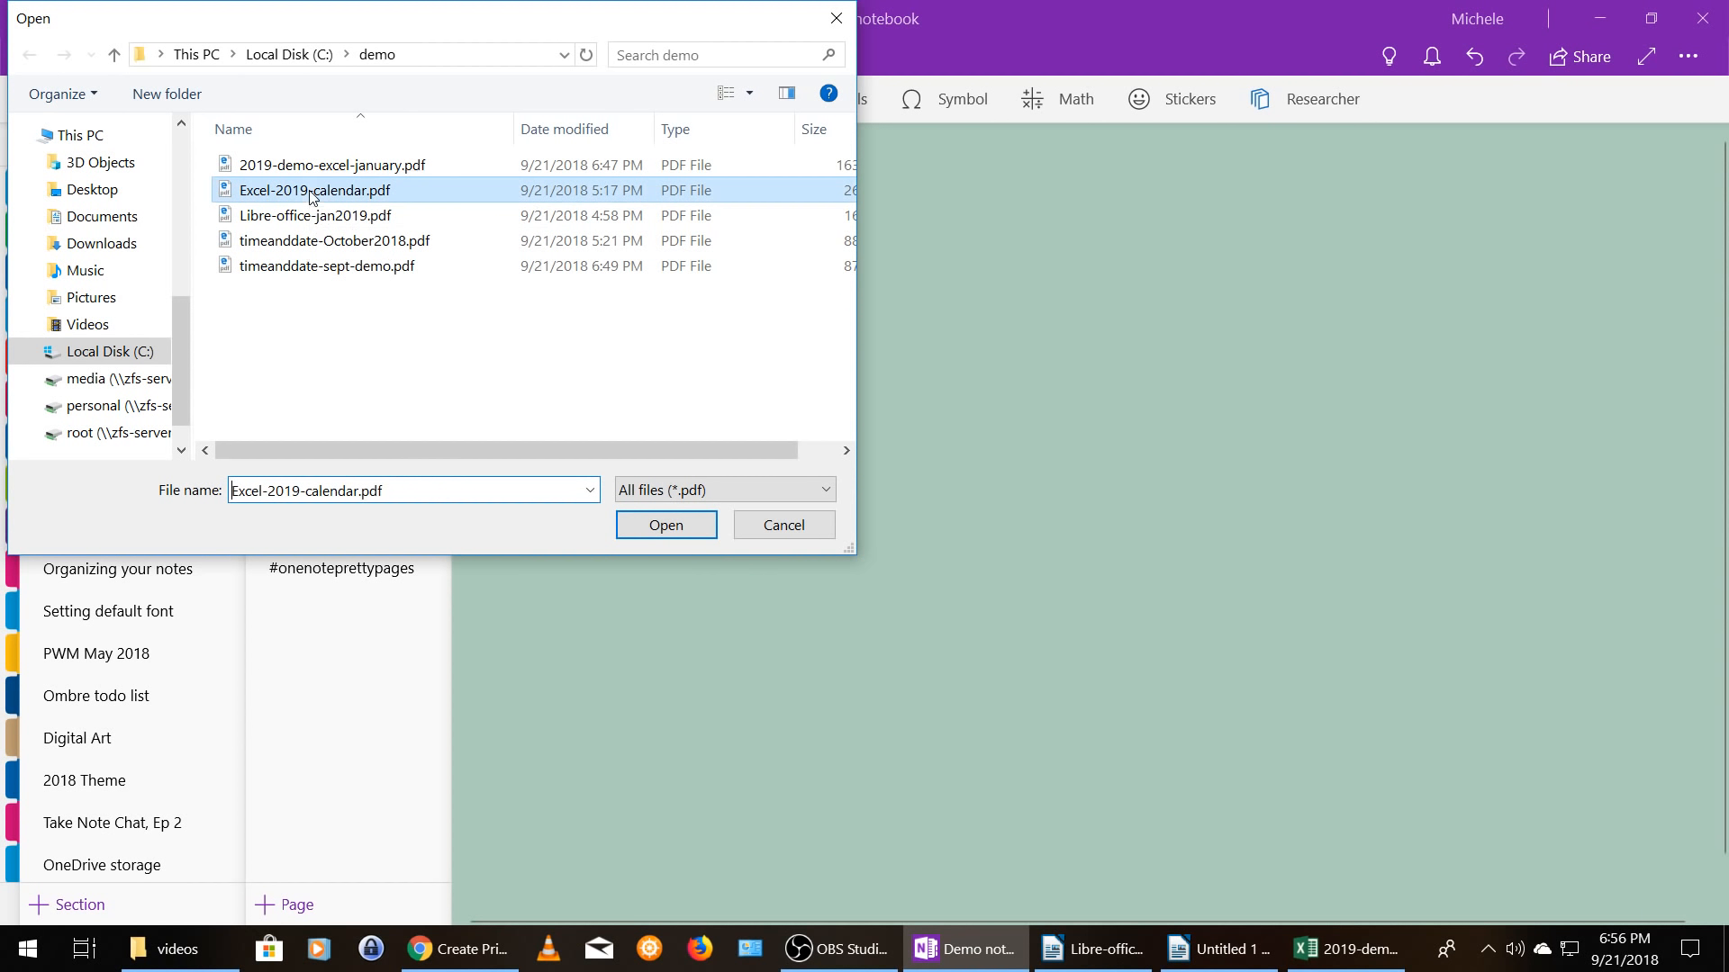
click(666, 526)
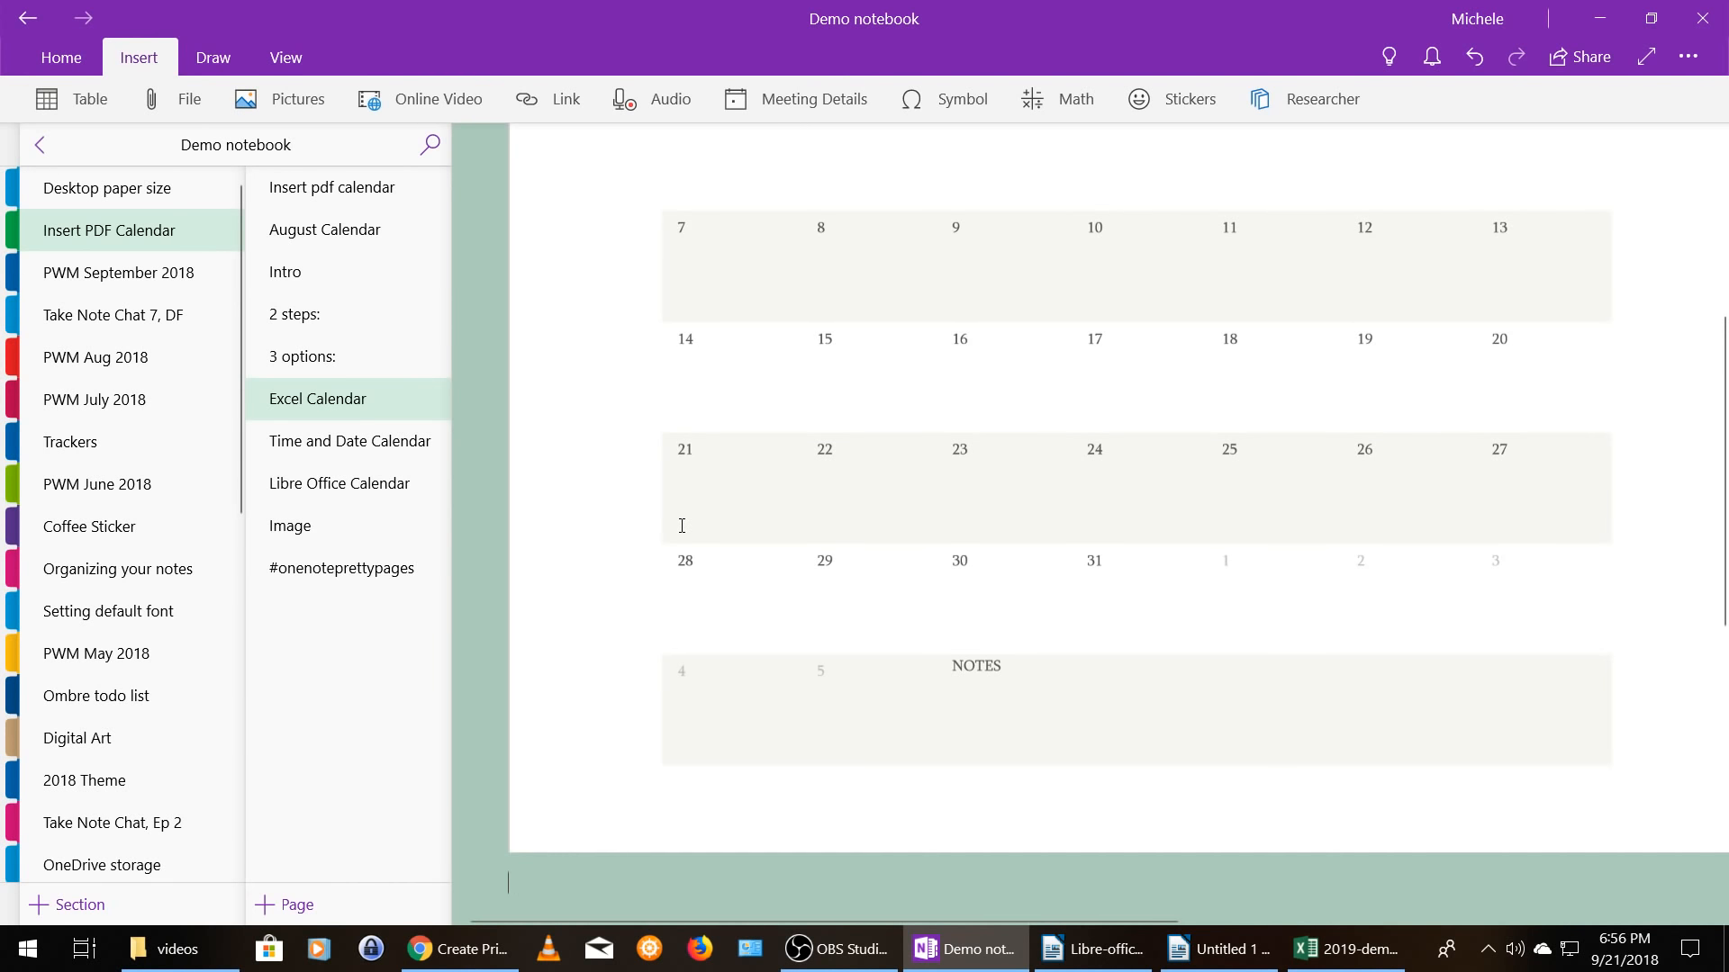
- Delete the Excel-2019-calendar PDF attachment icon above the printout, keeping the calendar image
drag(1718, 445, 1724, 276)
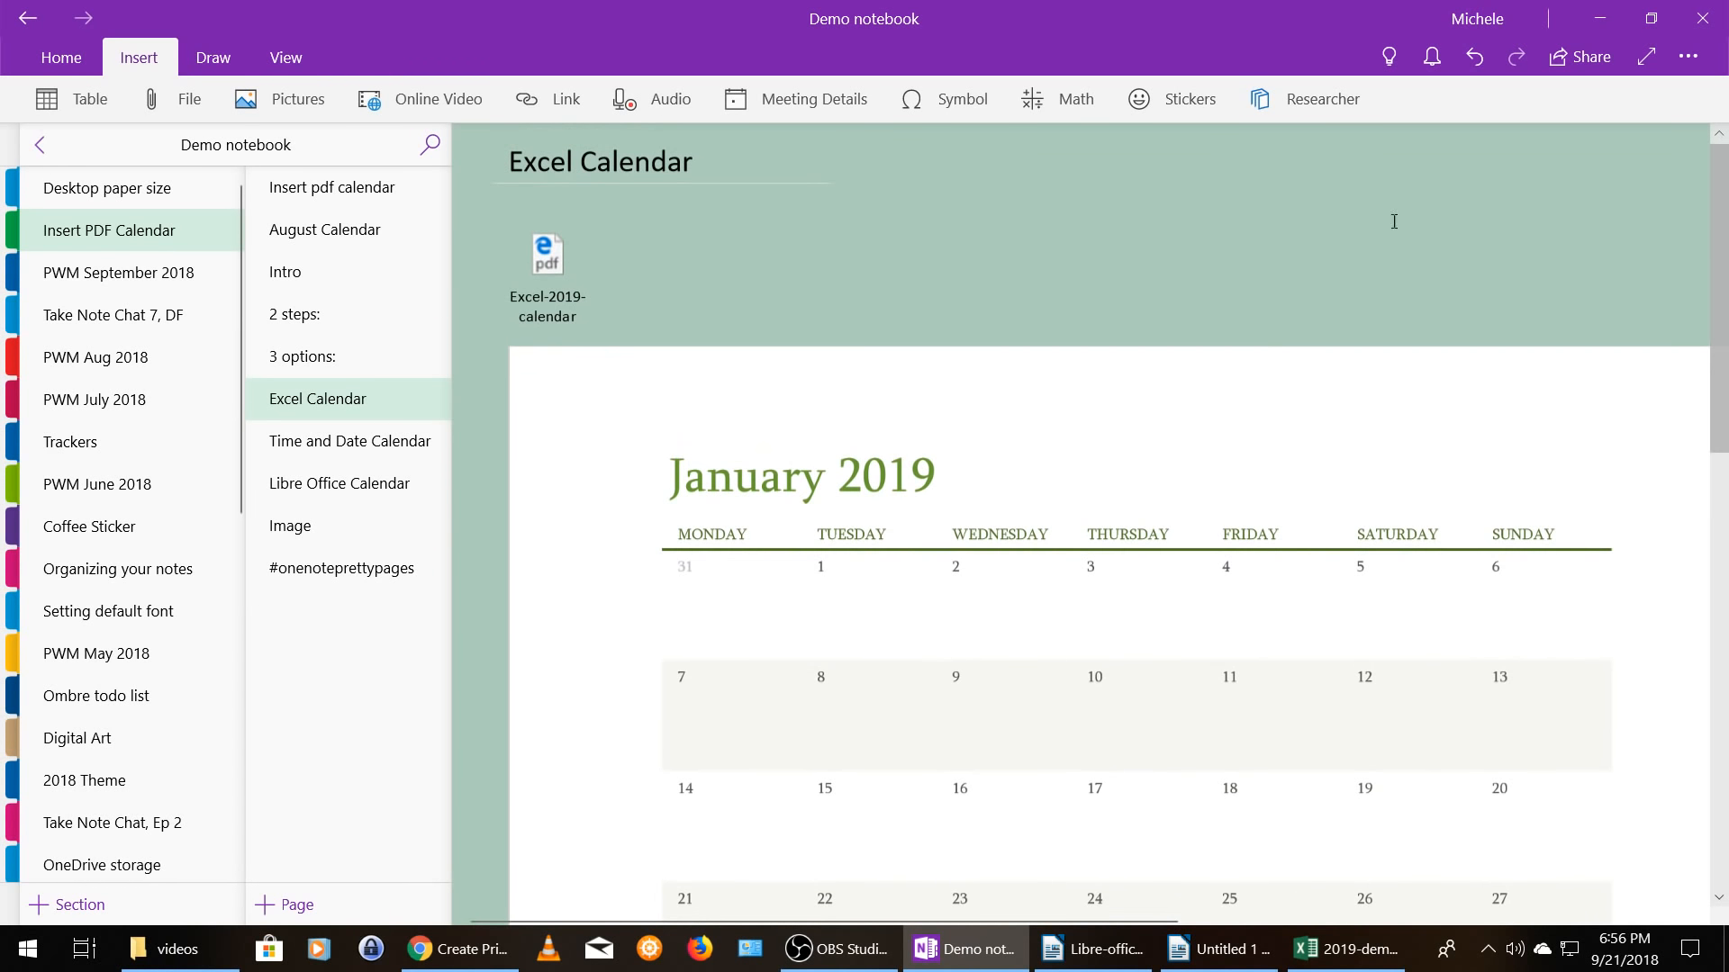
right_click(582, 219)
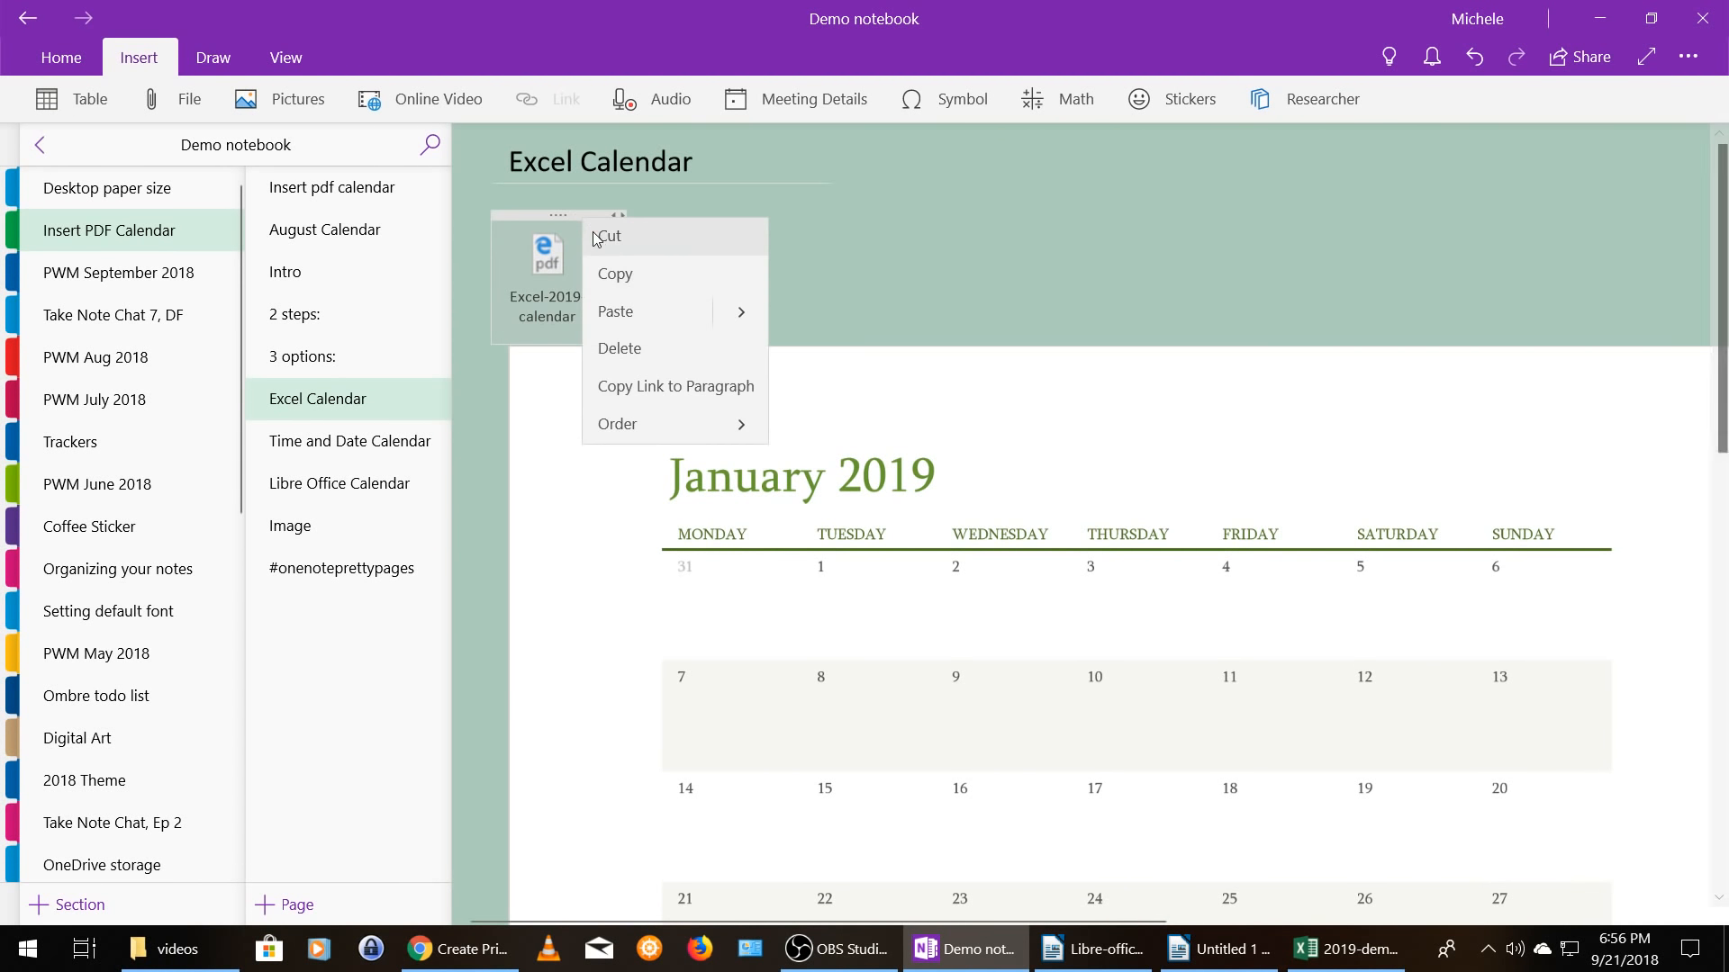
click(617, 343)
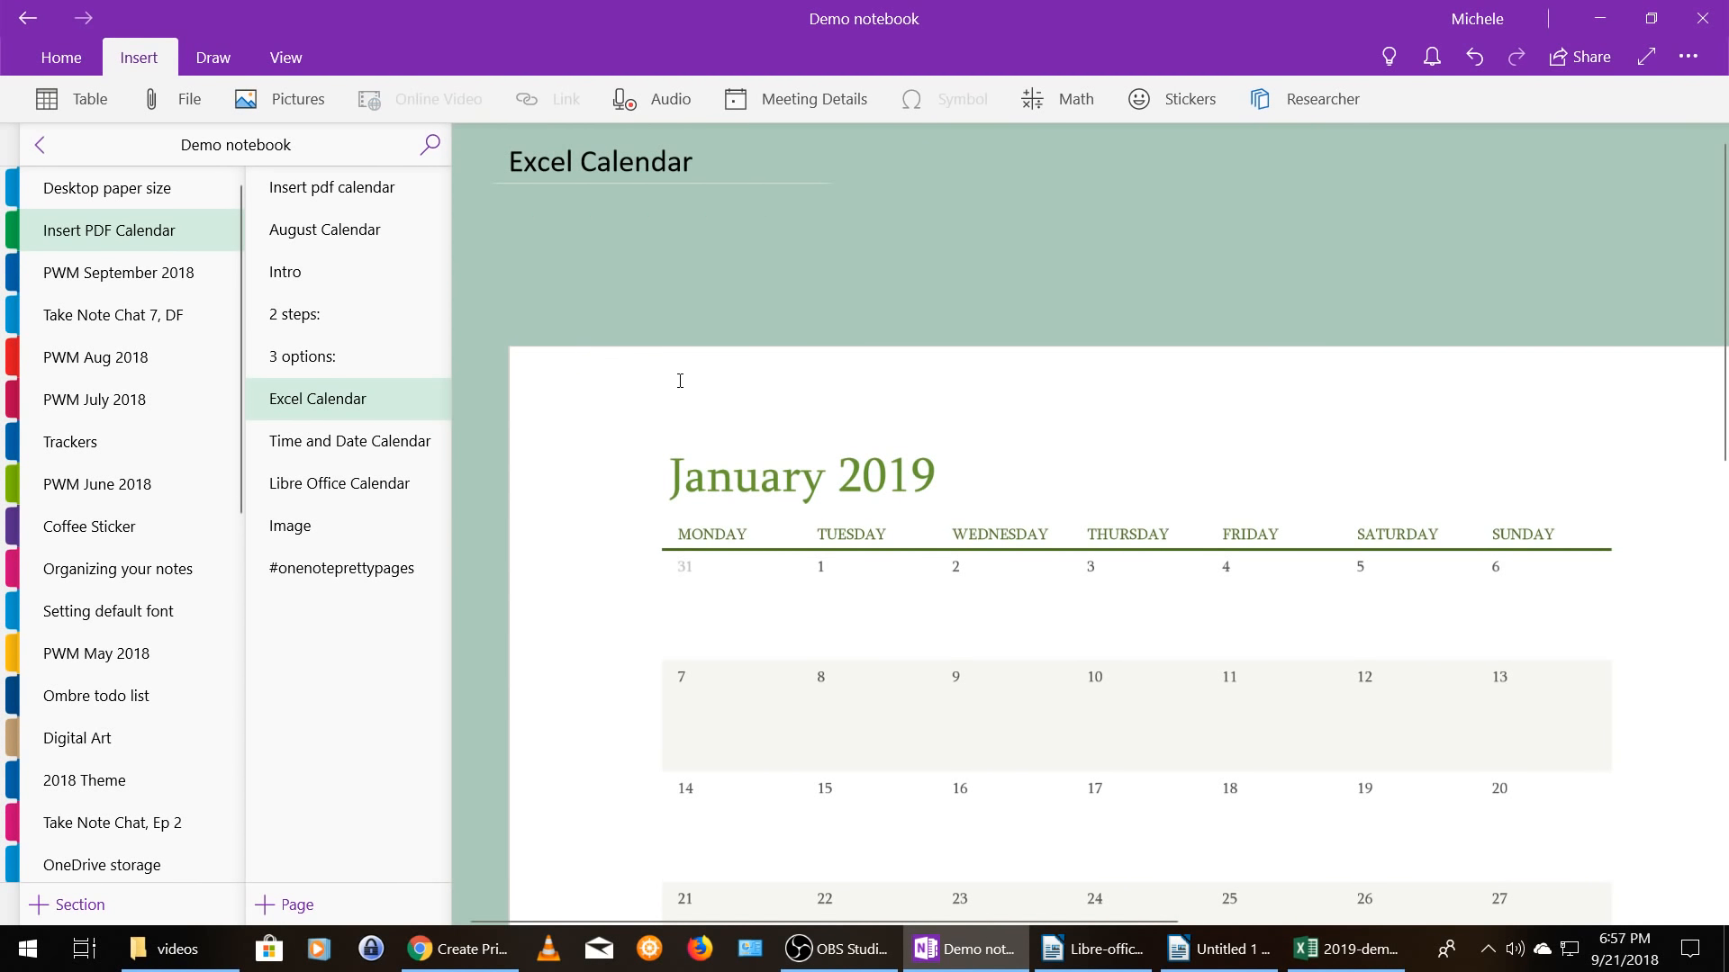
- Move the January 2019 calendar image up to just below the Excel Calendar page title and deselect it
click(680, 380)
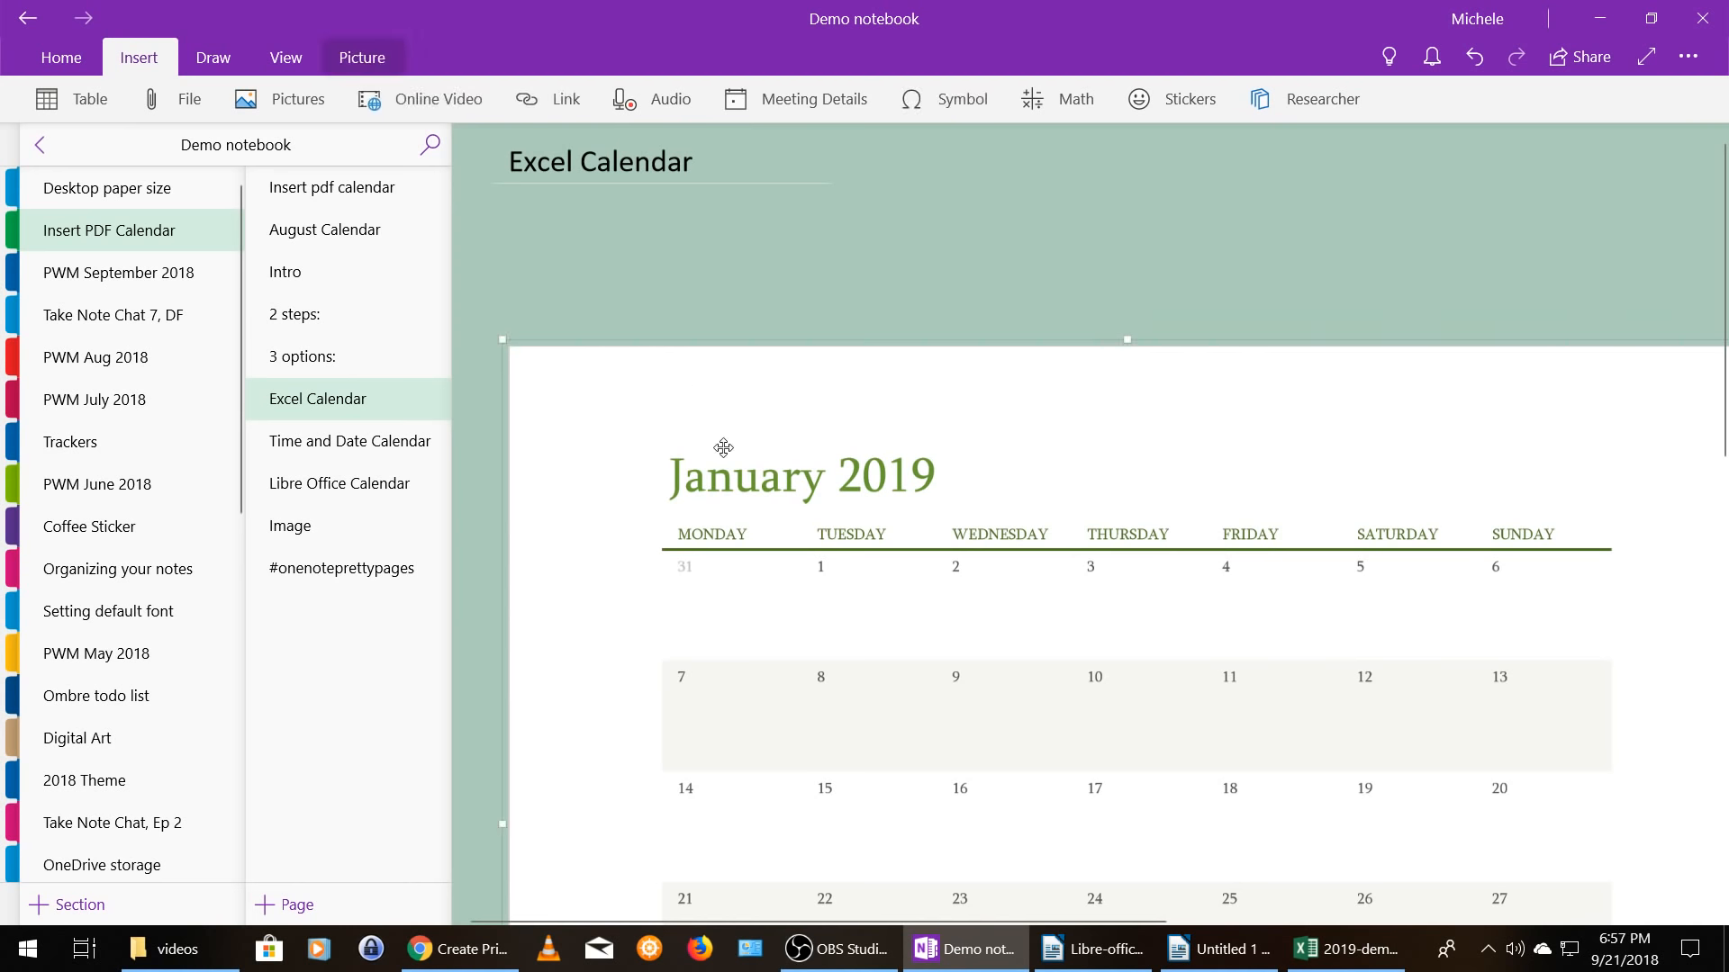
drag(723, 447, 694, 301)
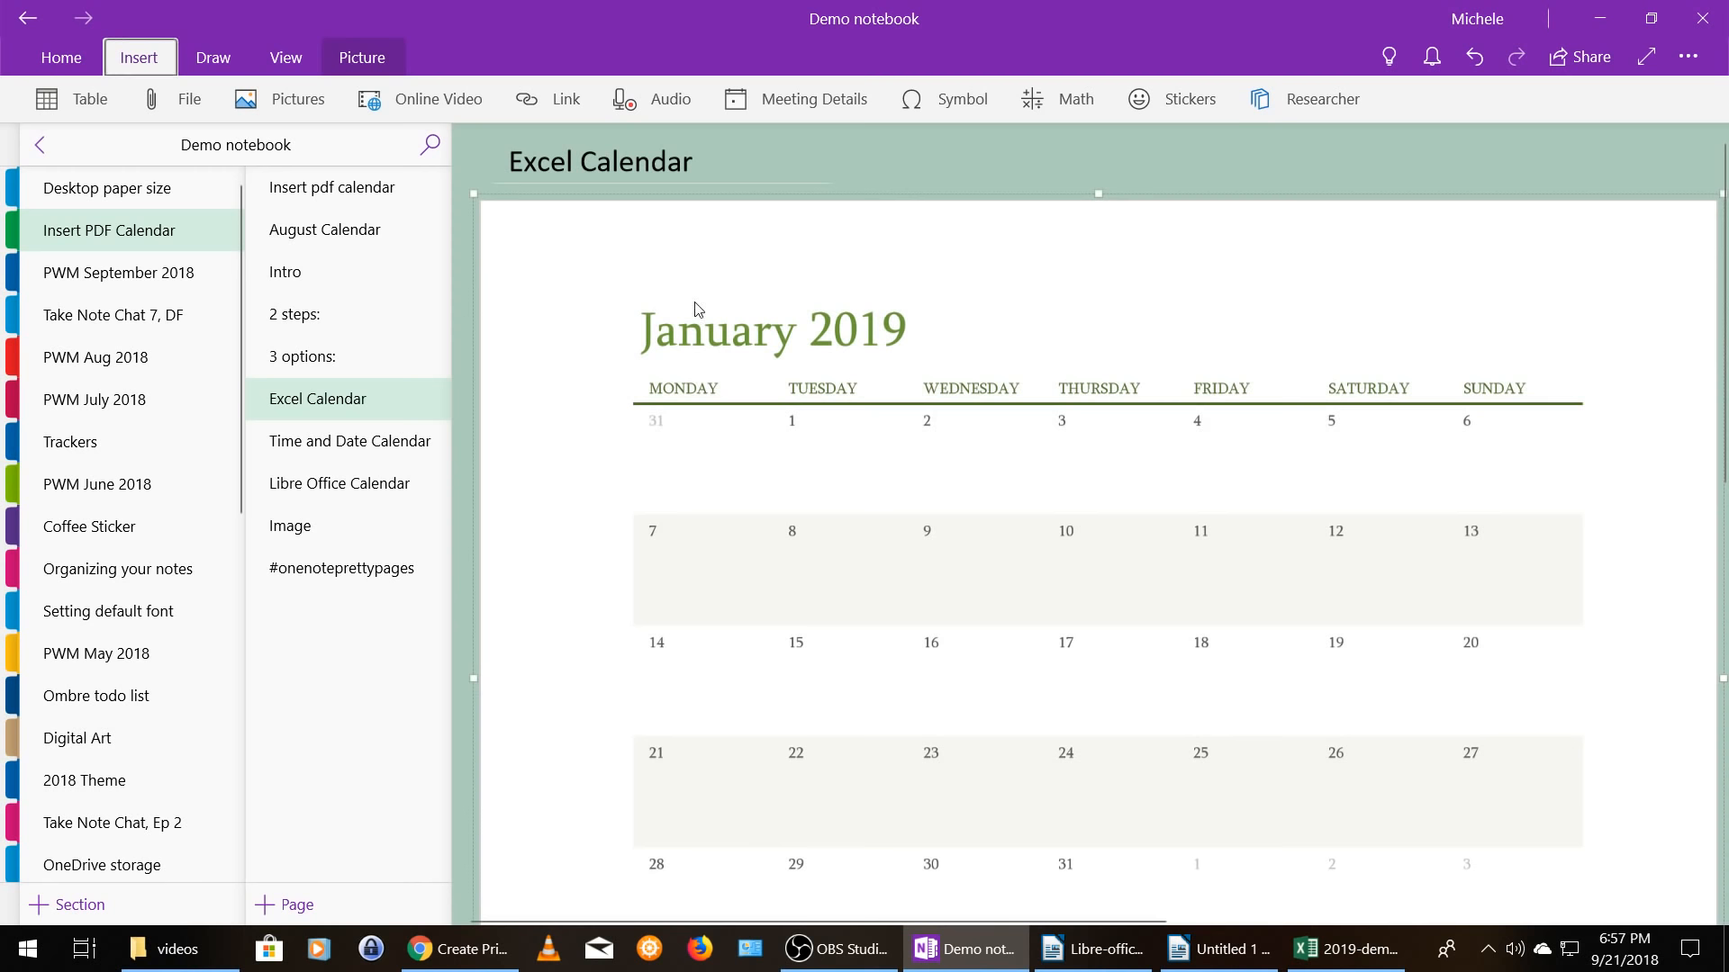
click(898, 170)
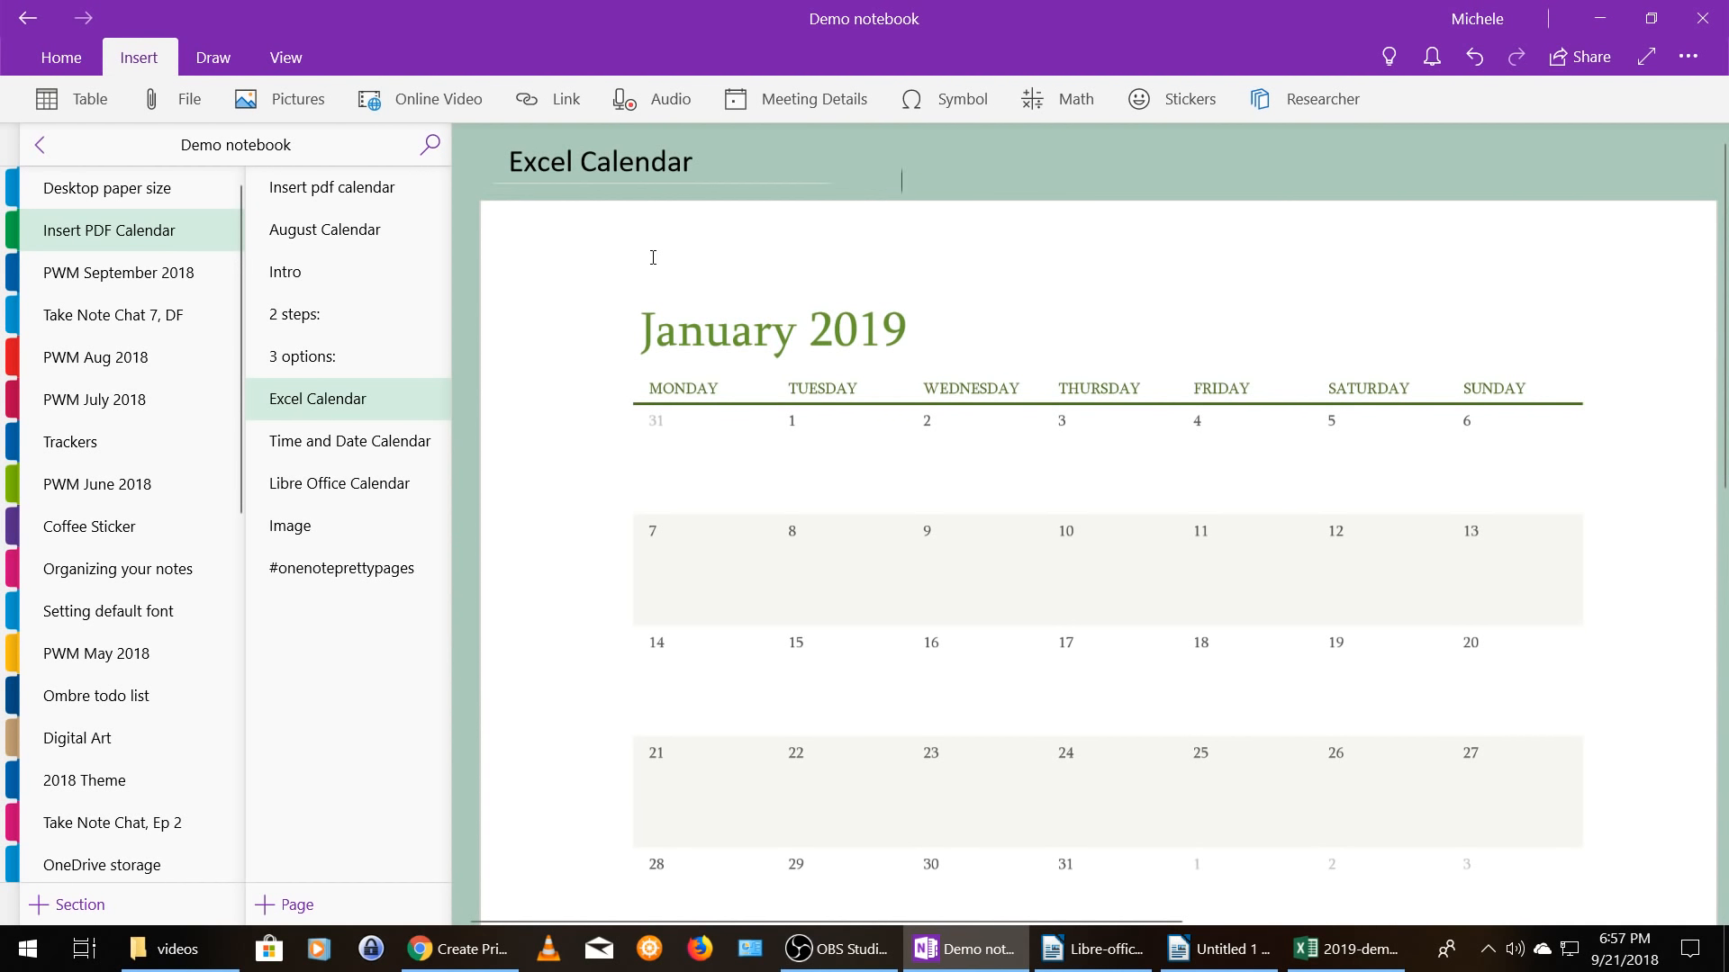
- Set the January 2019 calendar image as the background of the Excel Calendar page
right_click(653, 259)
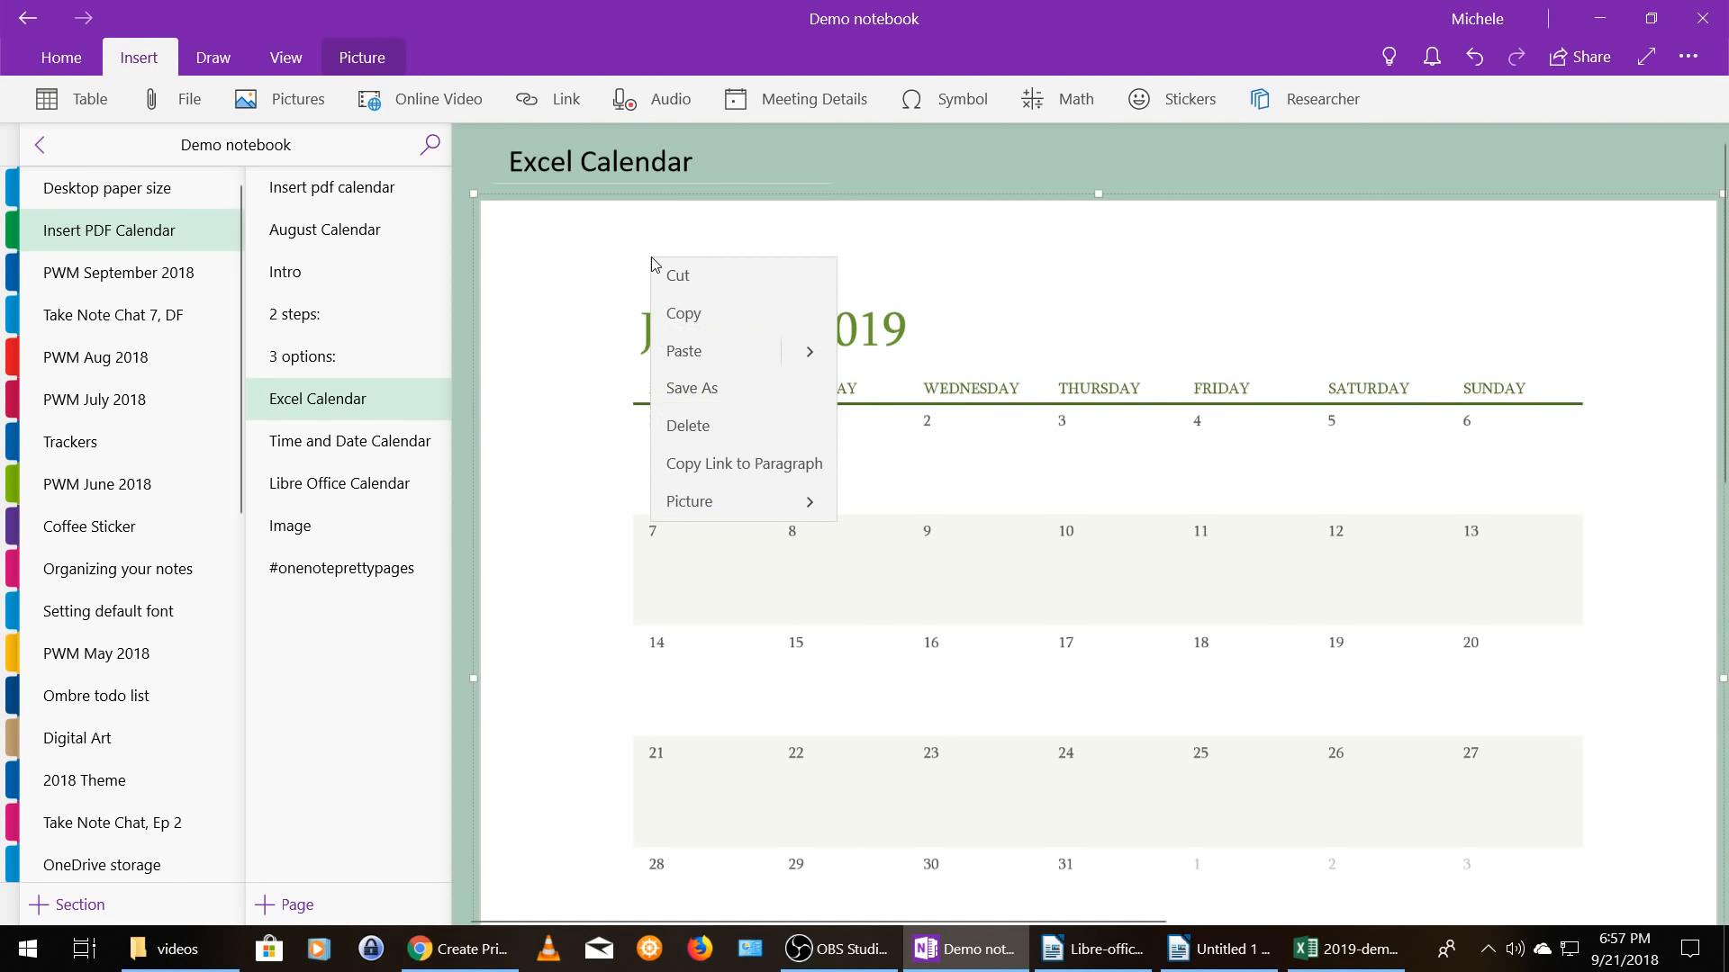
click(725, 504)
click(755, 508)
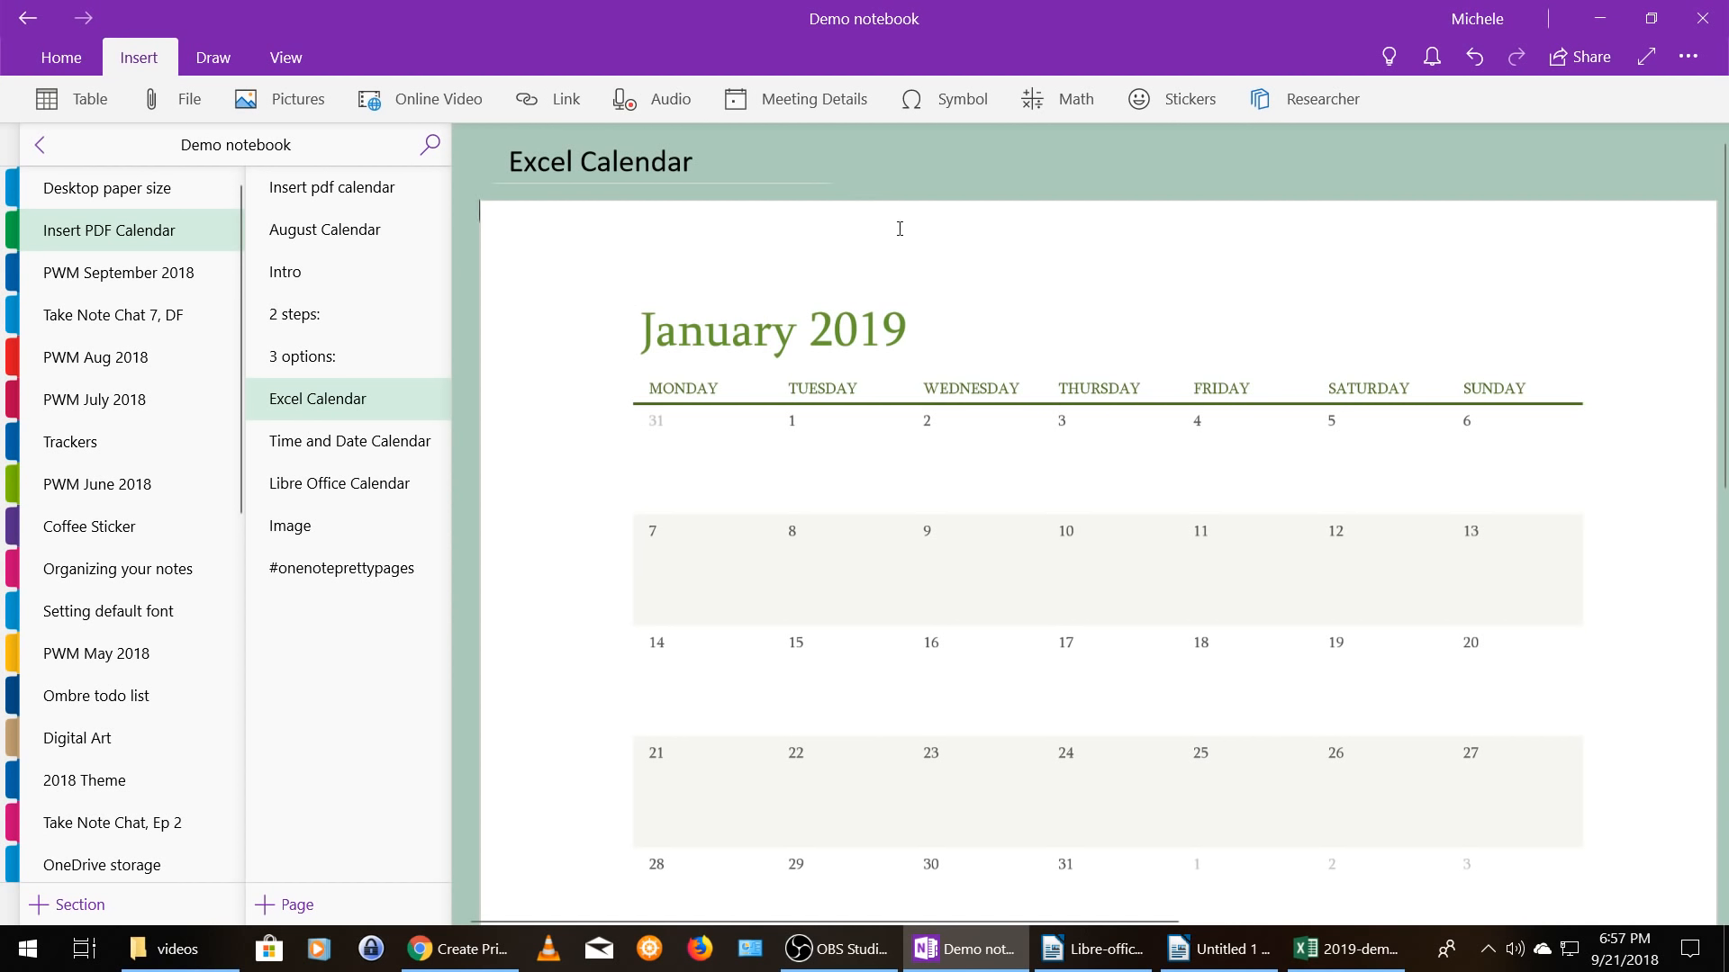
- Try a bright red page color on the Excel Calendar page and undo it
click(300, 61)
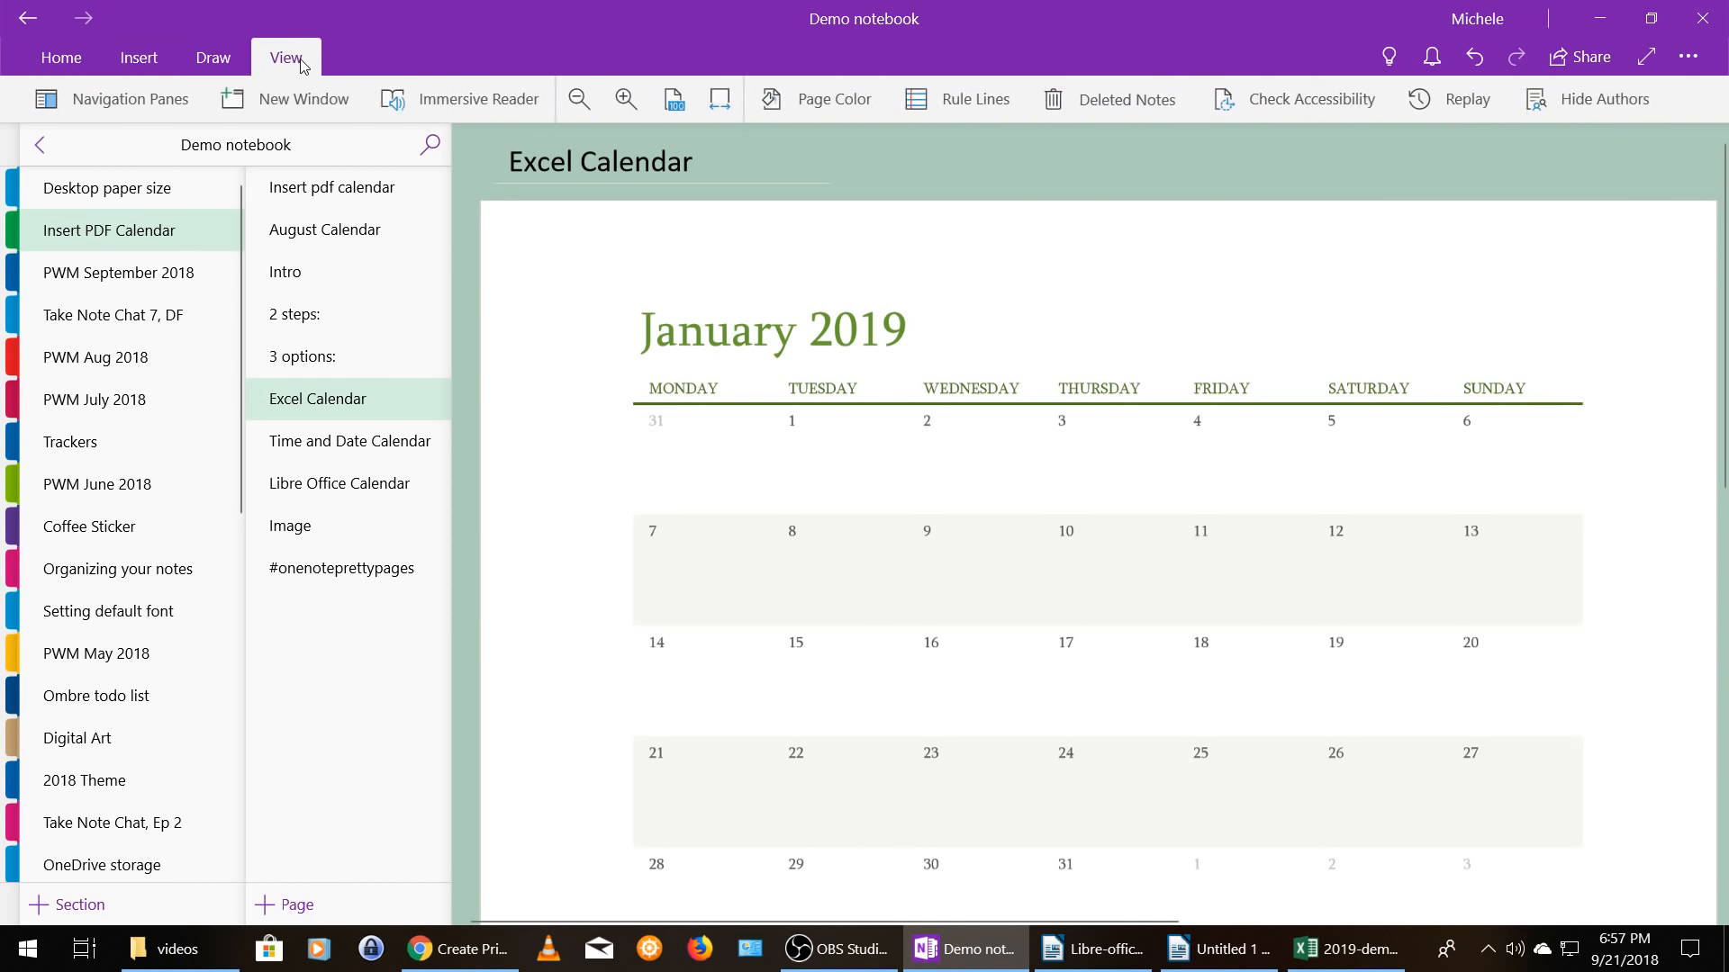
click(782, 109)
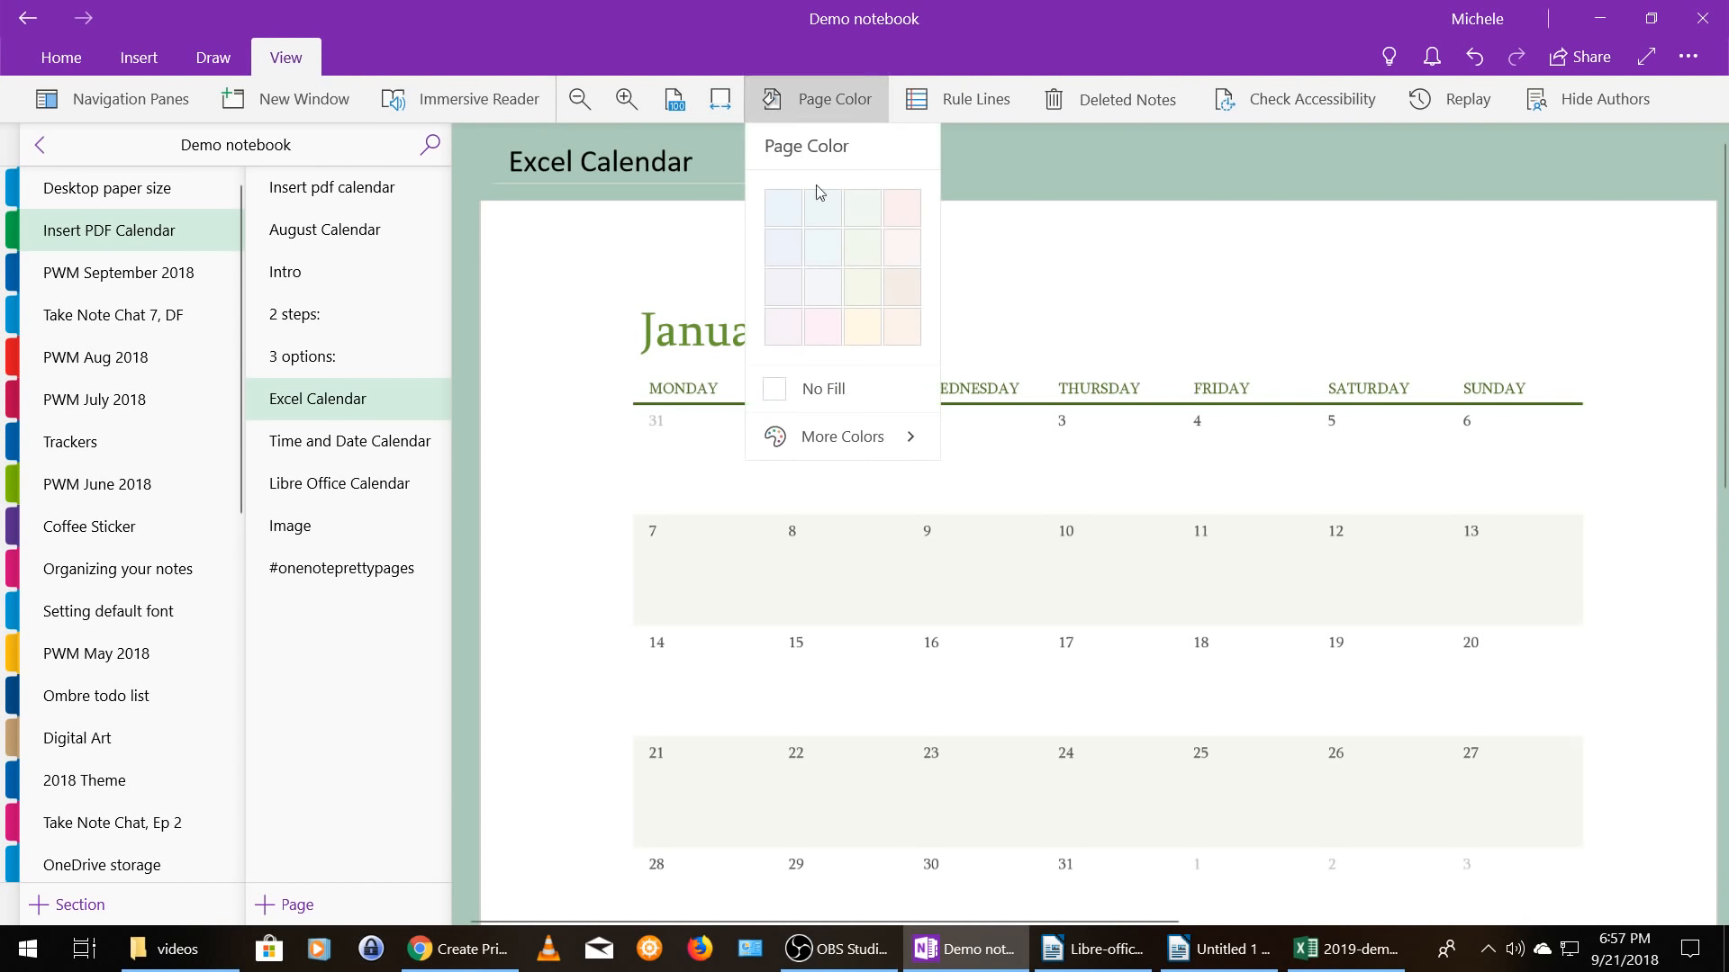
click(854, 437)
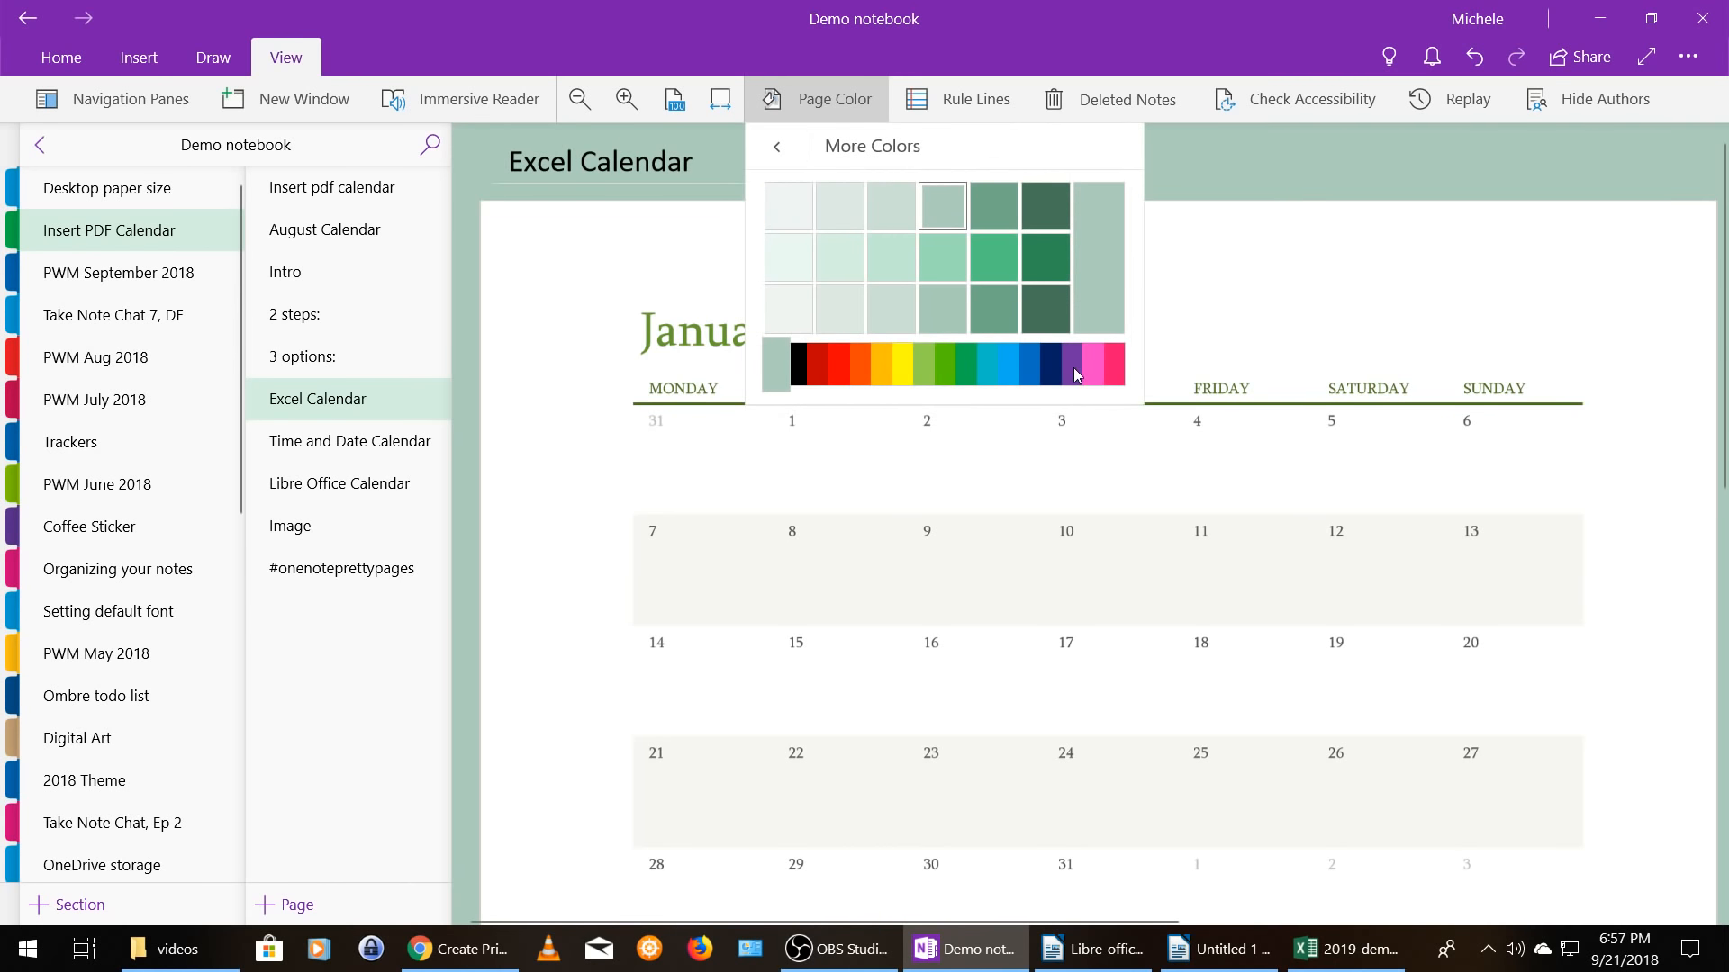
click(838, 364)
click(942, 206)
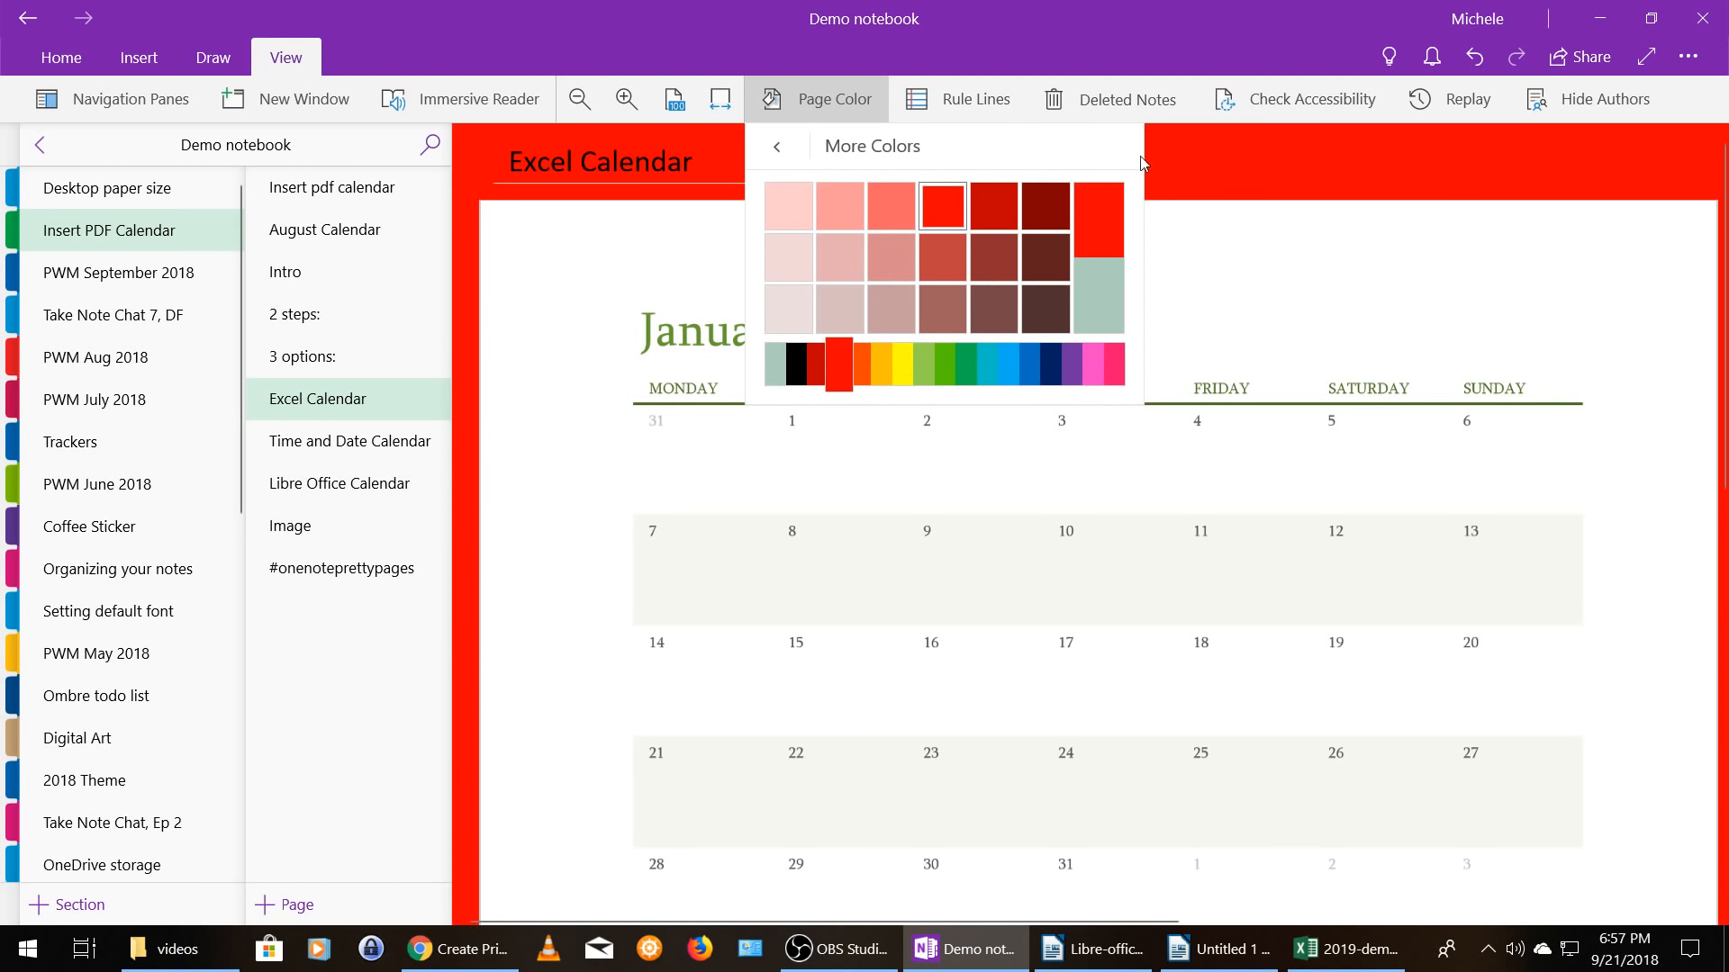
click(1444, 187)
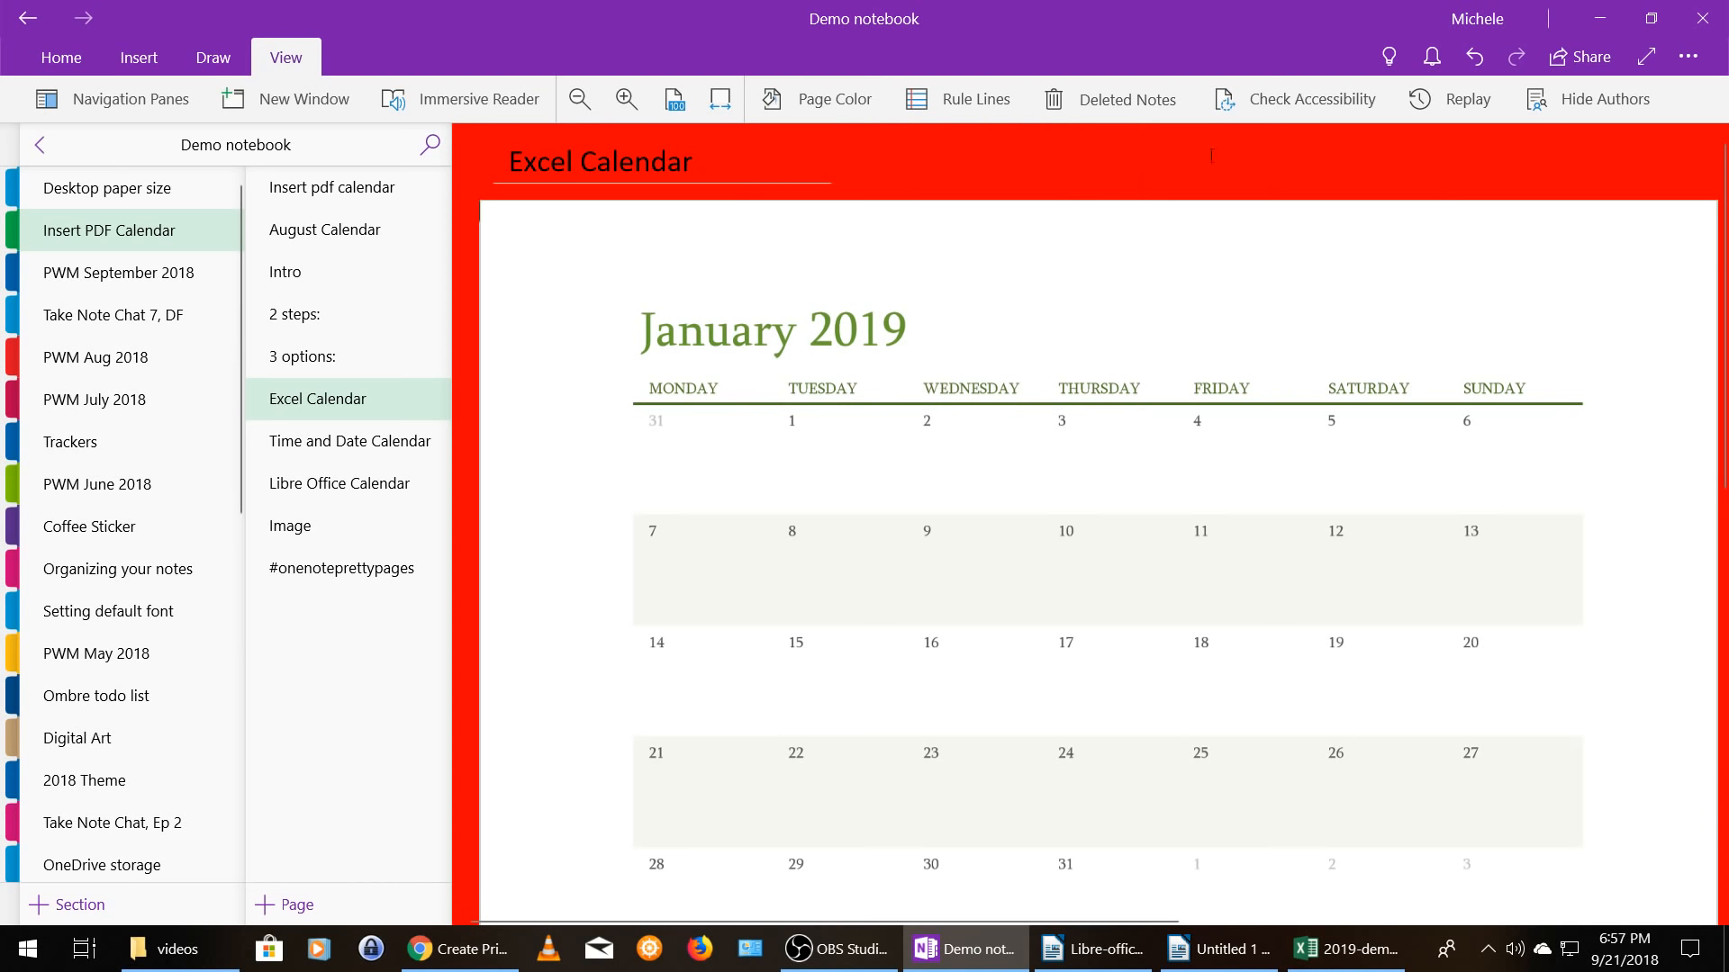
click(1467, 56)
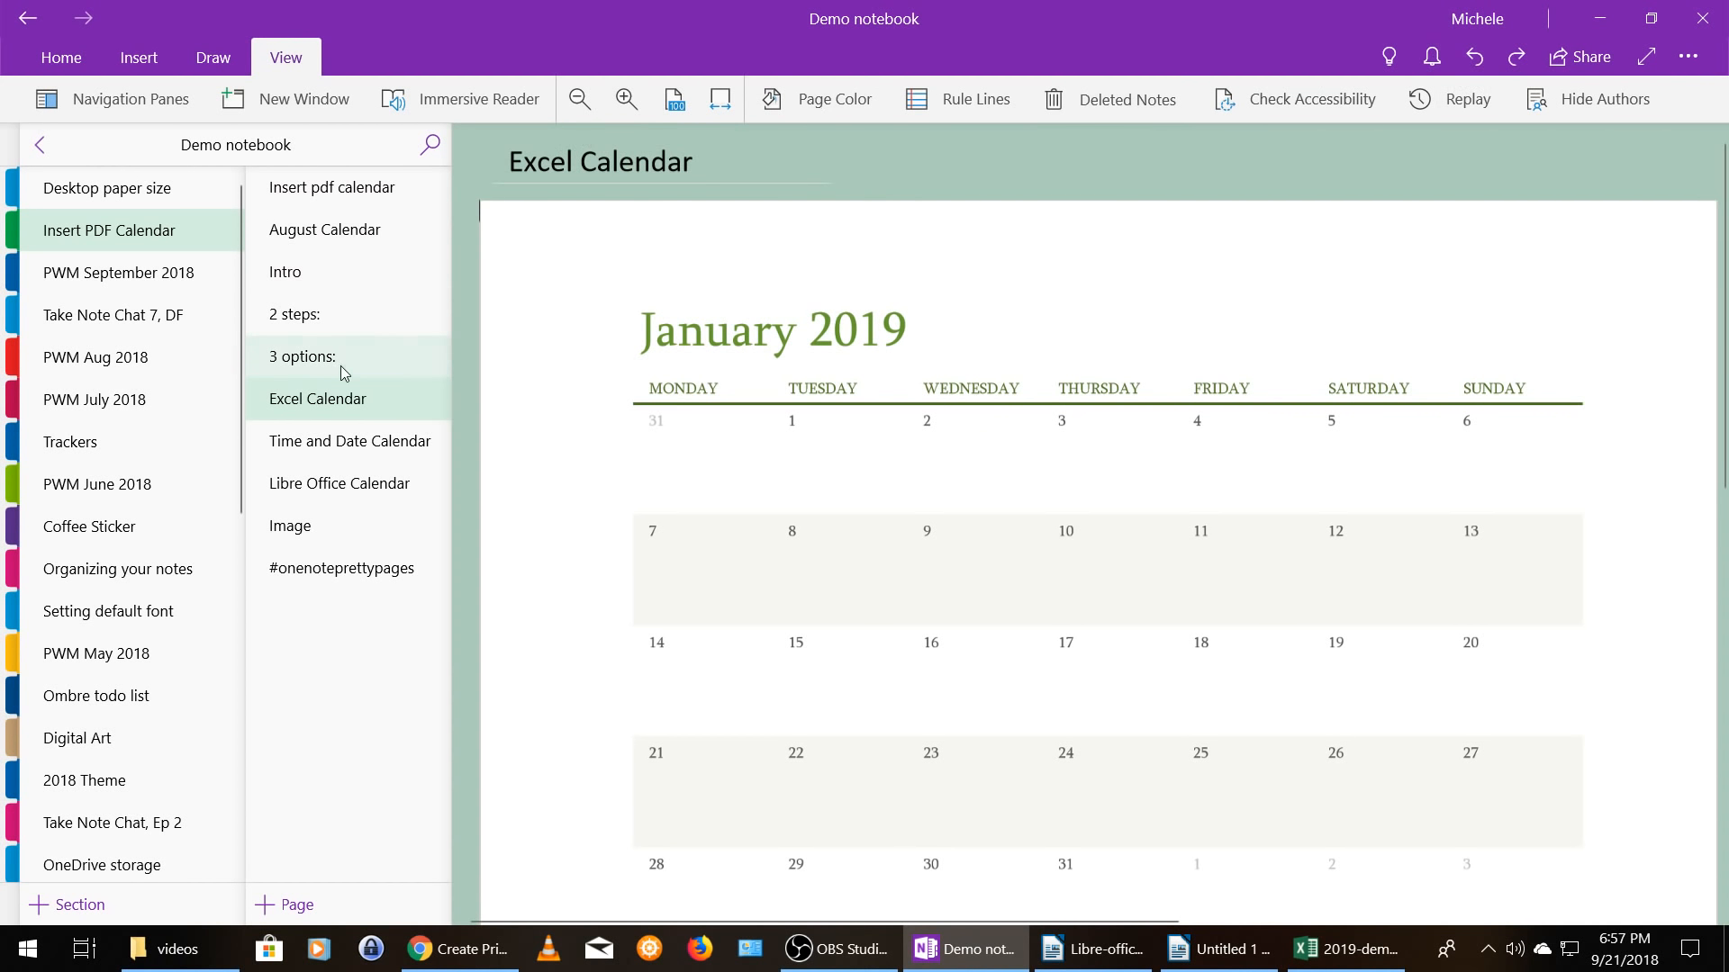
- Open the Time and Date Calendar page and turn off the background setting of its October 2018 calendar picture
click(396, 450)
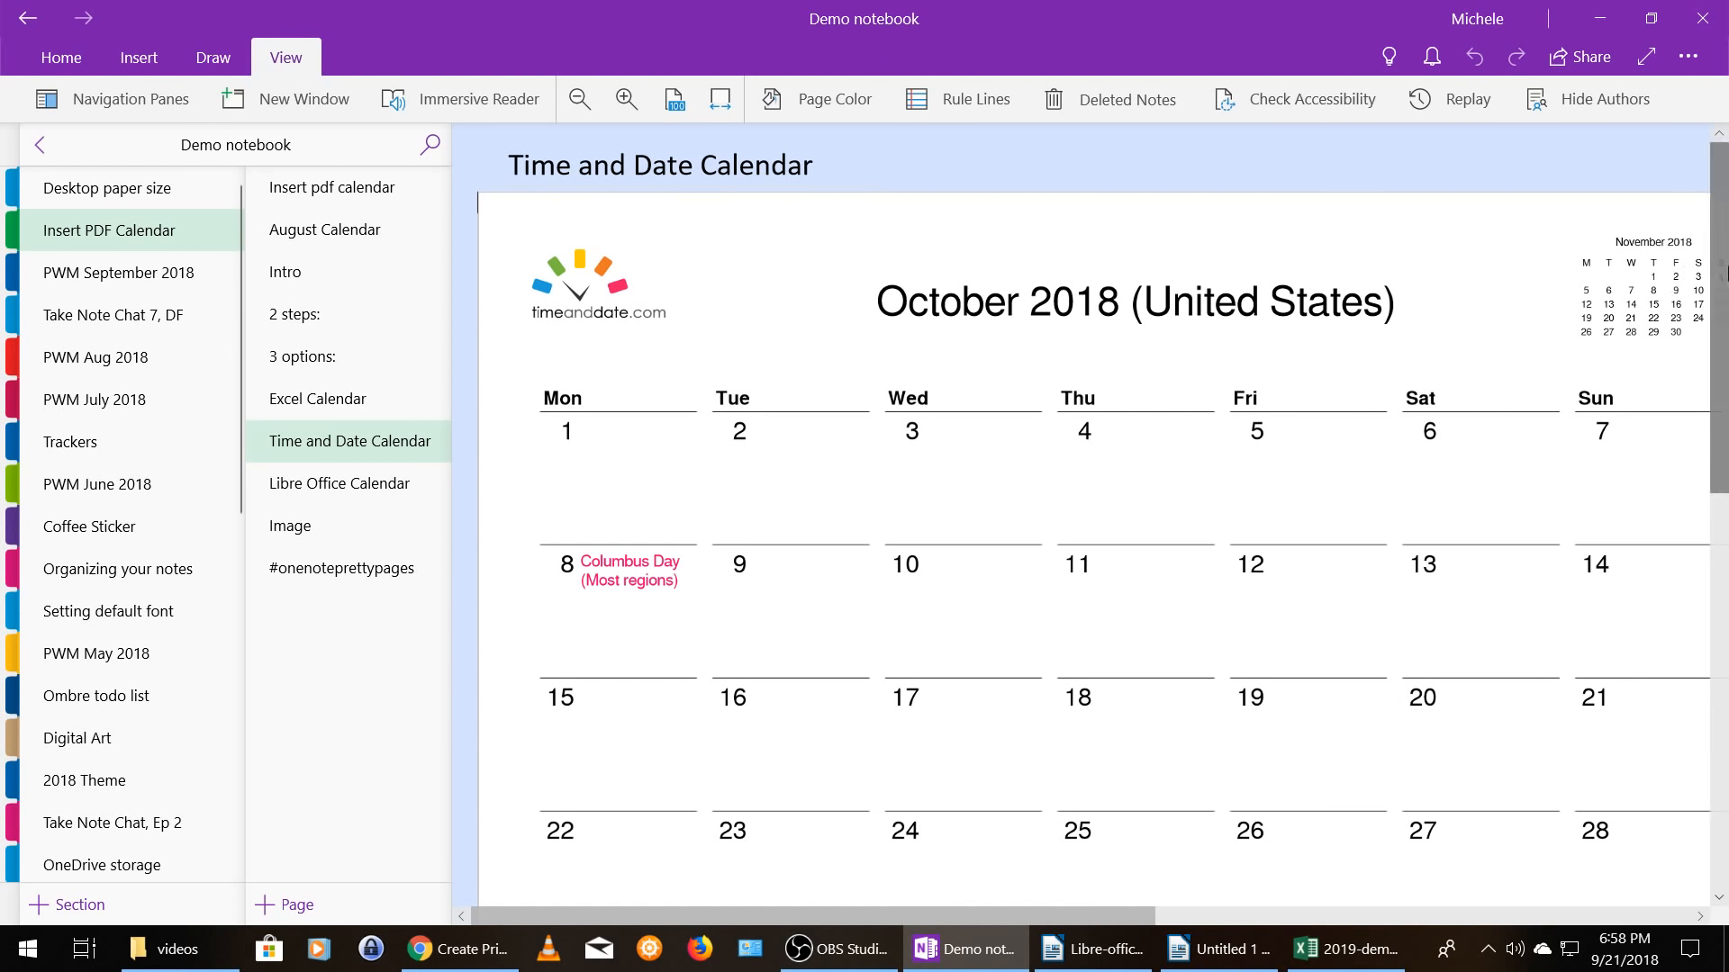
mouse_move(1136, 912)
mouse_down()
mouse_move(1288, 912)
mouse_move(1136, 912)
mouse_up()
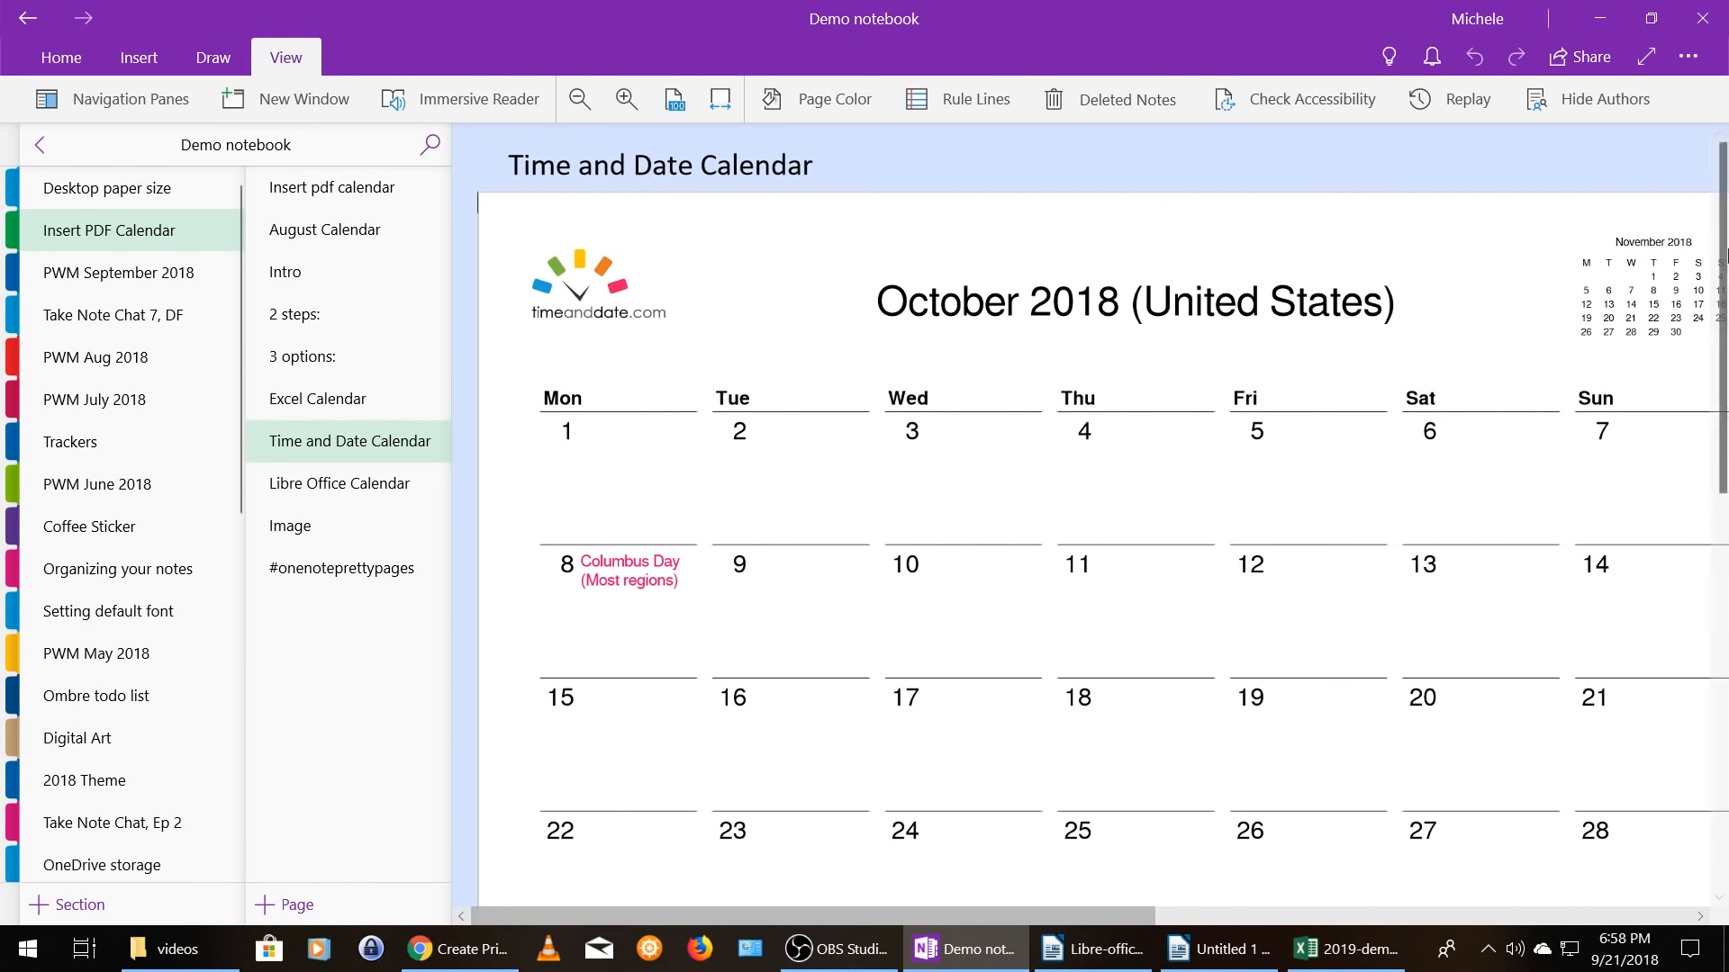
mouse_move(1726, 206)
mouse_down()
mouse_move(1726, 350)
mouse_move(1726, 205)
mouse_up()
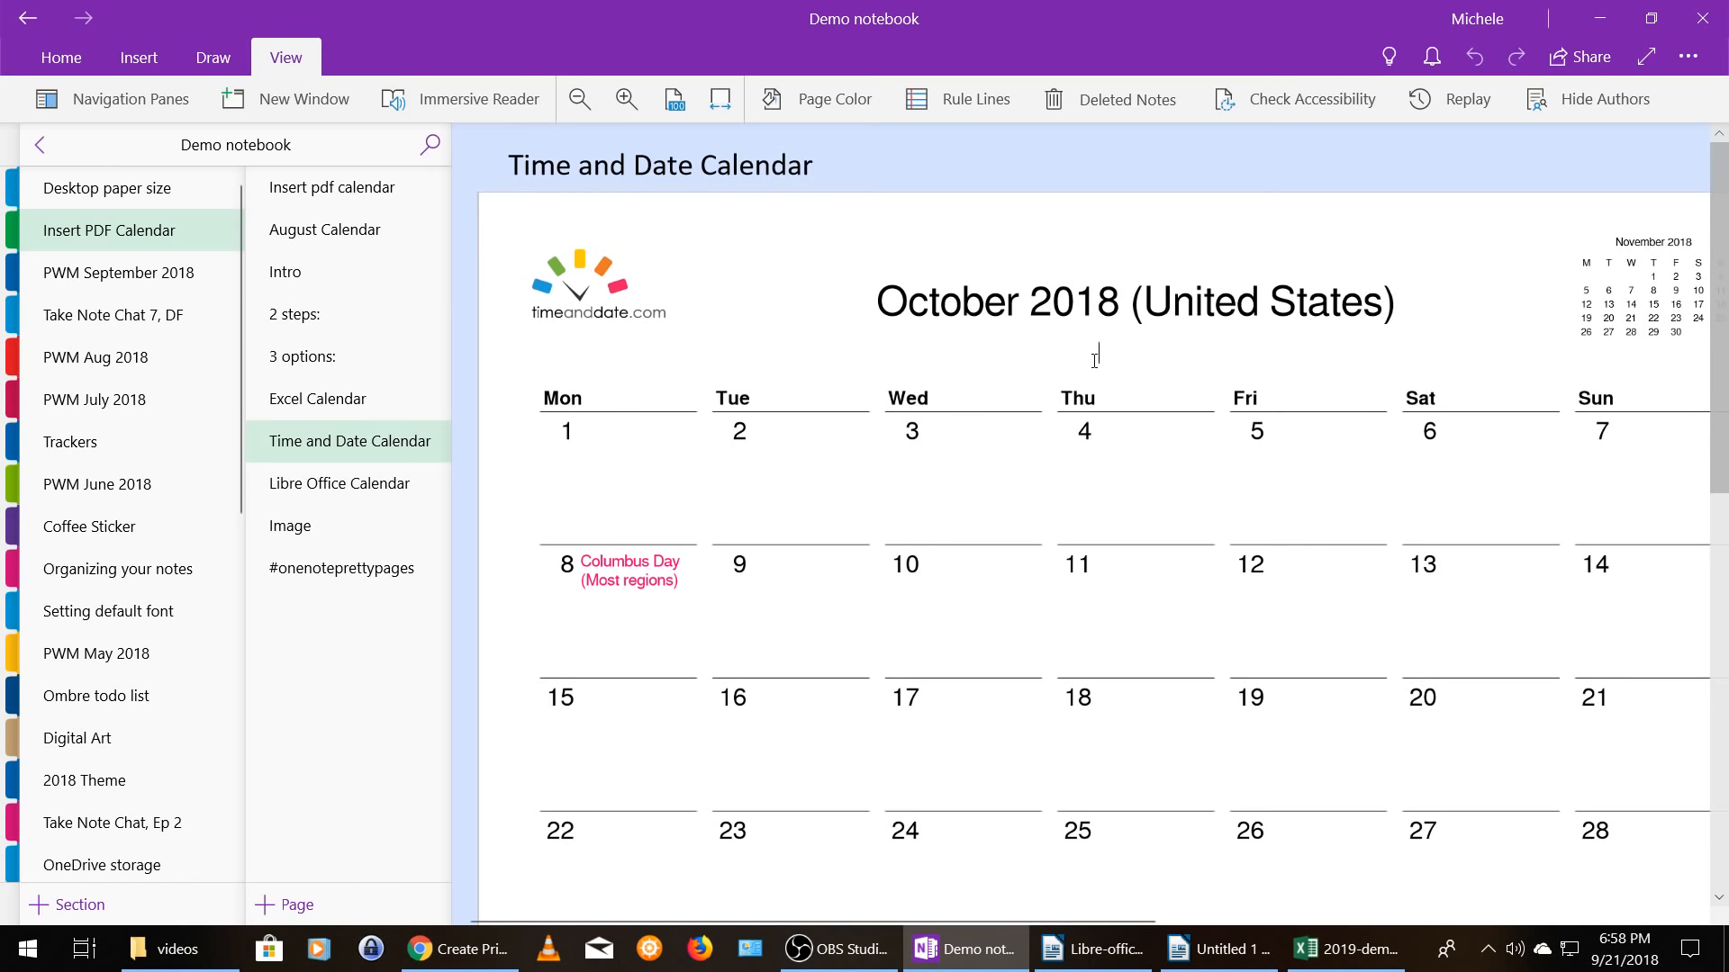
click(1046, 350)
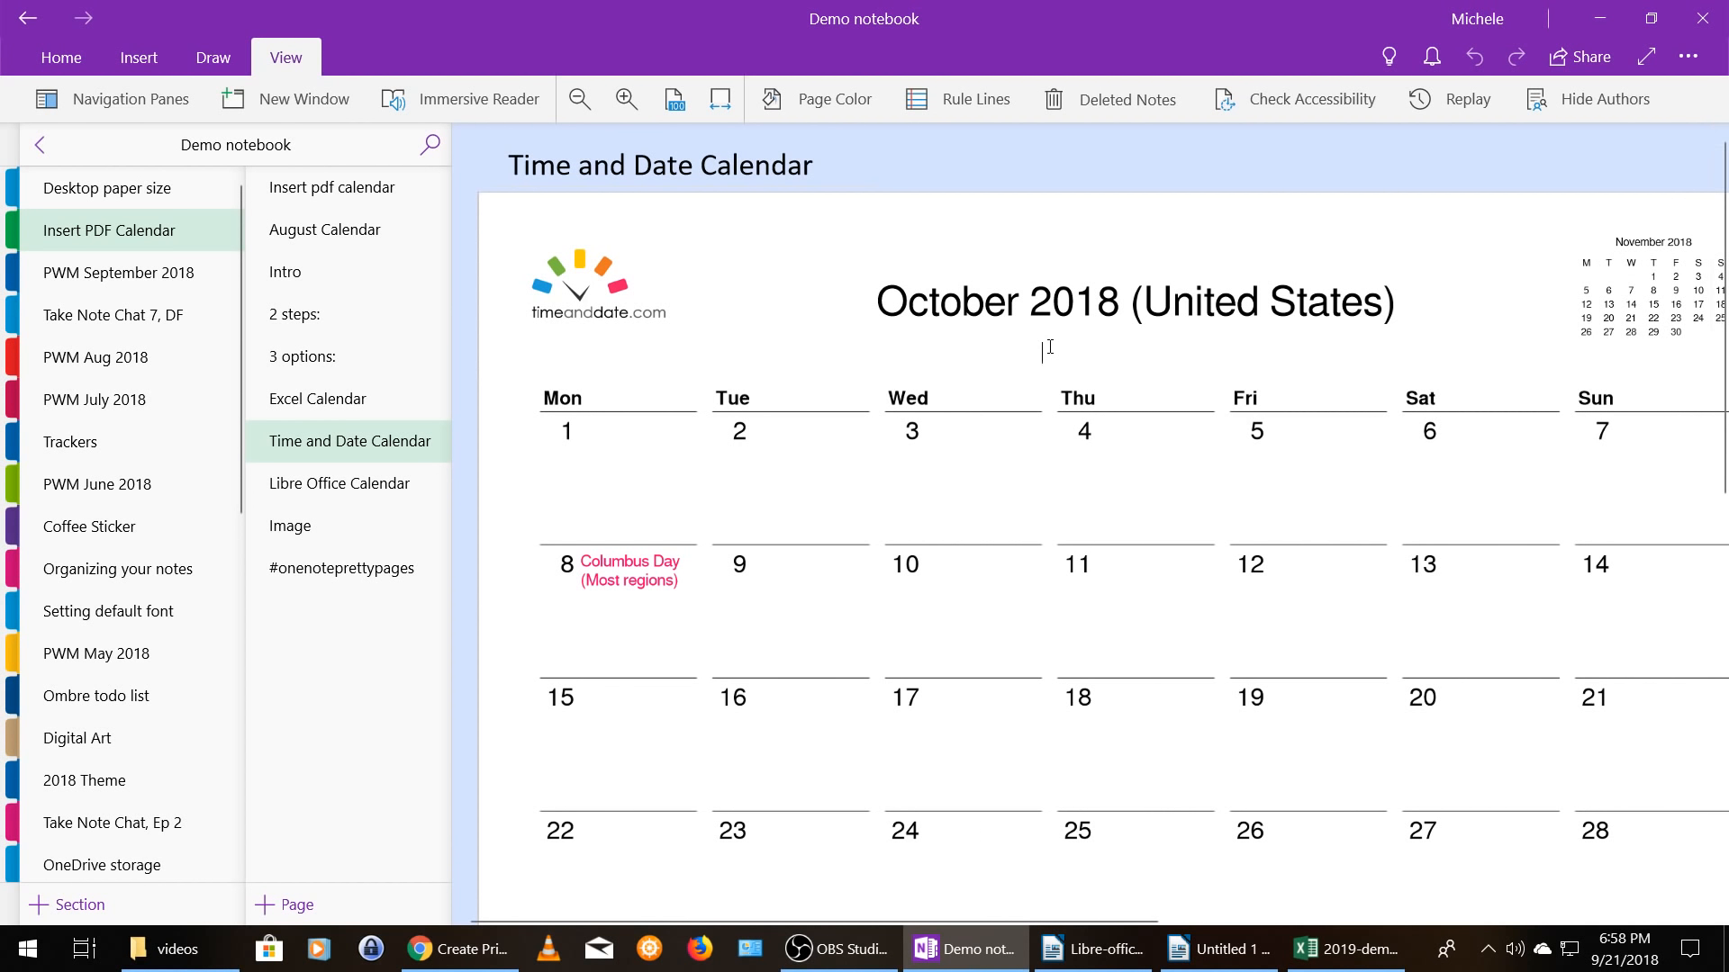
right_click(1059, 232)
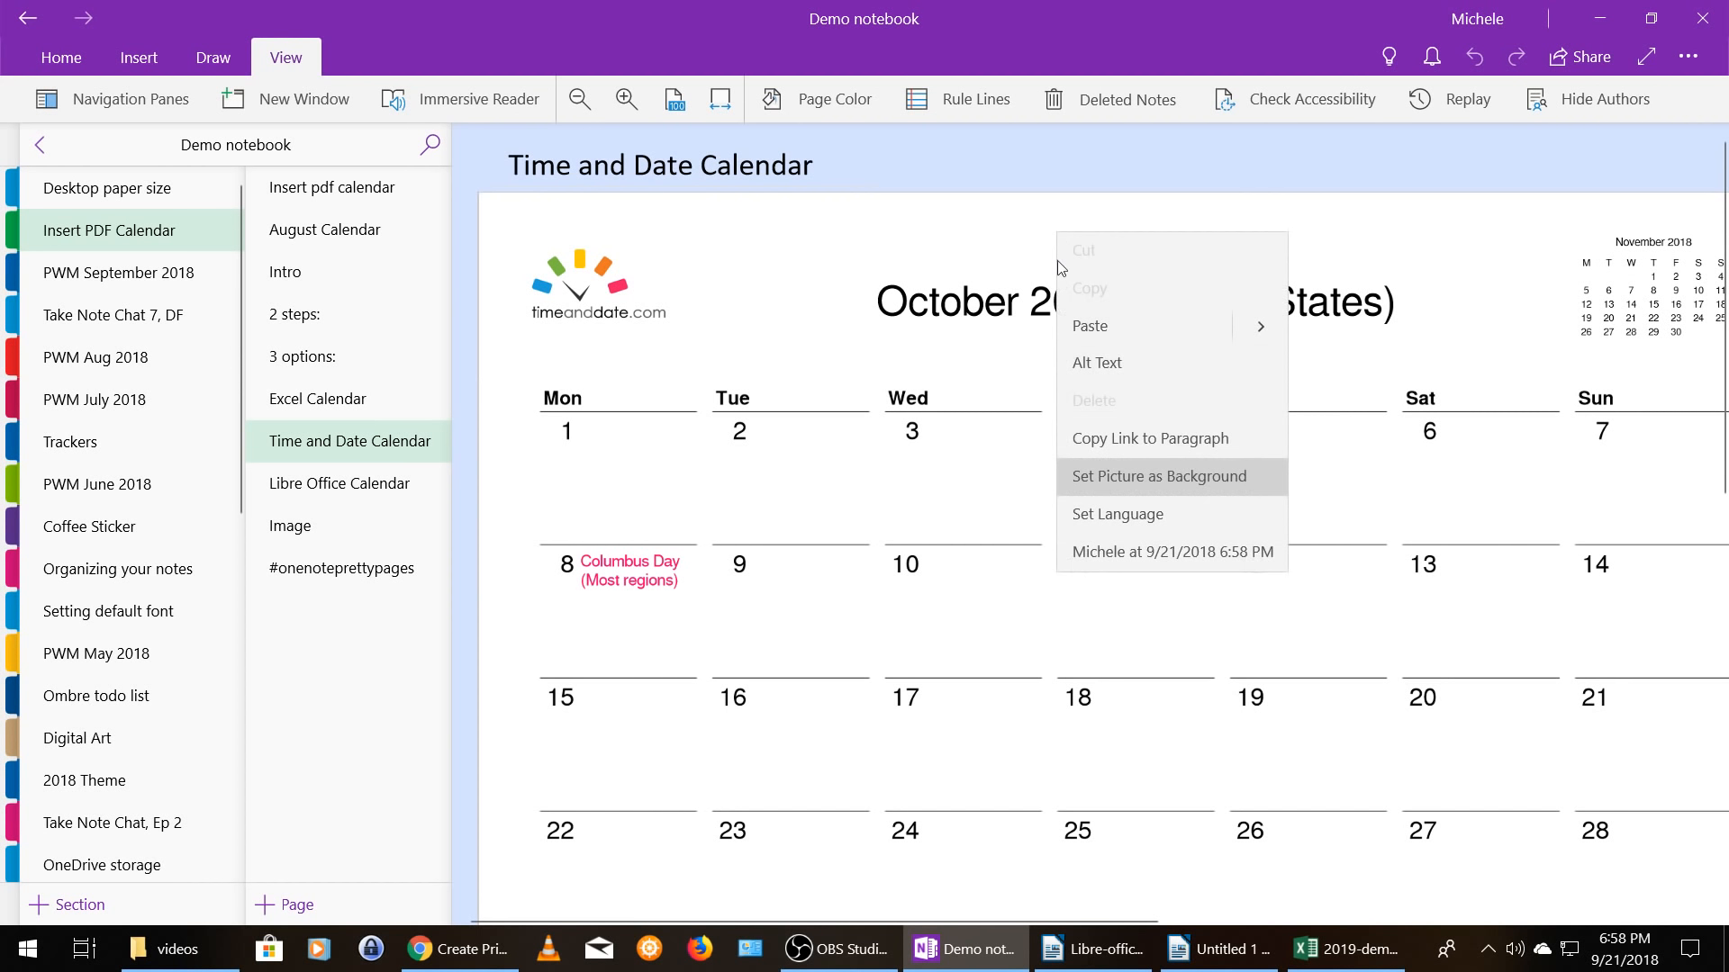
click(1160, 476)
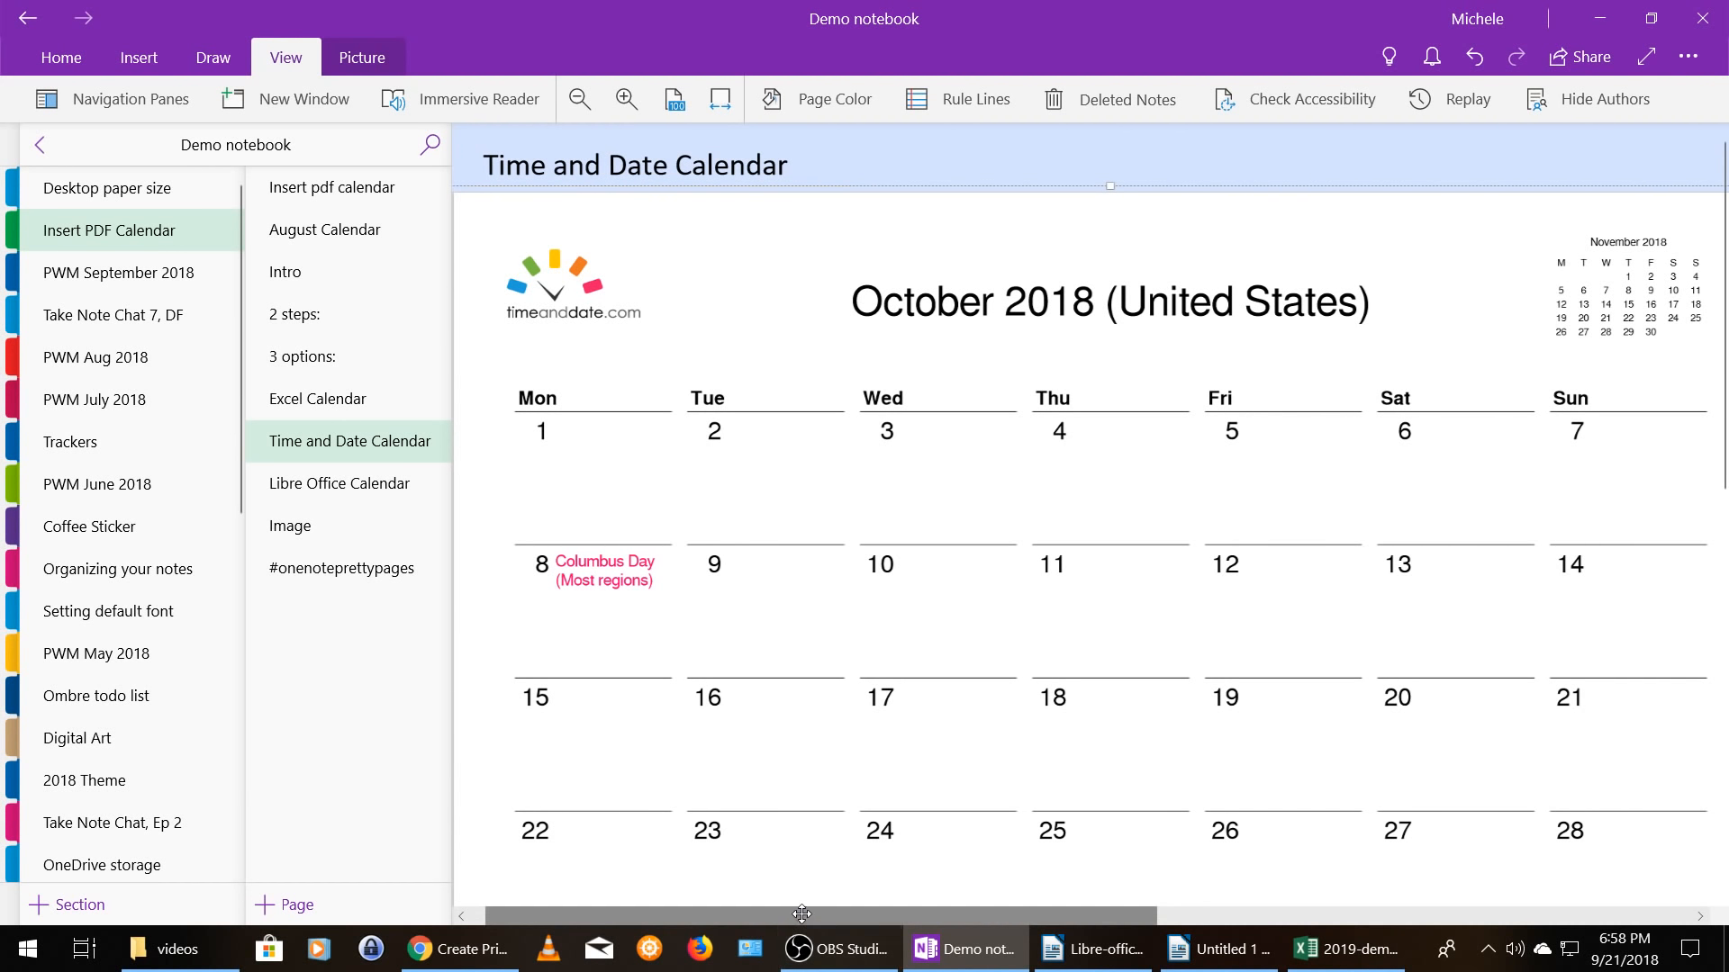
- Shrink the October 2018 calendar picture to fit the page view and move it directly below the page title
drag(793, 915, 726, 910)
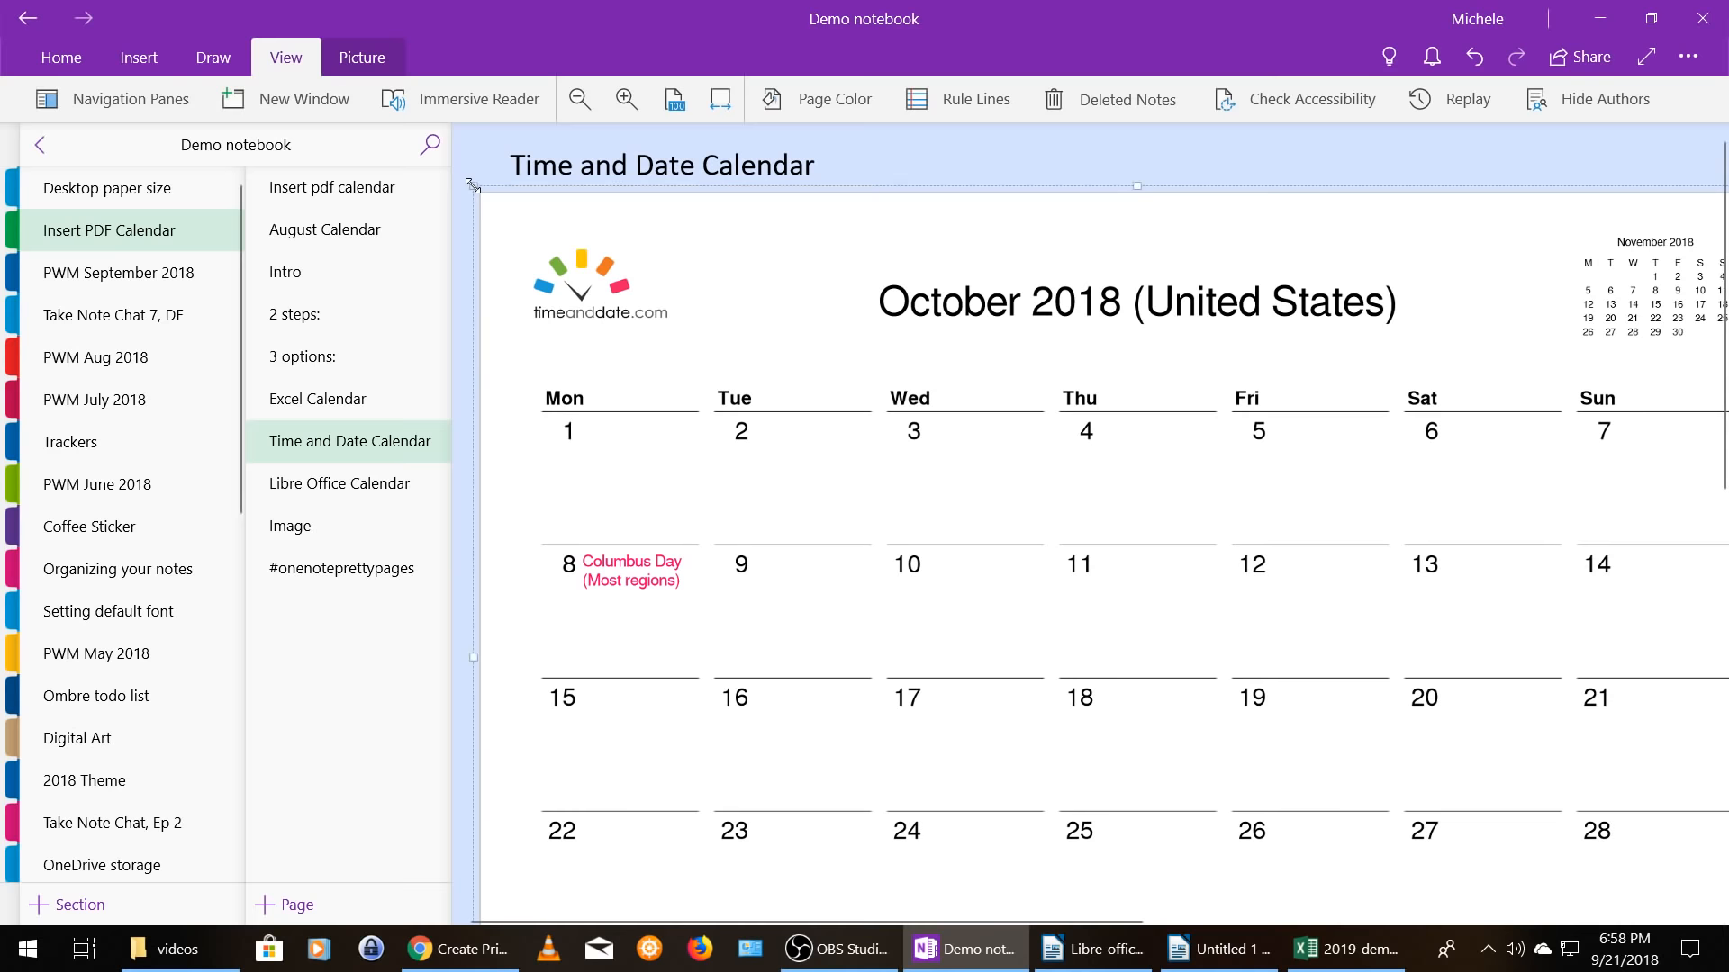
drag(472, 187, 994, 653)
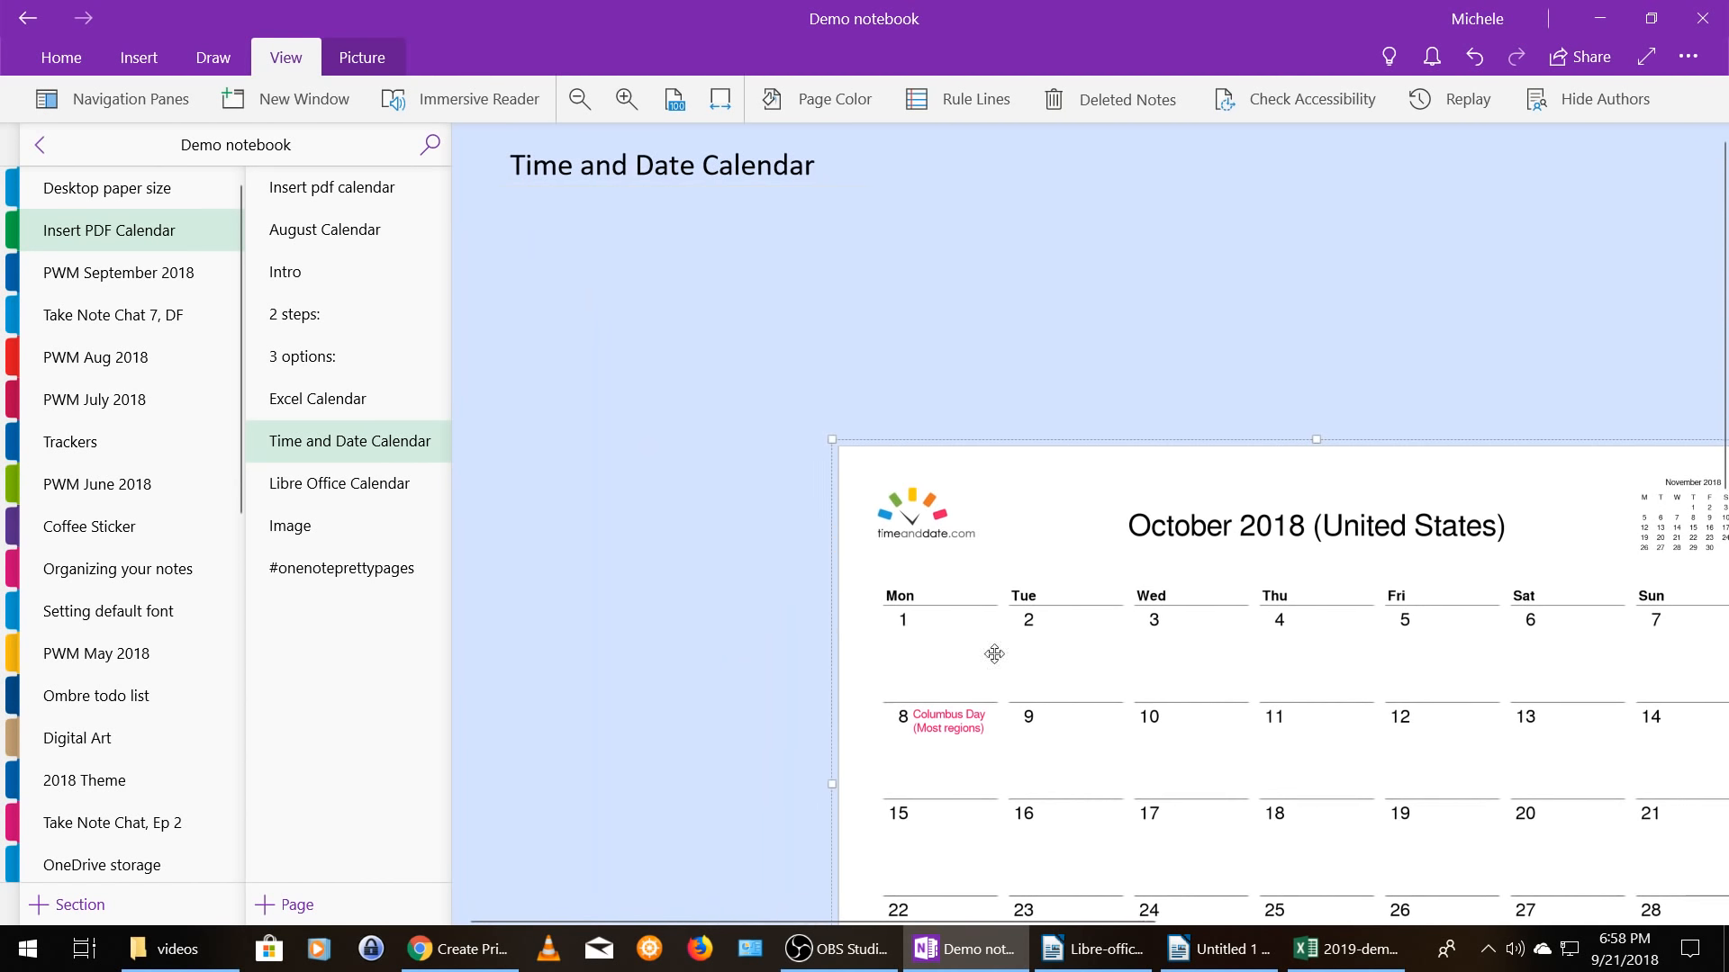
click(1092, 648)
click(1096, 650)
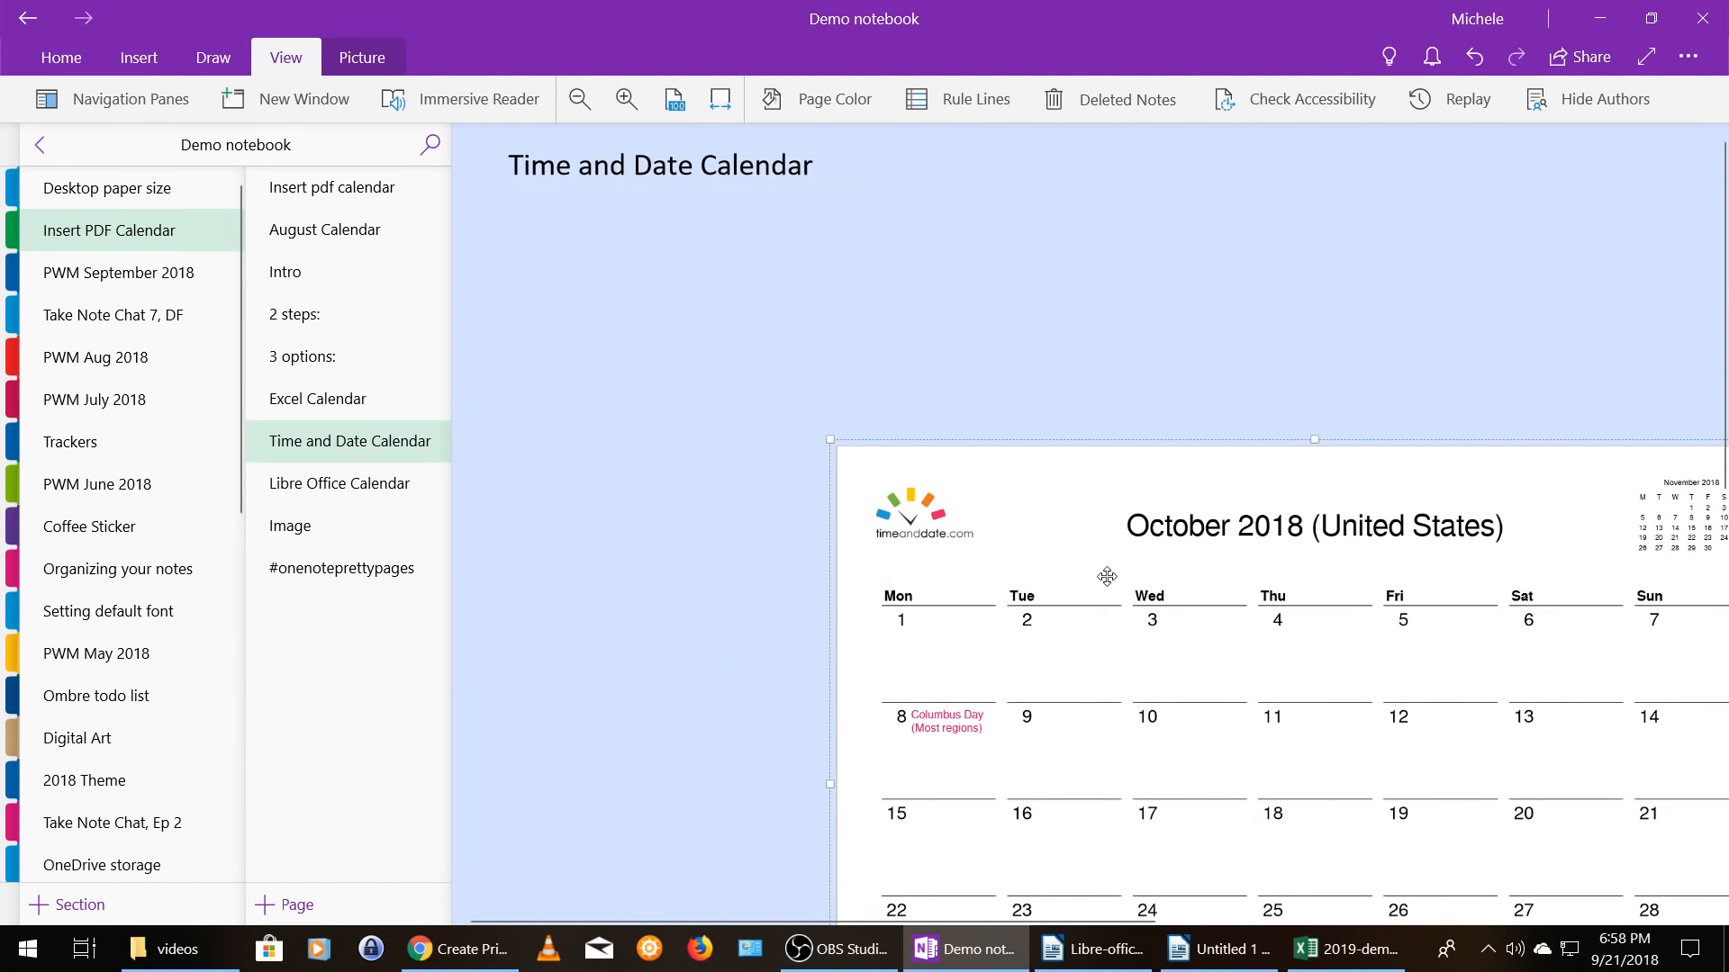
drag(1106, 576, 755, 322)
click(1523, 326)
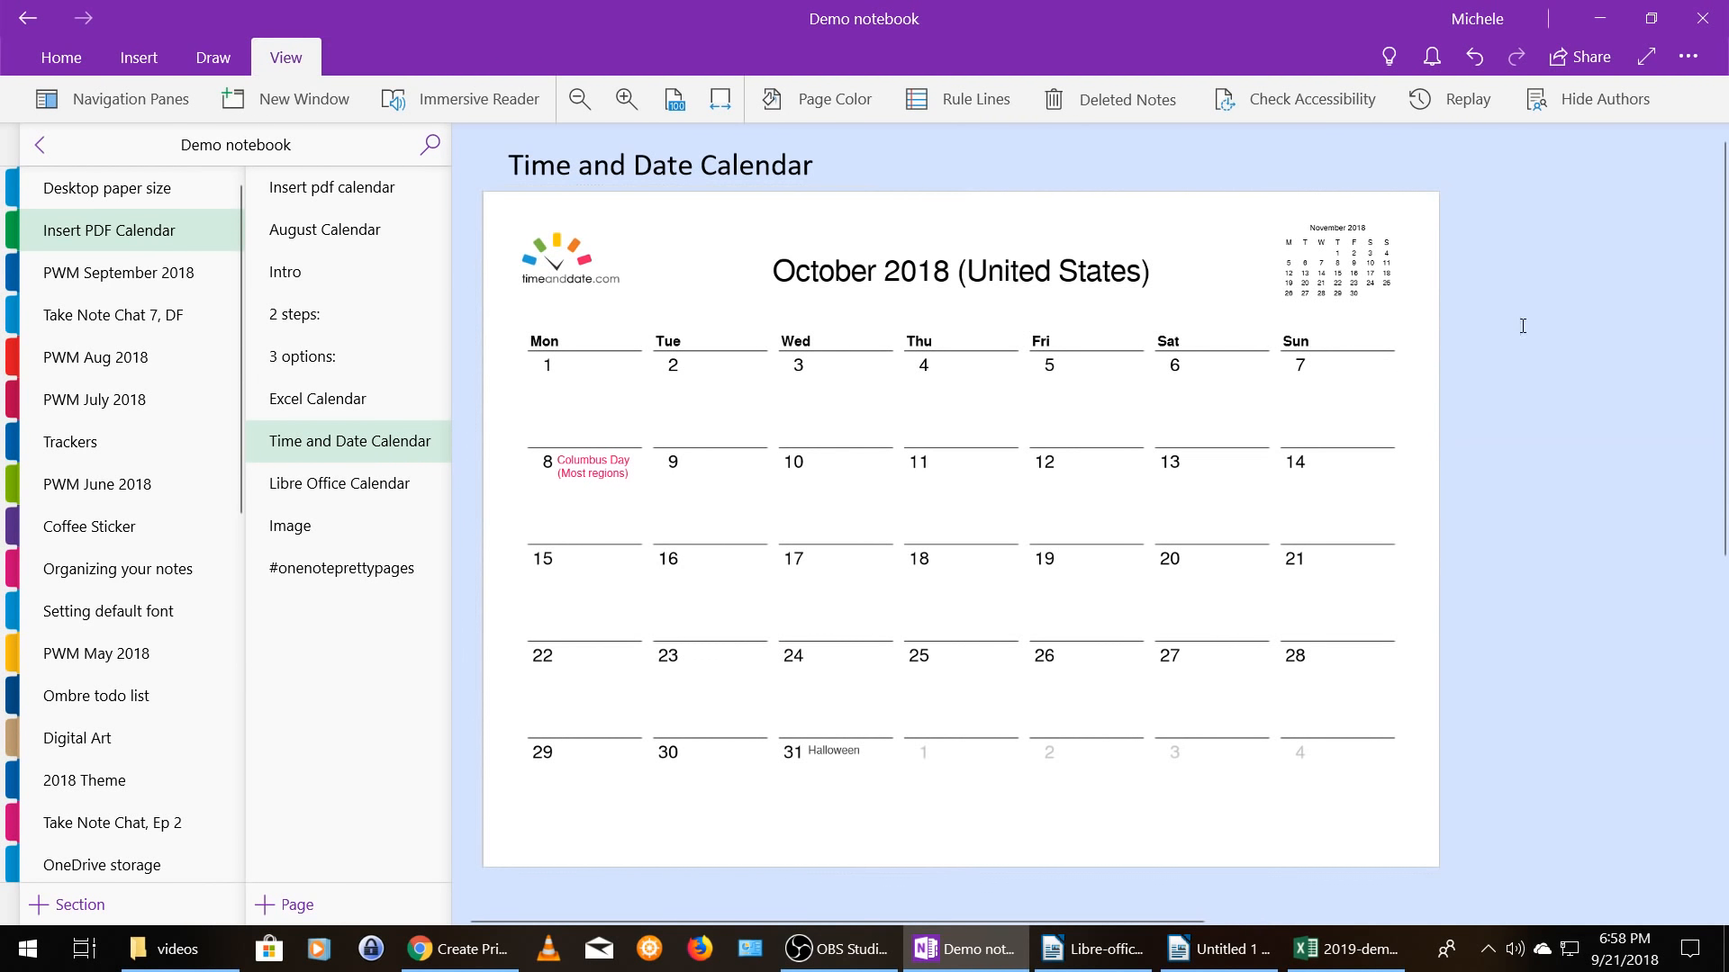
- Set the resized October 2018 calendar picture as the page background again
right_click(935, 237)
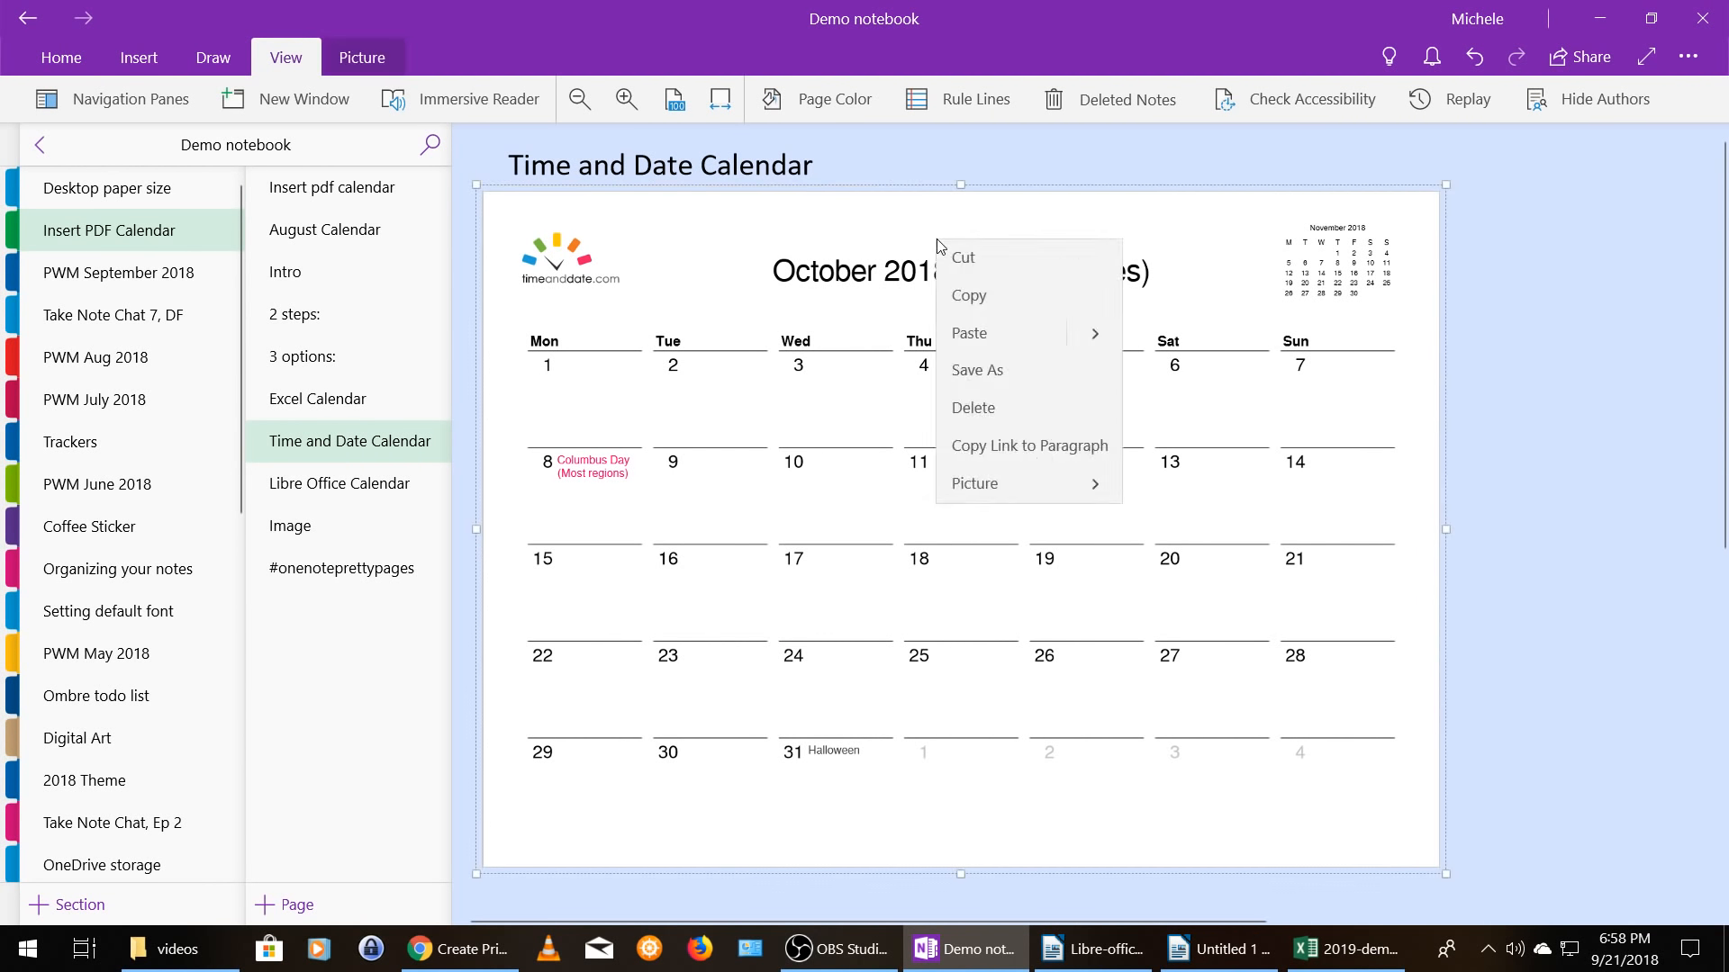
click(1067, 486)
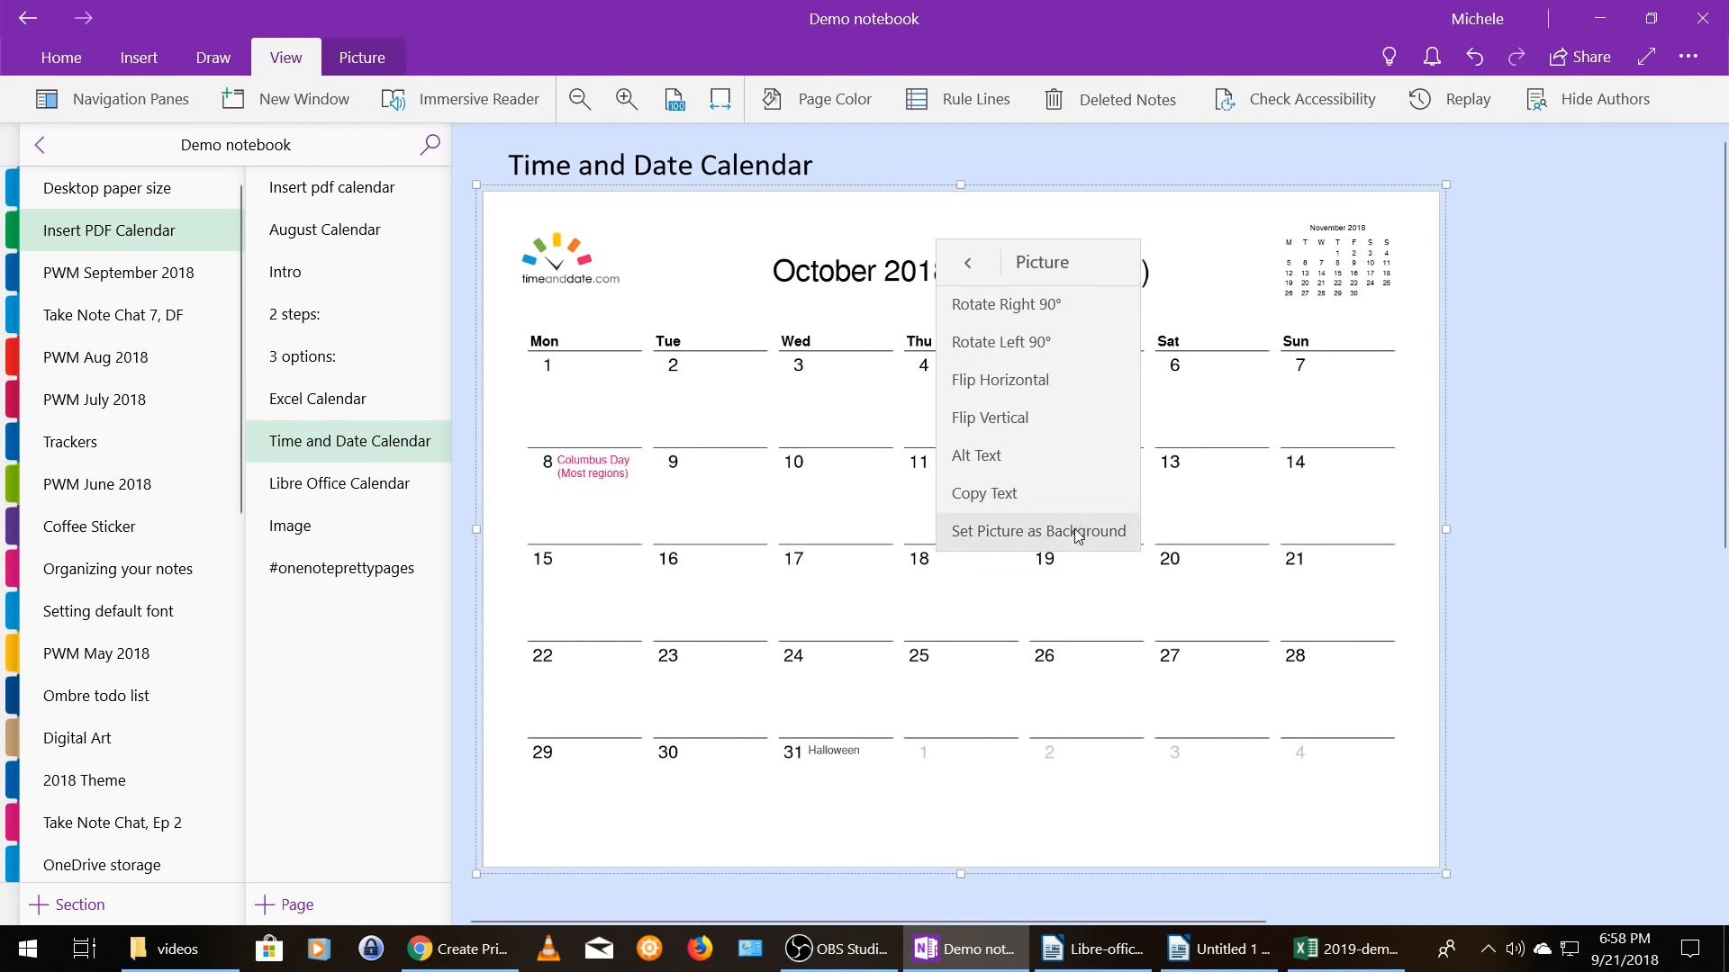
click(1035, 530)
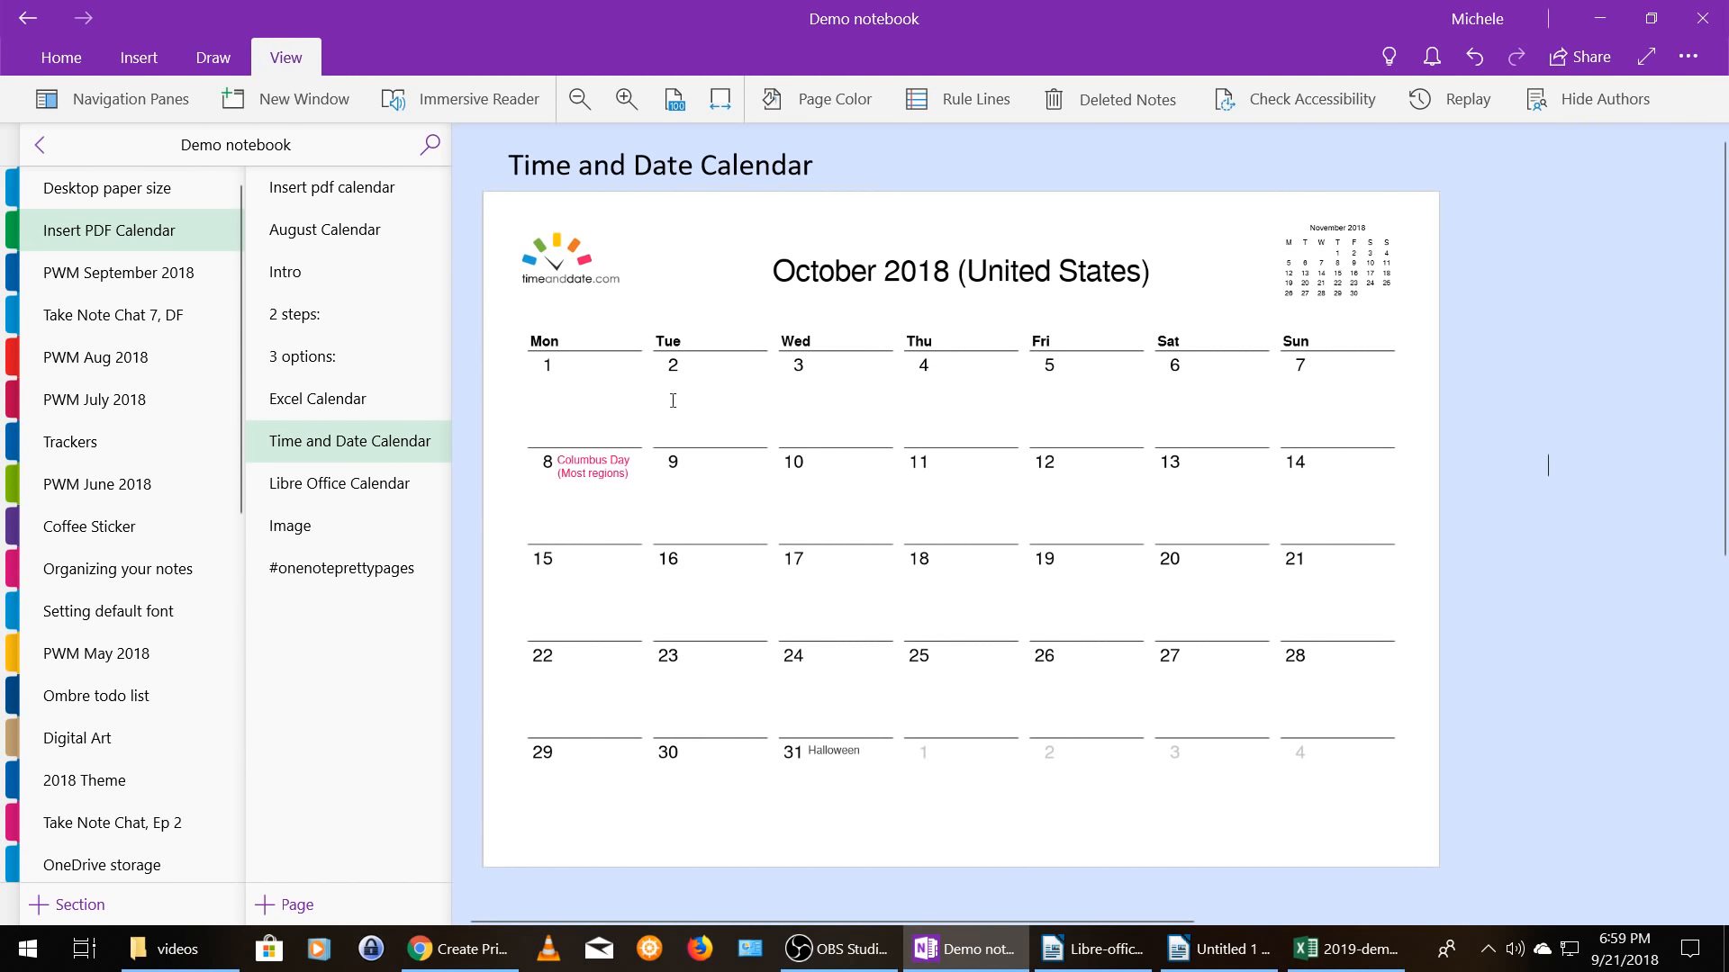
- Open the Libre Office Calendar page and look through its January 2019 calendar
click(360, 484)
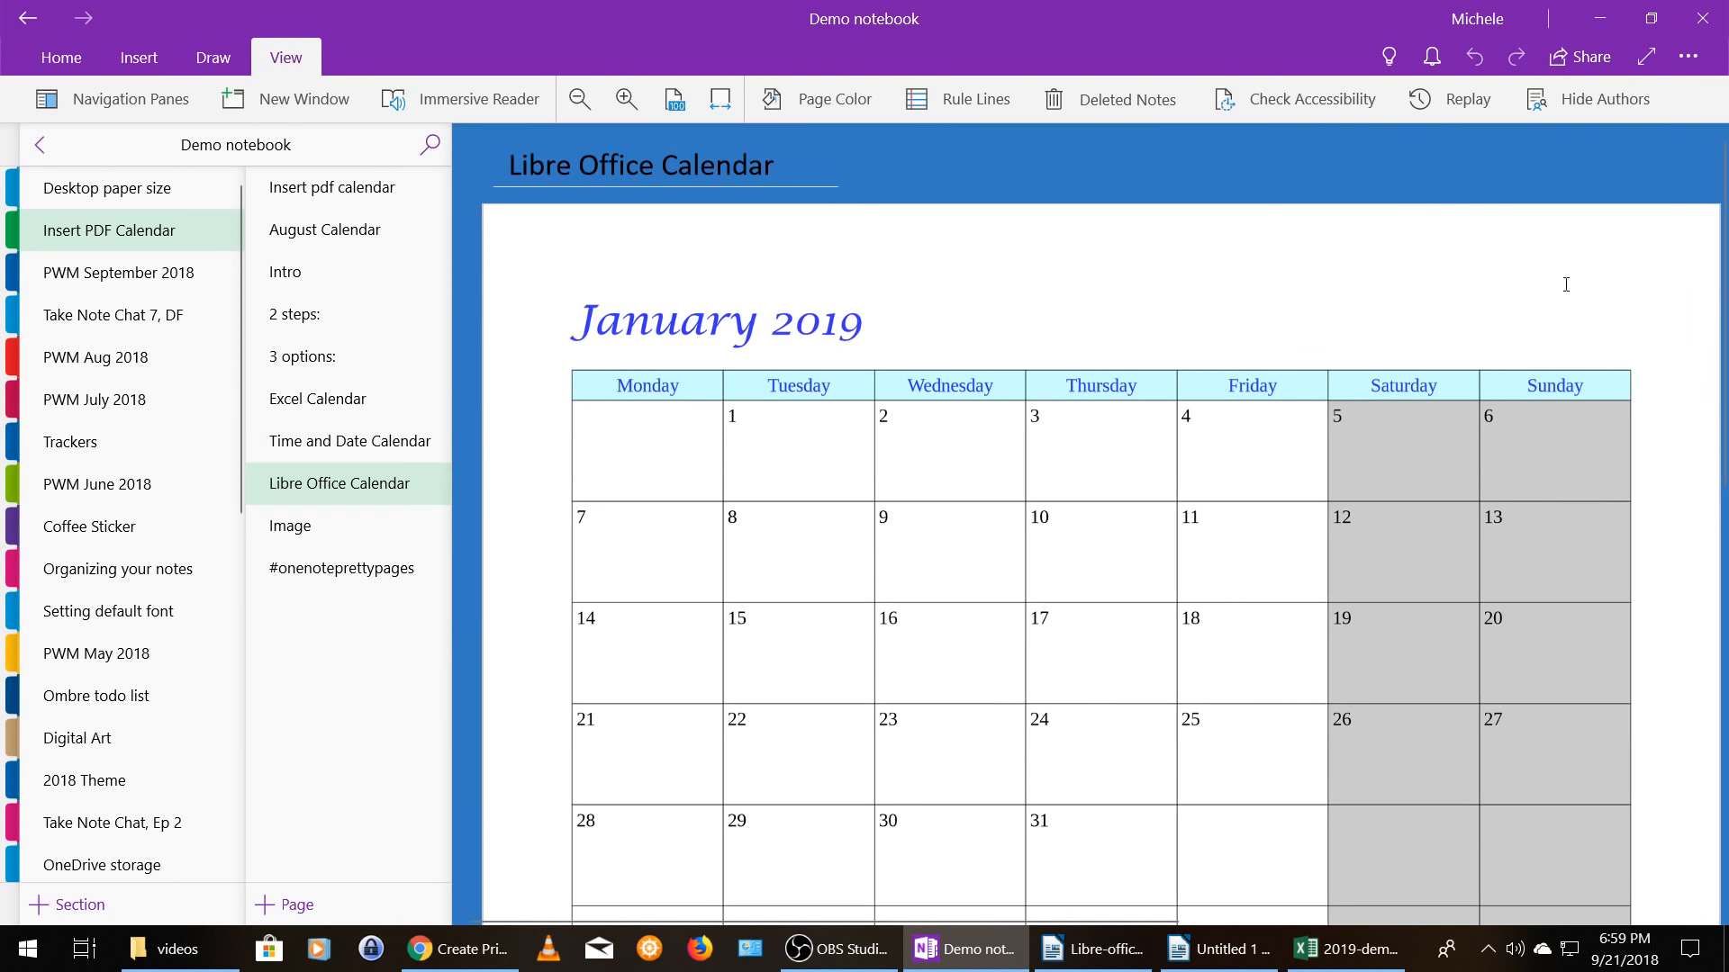
scroll(1720, 281, down, 3)
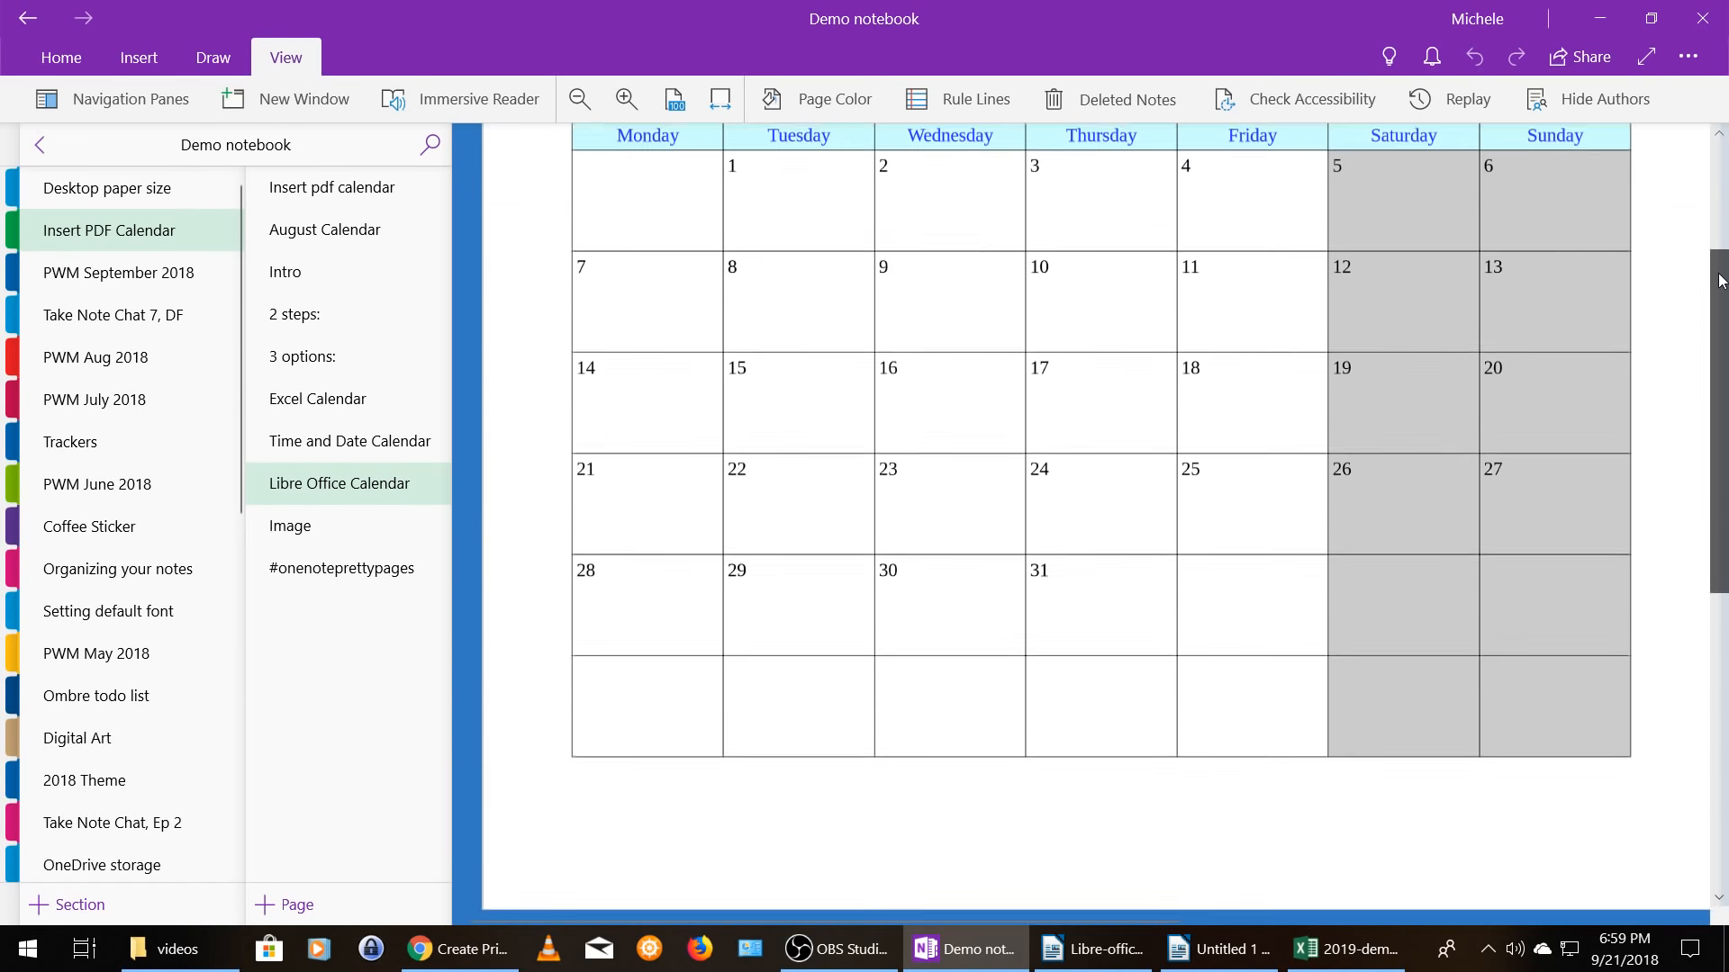
- Open the Excel Calendar page and enter "Happy New Year!" on three lines, one word each, in the January 1 cell
drag(1720, 281, 1725, 178)
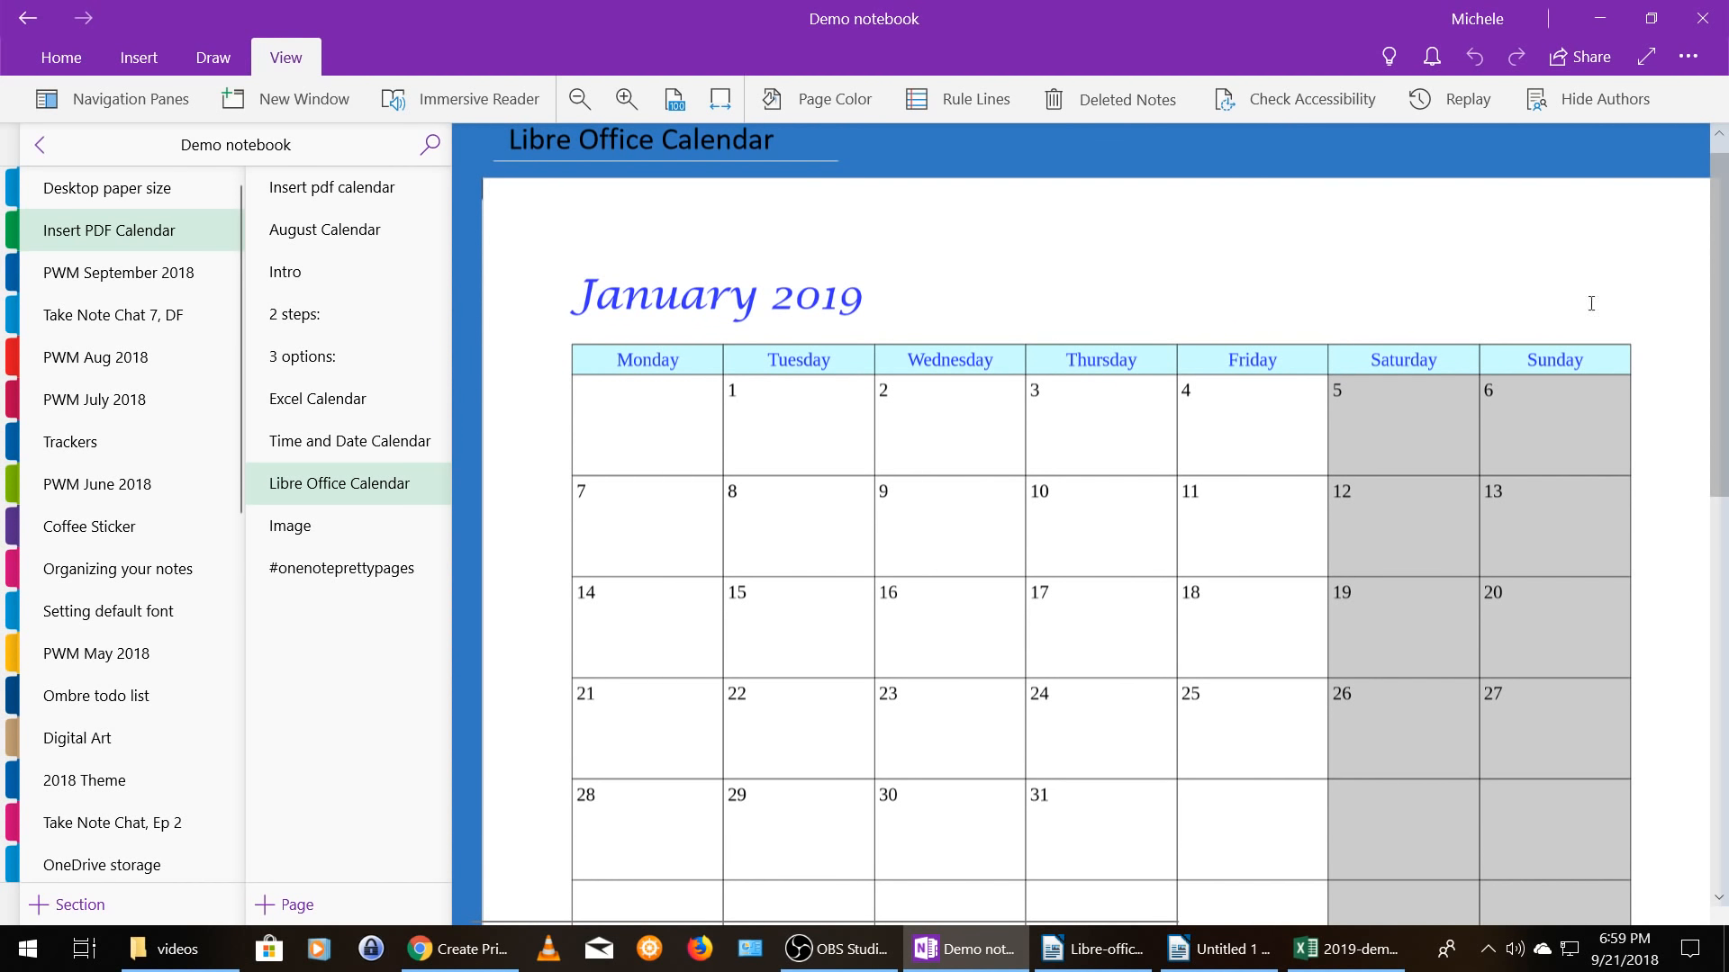
click(361, 410)
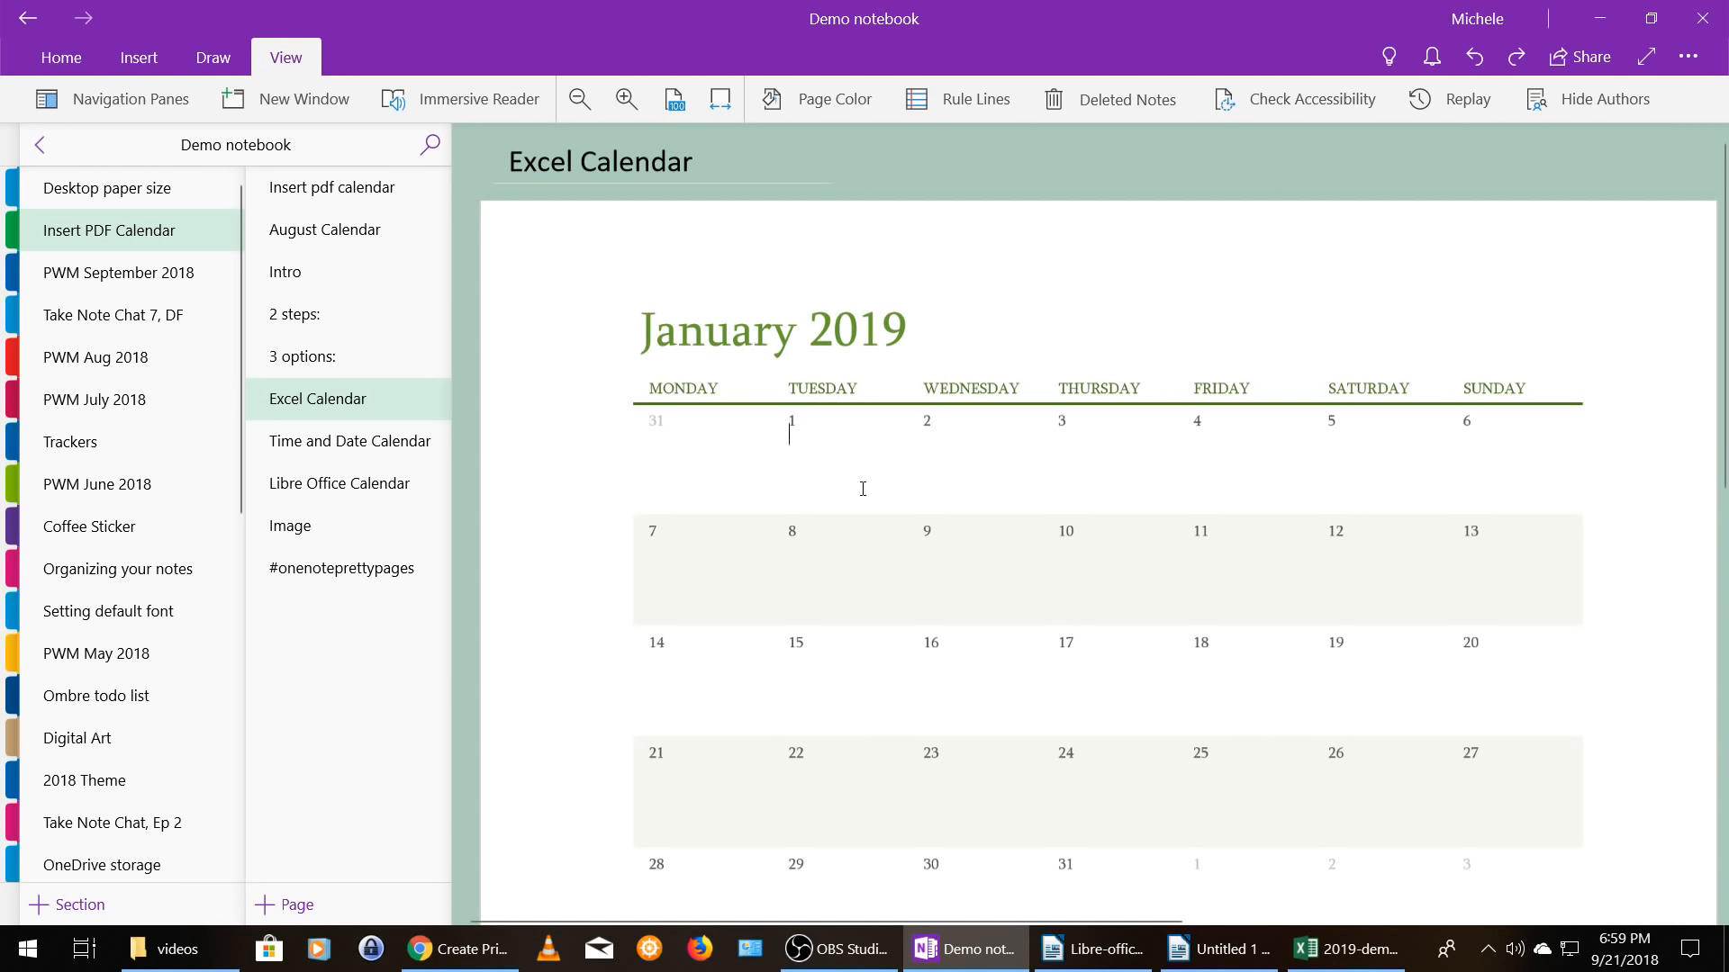
text(Happy)
key(Return)
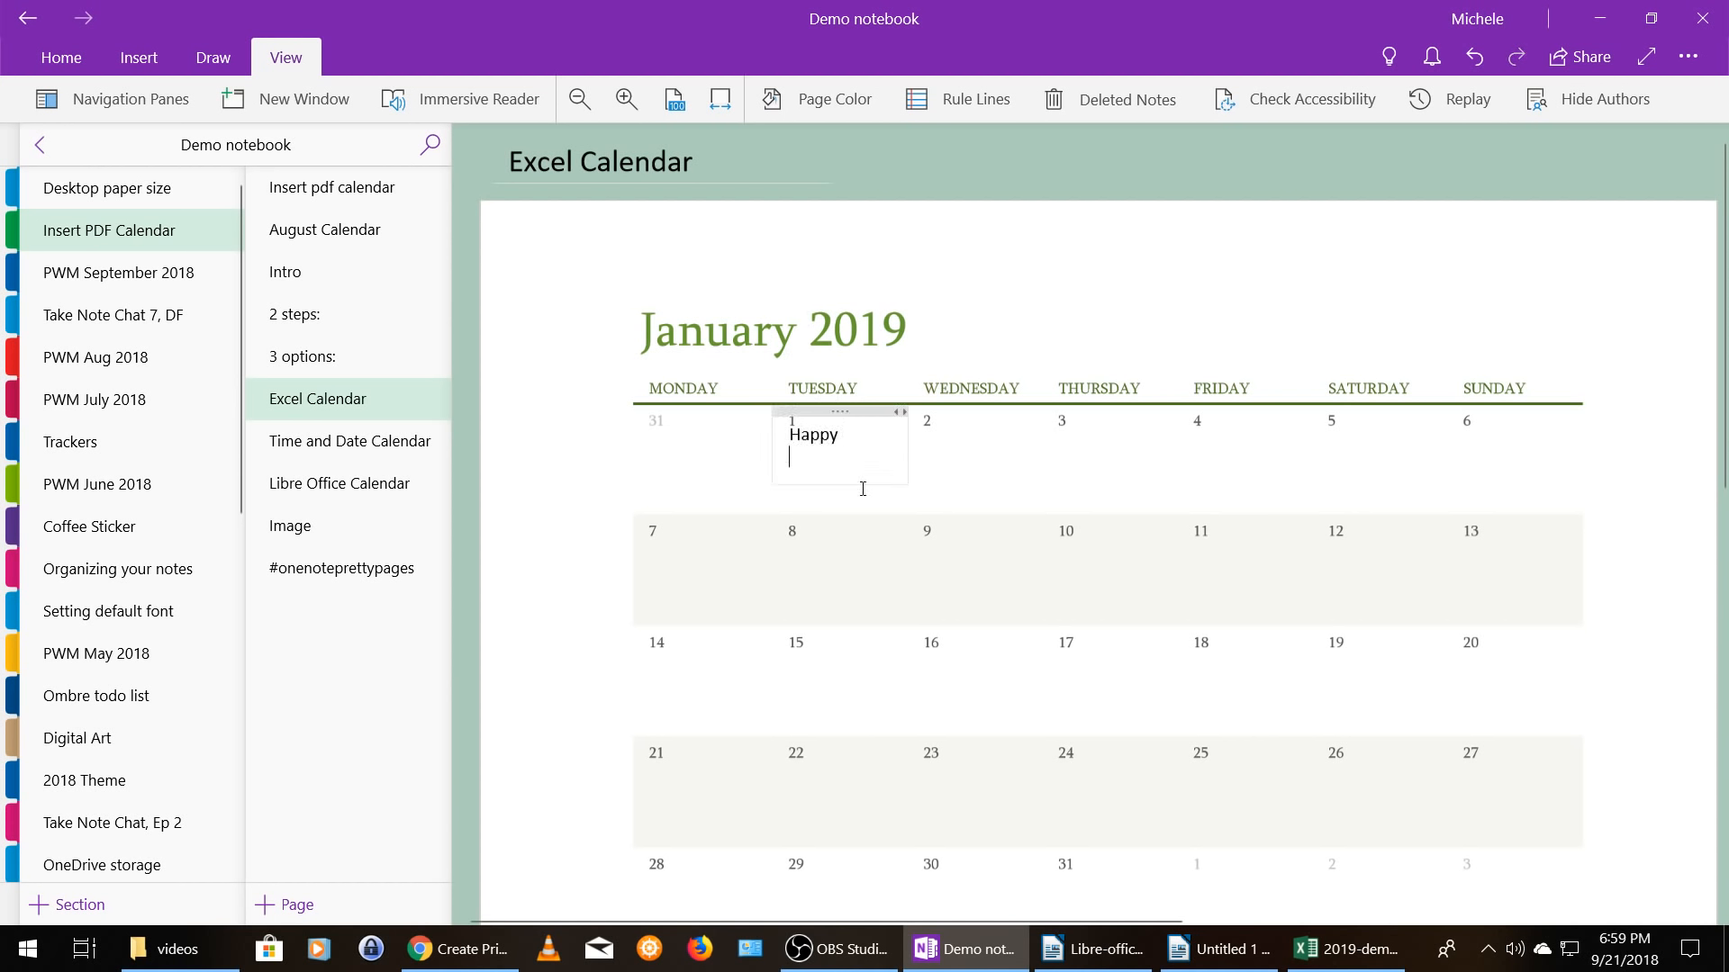
text(New Yea)
key(BackSpace)
key(BackSpace)
key(BackSpace)
key(Return)
text(Year!)
- Color the whole "Happy New Year!" note in the January 1 cell with the standard green font color
click(851, 412)
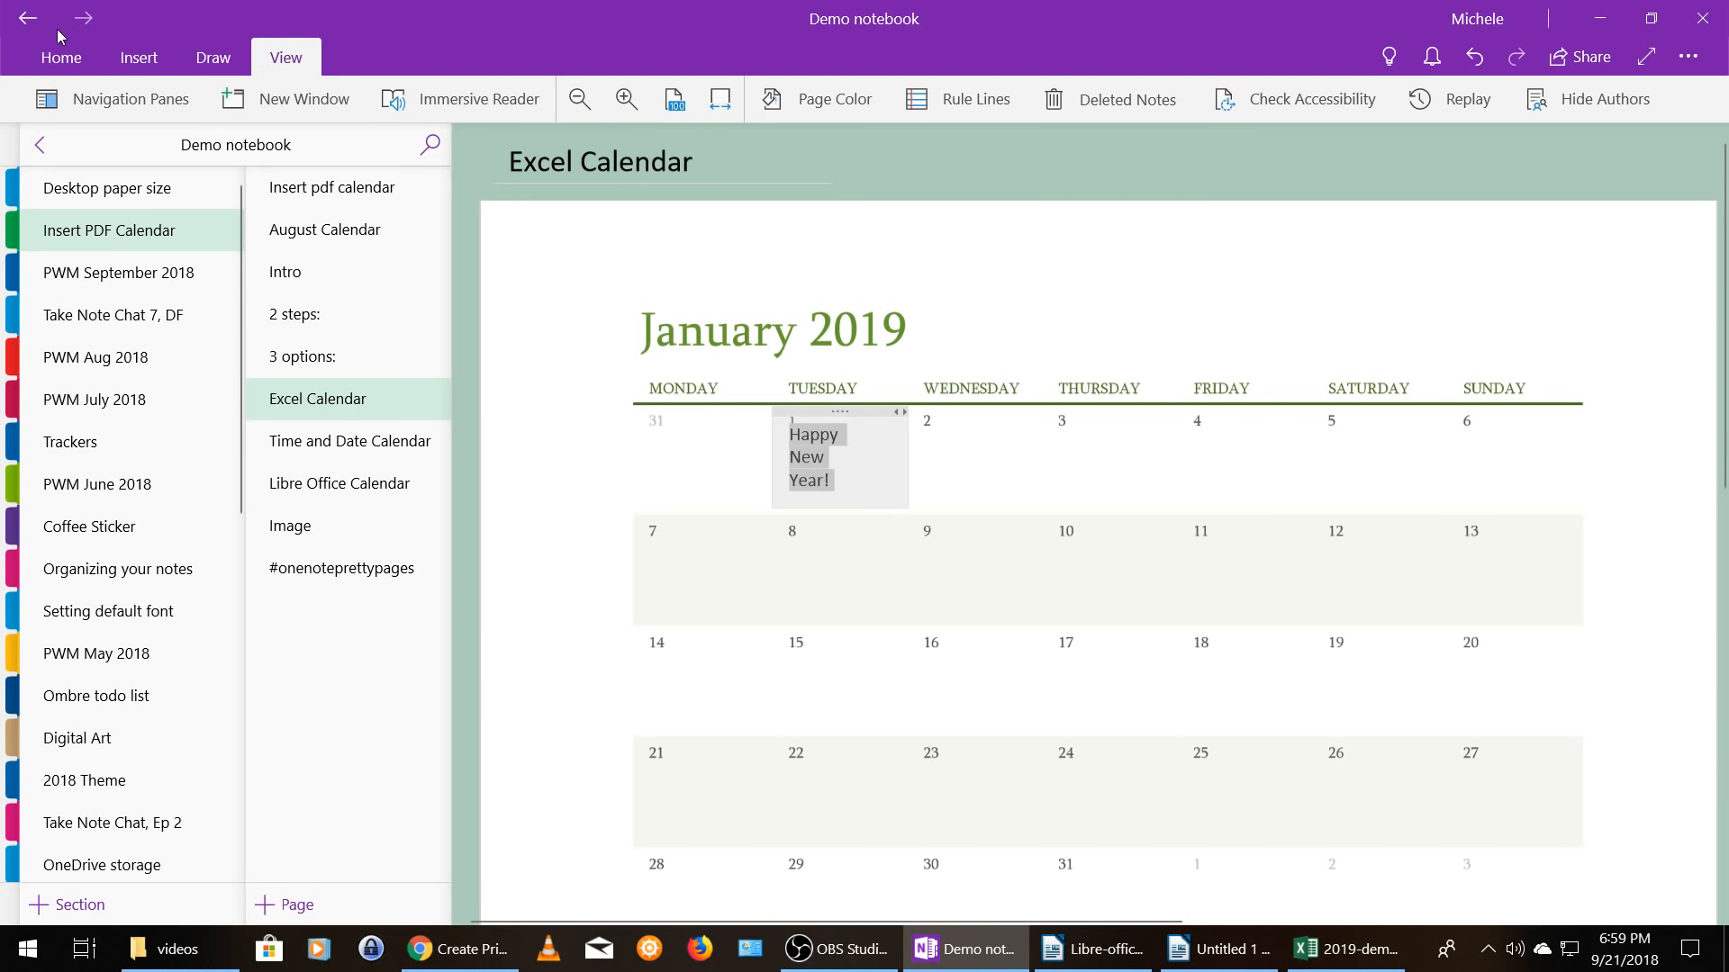
click(61, 57)
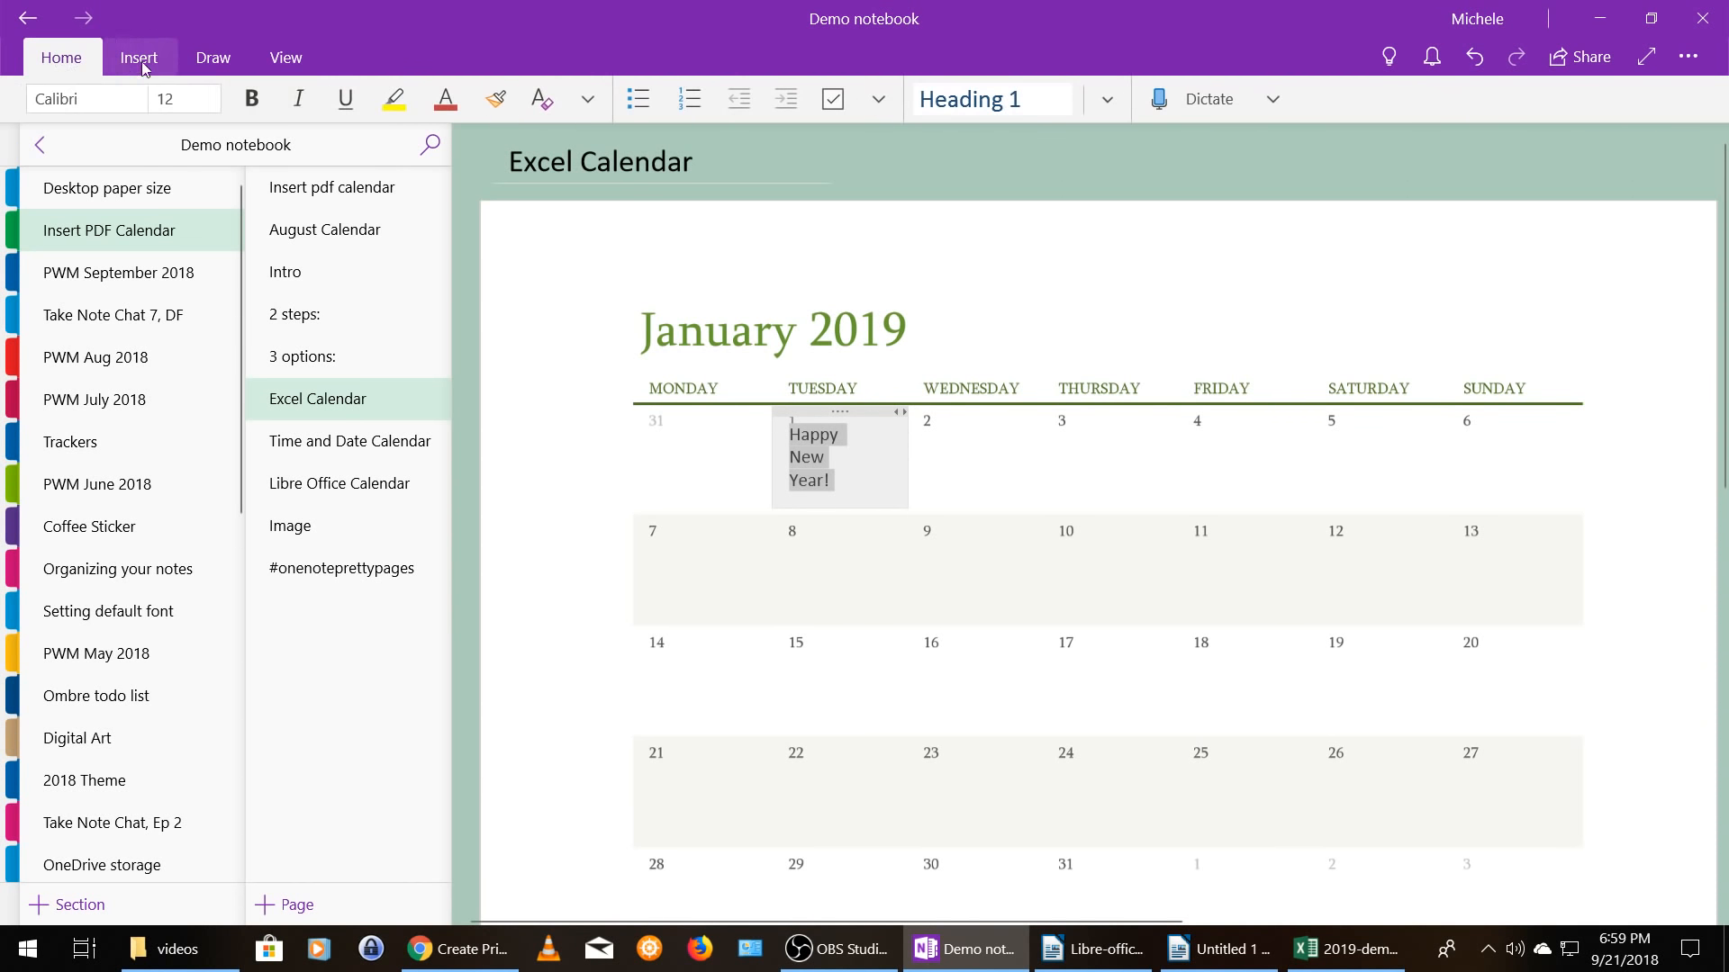
click(457, 101)
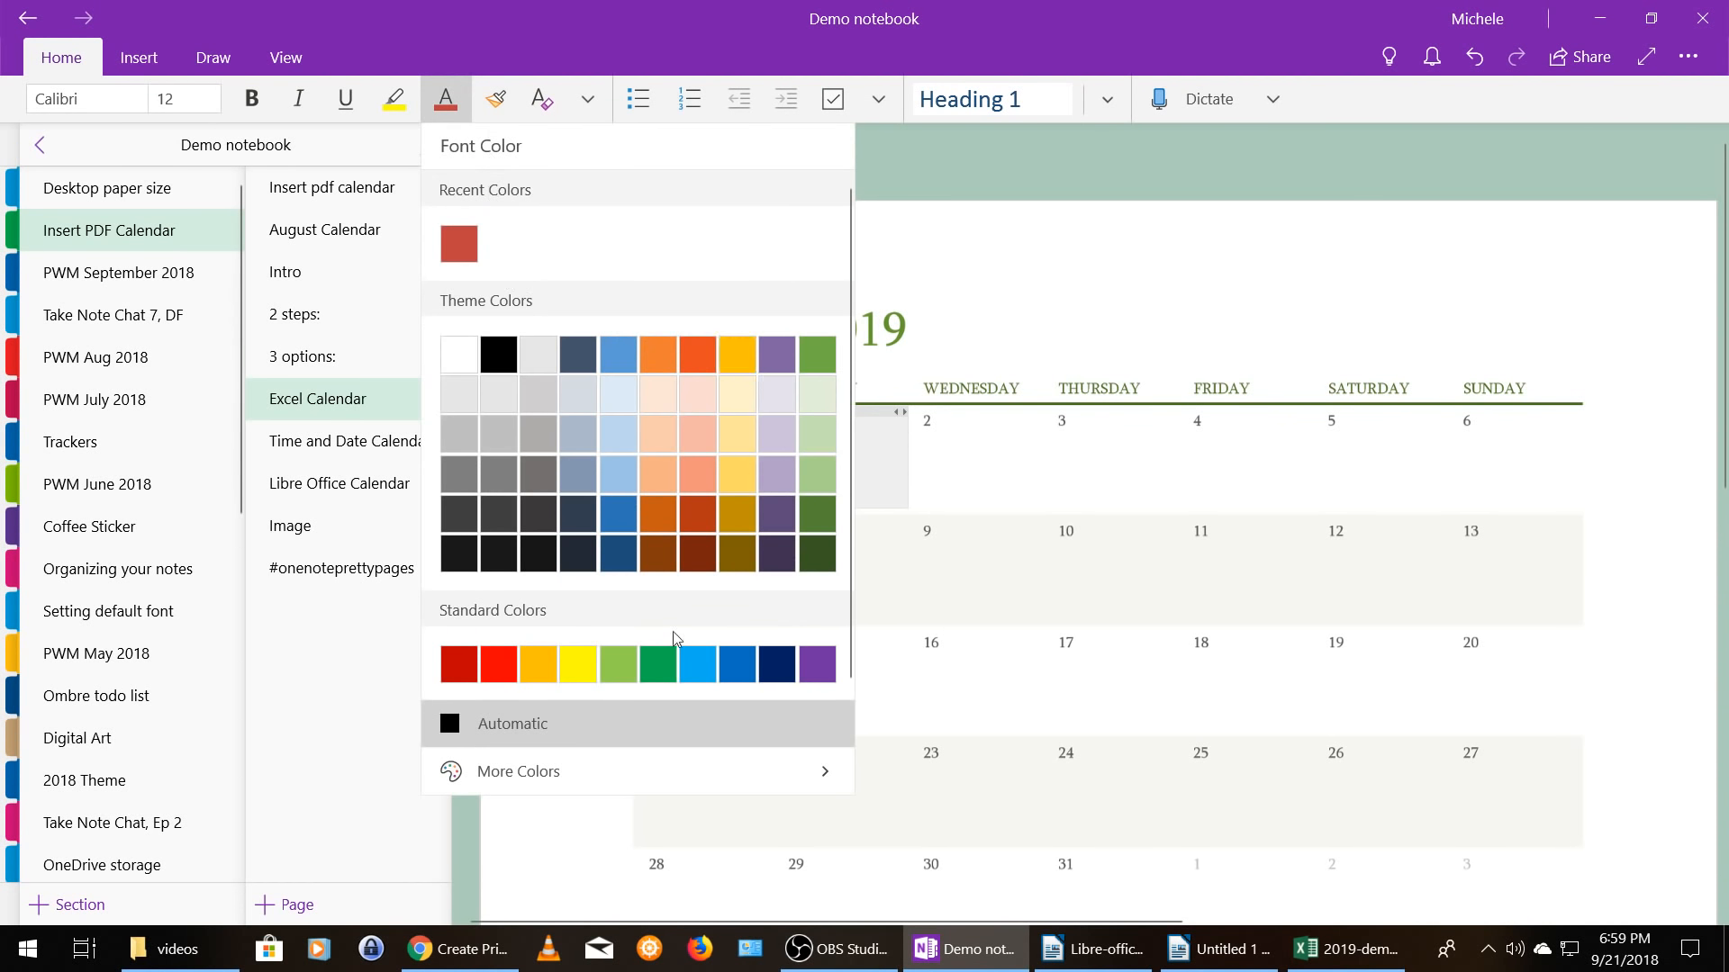
click(658, 665)
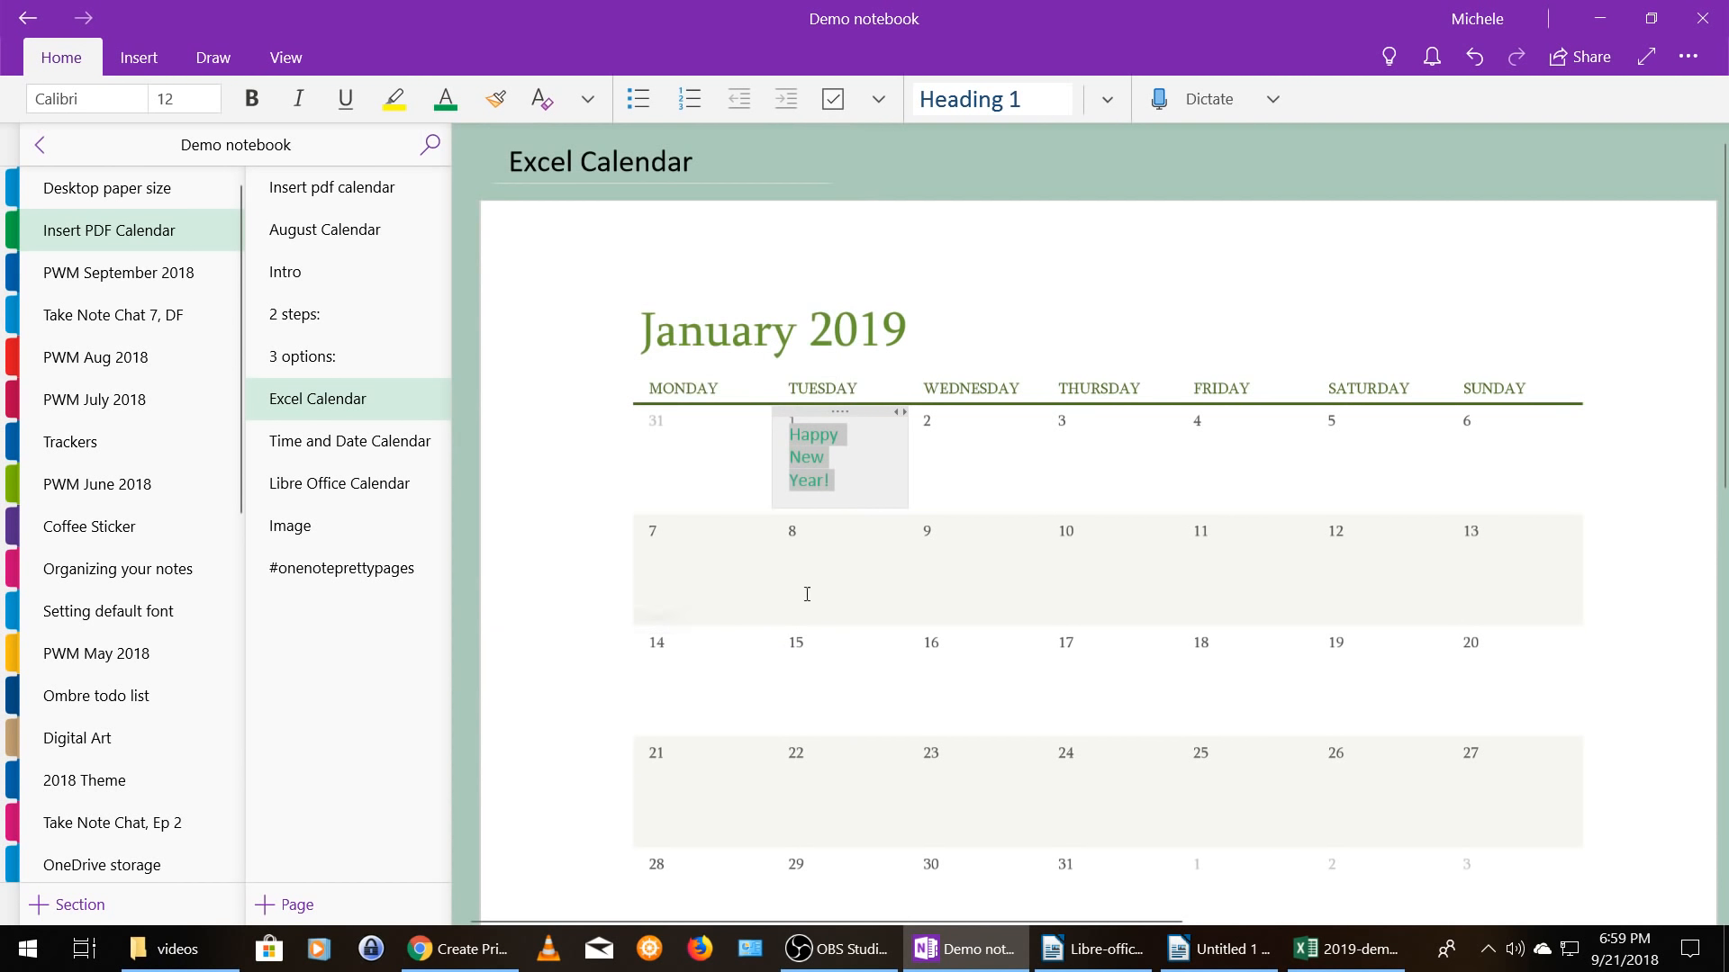
click(1011, 277)
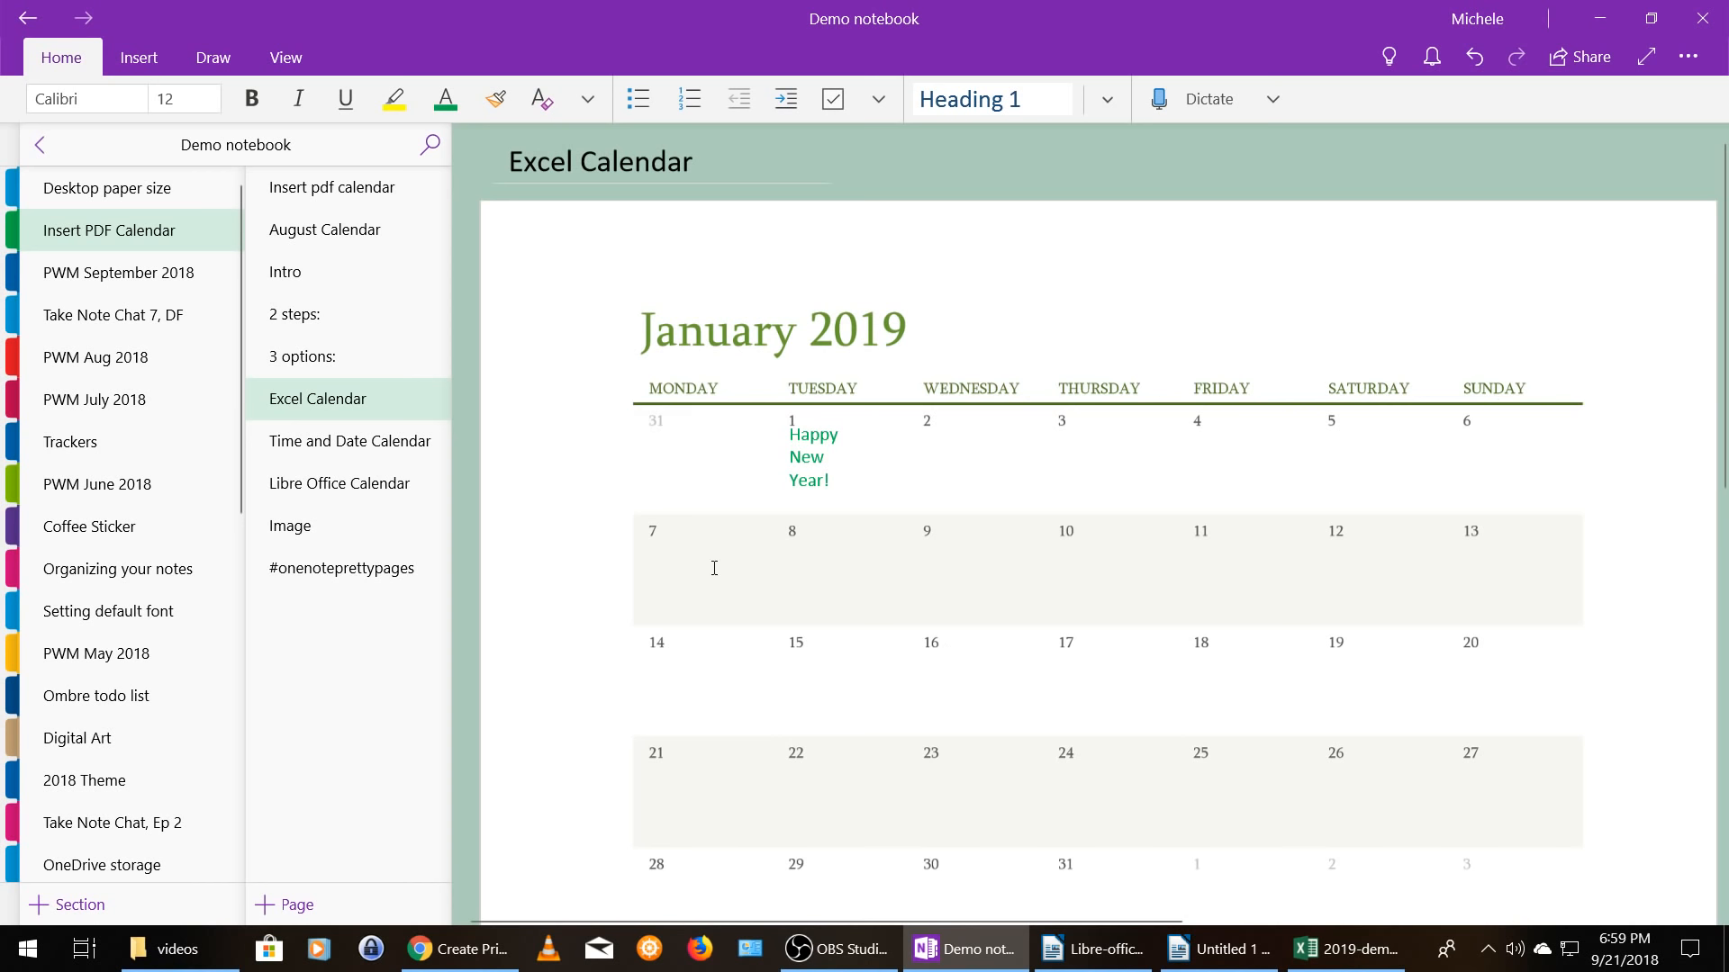
- Copy the burger photo from the Image page and paste it onto the Excel Calendar page beside the January 2019 title
click(306, 527)
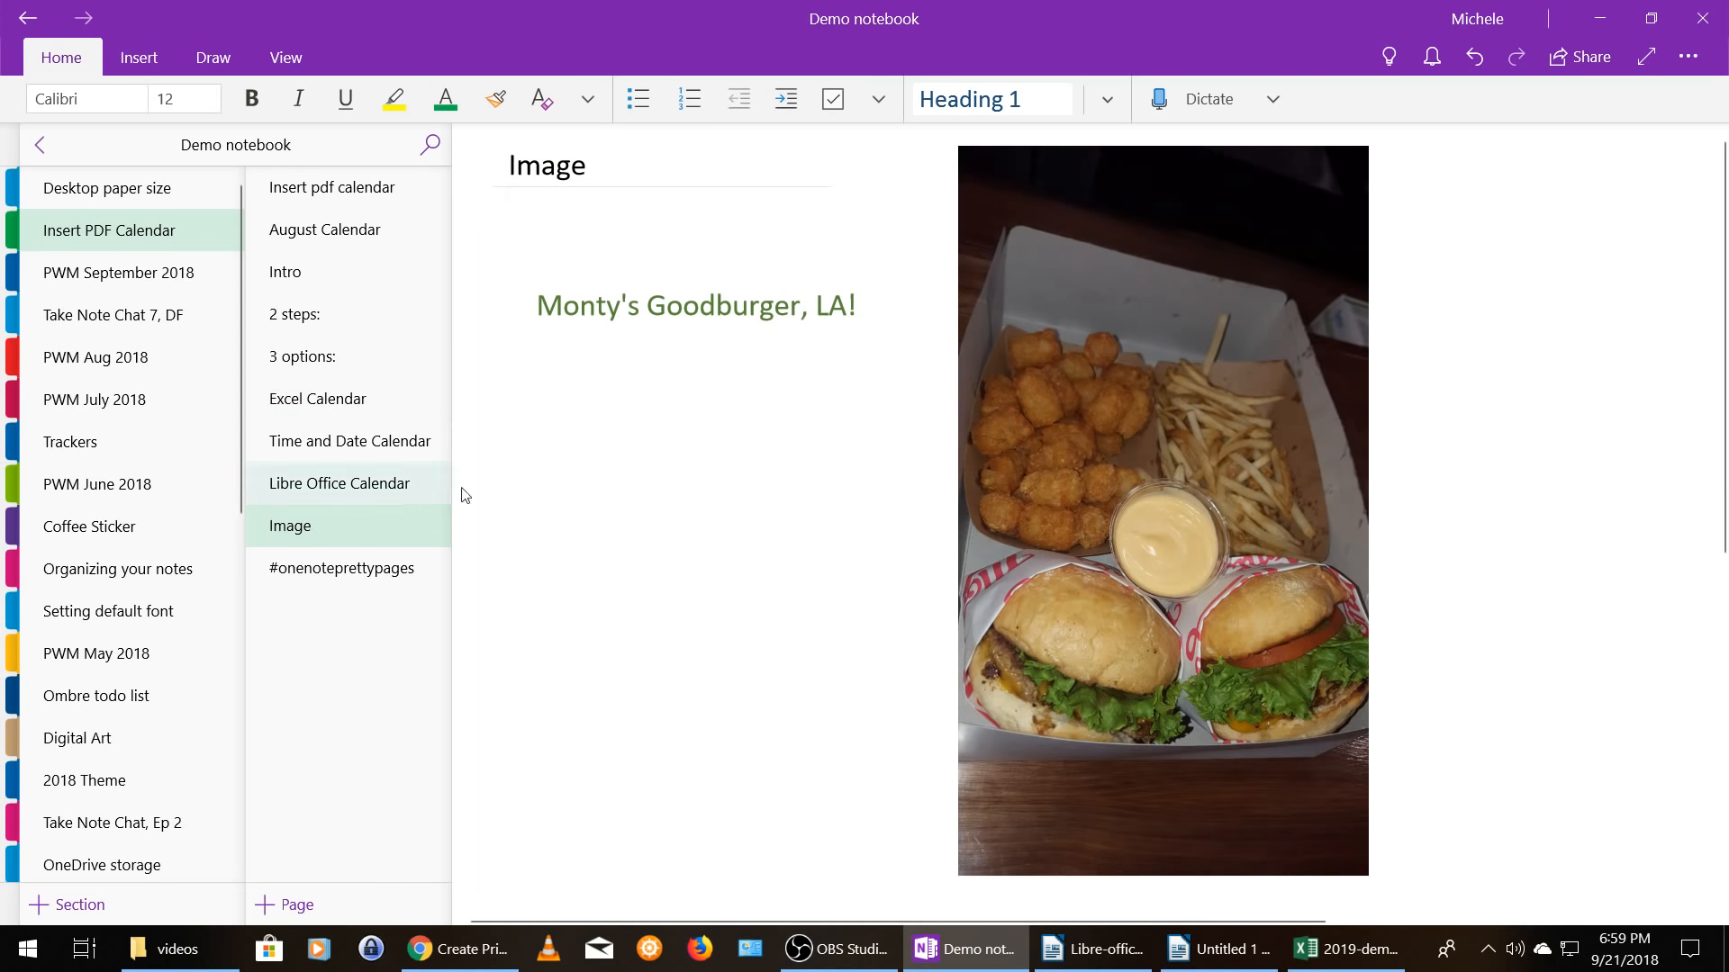
right_click(1191, 389)
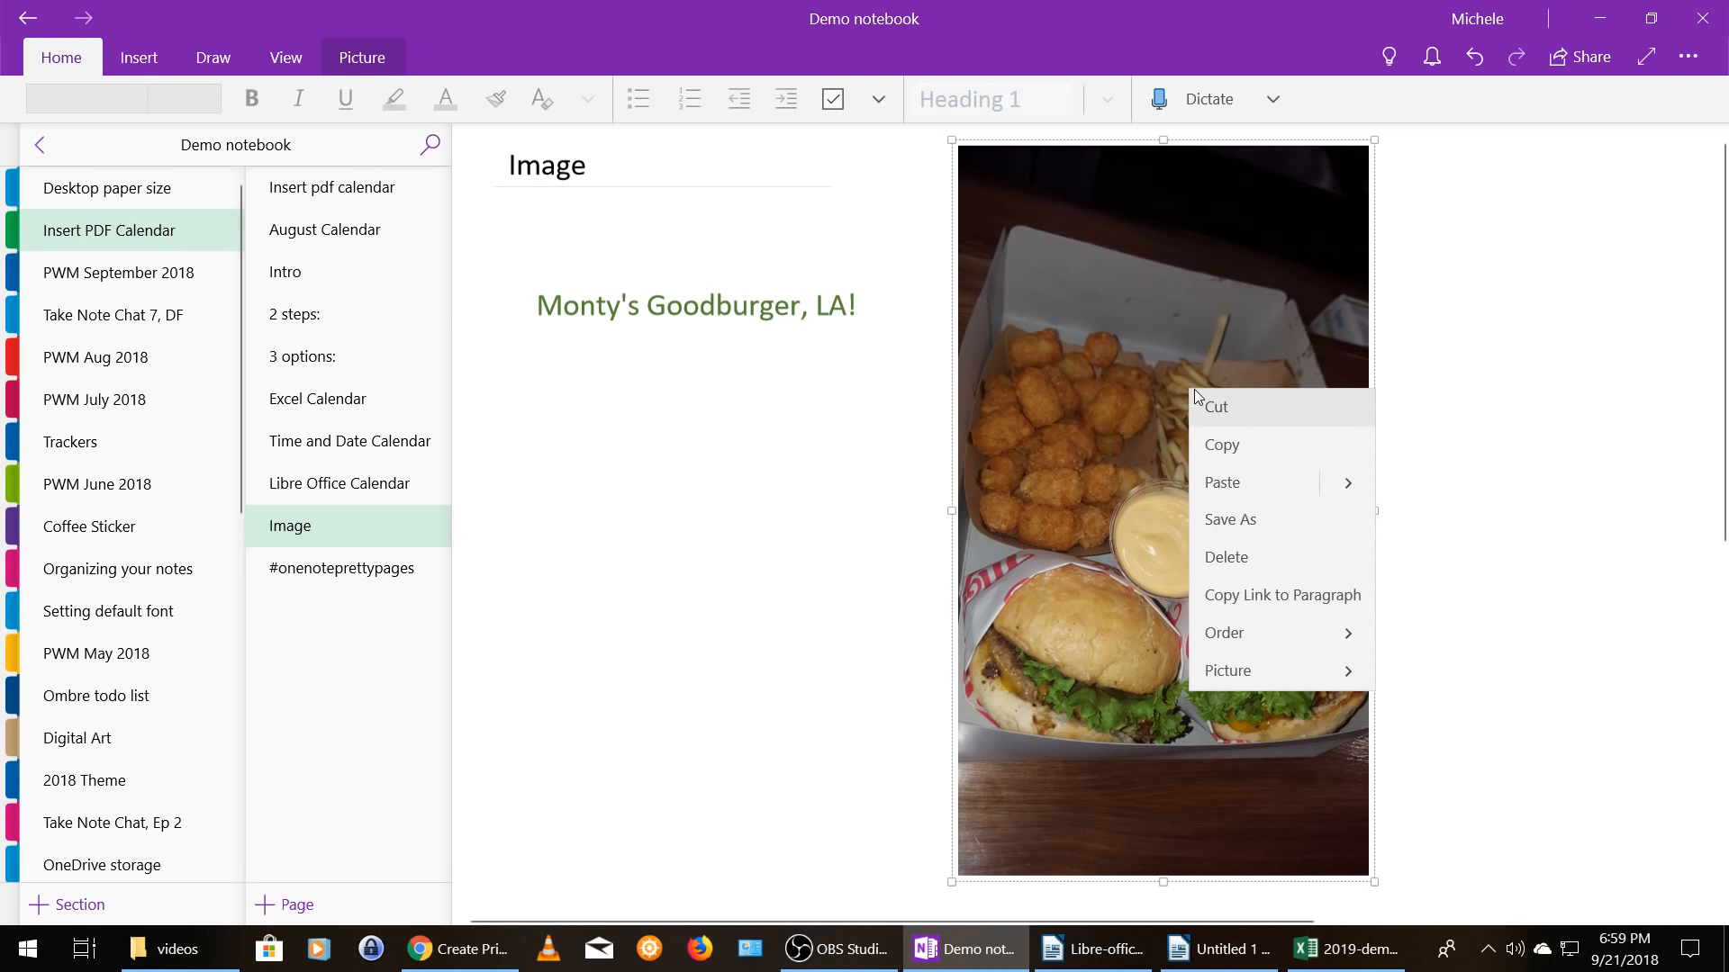
click(1211, 443)
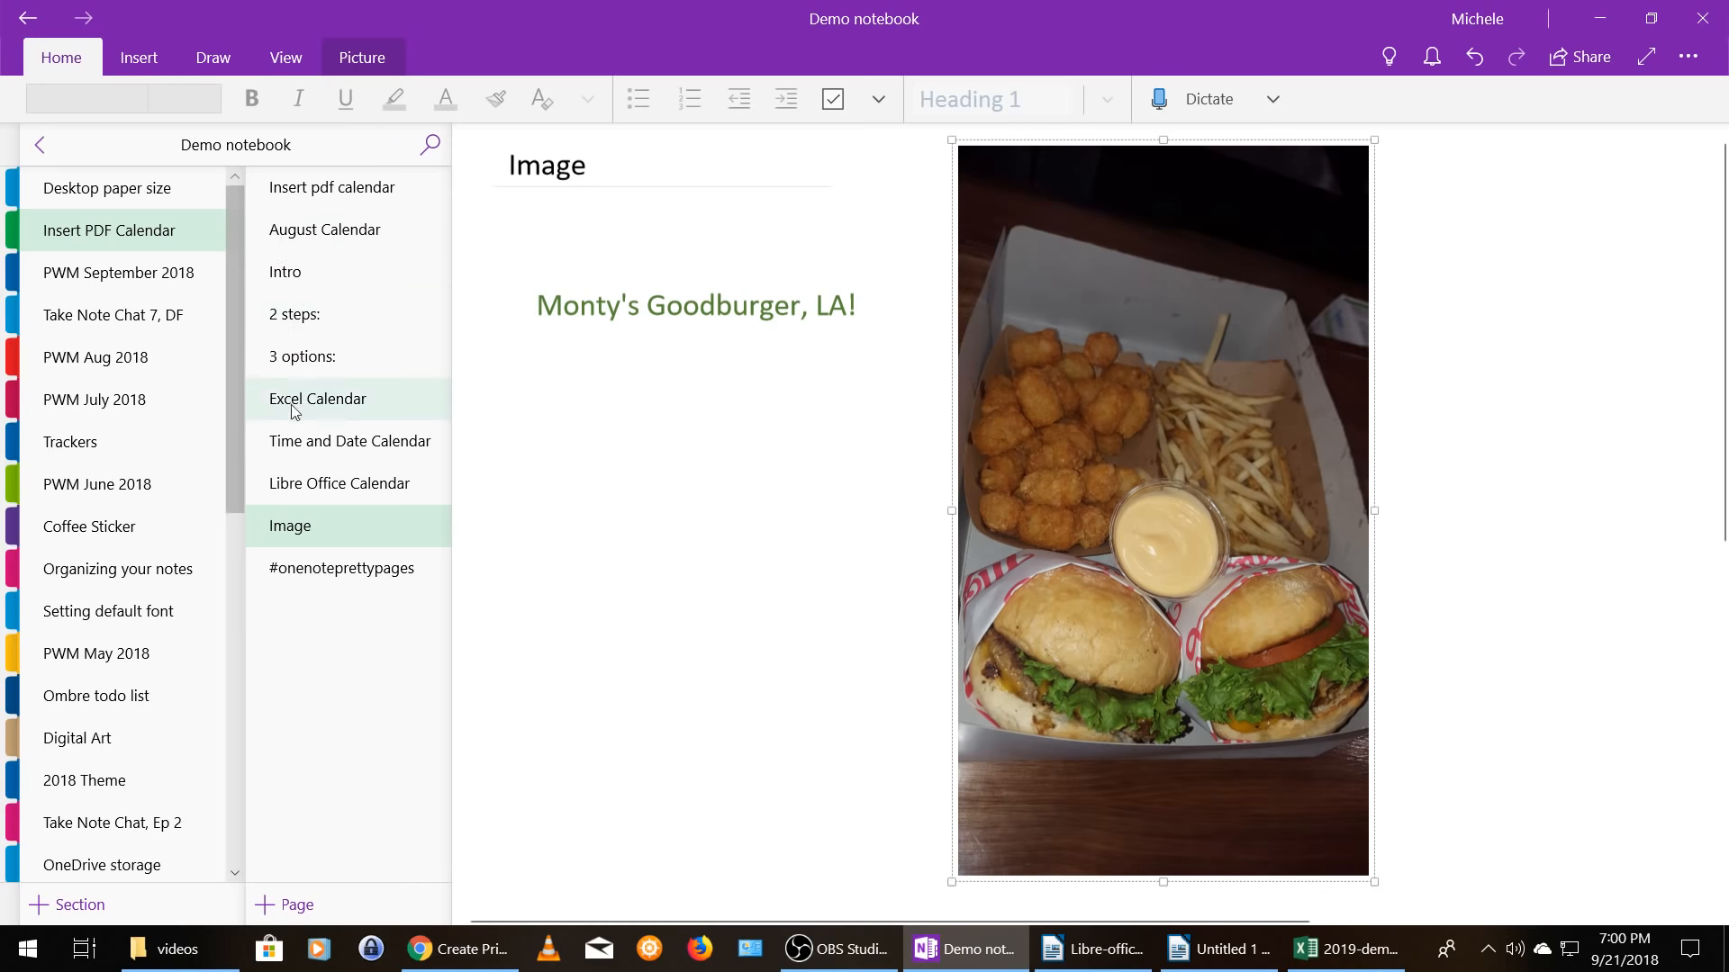
click(330, 401)
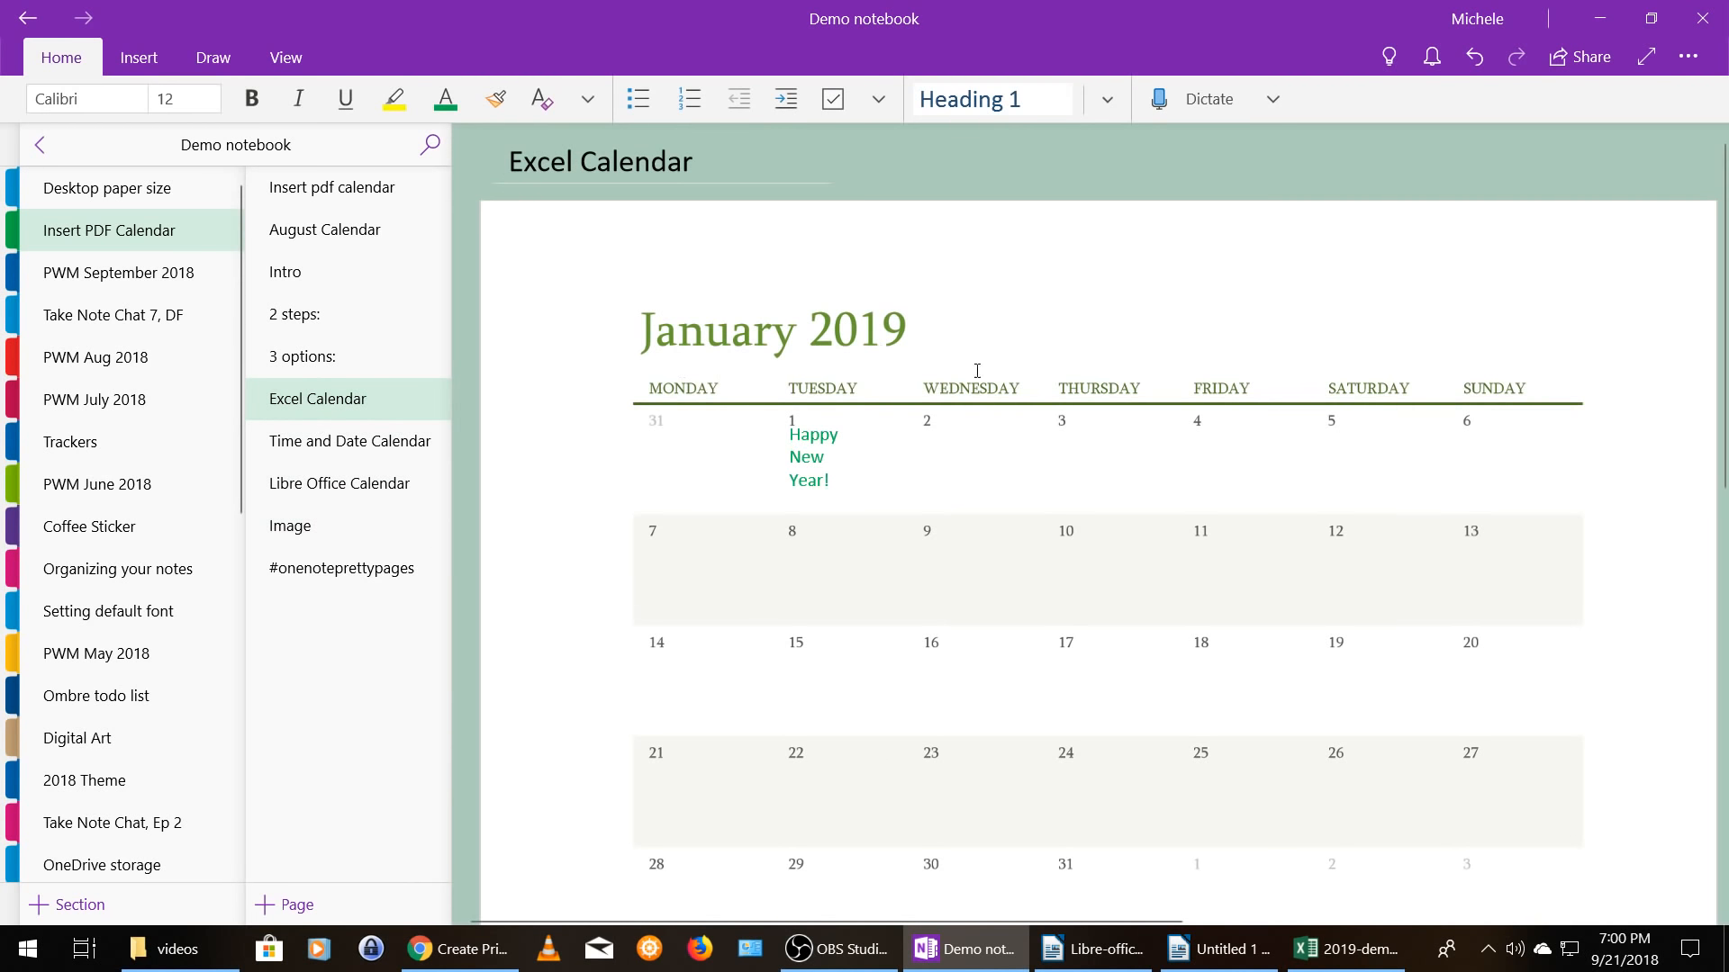
right_click(1143, 306)
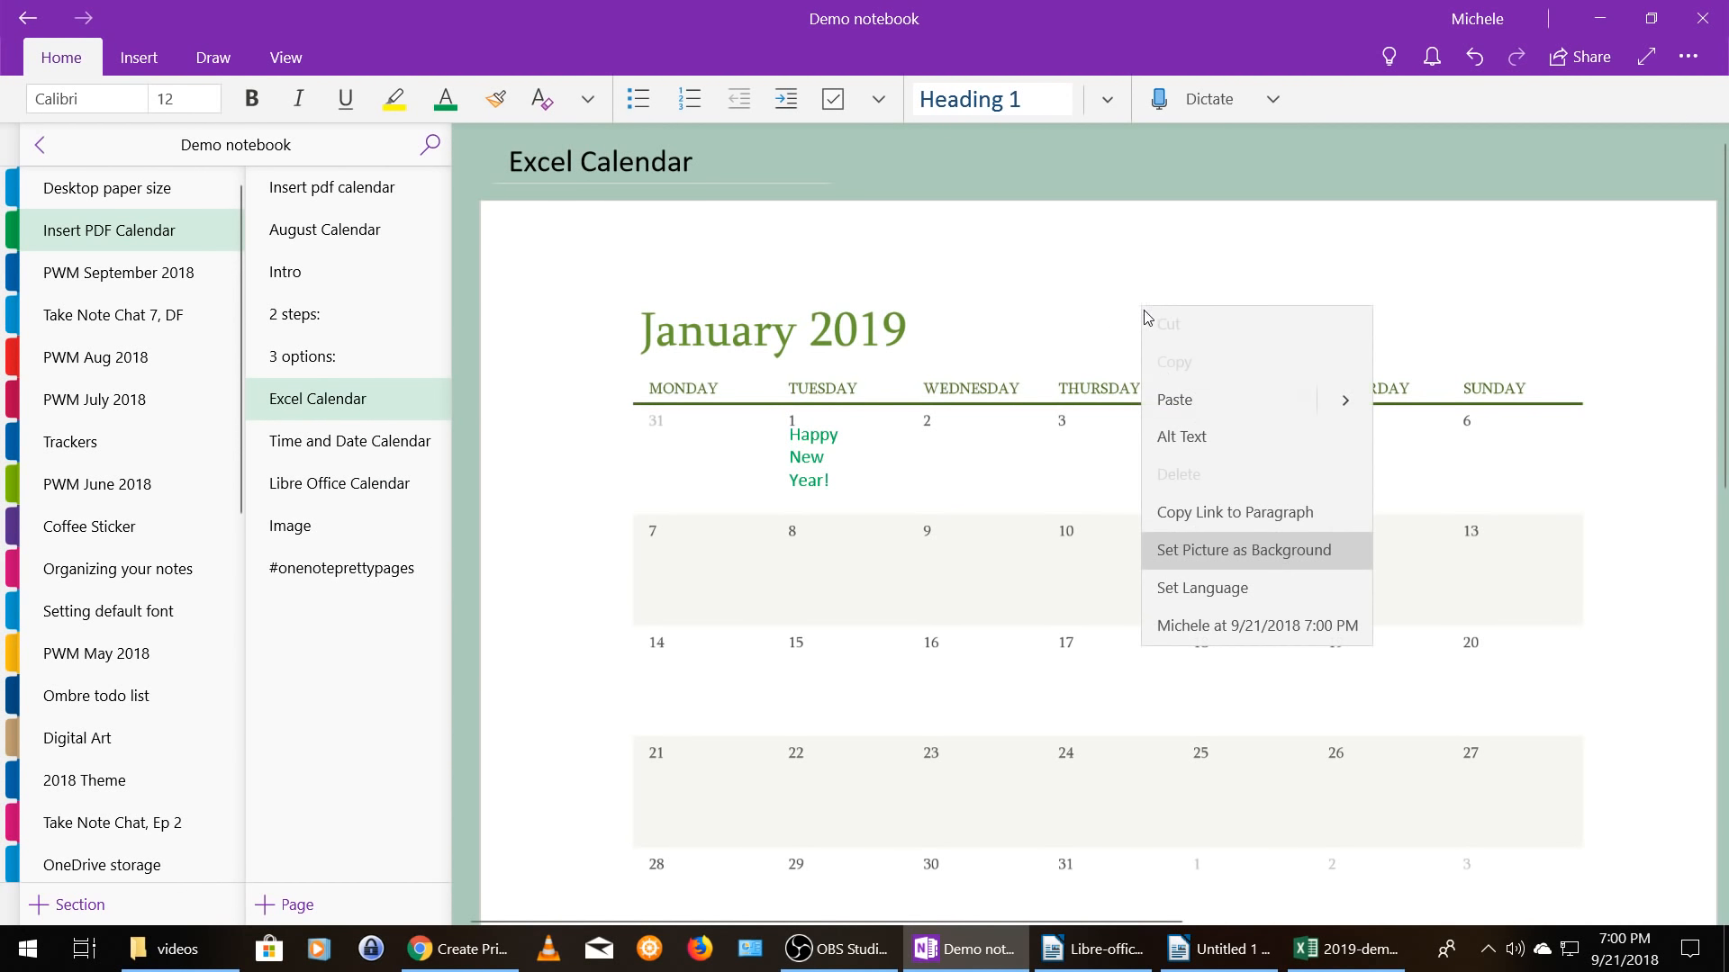
click(1166, 385)
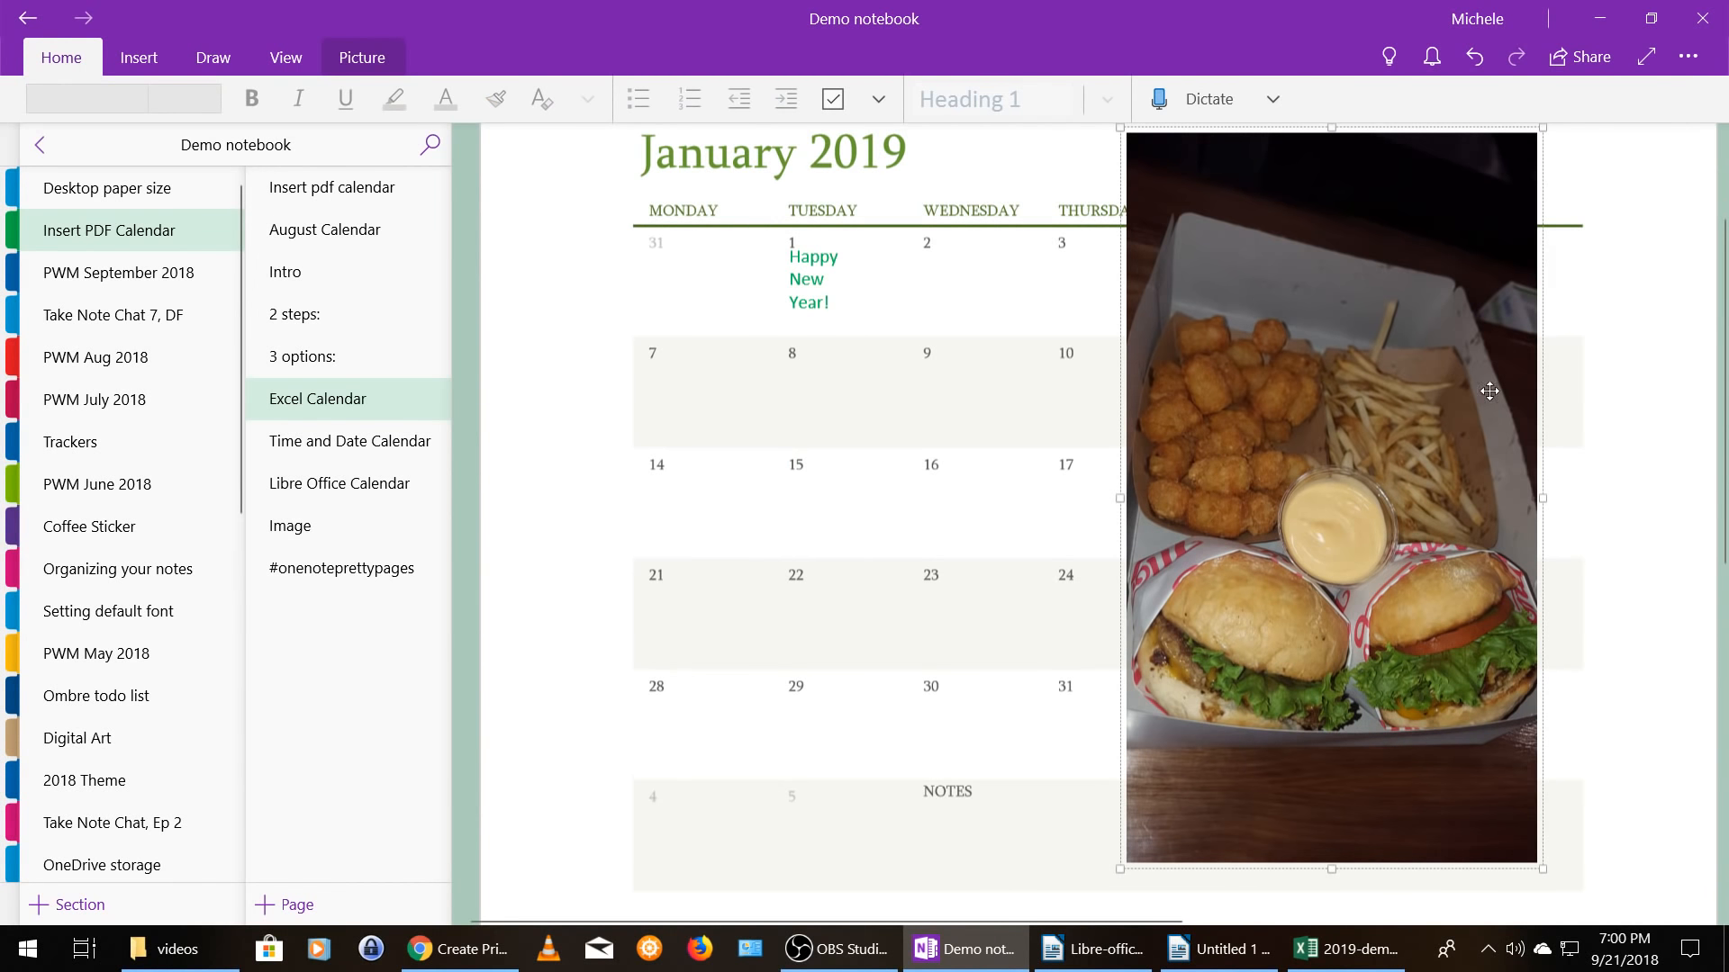
- Shrink the pasted burger photo proportionally in two stages and move it over the Sunday column beside January 6 and 13
click(1588, 341)
scroll(1693, 306, up, 1)
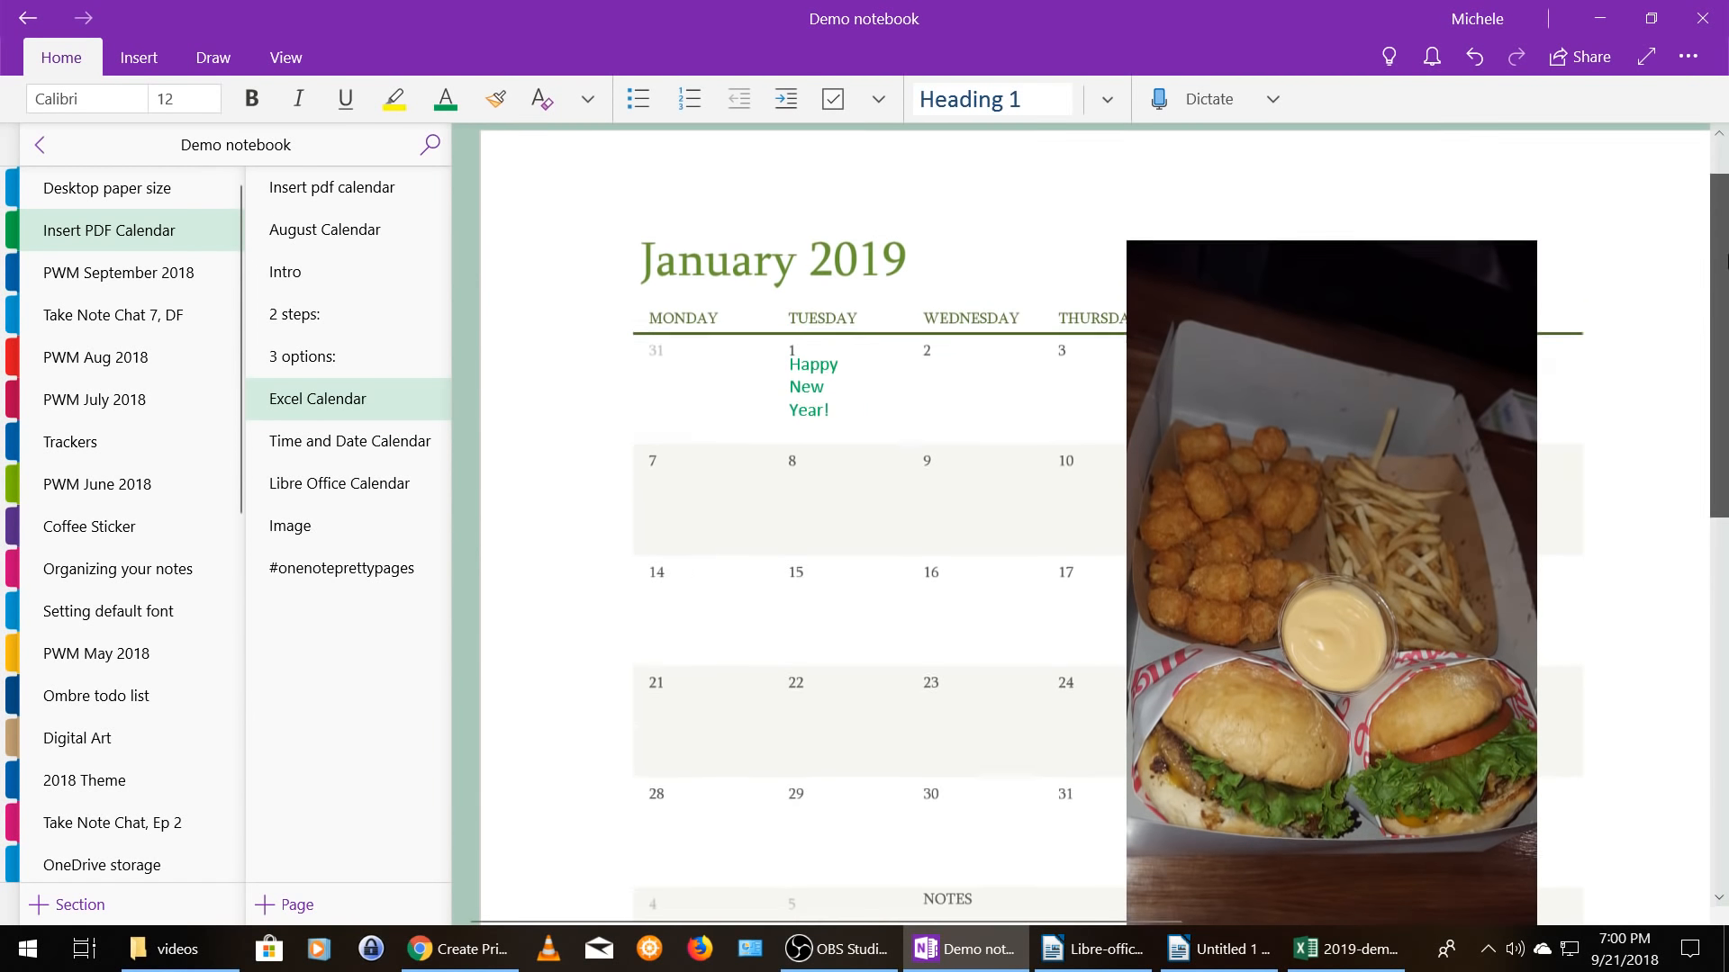
click(1456, 314)
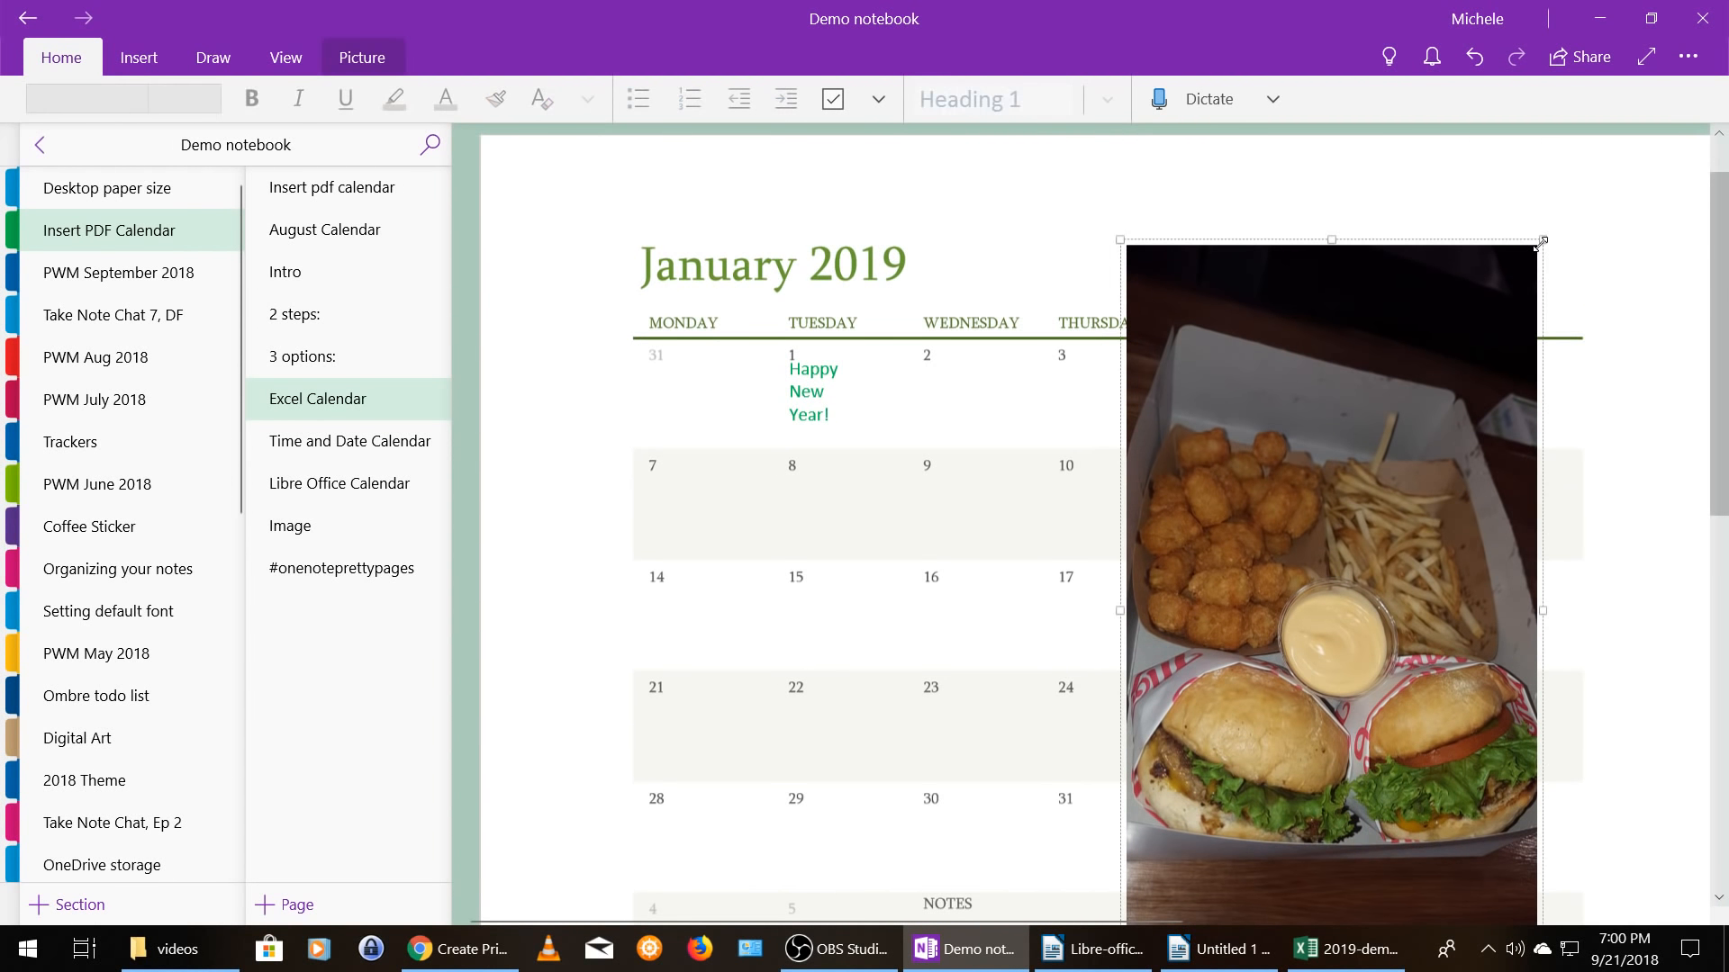
drag(1542, 240, 1288, 616)
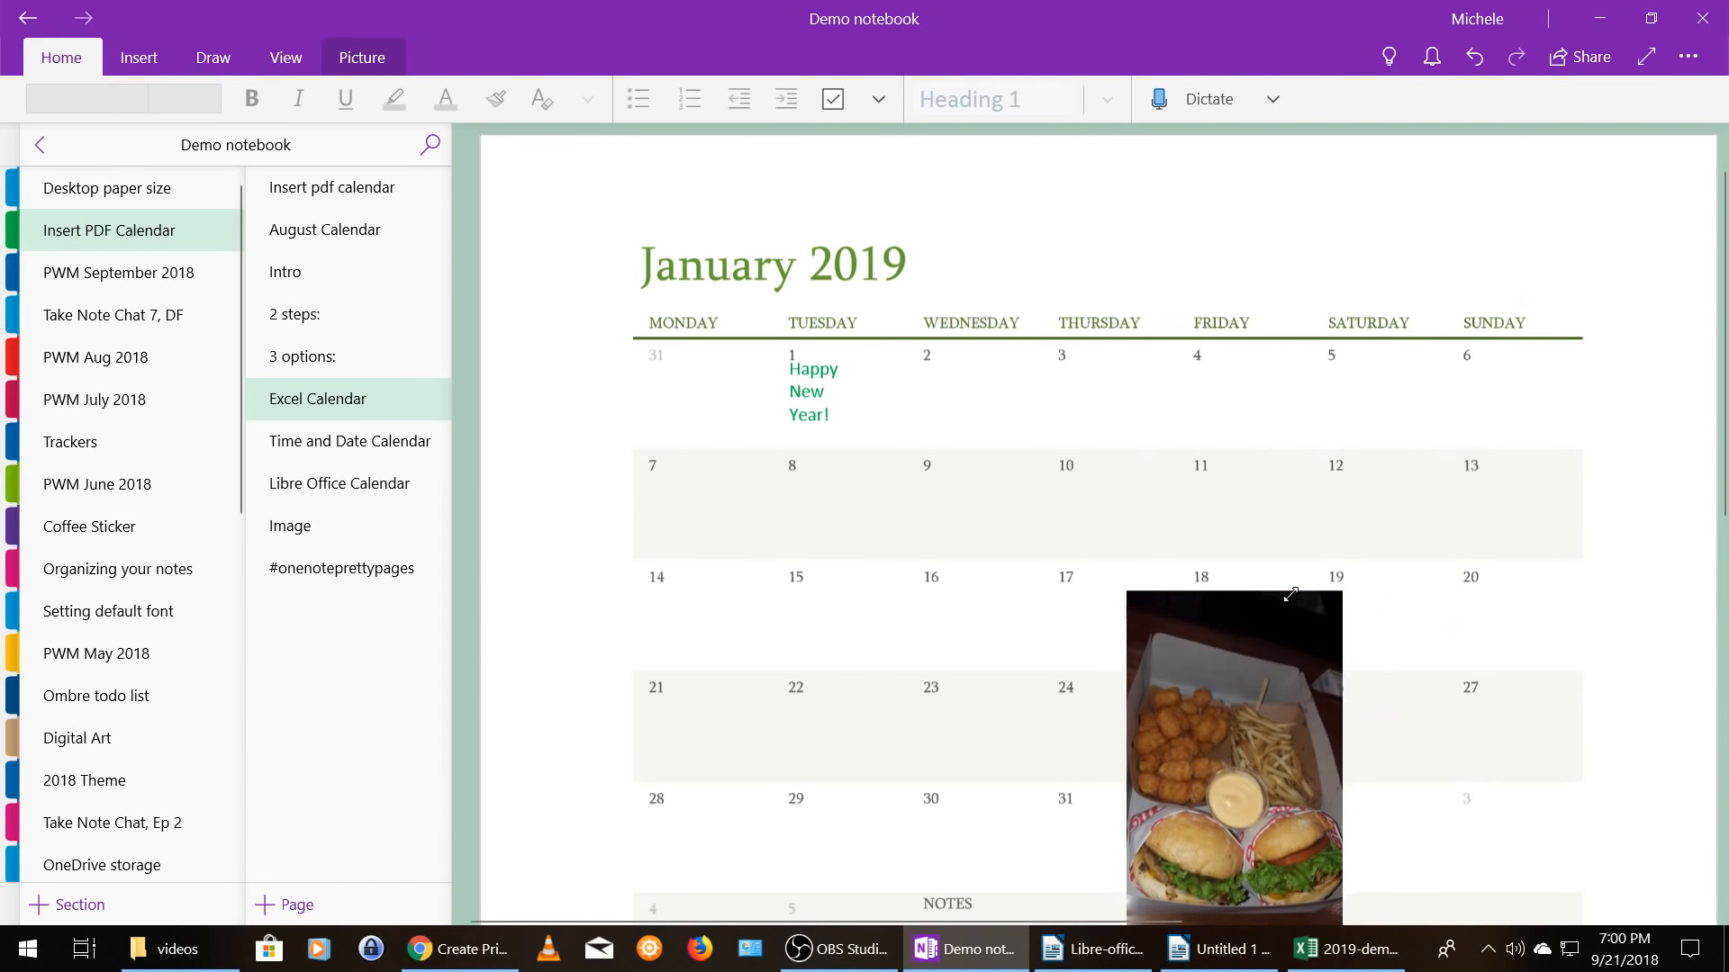
drag(1258, 677, 1563, 302)
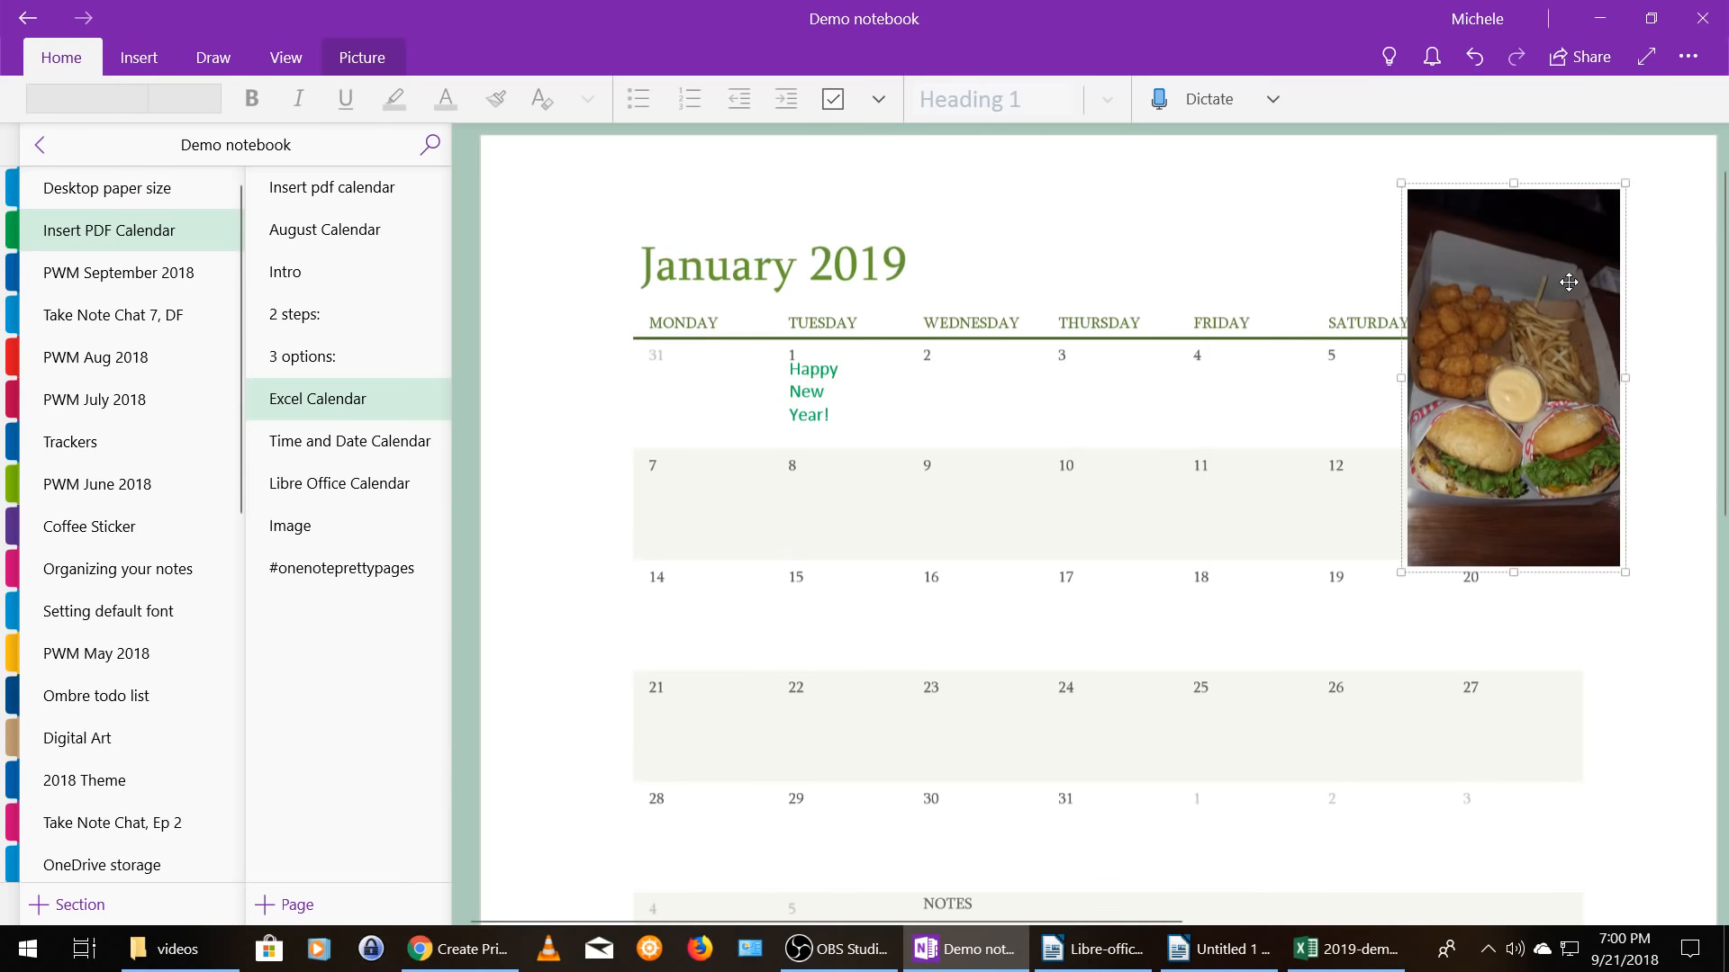
drag(1573, 224, 1536, 336)
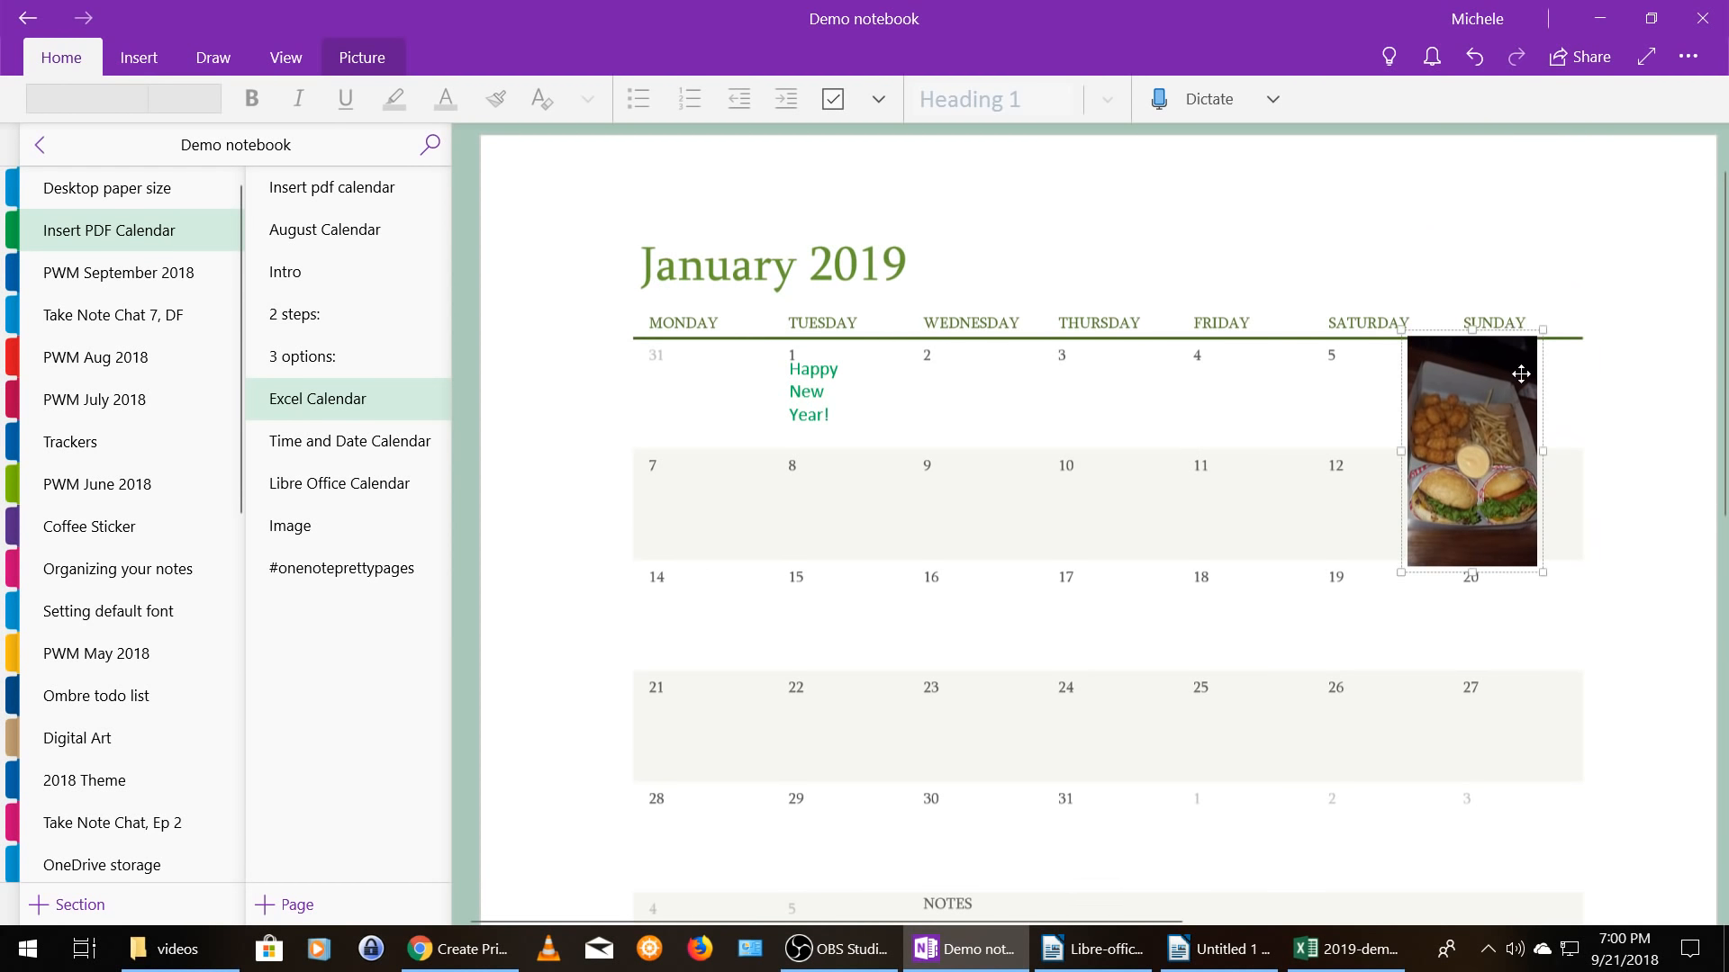
drag(1461, 464, 1574, 458)
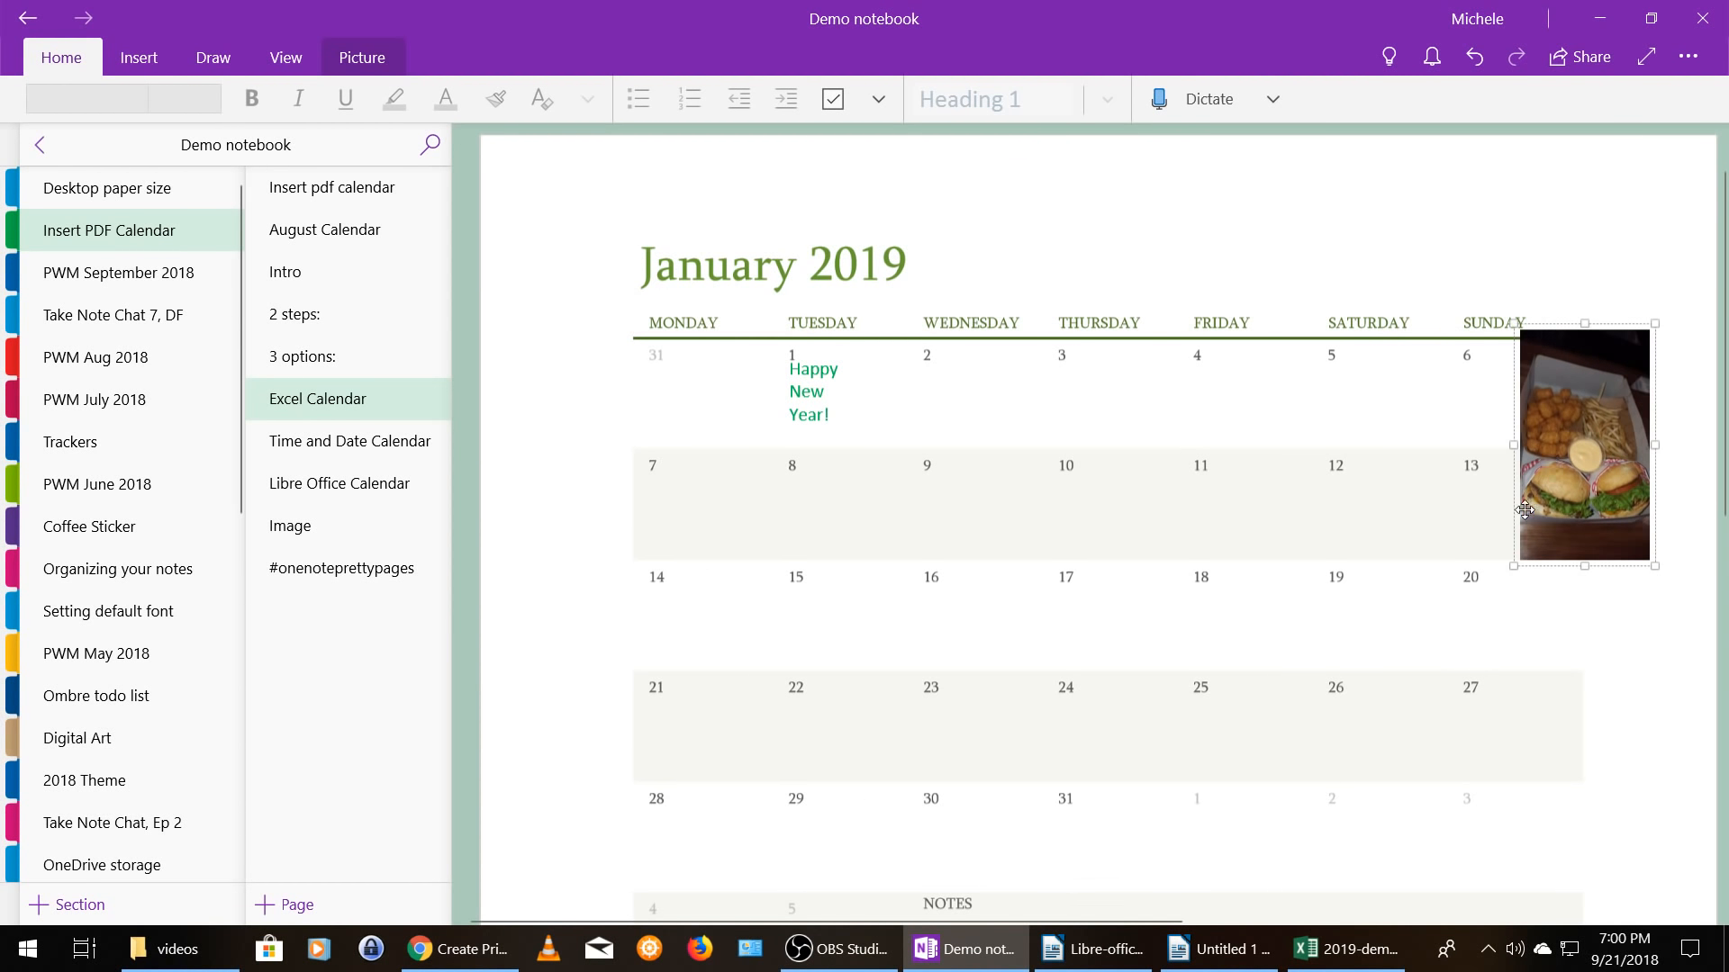
click(1522, 501)
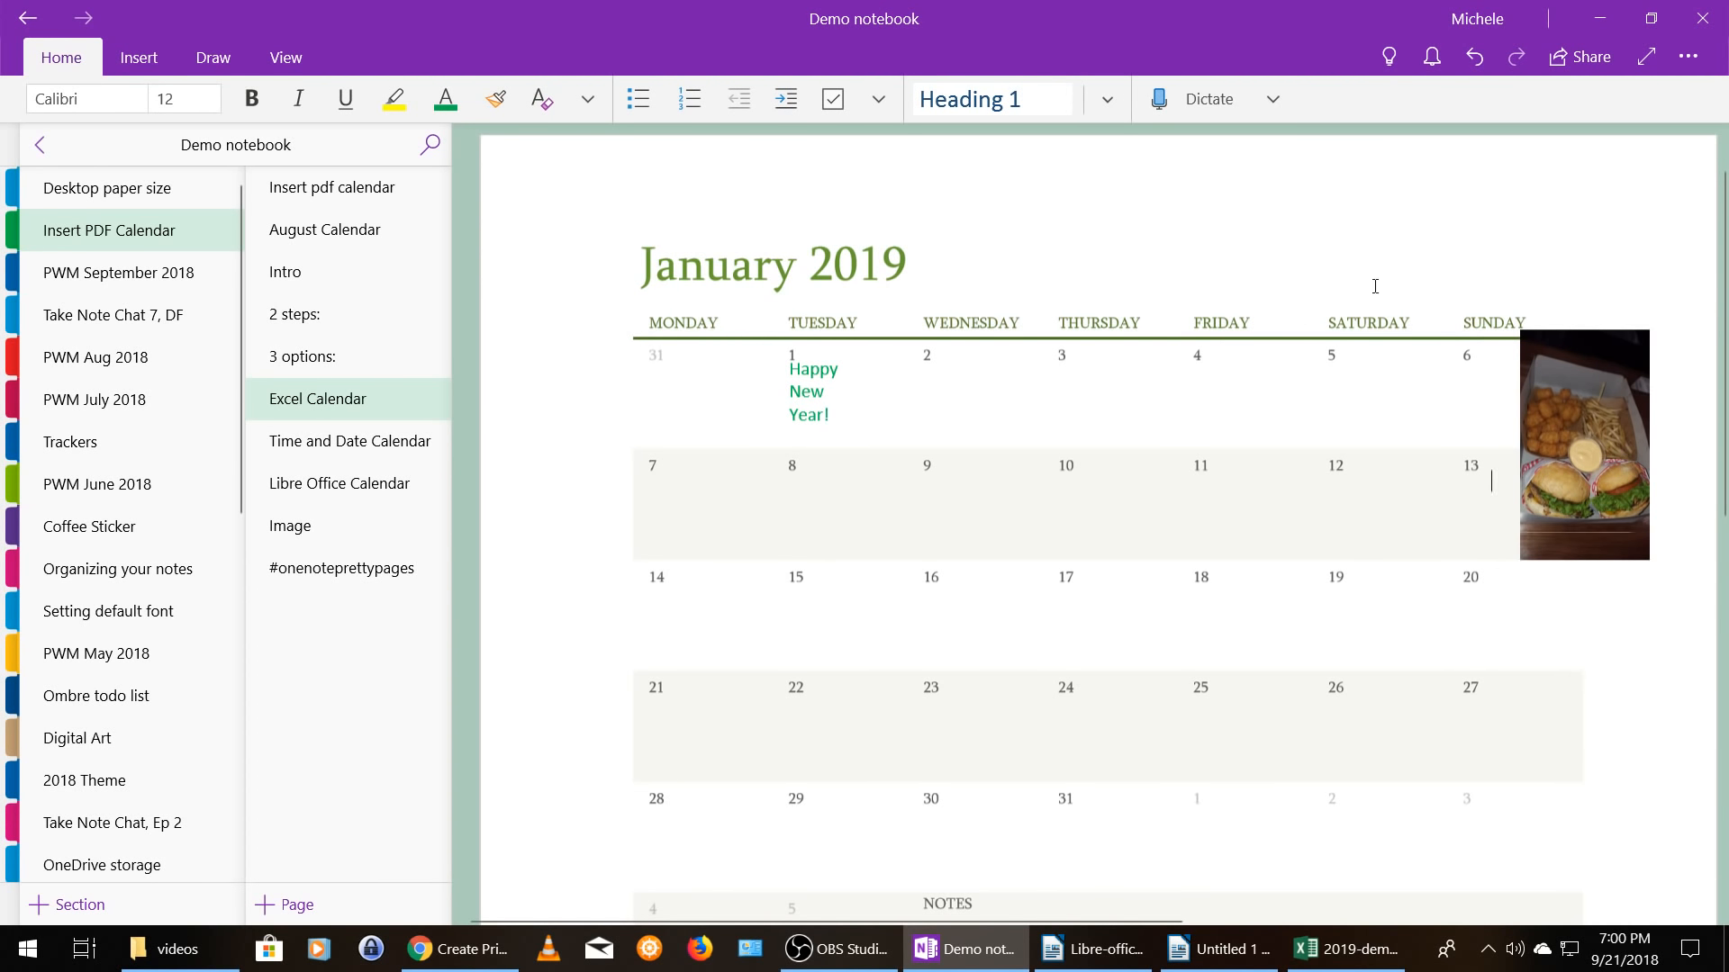
- Shrink the burger photo to the height of one calendar row and place it just beside the January 13 date
click(1613, 351)
drag(1648, 331, 1571, 444)
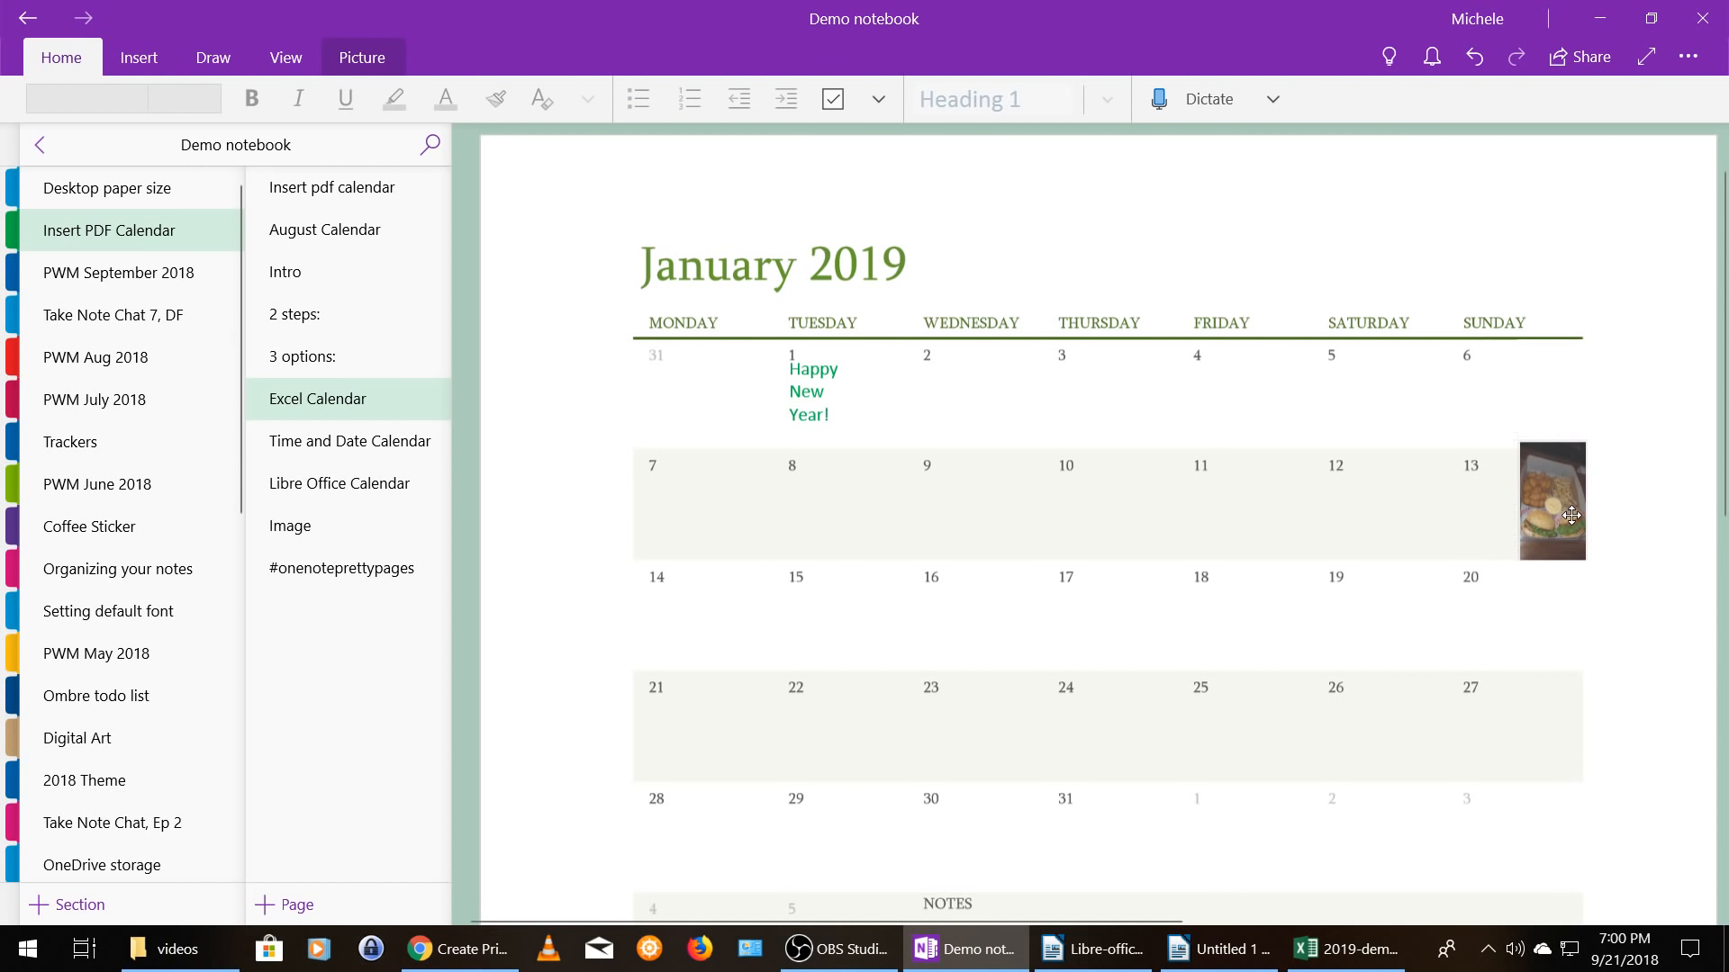
click(1612, 655)
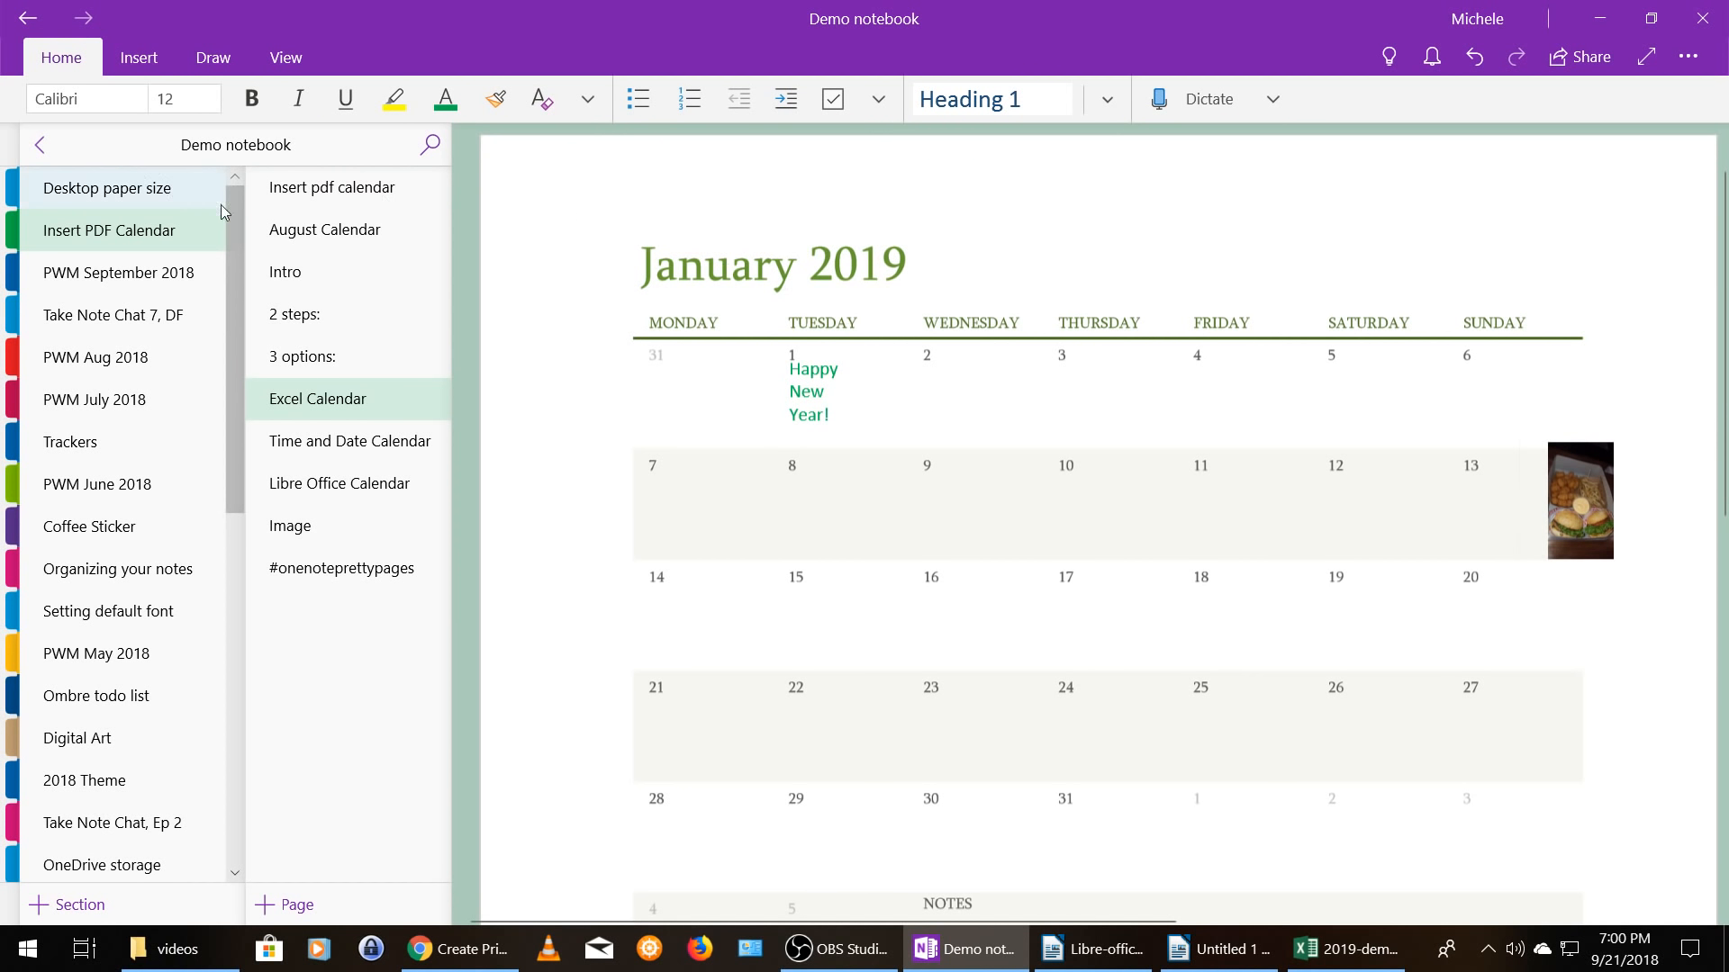
- View the decorated August Calendar page as an example, and open the #onenoteprettypages page
click(290, 234)
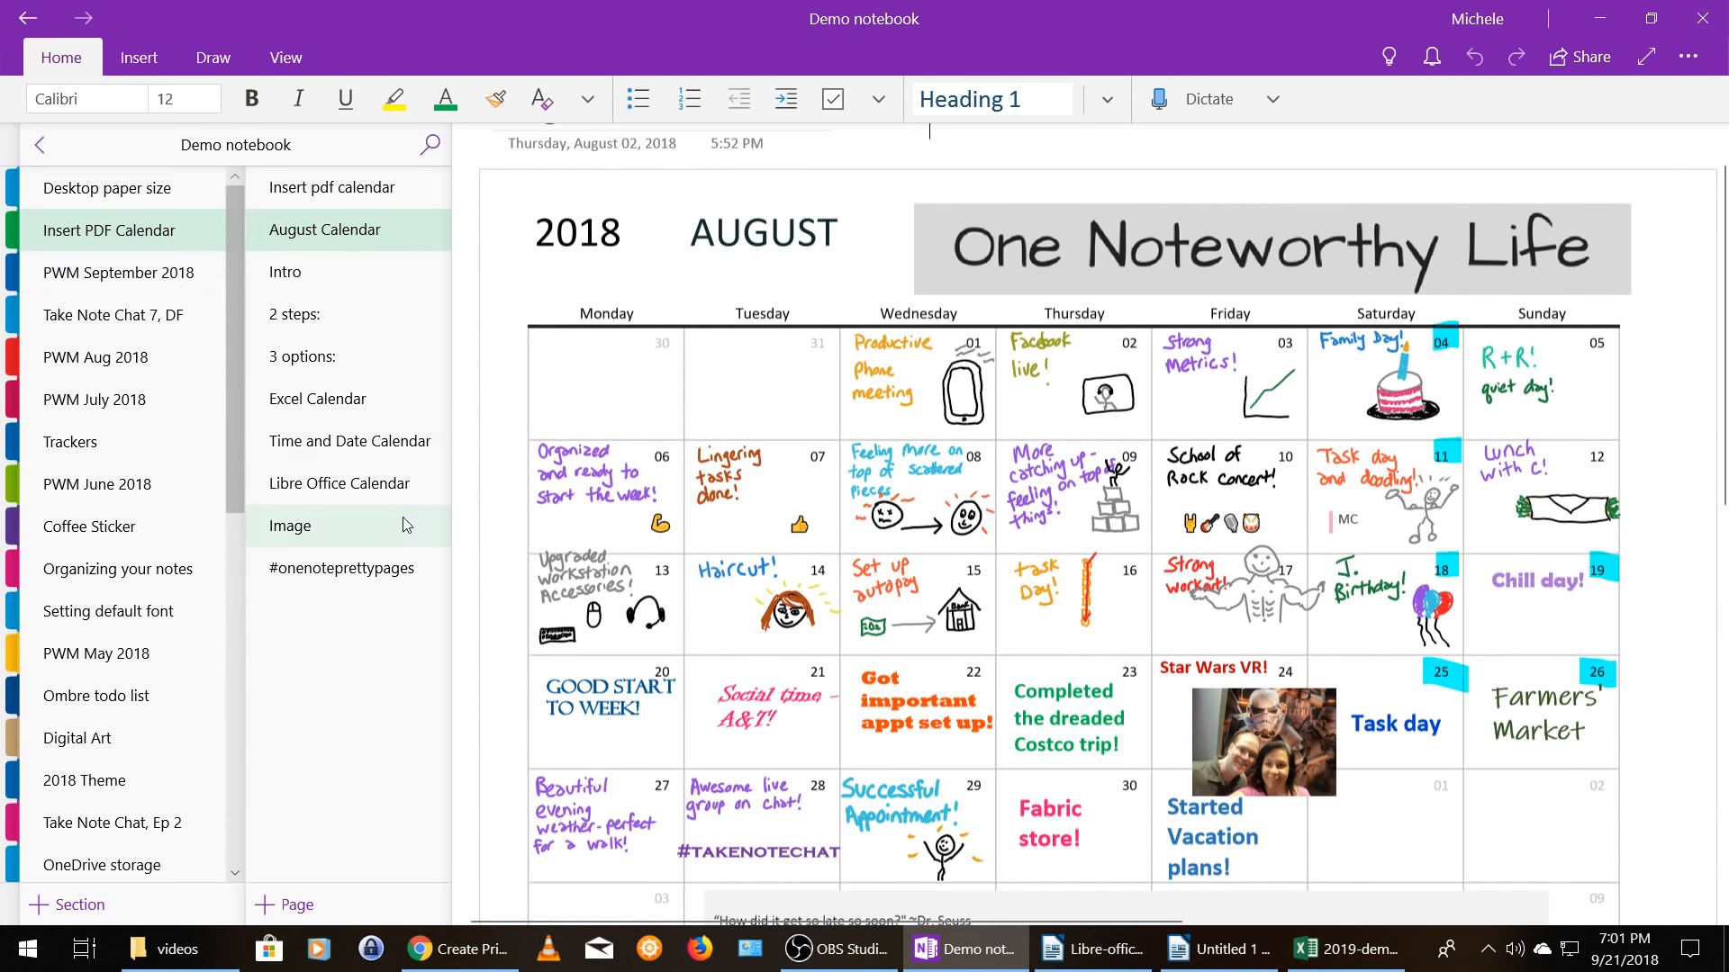
click(333, 573)
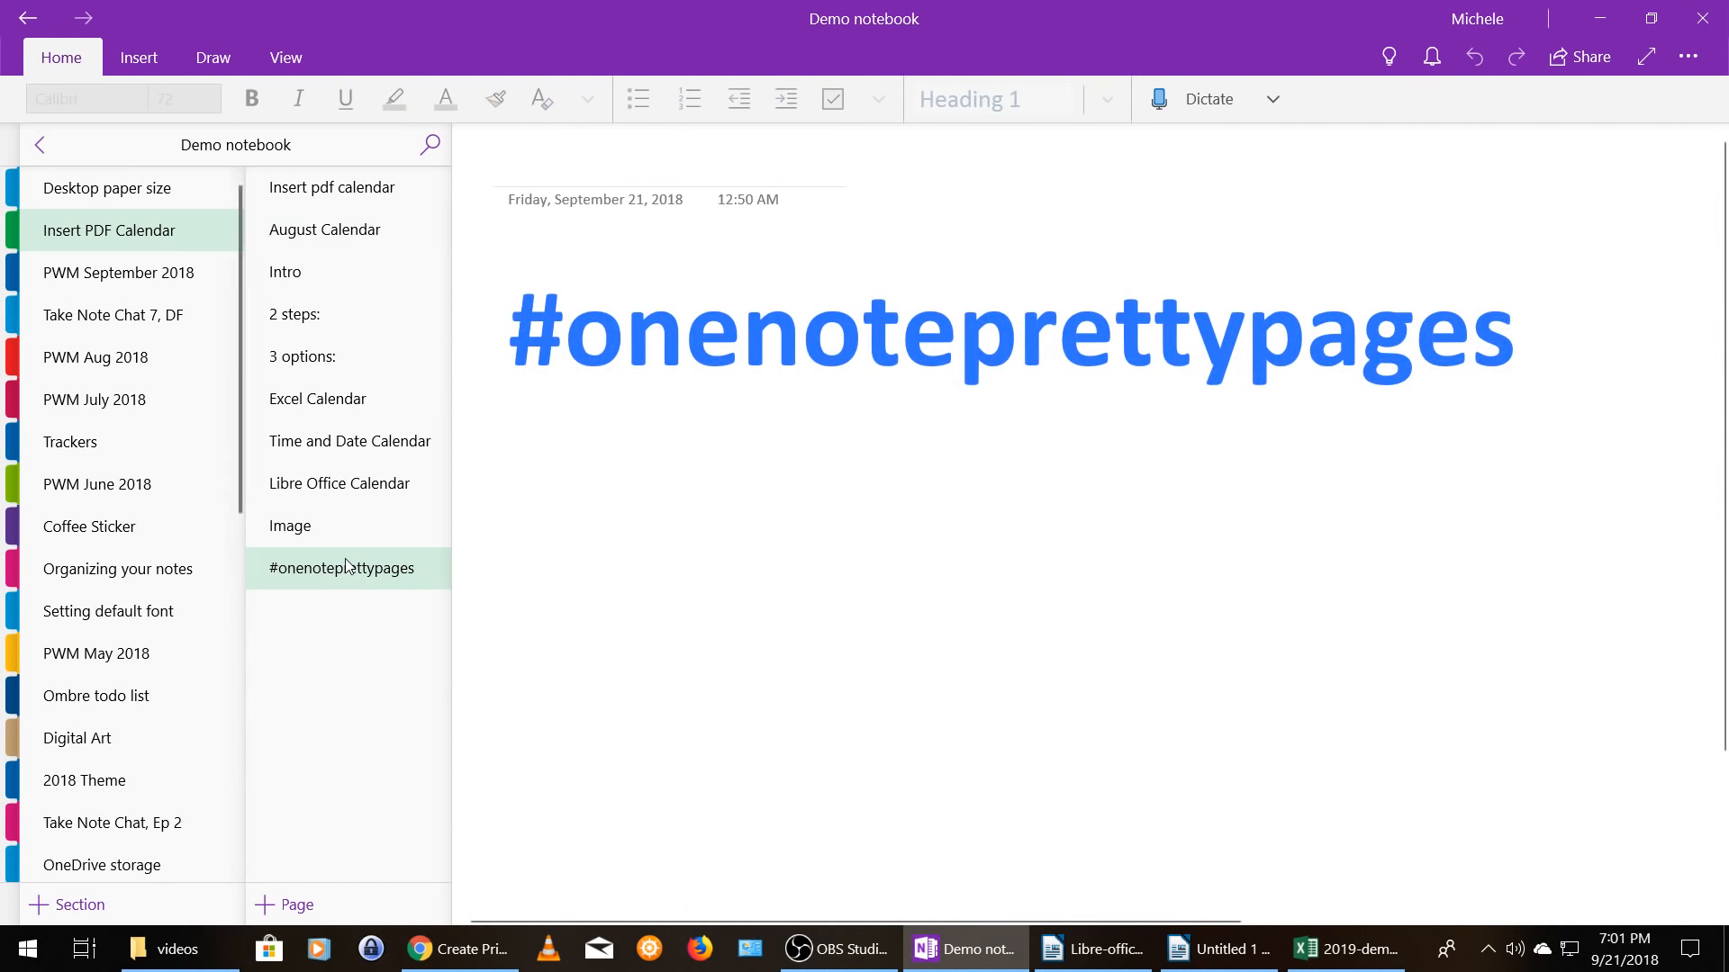